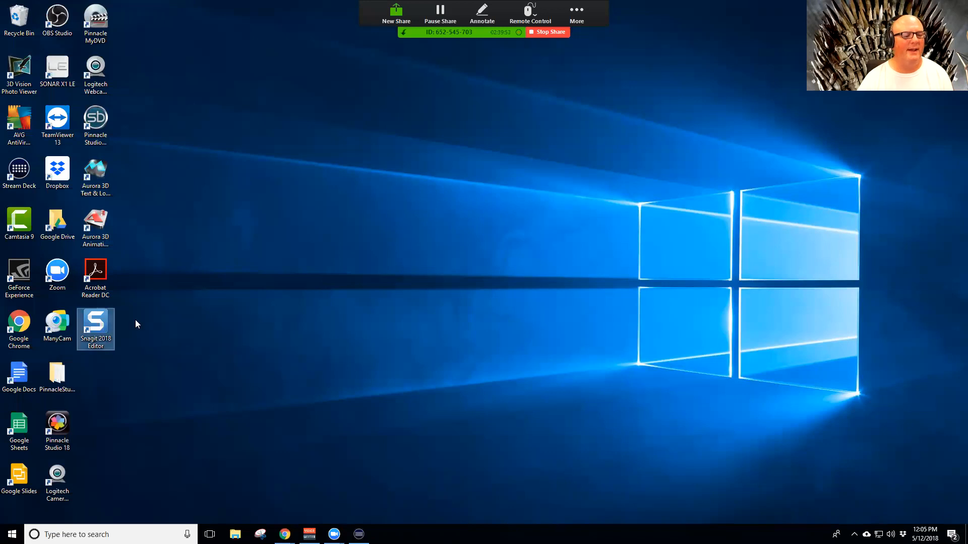
Open the Snagit 2018 Editor from the desktop and keep it in a floating window rather than full screen
right_click(101, 324)
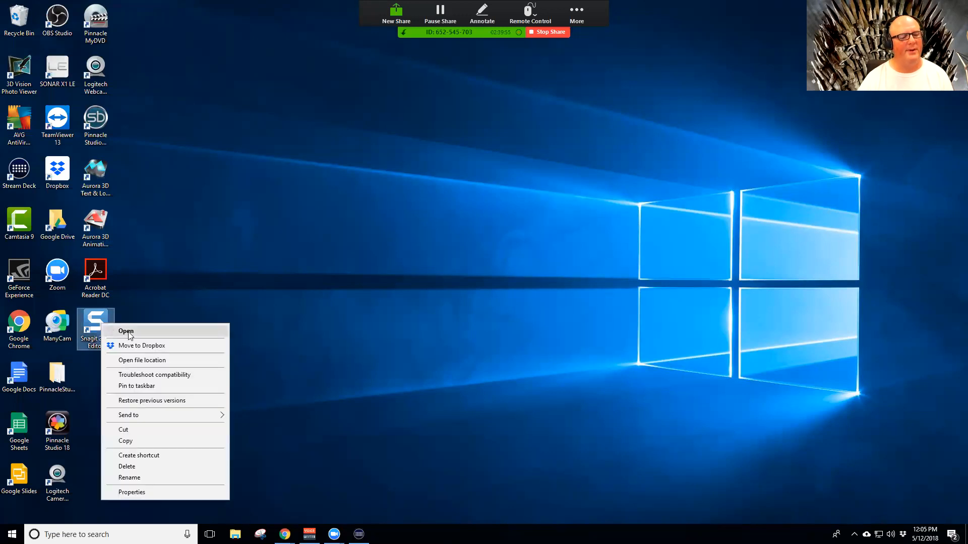
left_click(199, 336)
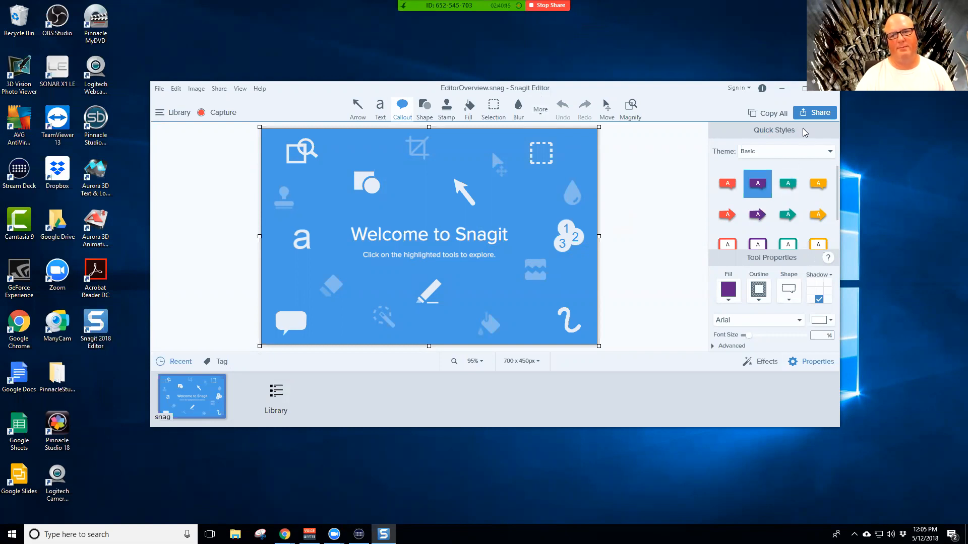
left_click(805, 90)
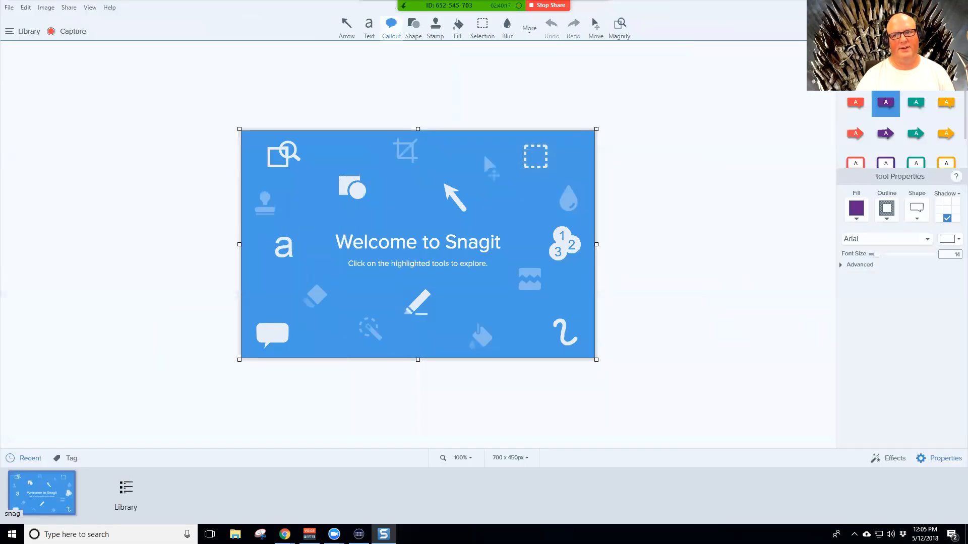
left_click(932, 7)
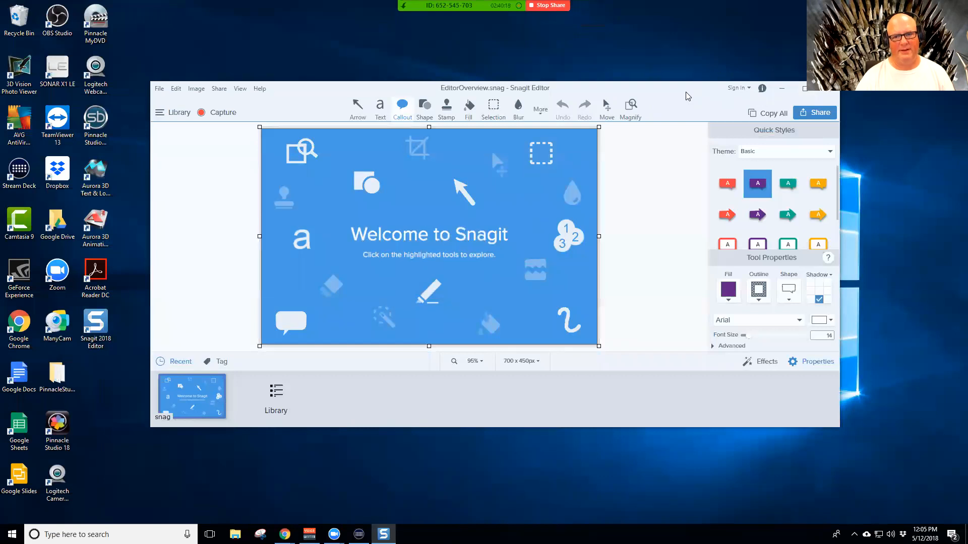
Reposition the editor window and enlarge it until it covers most of the desktop
left_click_drag(681, 91, 627, 49)
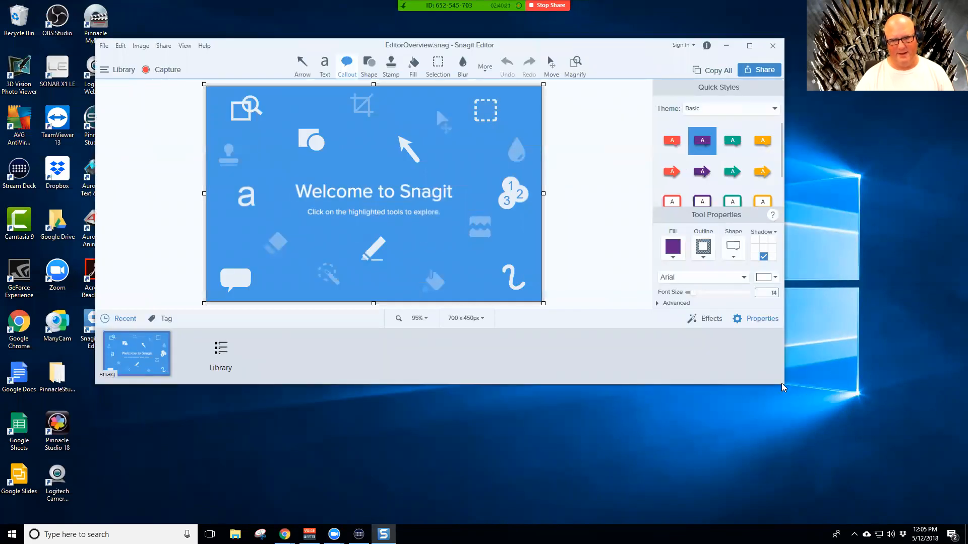
left_click_drag(782, 386, 941, 504)
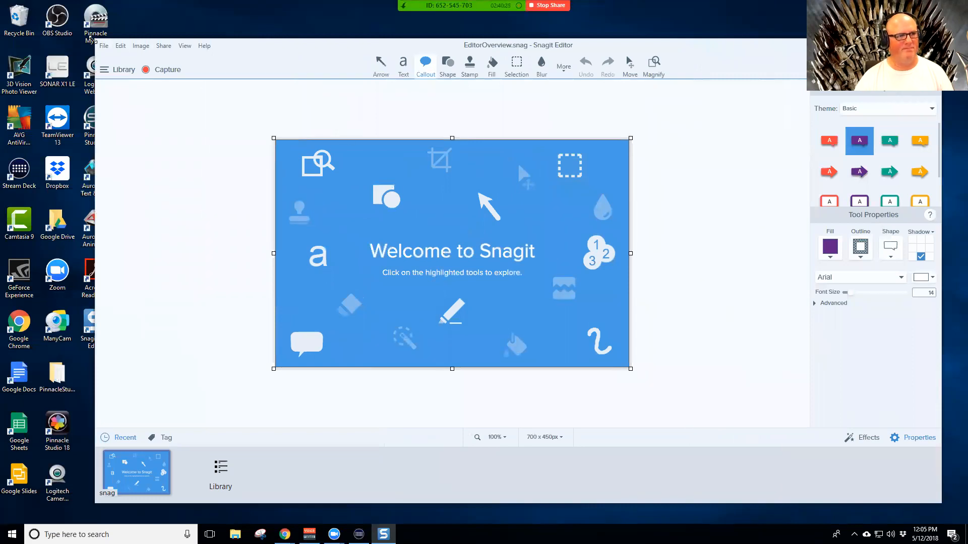
left_click_drag(91, 38, 32, 27)
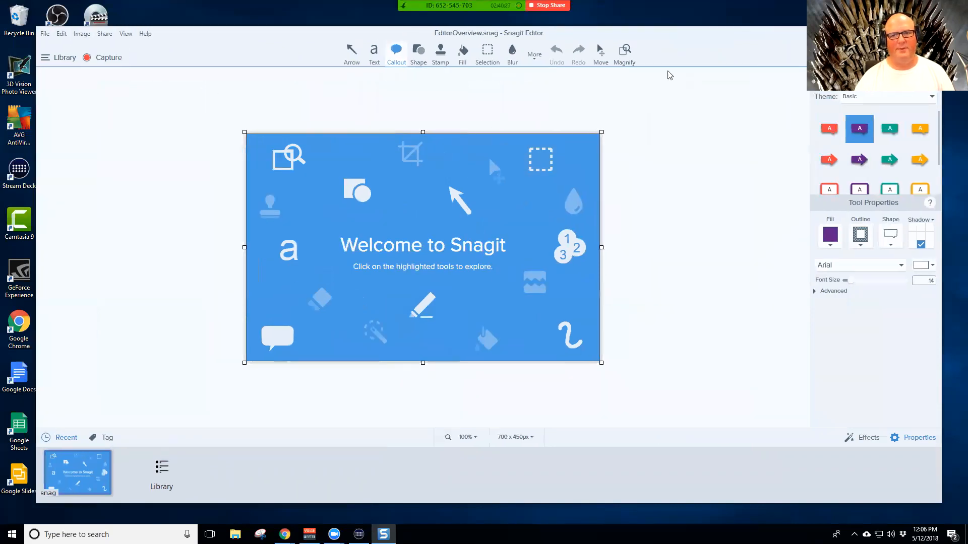
left_click_drag(664, 39, 657, 39)
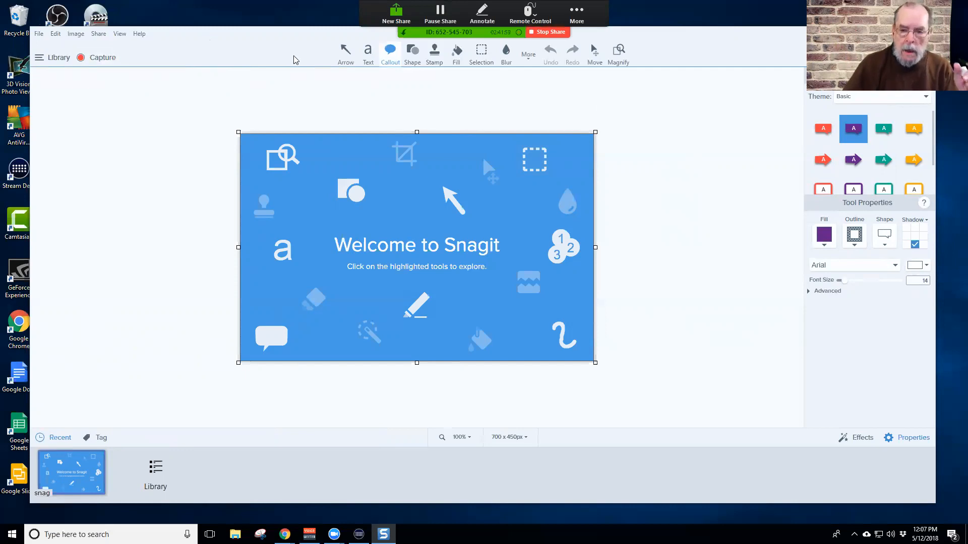
left_click_drag(211, 44, 293, 61)
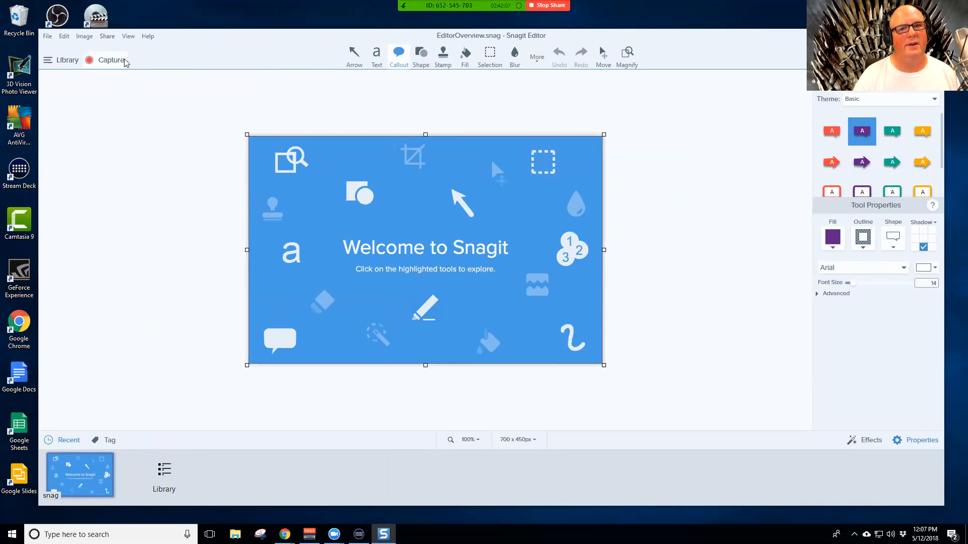
Open the capture window from the editor, reposition it near the desktop's upper edge, and close it again
left_click(123, 61)
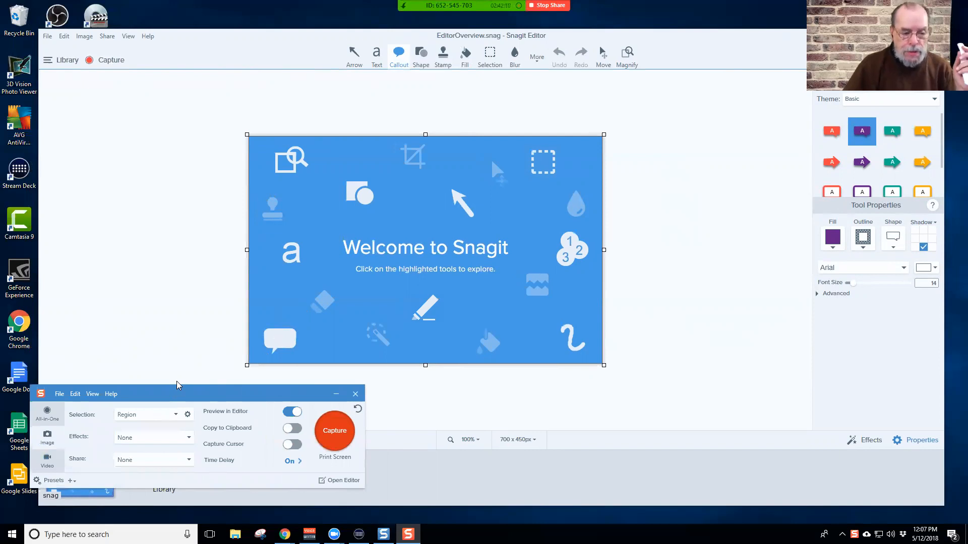
left_click_drag(178, 385, 199, 17)
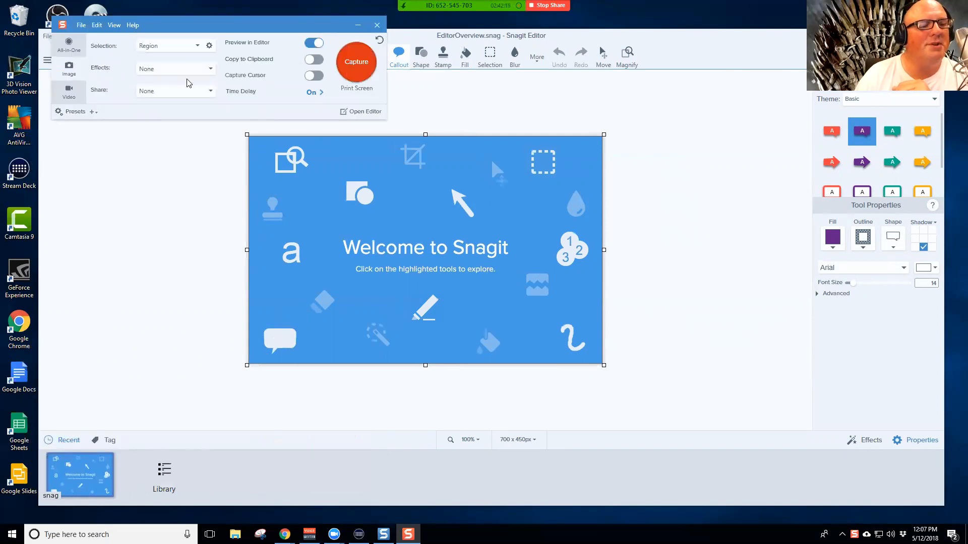
left_click(378, 25)
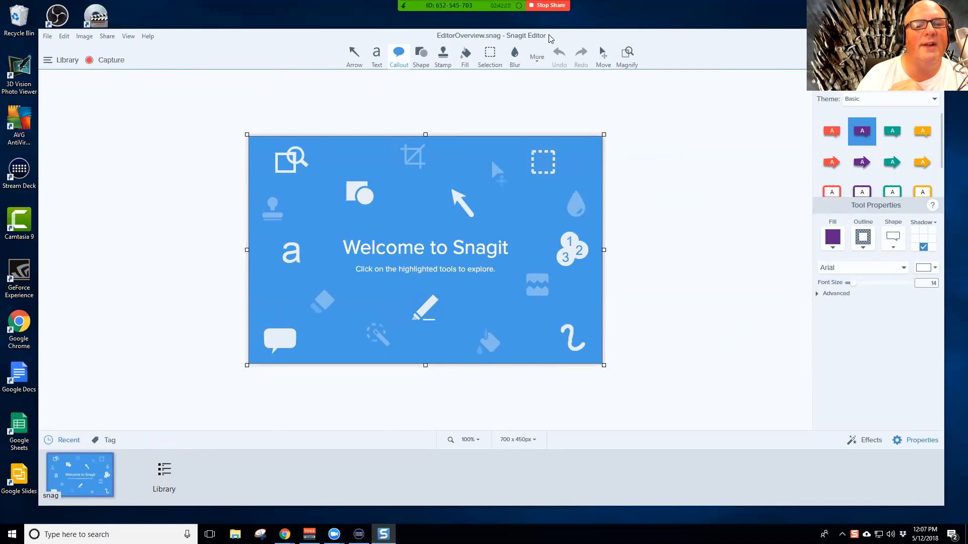
left_click_drag(550, 39, 532, 32)
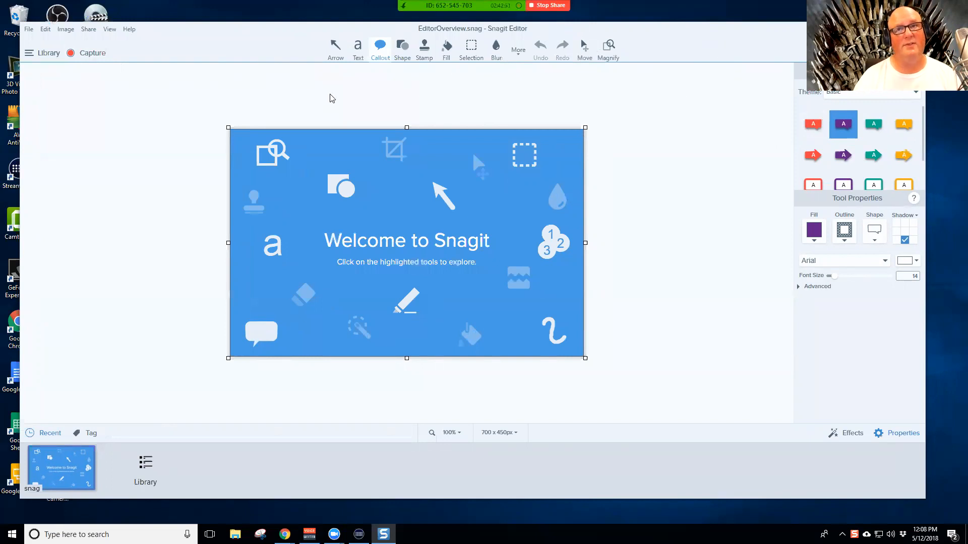
Reopen the capture window and clear the editor window off the desktop behind it
left_click(93, 55)
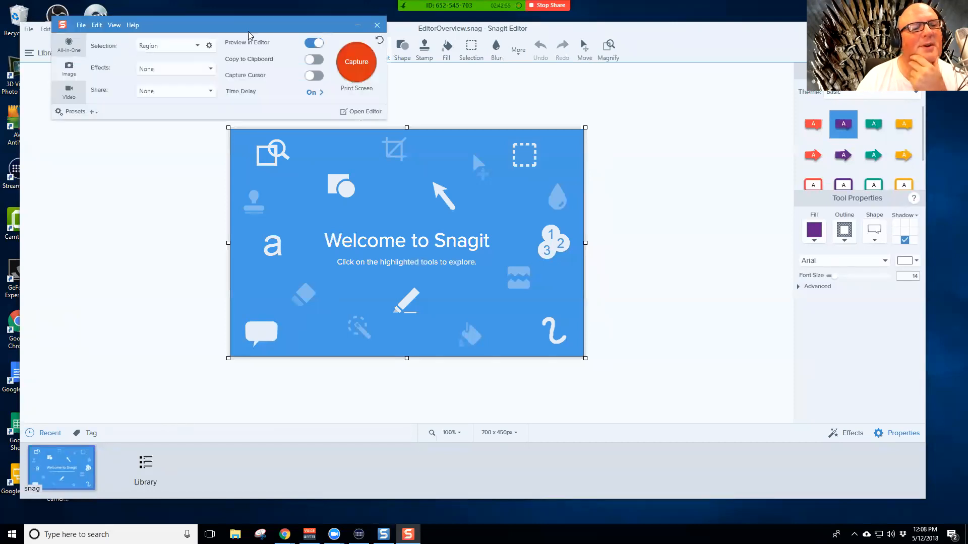
left_click(574, 32)
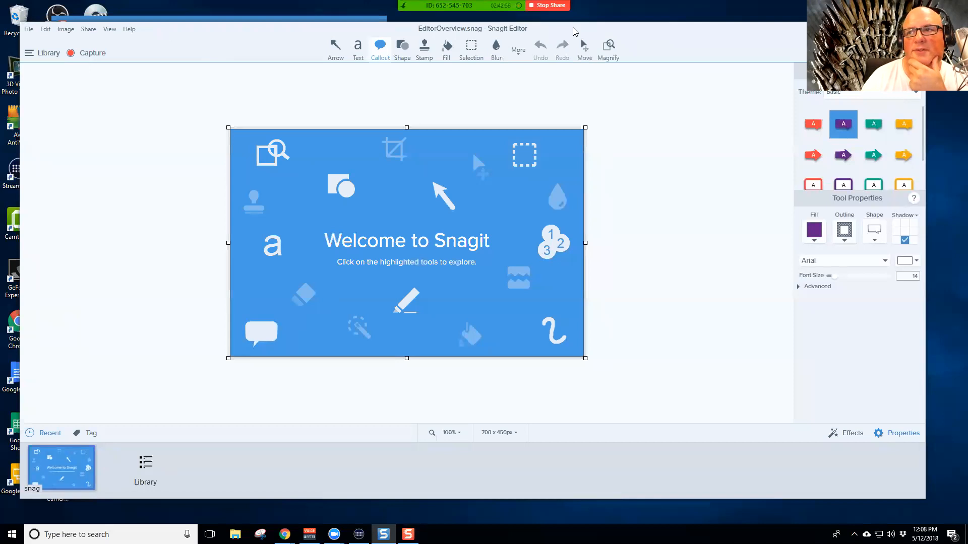
left_click_drag(575, 32, 609, 216)
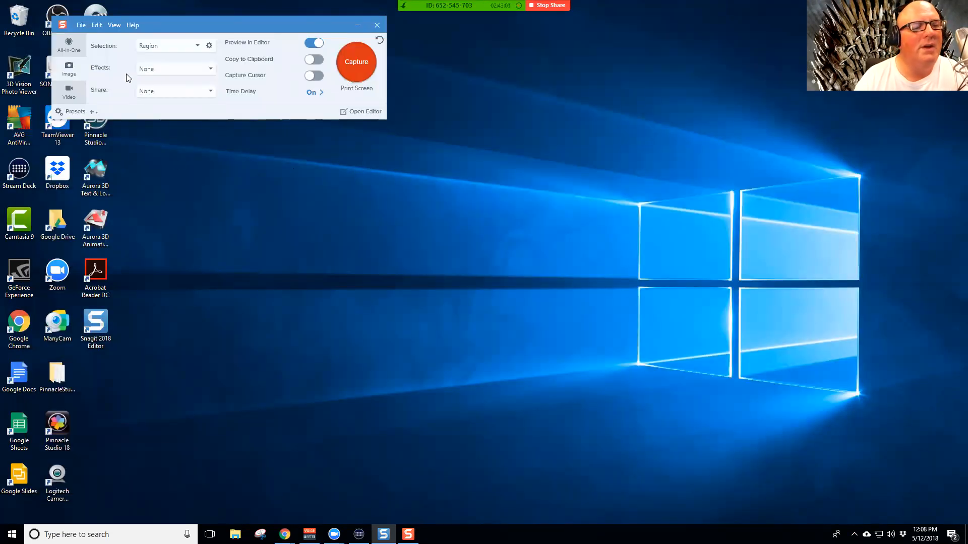
Examine the image capture's selection types, effects, share destinations and time delay settings
left_click(196, 48)
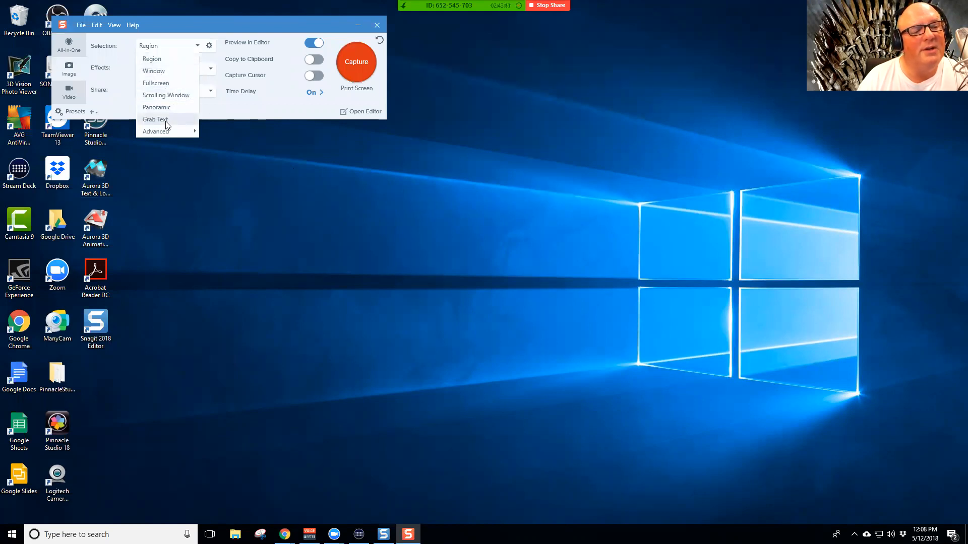
mouse_move(172, 133)
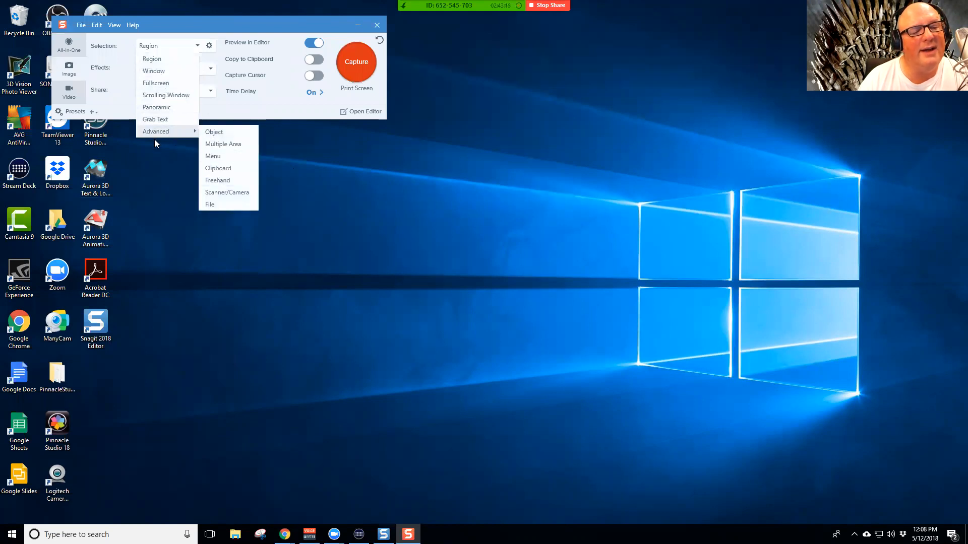
left_click(214, 57)
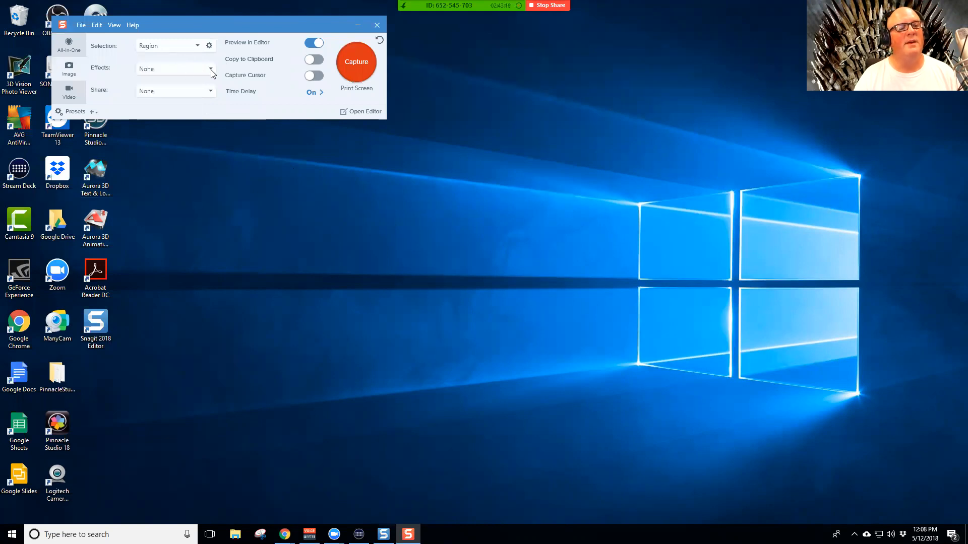
left_click(211, 72)
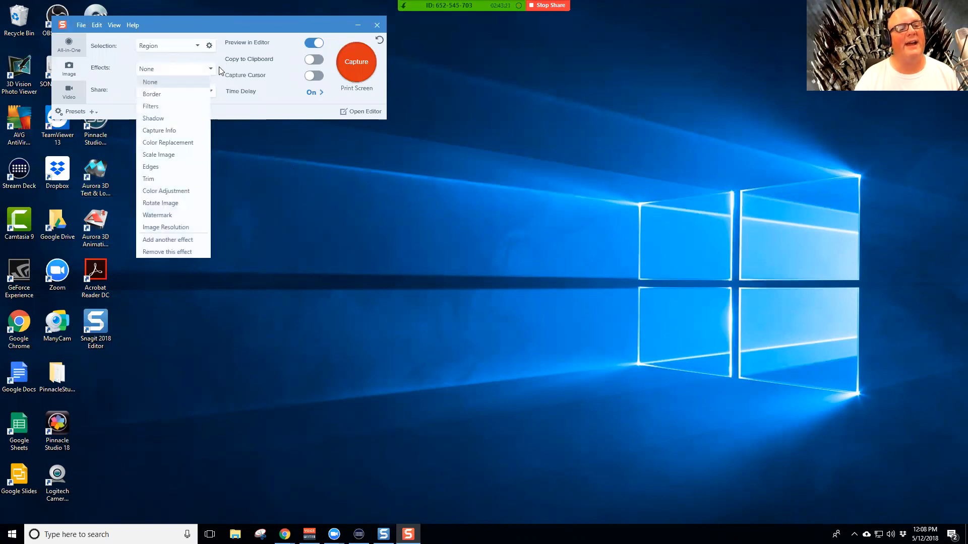
left_click(218, 72)
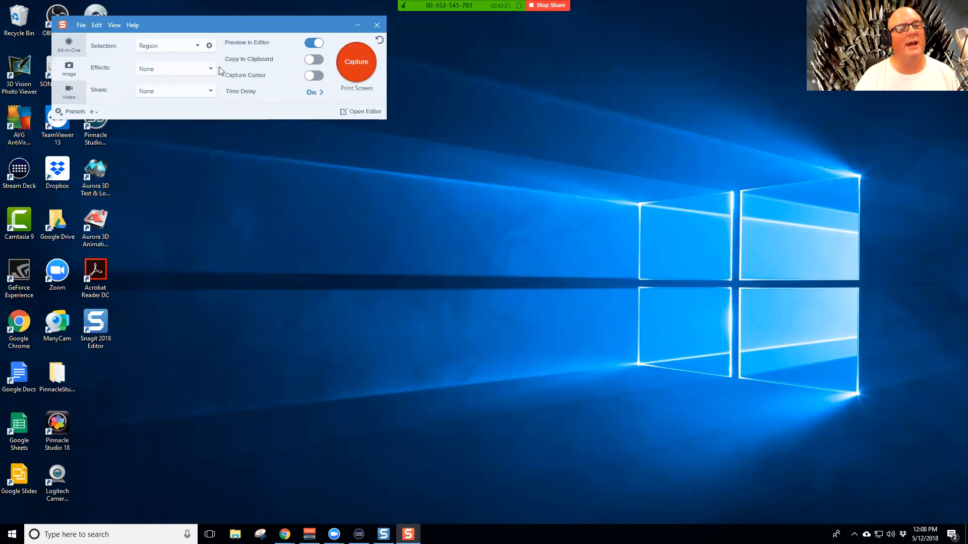
left_click(211, 92)
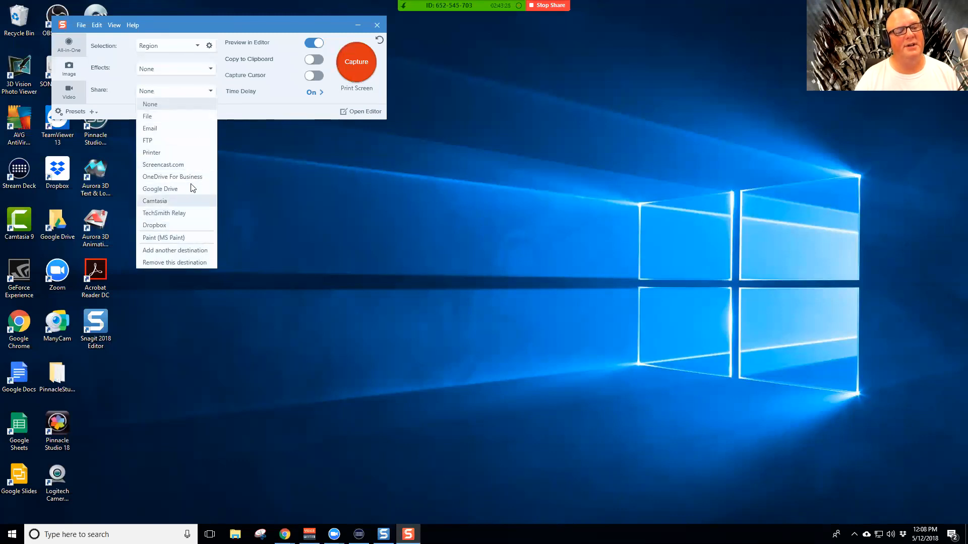
left_click(218, 90)
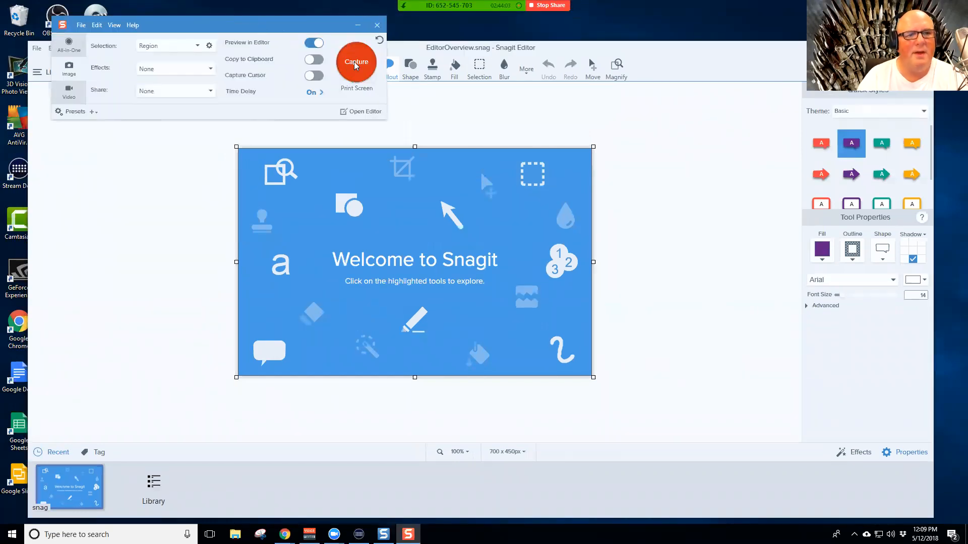
left_click(321, 92)
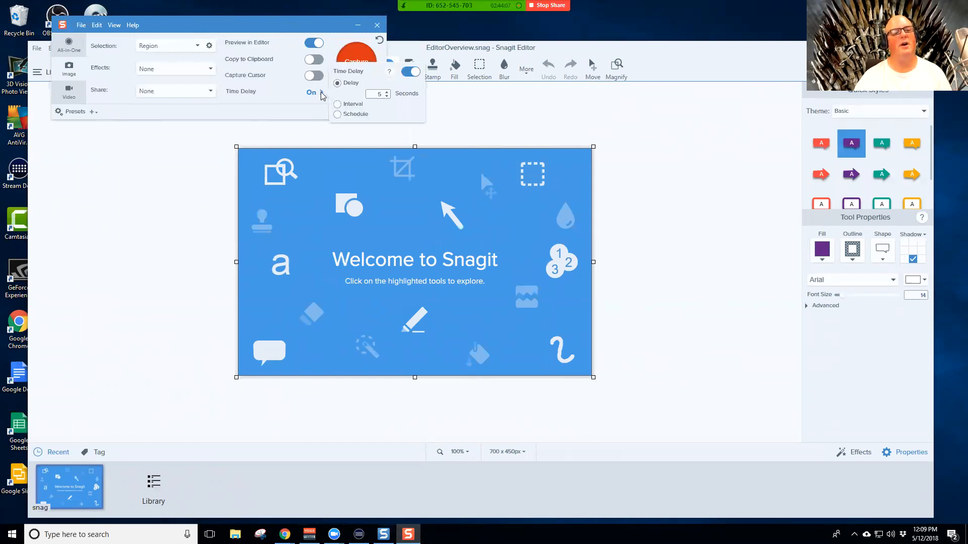
left_click(310, 28)
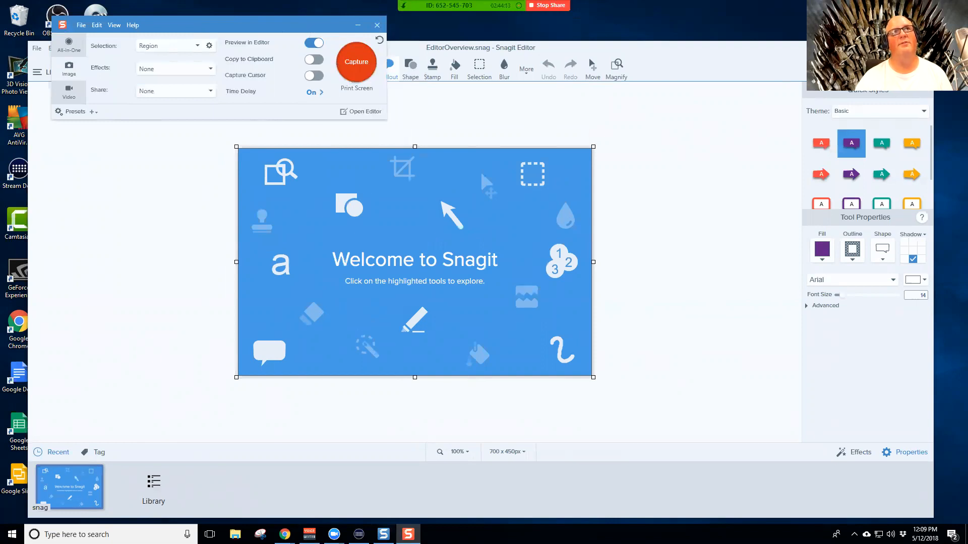
Switch to Chrome, look at the Google apps list on the new tab page, and put the browser away
key("alt+Tab")
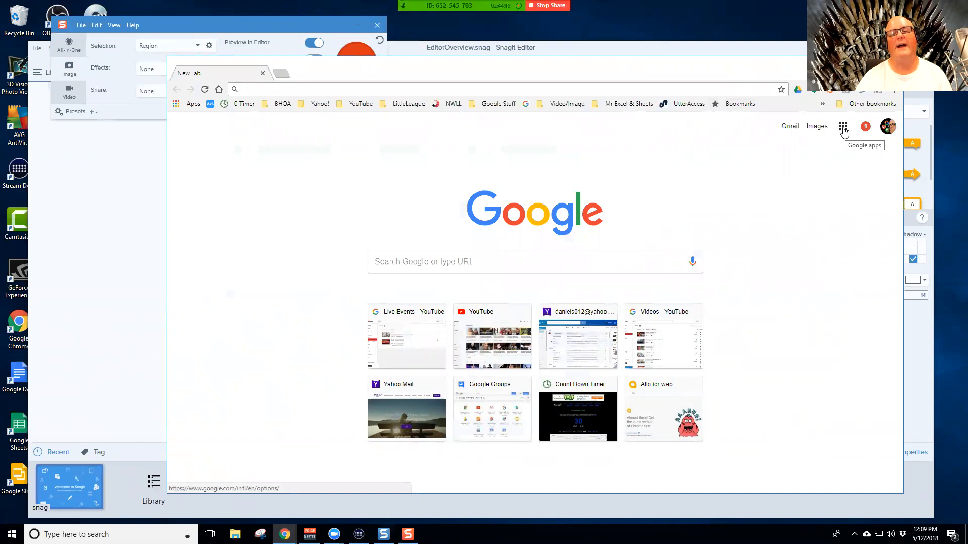
left_click(843, 128)
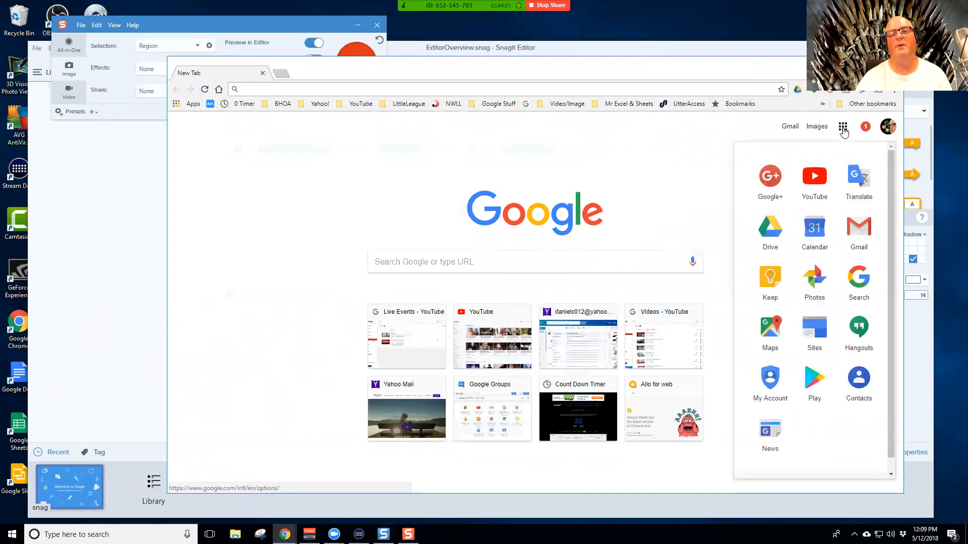
left_click(843, 128)
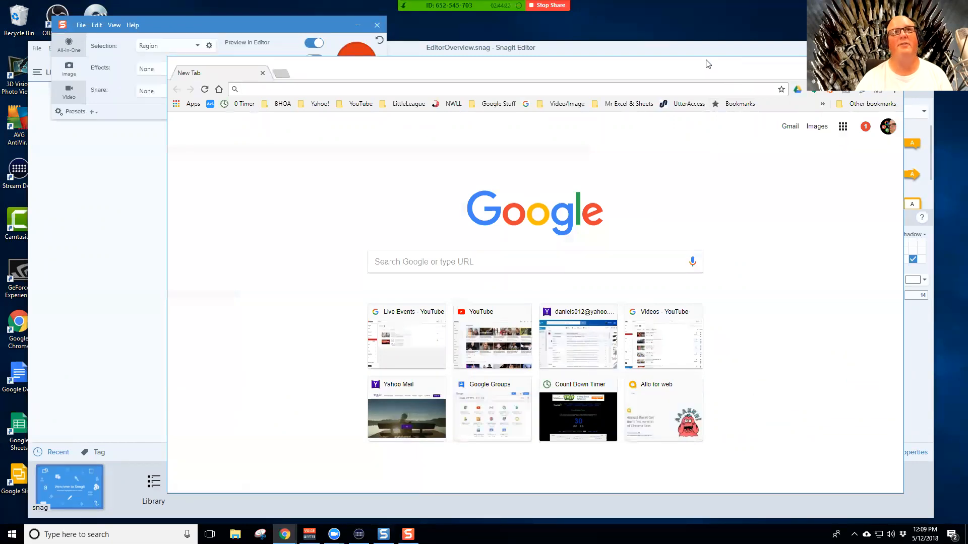
left_click(845, 63)
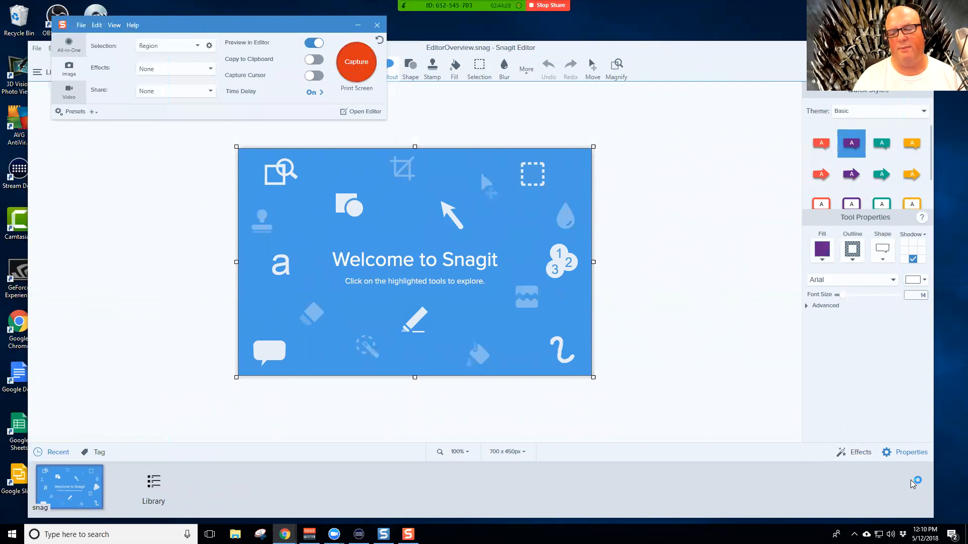
Take a delayed region capture of about 288 x 420 px over Chrome's opened Google apps list, and close the capture window
left_click(356, 61)
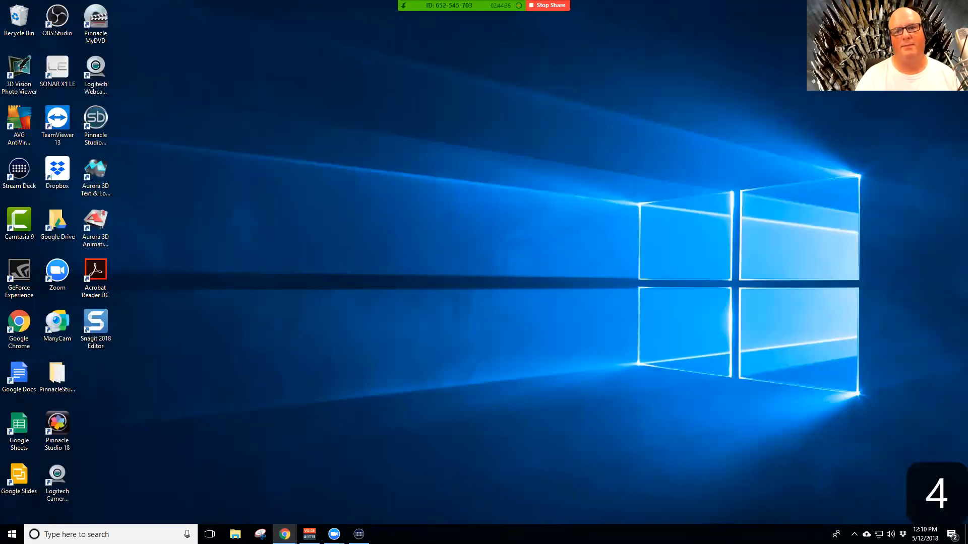
left_click_drag(0, 58, 542, 59)
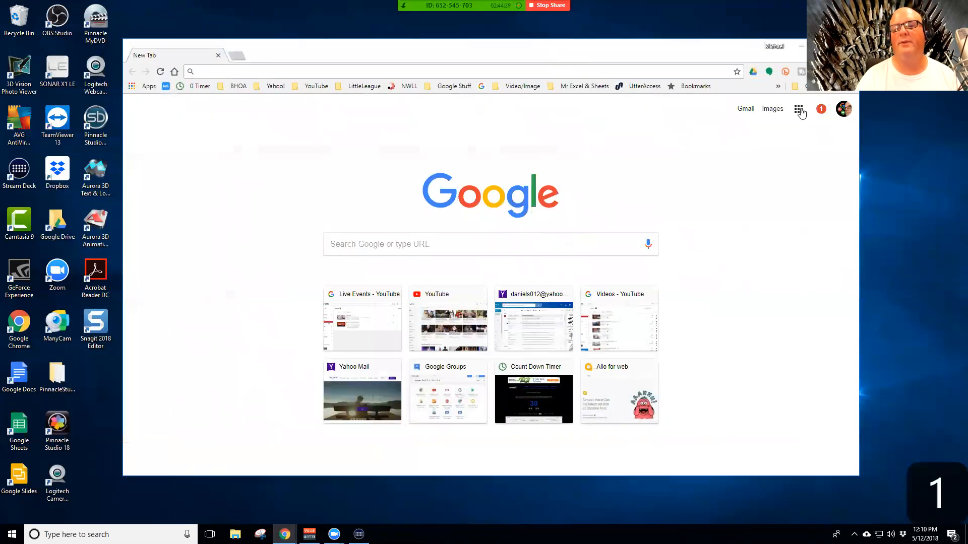
left_click(800, 110)
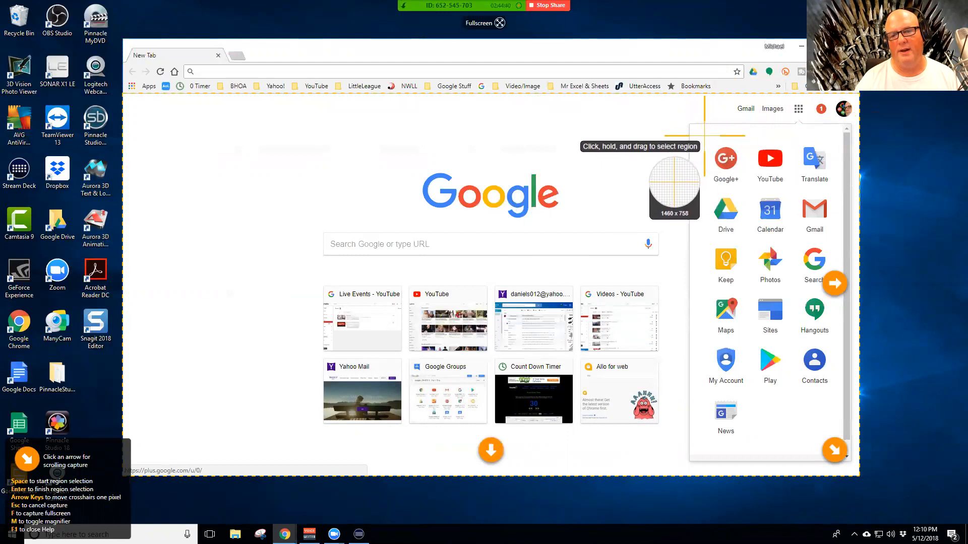
left_click_drag(694, 129, 840, 341)
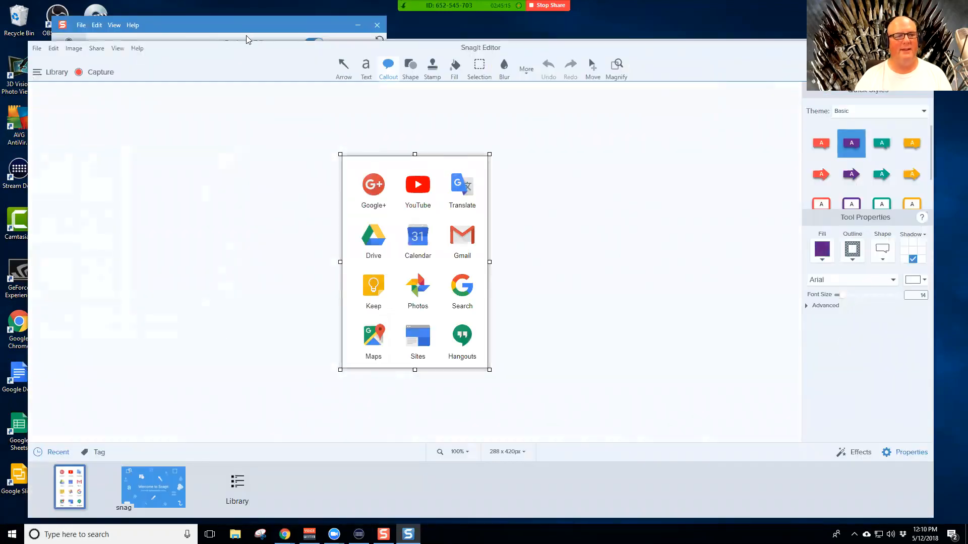
mouse_move(275, 23)
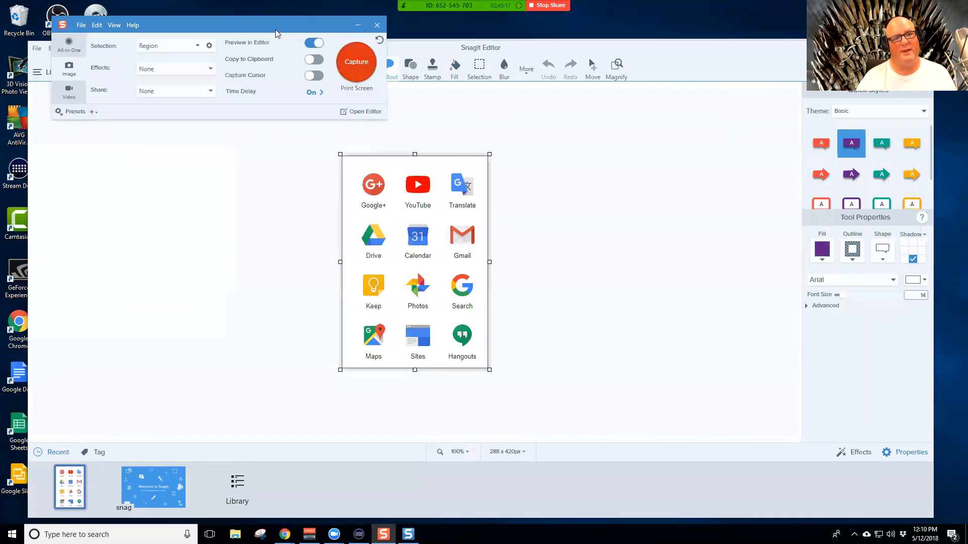
left_click(376, 27)
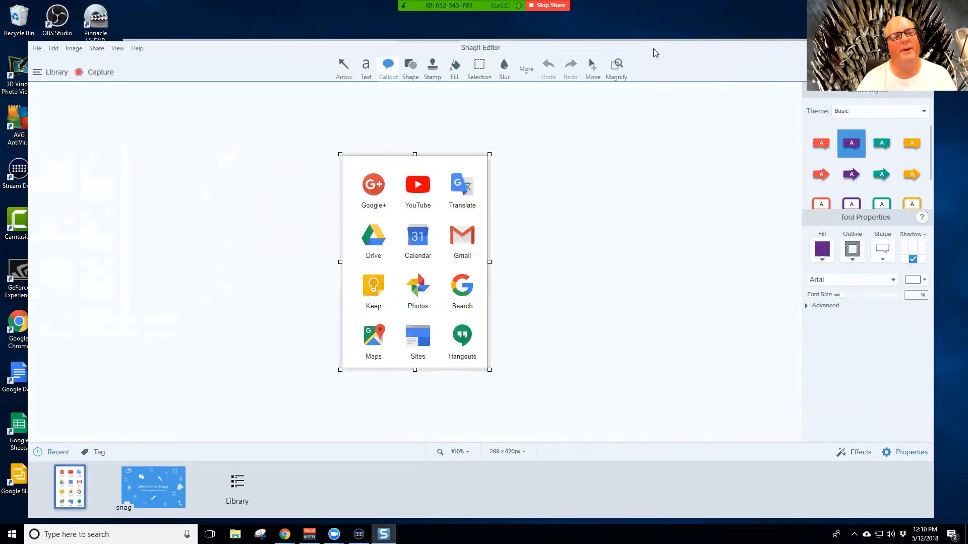
Shift the editor window slightly up and extend the capture's canvas at the right and top to about 523 x 519 px
left_click_drag(653, 48, 650, 32)
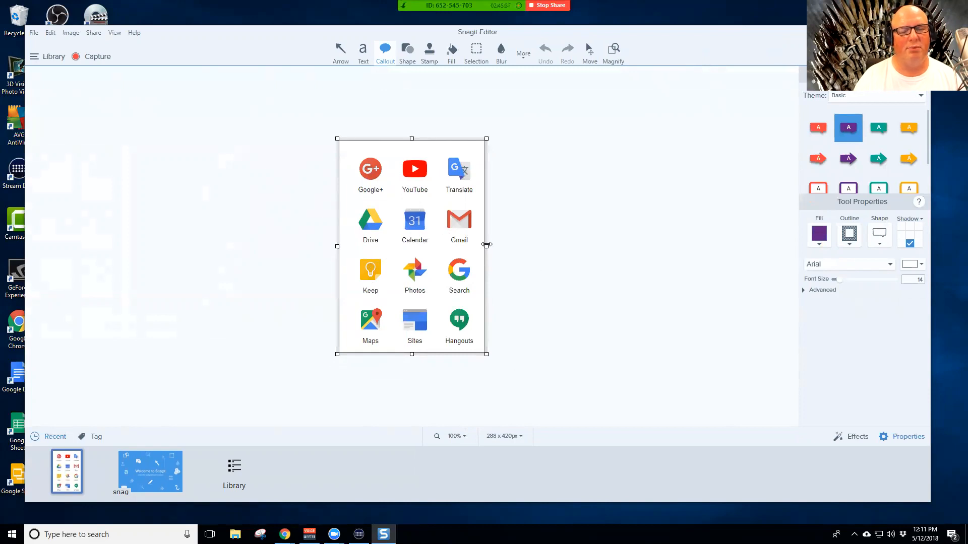
left_click_drag(488, 246, 570, 248)
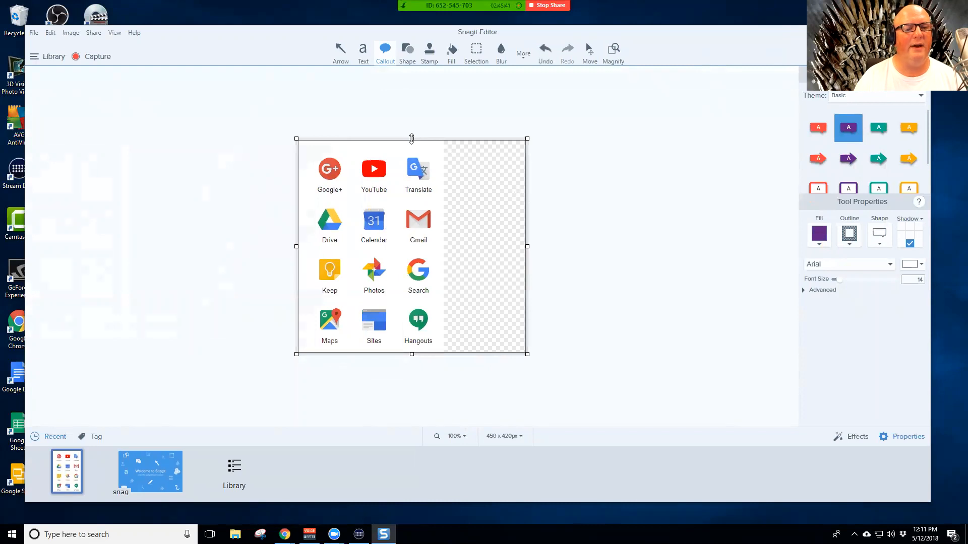
left_click_drag(411, 139, 409, 85)
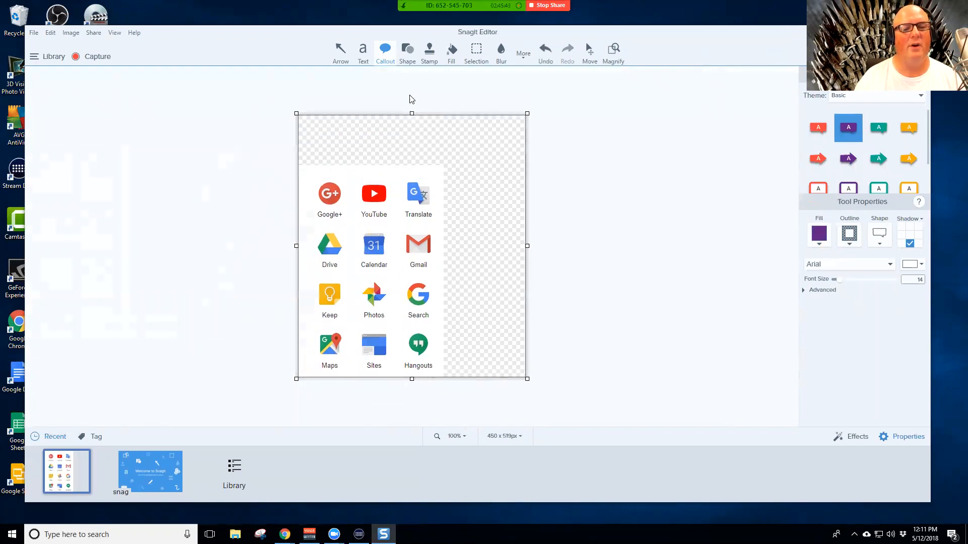
left_click_drag(527, 246, 552, 247)
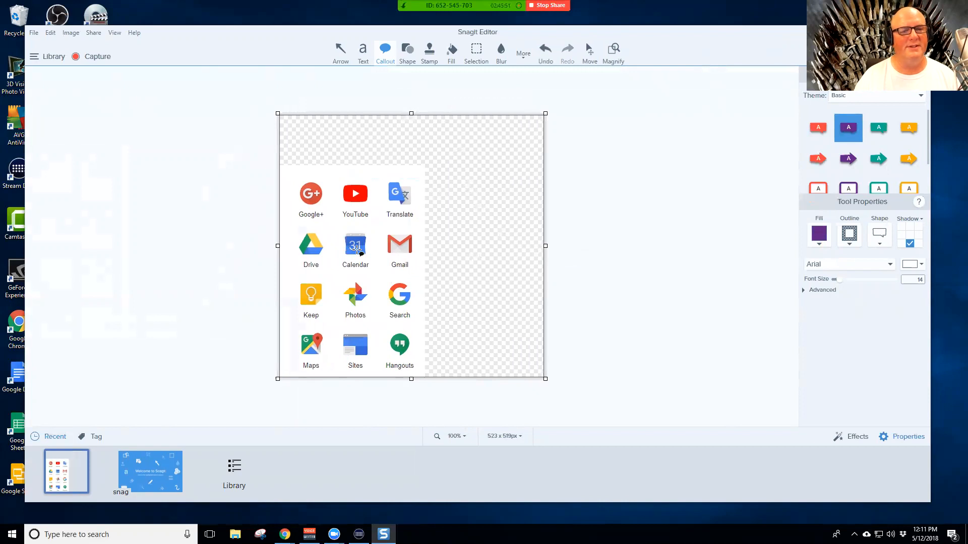
Copy the Calendar icon and label with a rectangular selection, paste it, and place it enlarged on the blank canvas right of the app list
left_click(476, 50)
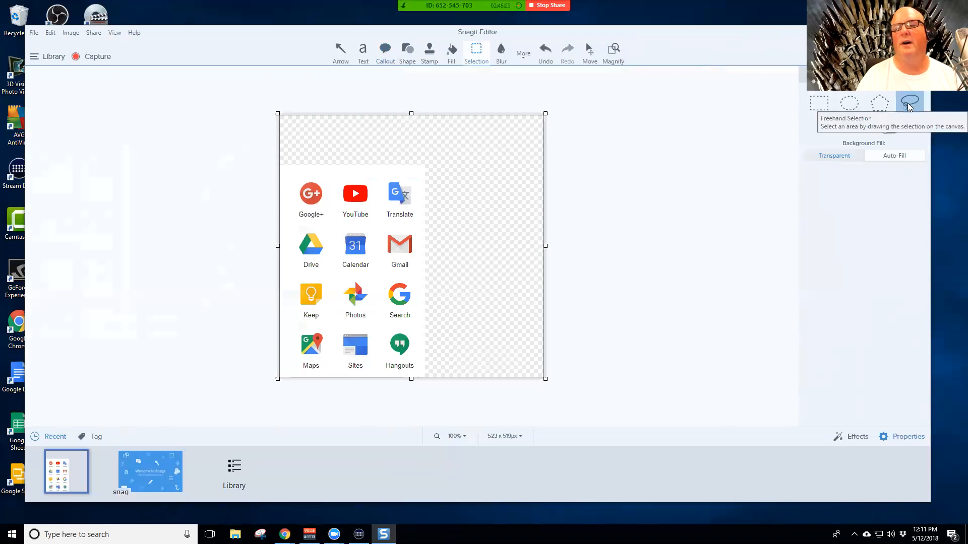
left_click(822, 110)
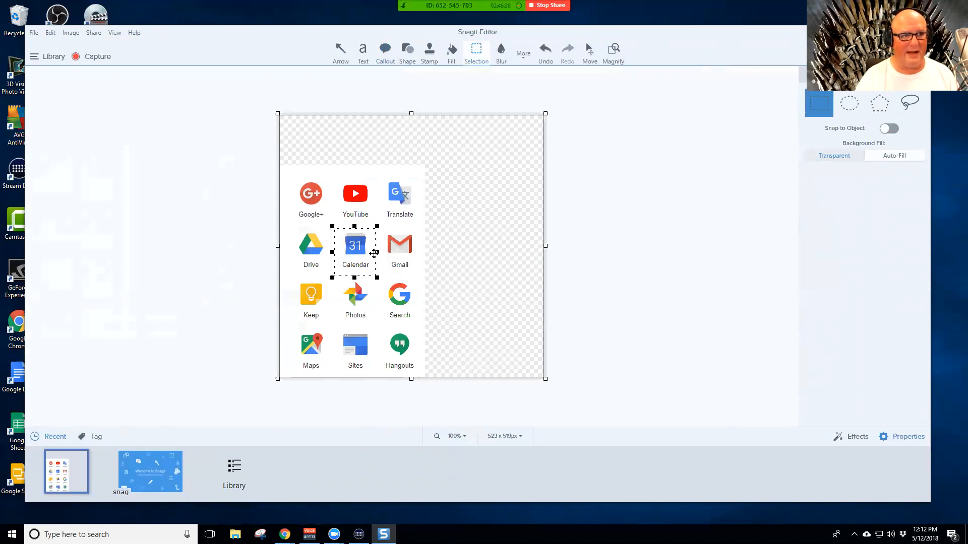
left_click(50, 33)
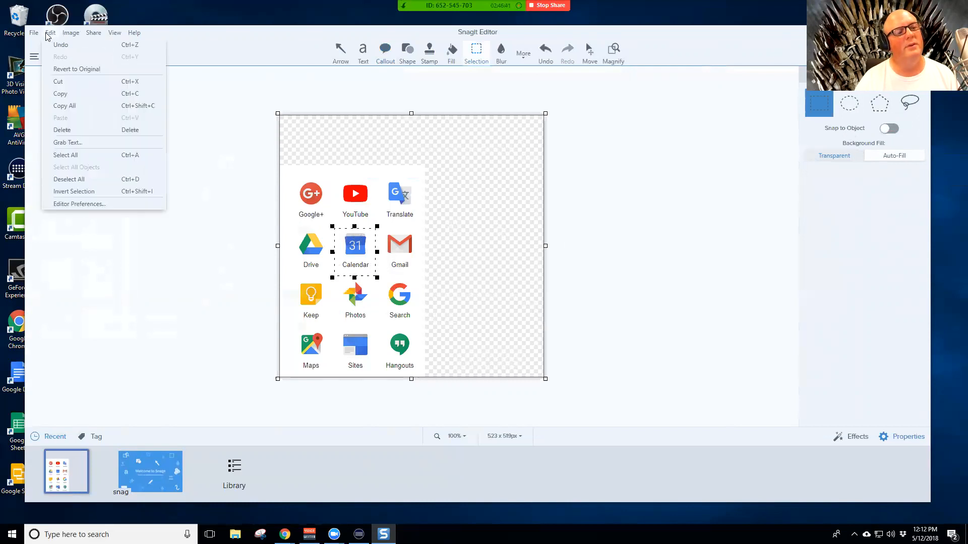
left_click(71, 97)
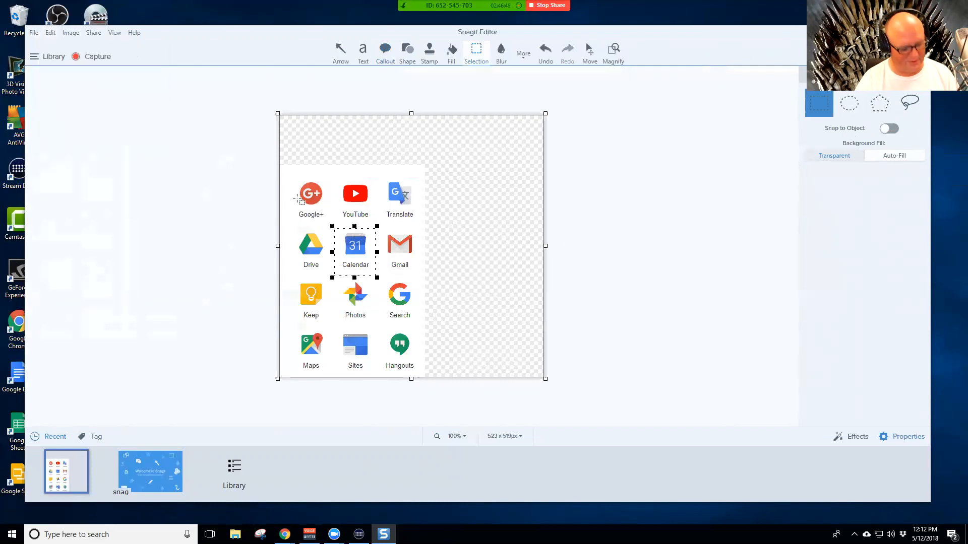
key("ctrl+v")
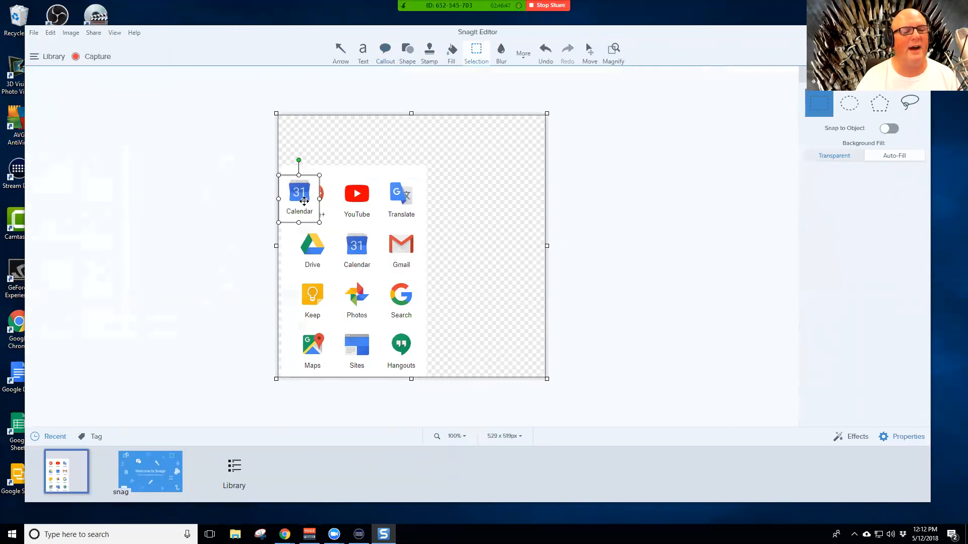
left_click_drag(304, 200, 433, 237)
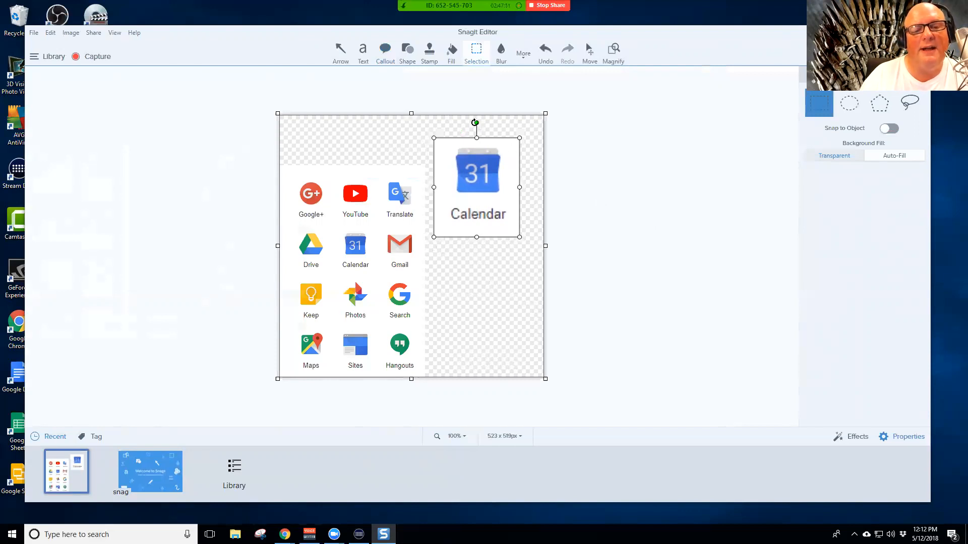
Try a slight clockwise rotation of the enlarged Calendar copy, undo it, and nudge the copy slightly up and right
mouse_move(475, 123)
left_mouse_down()
mouse_move(509, 123)
mouse_move(439, 130)
mouse_move(492, 130)
mouse_move(485, 128)
left_mouse_up()
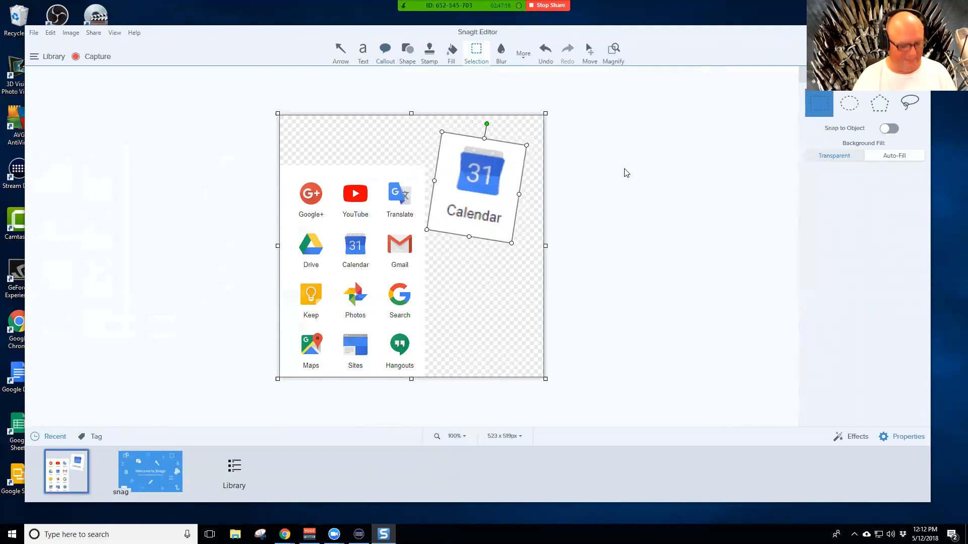
key("ctrl+z")
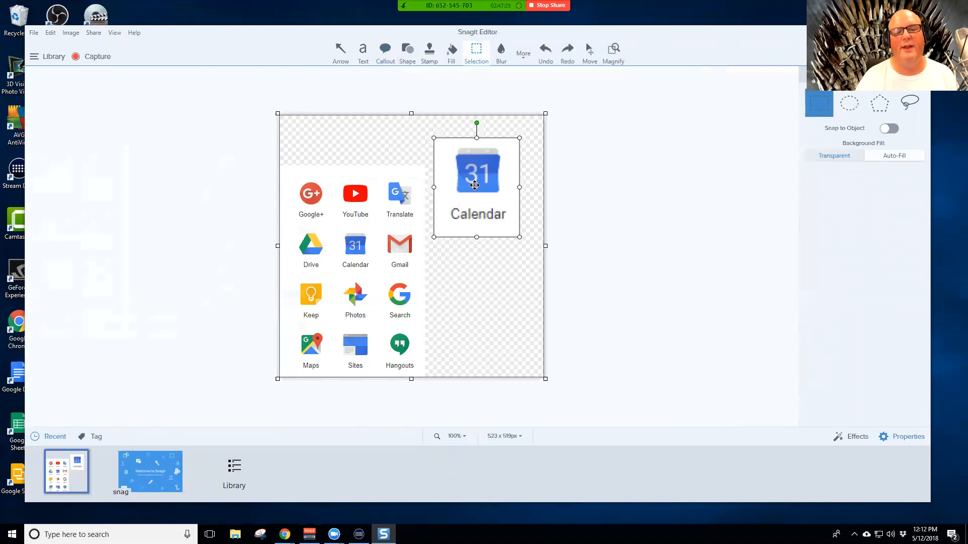
left_click_drag(476, 186, 479, 184)
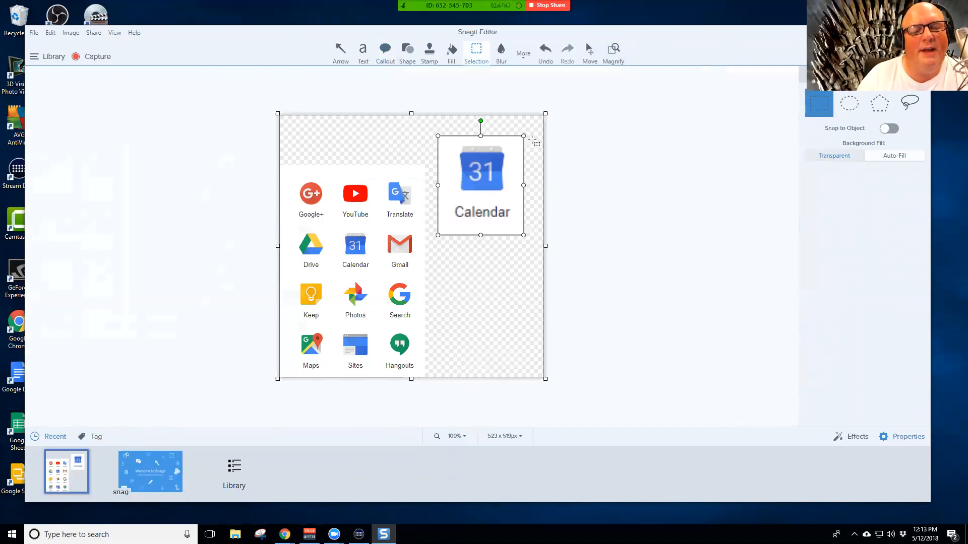
Draw a purple outlined rectangle with the basic shape style around the enlarged Calendar copy
left_click(406, 51)
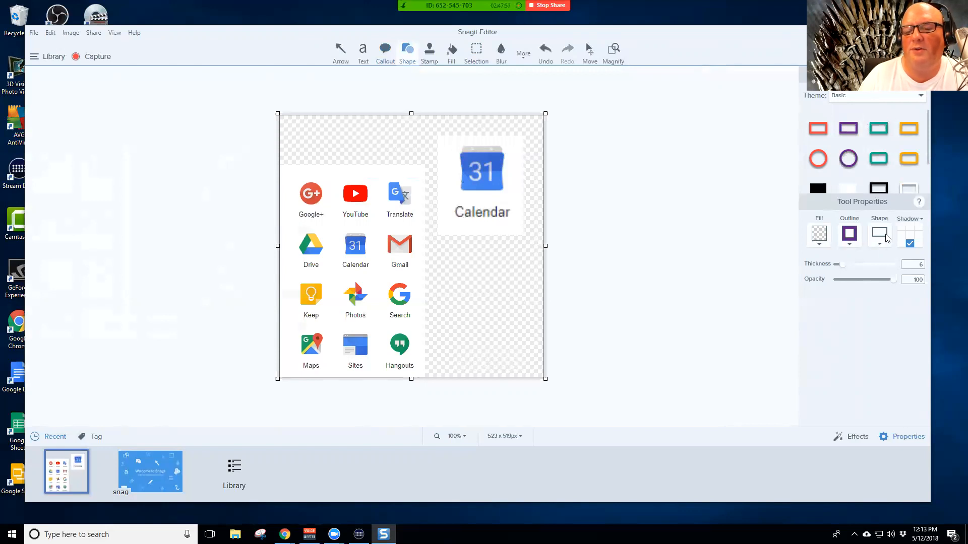
left_click(857, 132)
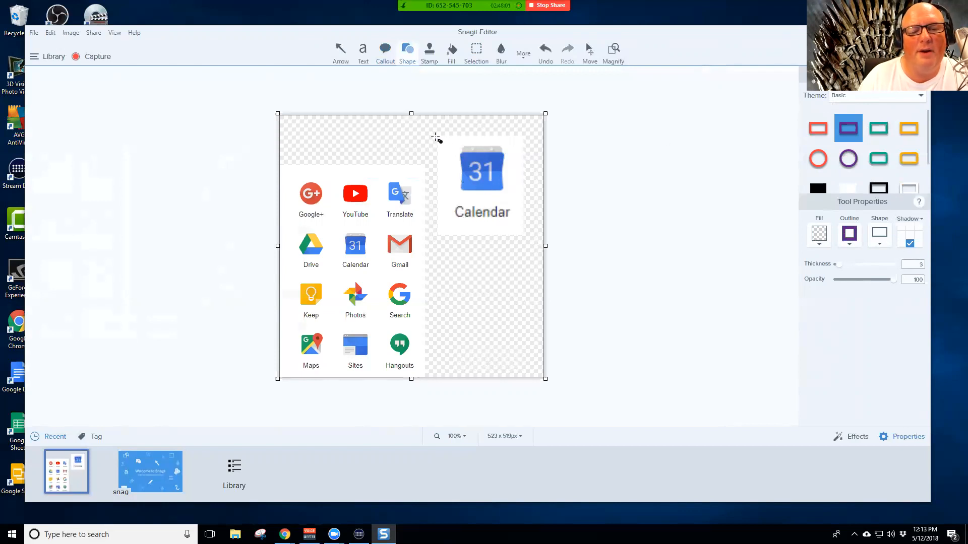
left_click_drag(436, 136, 527, 249)
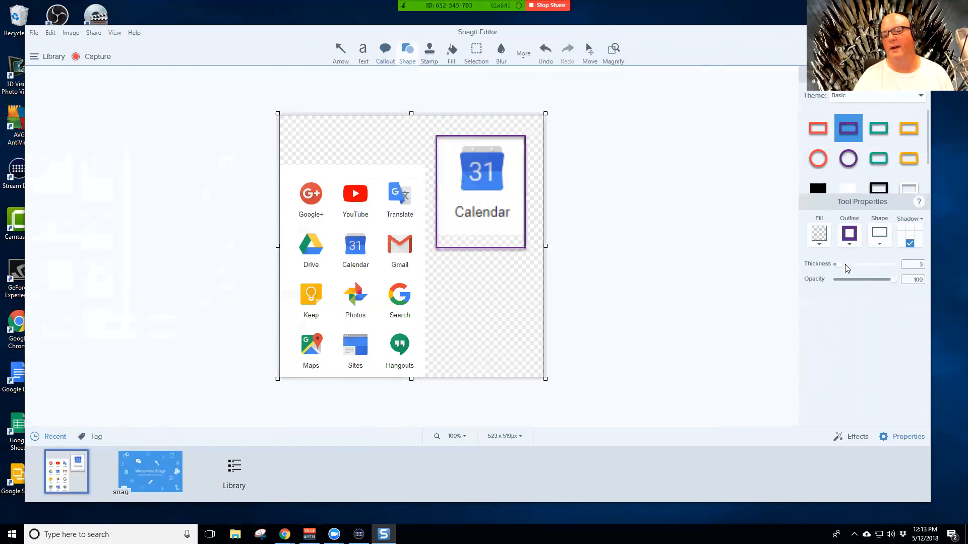
Set the outline thickness of the purple rectangle around the Calendar copy to 7
left_click(848, 264)
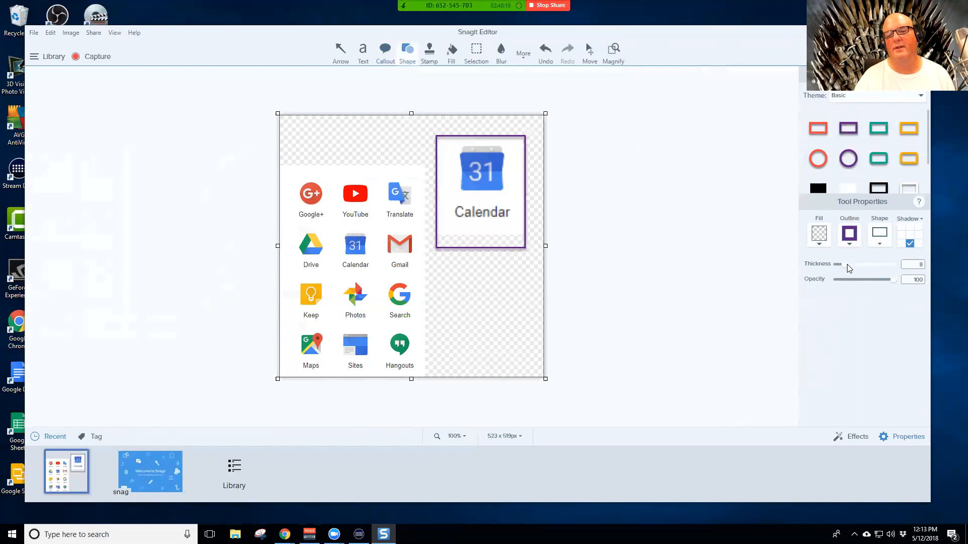
left_click(852, 266)
left_click(506, 151)
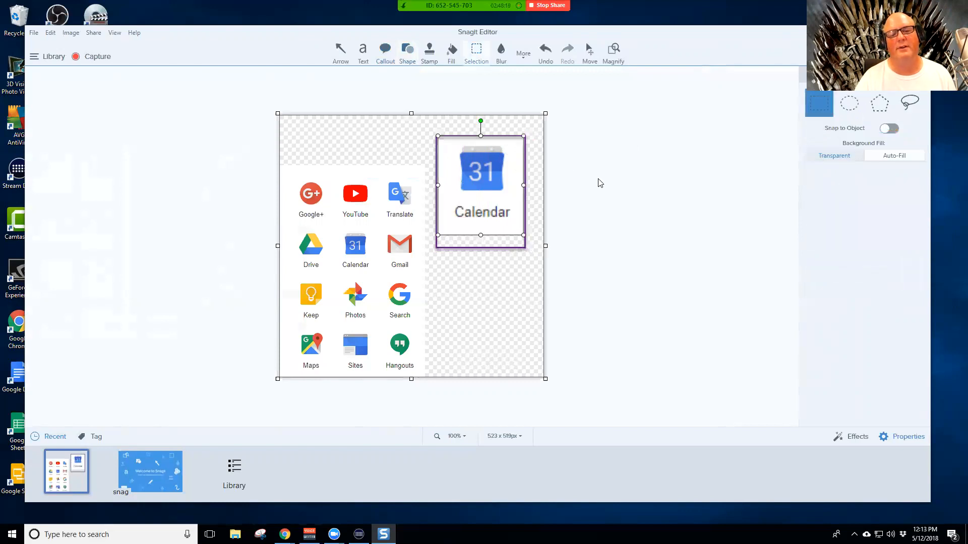
left_click(524, 247)
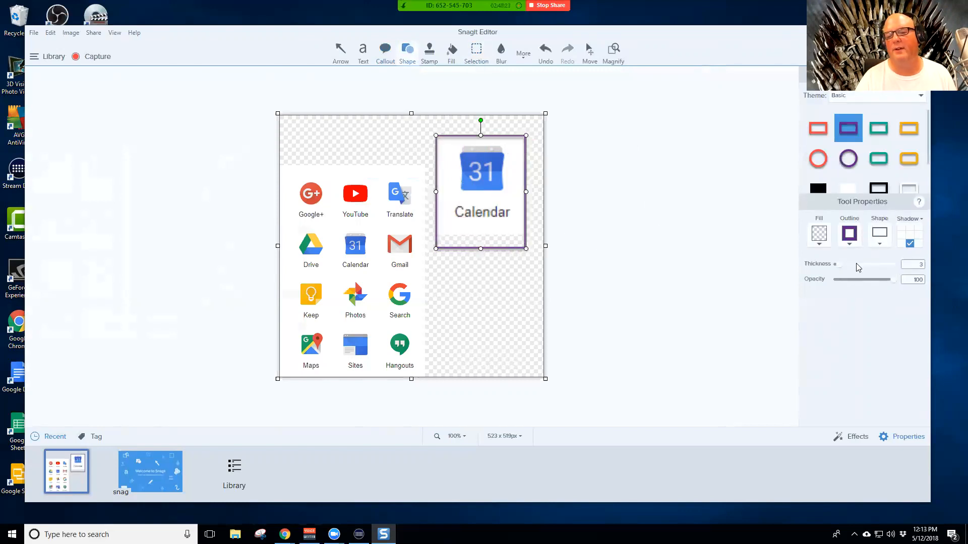
left_click_drag(846, 267, 847, 269)
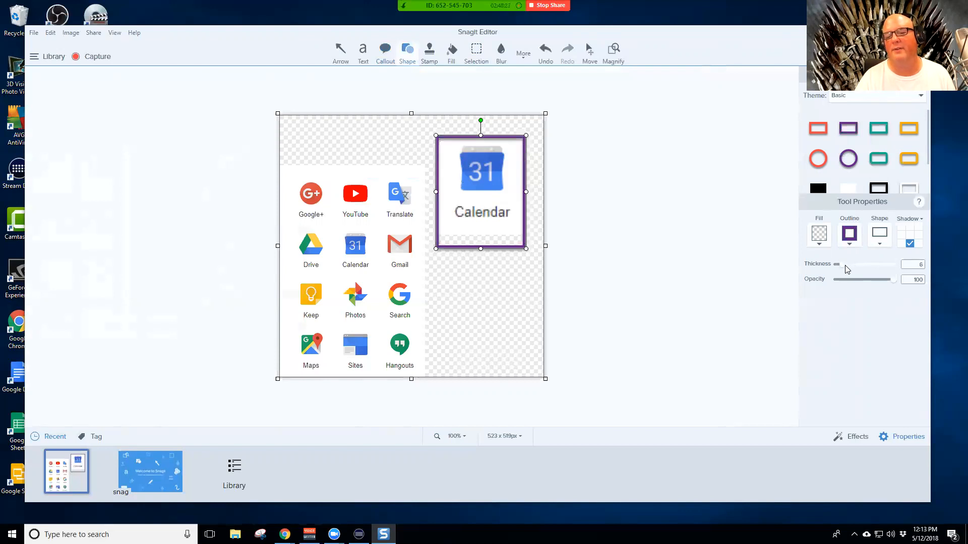
left_click_drag(846, 268, 849, 269)
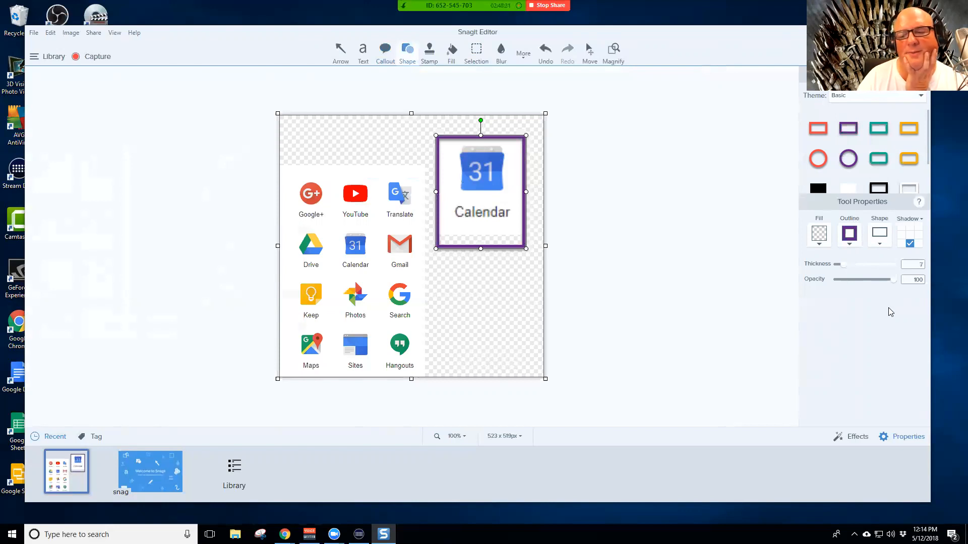
mouse_move(894, 281)
left_mouse_down()
mouse_move(860, 286)
mouse_move(902, 282)
left_mouse_up()
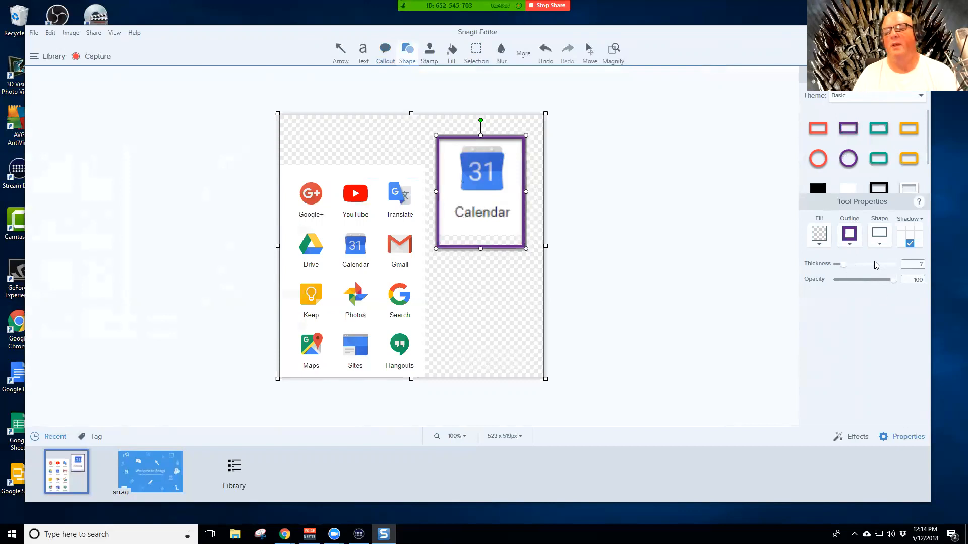
Draw a solid purple arrow from the rectangle's left edge to the original Calendar icon and align its start with that edge
left_click(342, 58)
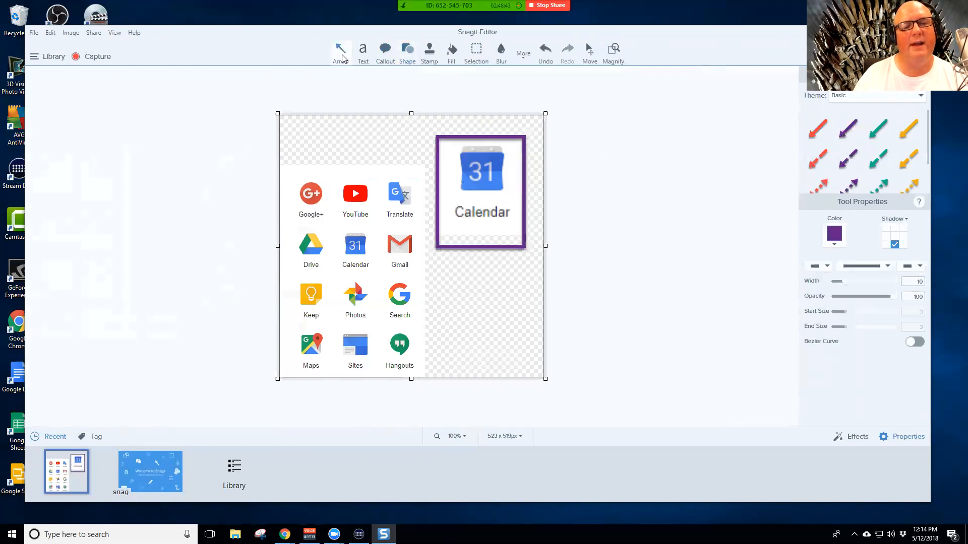
left_click(851, 130)
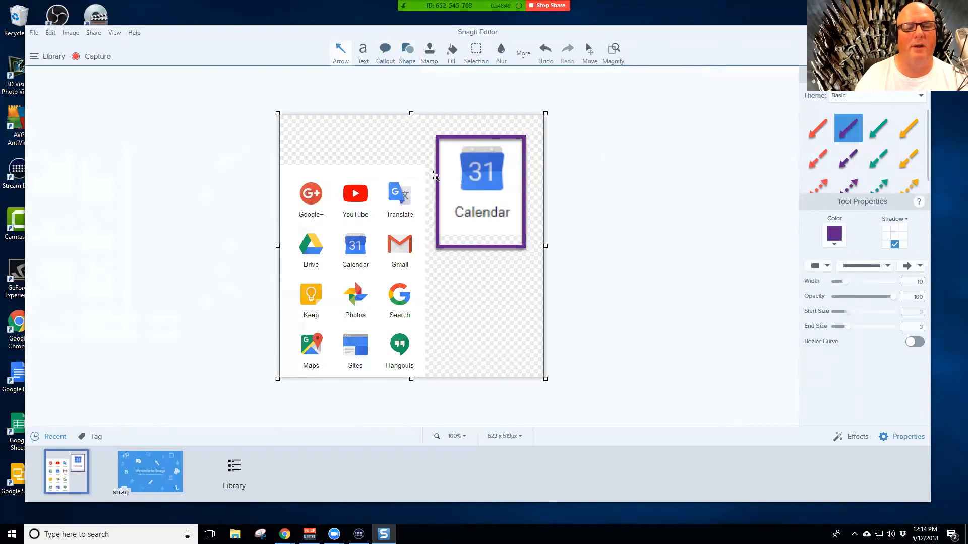
left_click_drag(433, 173, 369, 242)
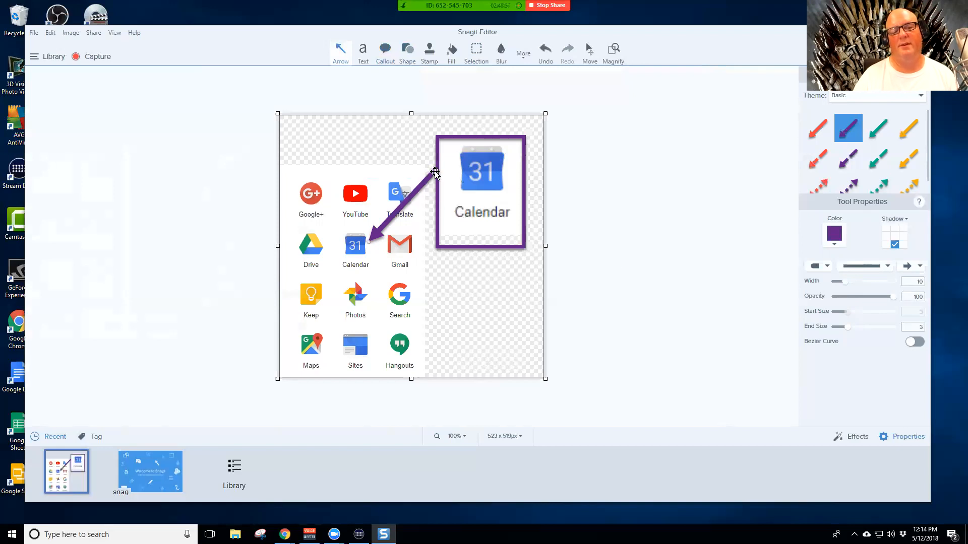
left_click_drag(434, 172, 437, 171)
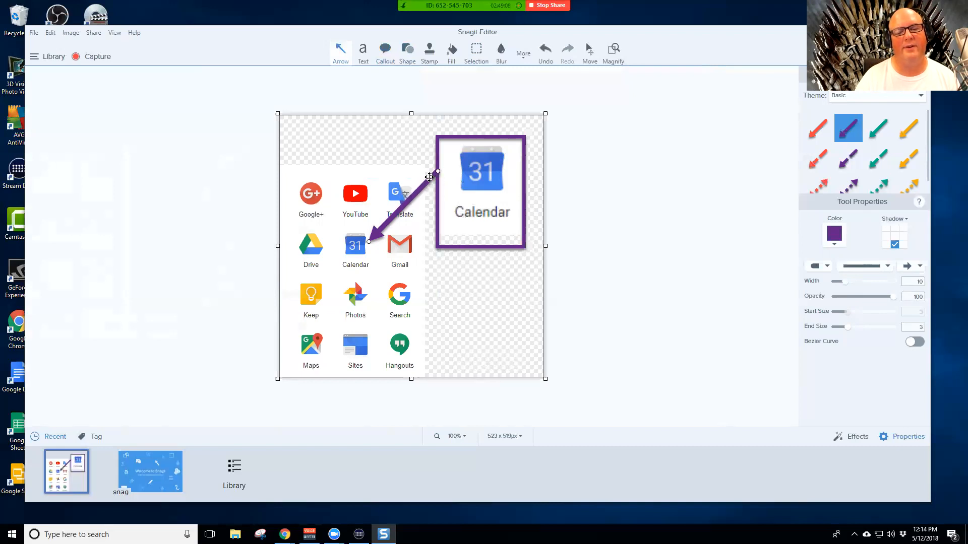
left_click_drag(437, 171, 437, 170)
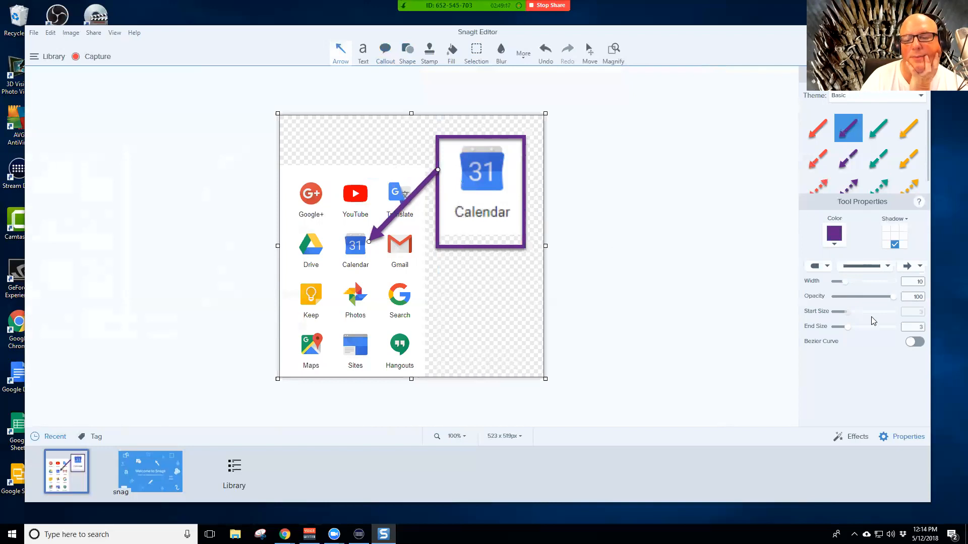
Replace the purple arrow's head with a rounded end and shift the resulting line slightly left
left_click(919, 267)
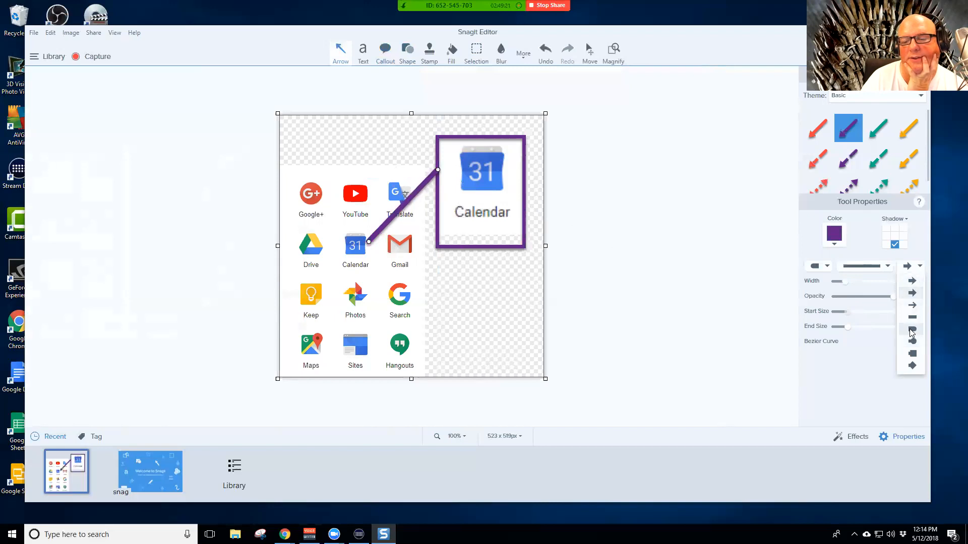
left_click(912, 329)
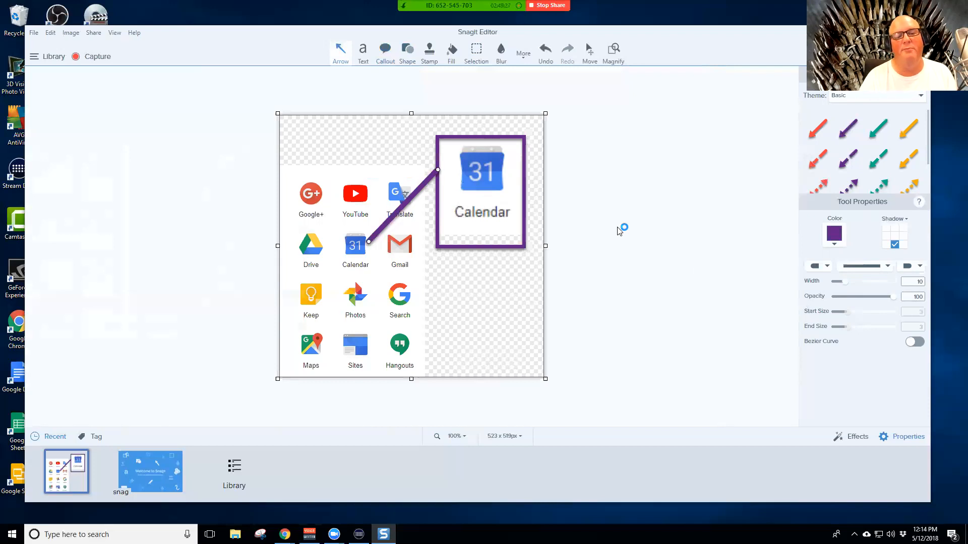
key("shift+Left")
key("Right")
key("Right")
key("Right")
key("Right")
key("Right")
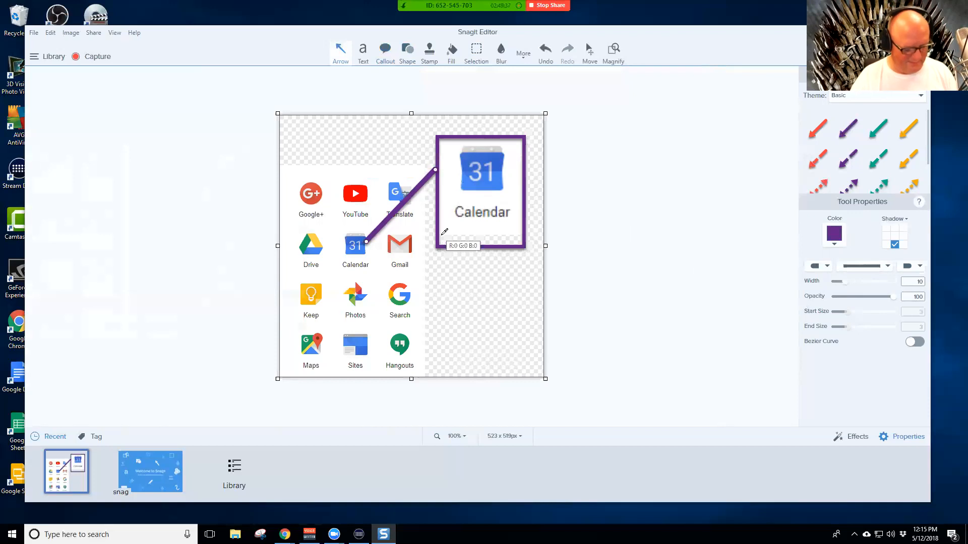
Paste a copy of the purple line and run it from the original Calendar icon to the rectangle's lower-left corner
key("ctrl+v")
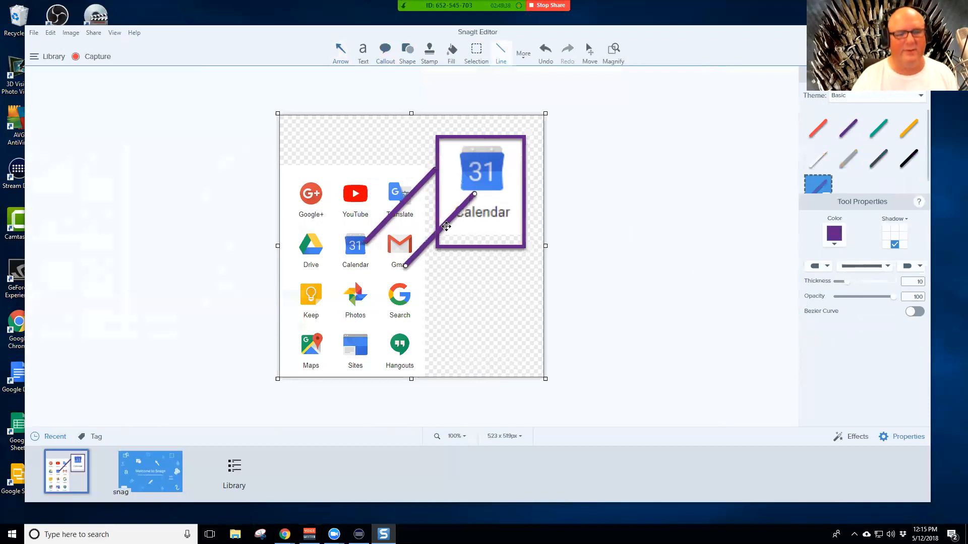
left_click_drag(404, 266, 366, 242)
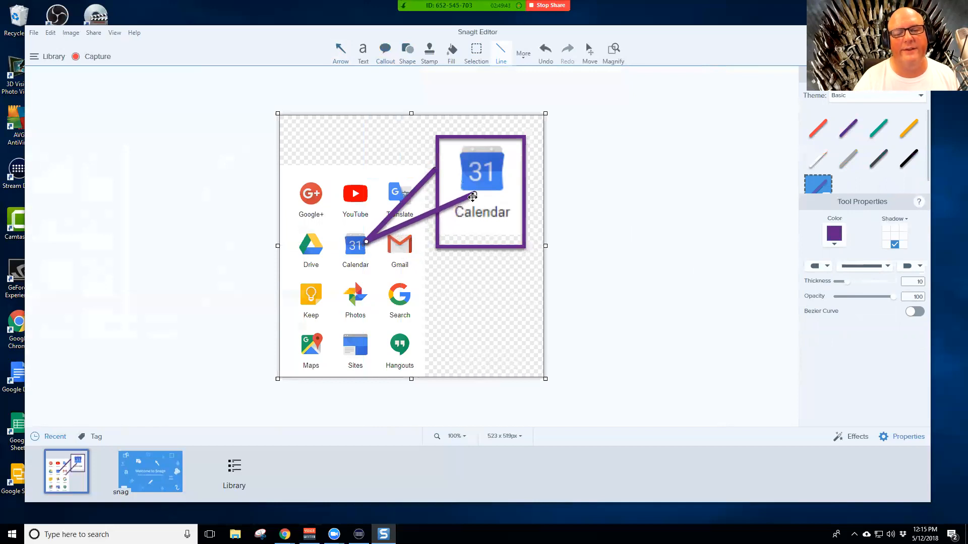
left_click_drag(475, 195, 437, 246)
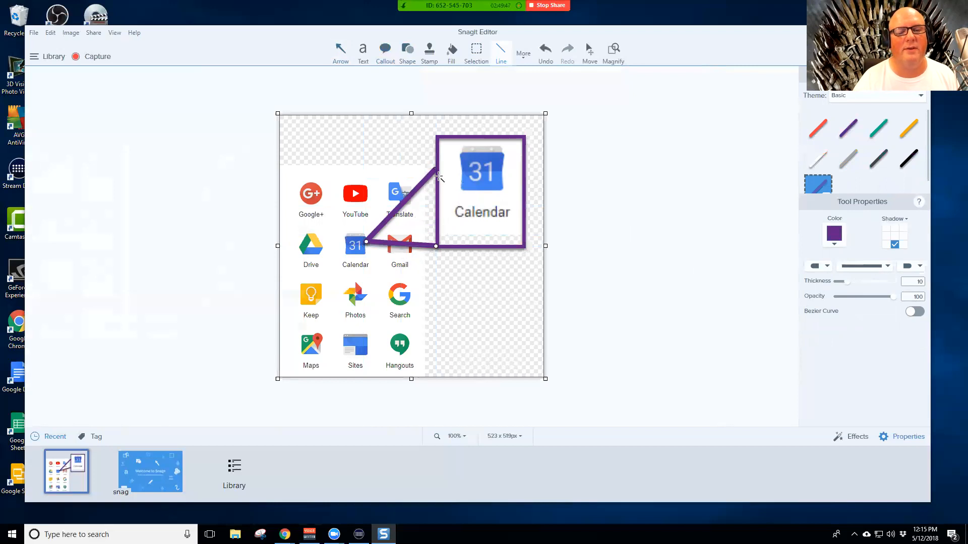
Move the first line's outer end to the rectangle's upper-left corner and raise the second line's outer end slightly along the left edge
left_click(433, 175)
left_click_drag(434, 171, 437, 138)
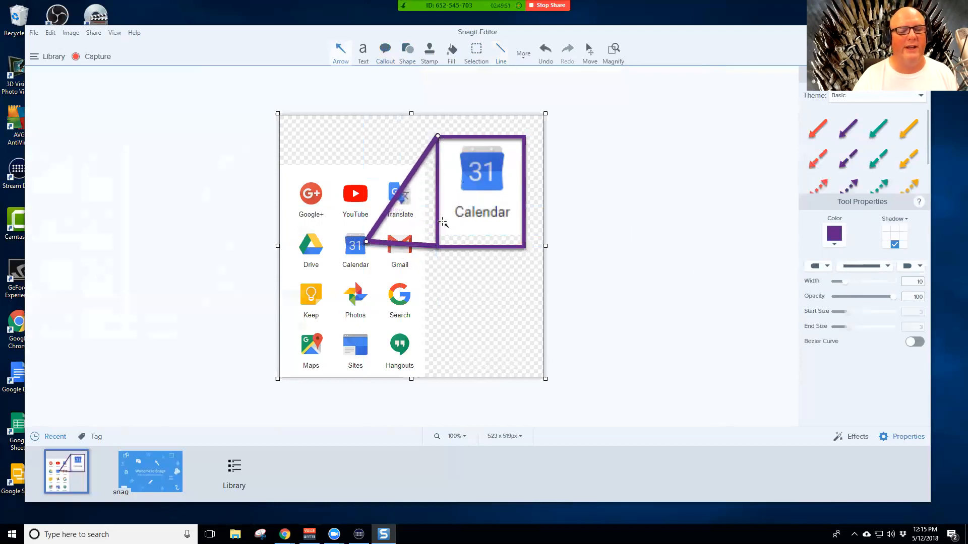
left_click(435, 247)
left_click_drag(435, 247, 436, 234)
left_click(438, 140)
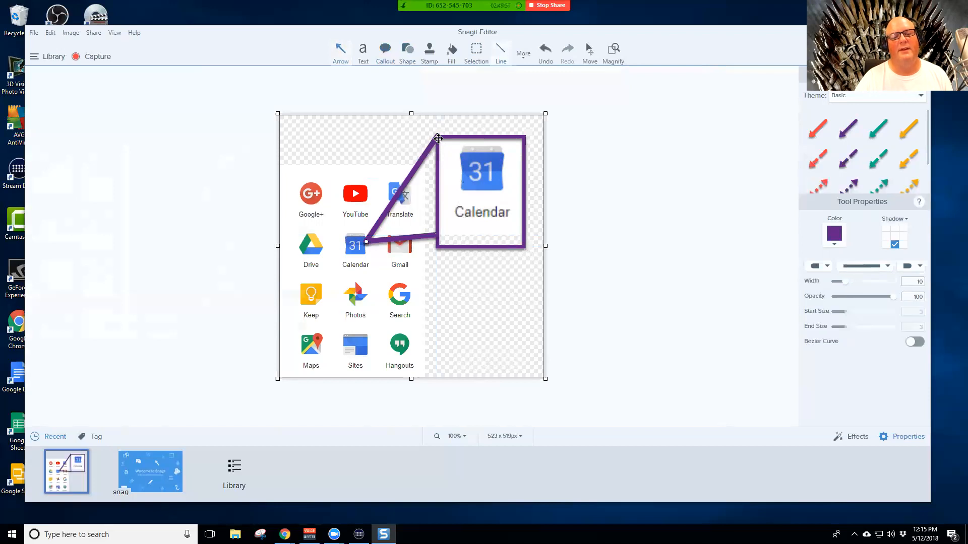
Lower the upper line's outer end along the rectangle's left edge and nudge it slightly outward
left_click_drag(438, 137, 438, 164)
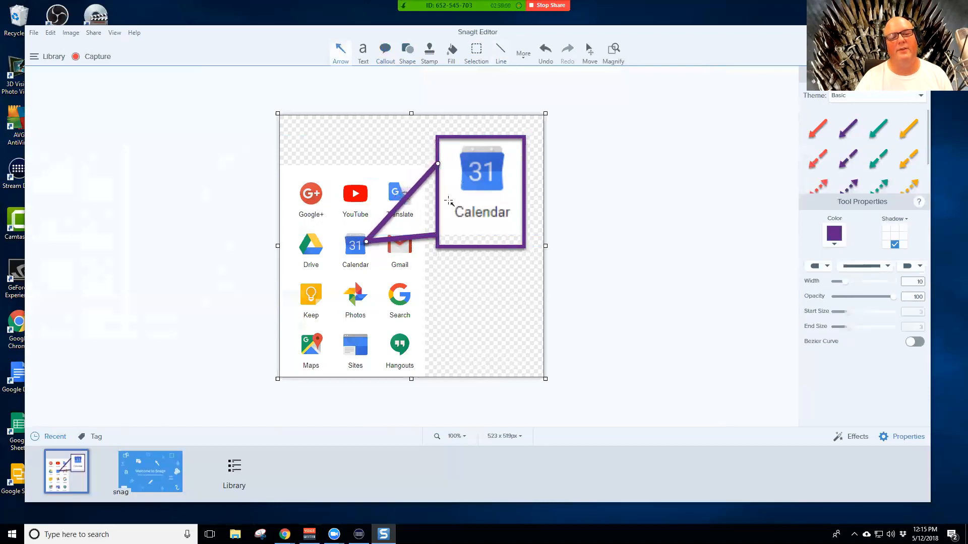
left_click(424, 234)
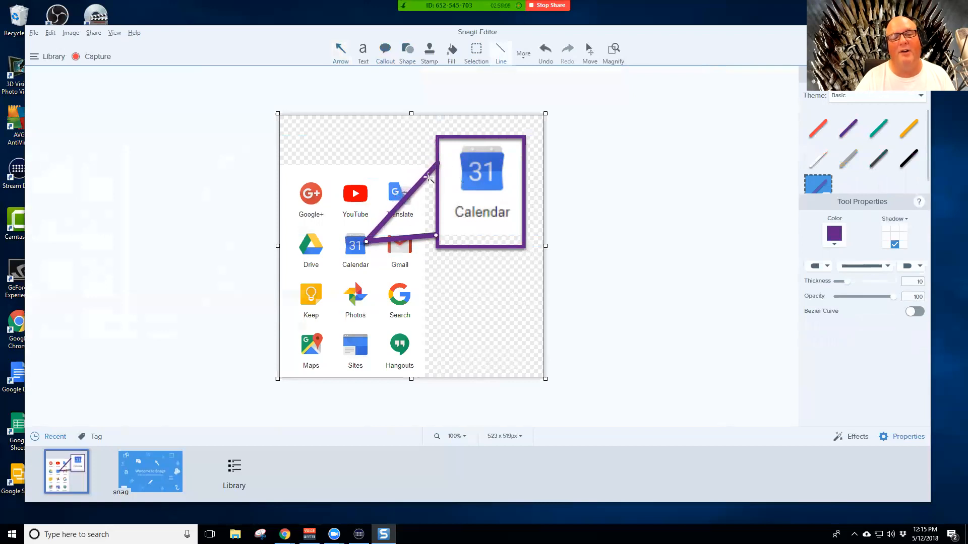
key("i")
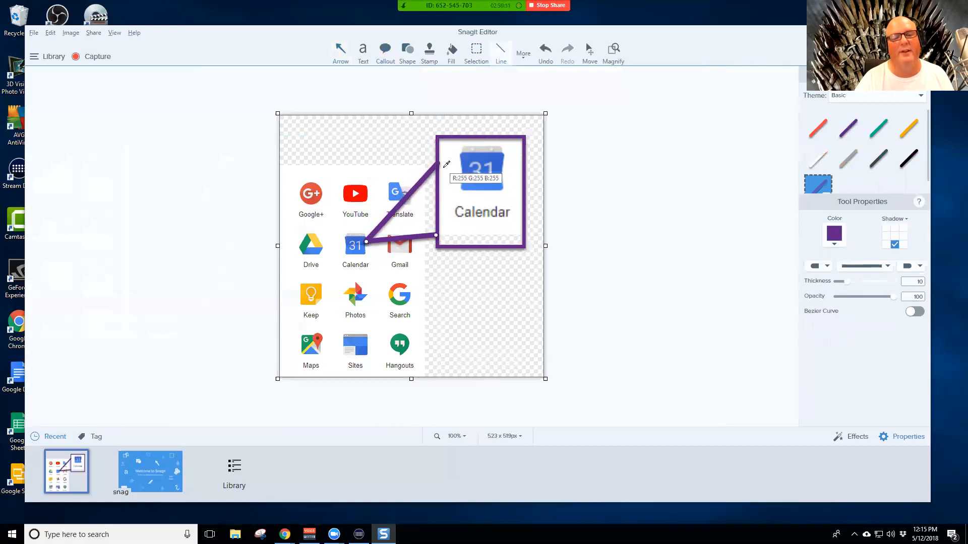
left_click(466, 136)
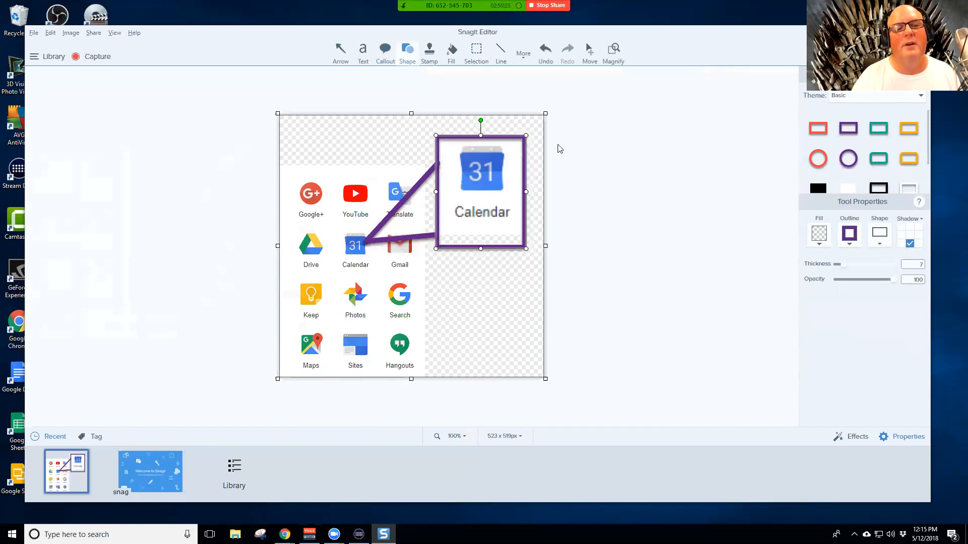
left_click(594, 171)
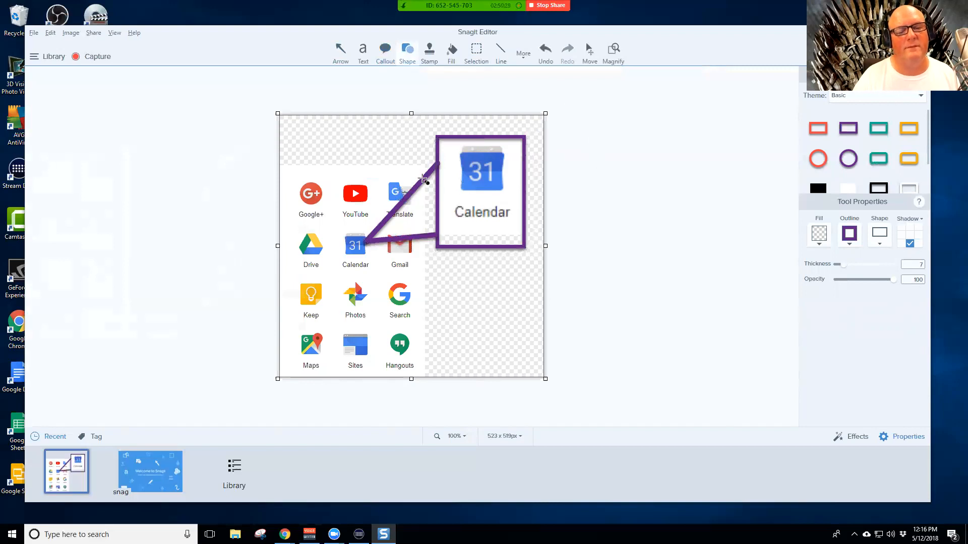
left_click(427, 175)
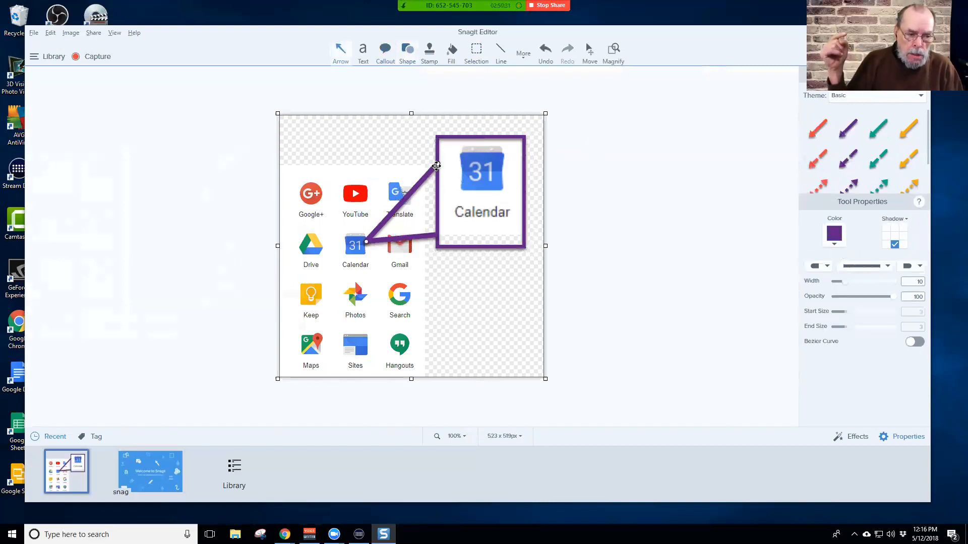
left_click_drag(437, 164, 434, 163)
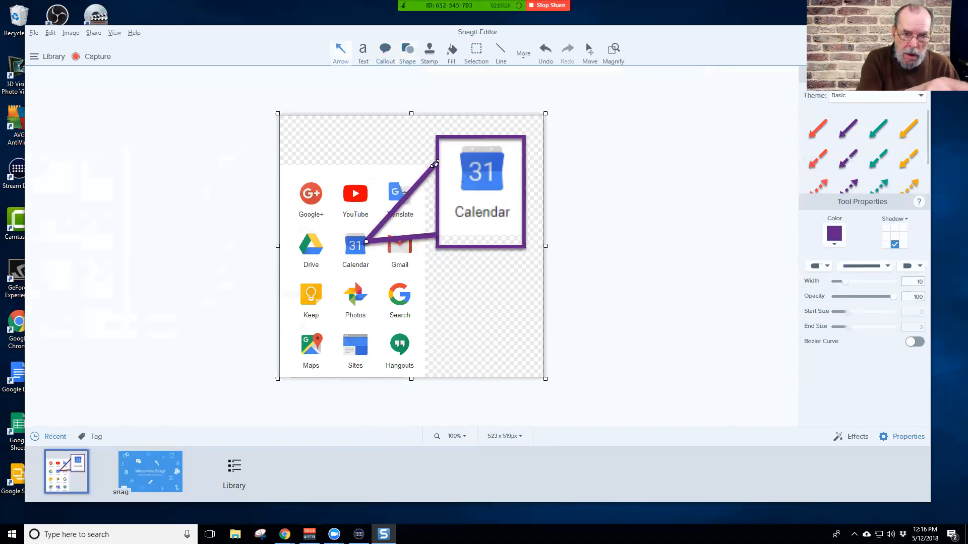
Delete the lower purple line and move the remaining line's outer end down beside the middle of the rectangle's left edge
left_click(412, 237)
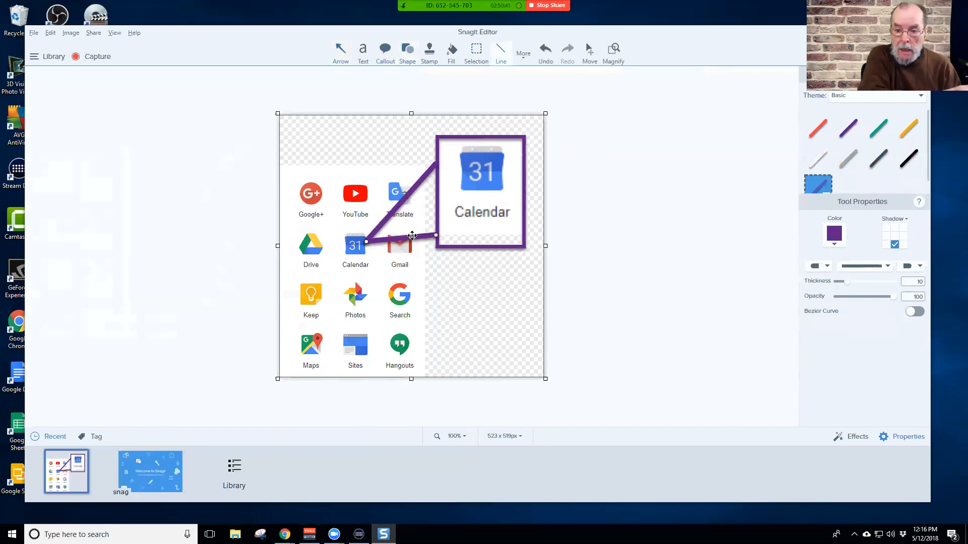
key("Delete")
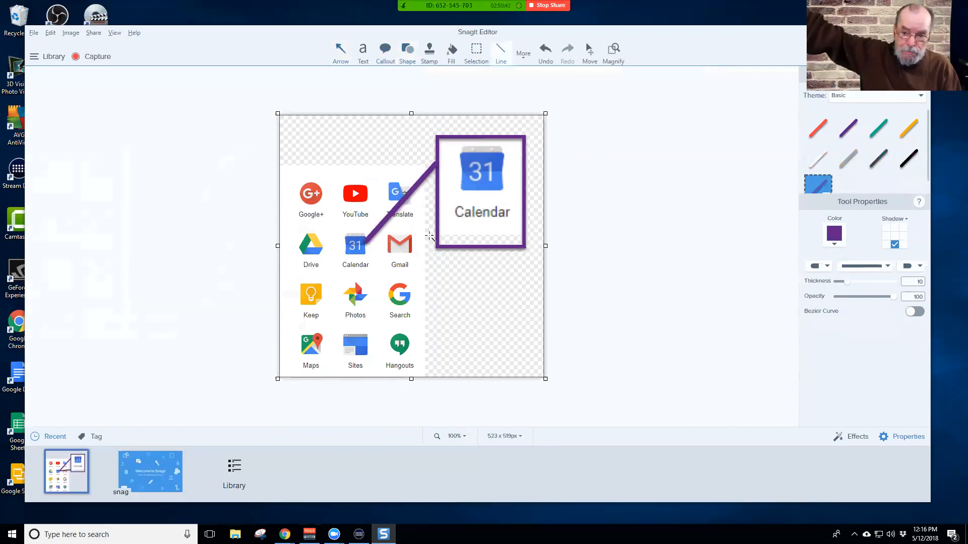
left_click(426, 178)
left_click_drag(434, 164, 431, 203)
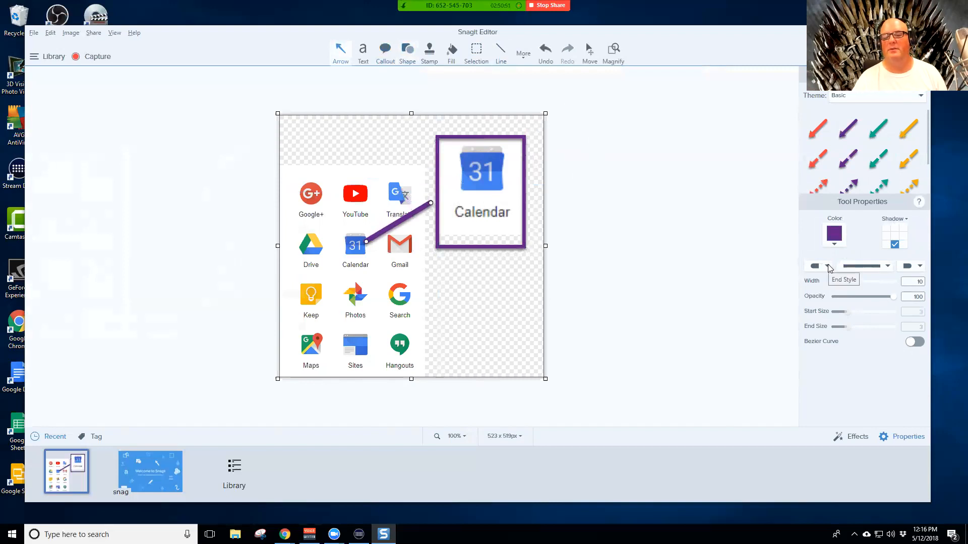
Add a solid arrowhead to the line's outer end and place its tip at the middle of the rectangle's left edge
left_click(827, 267)
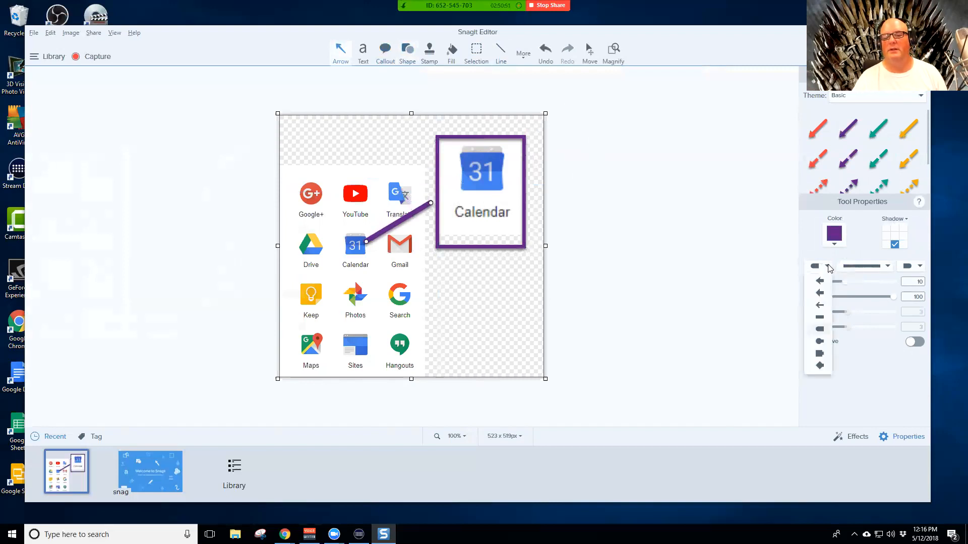
left_click(820, 293)
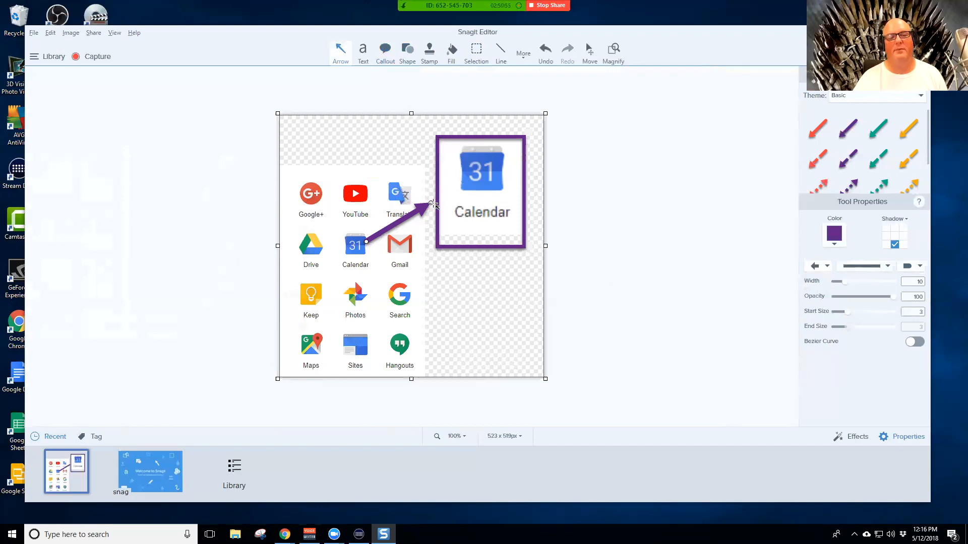
mouse_move(431, 202)
left_mouse_down()
mouse_move(435, 195)
mouse_move(433, 209)
mouse_move(400, 191)
mouse_move(305, 239)
mouse_move(351, 332)
mouse_move(482, 341)
mouse_move(315, 274)
mouse_move(398, 202)
mouse_move(335, 315)
mouse_move(505, 328)
mouse_move(355, 205)
mouse_move(426, 202)
mouse_move(436, 192)
left_mouse_up()
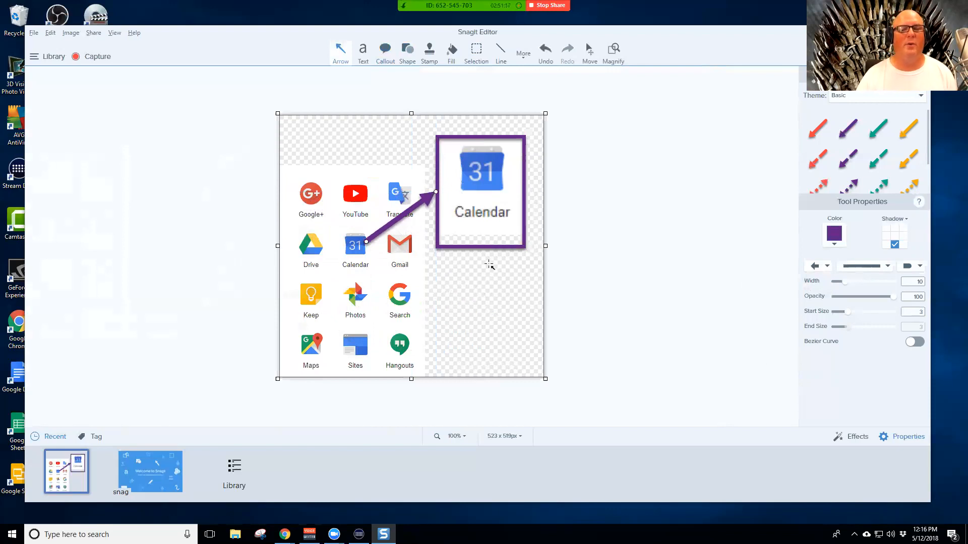
Apply the dashed purple arrow style and reposition both ends so it points from beside the Translate label into the Calendar rectangle
left_click(851, 161)
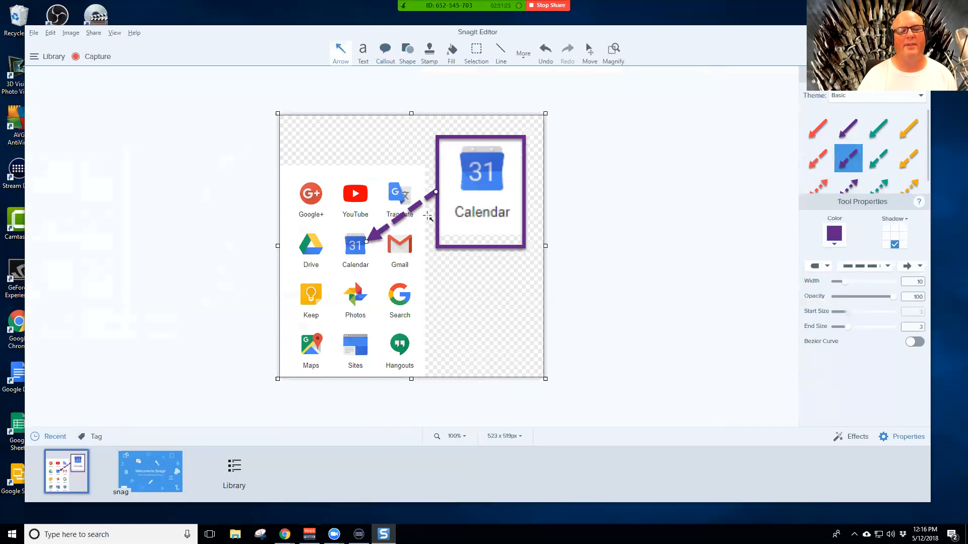
left_click_drag(436, 192, 320, 221)
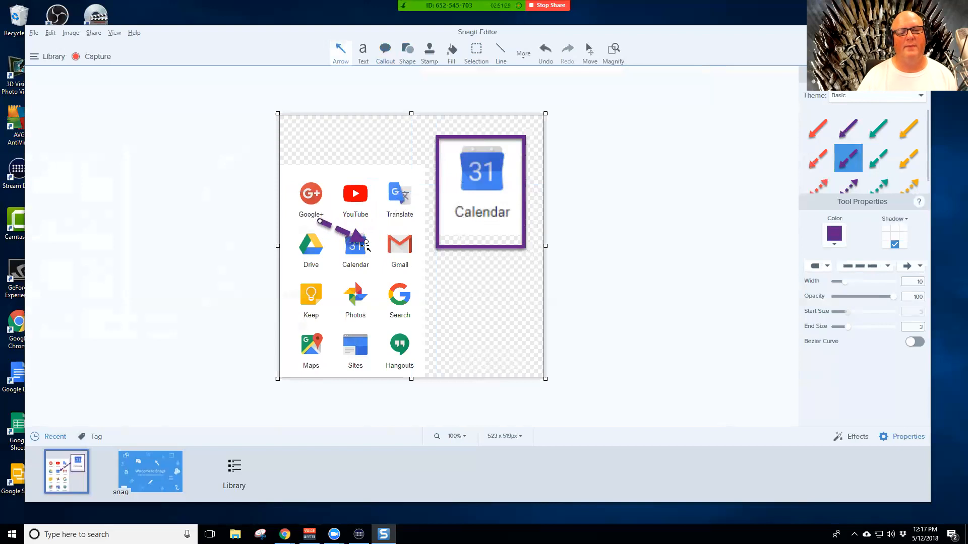
left_click_drag(364, 242, 437, 192)
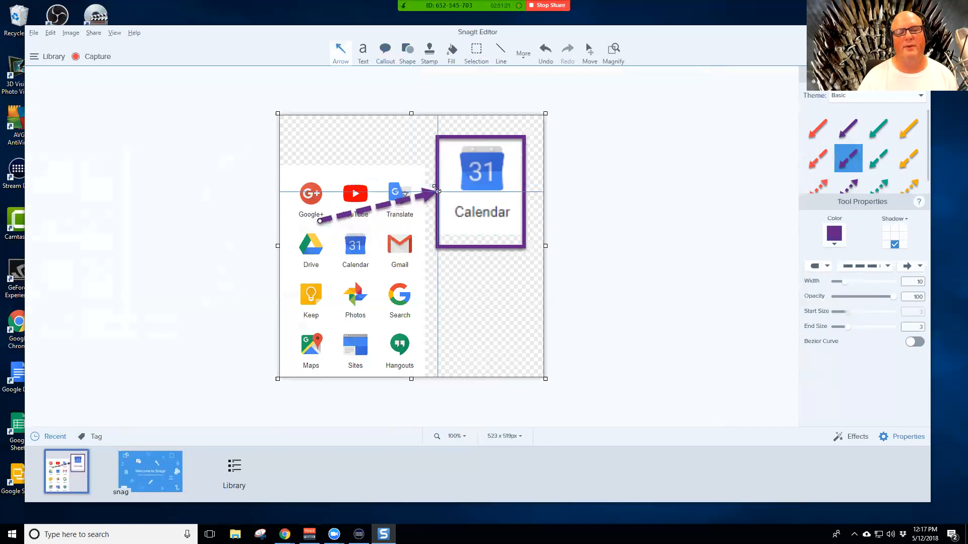
left_click_drag(317, 222, 367, 241)
left_click_drag(438, 192, 449, 185)
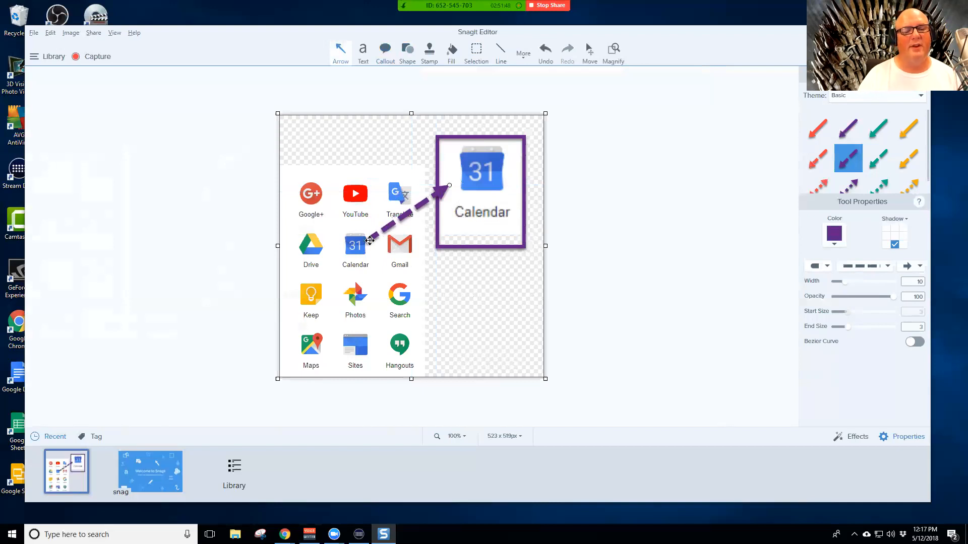
left_click_drag(367, 240, 387, 223)
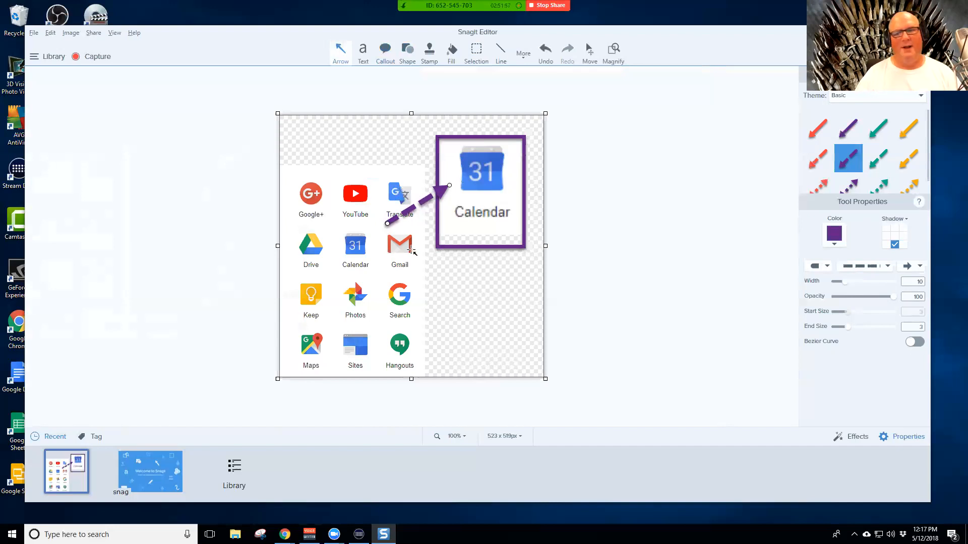
Examine the callout styles of the Basic and Urban themes and return to the Basic theme
left_click(386, 50)
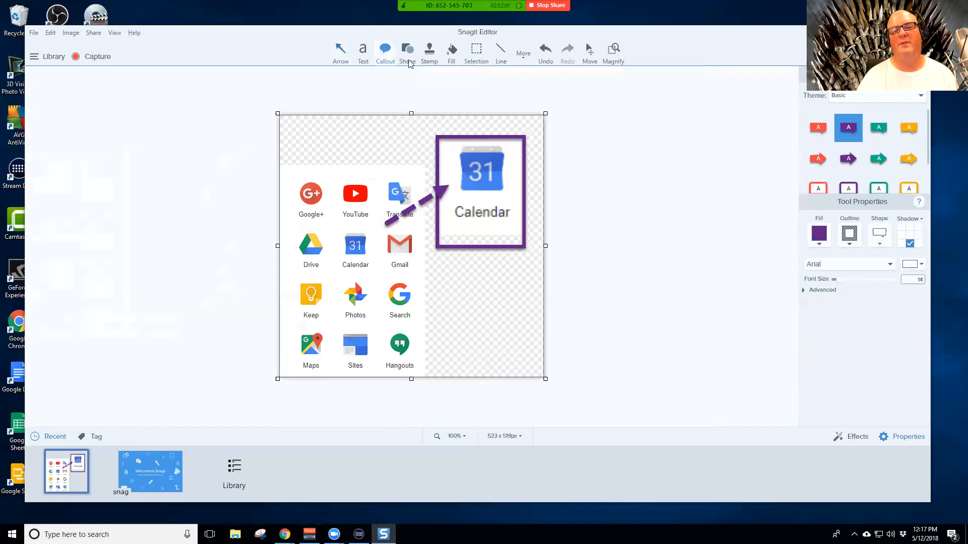
scroll(867, 151, "down", 1)
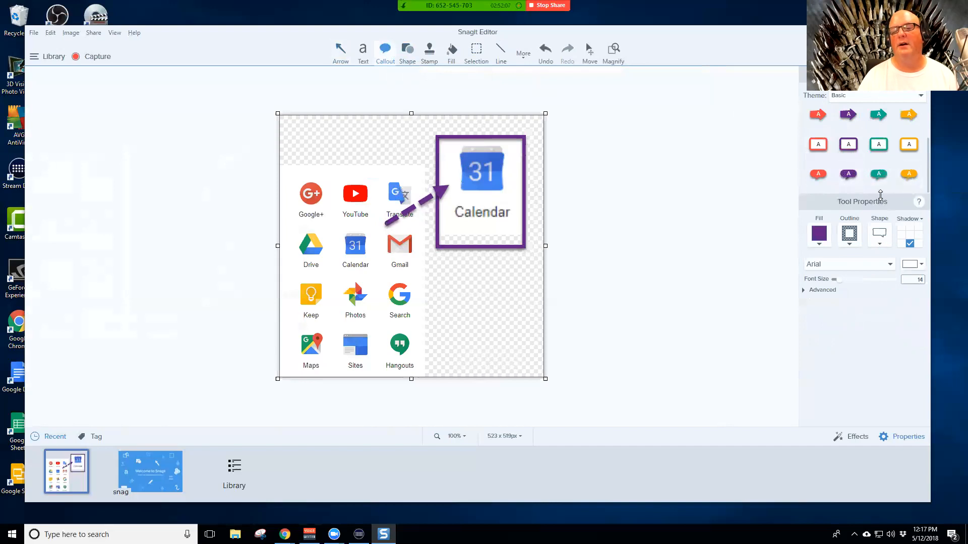
left_click(921, 96)
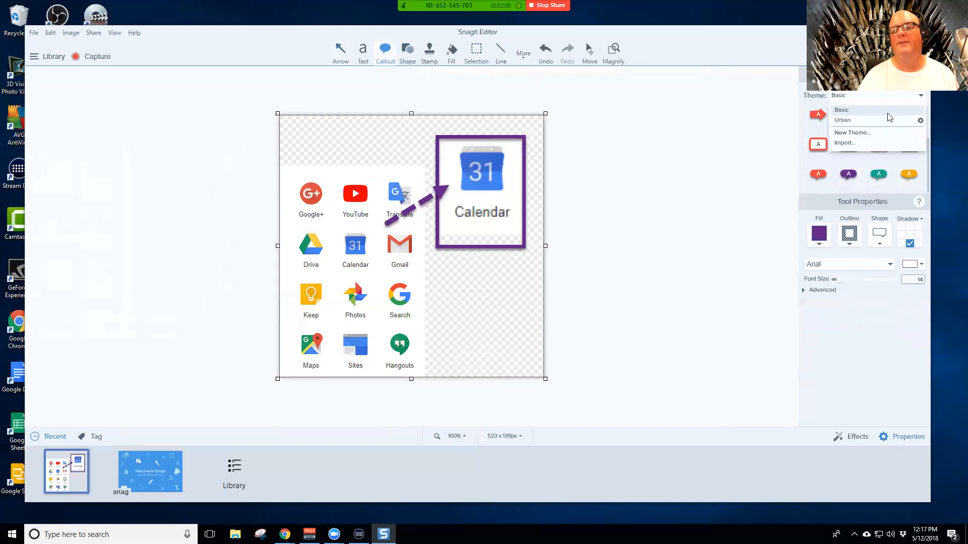
left_click(858, 119)
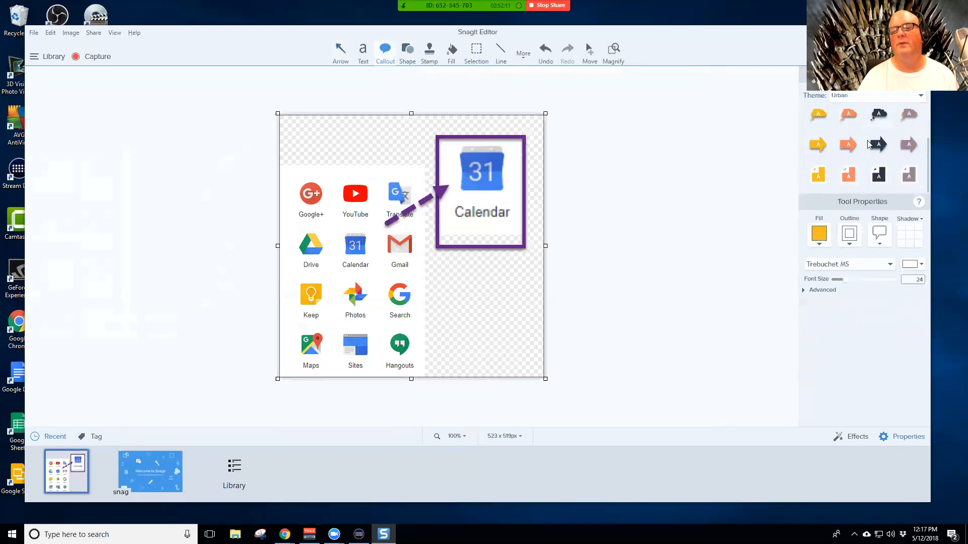
scroll(912, 158, "up", 1)
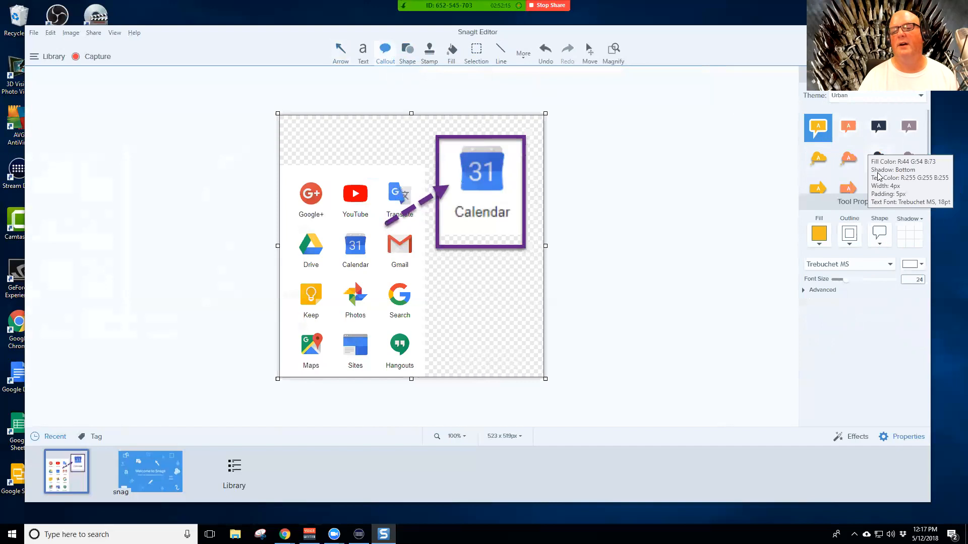
scroll(878, 177, "down", 1)
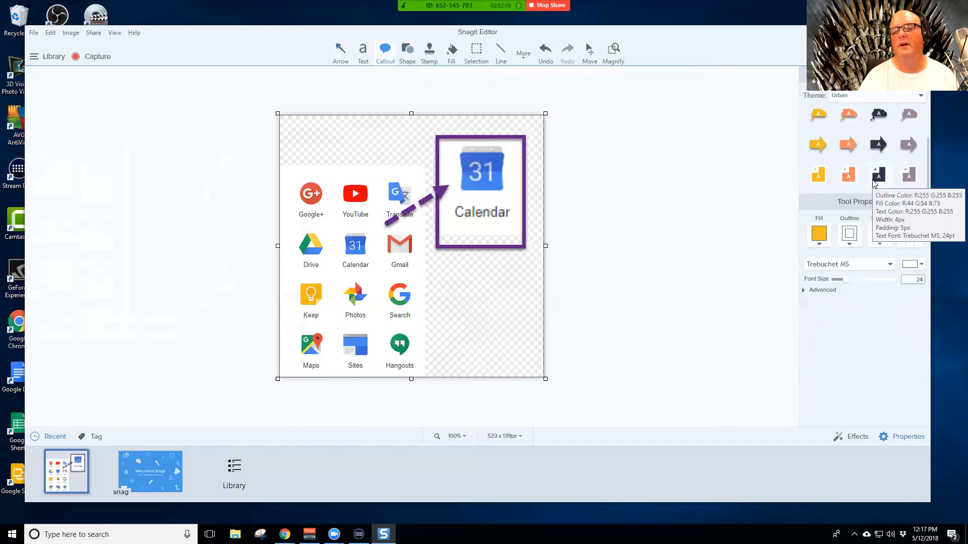
left_click(858, 99)
left_click(855, 110)
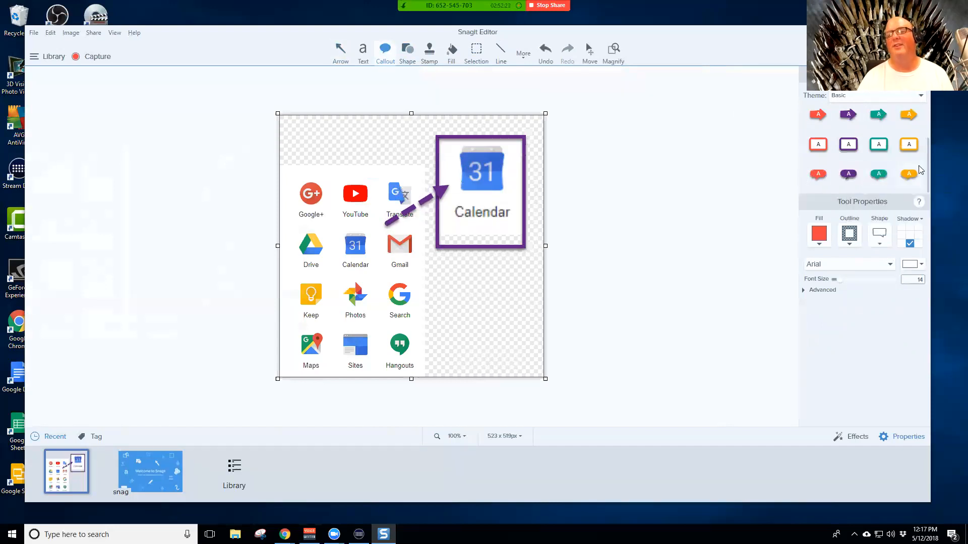
Draw a red callout below the enlarged Calendar rectangle with its tail pointing at the original Calendar icon
left_click_drag(848, 174, 464, 268)
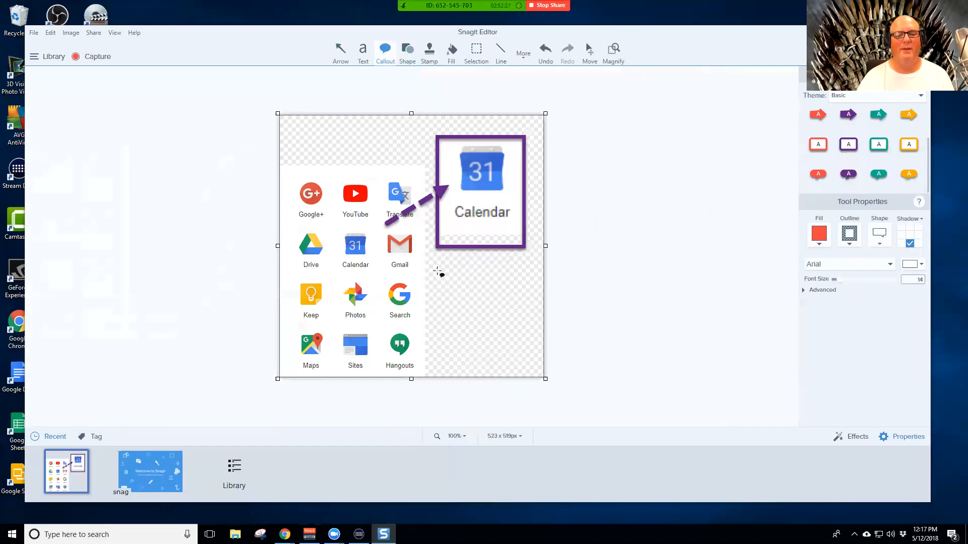
left_click_drag(434, 263, 631, 373)
left_click_drag(526, 321, 461, 309)
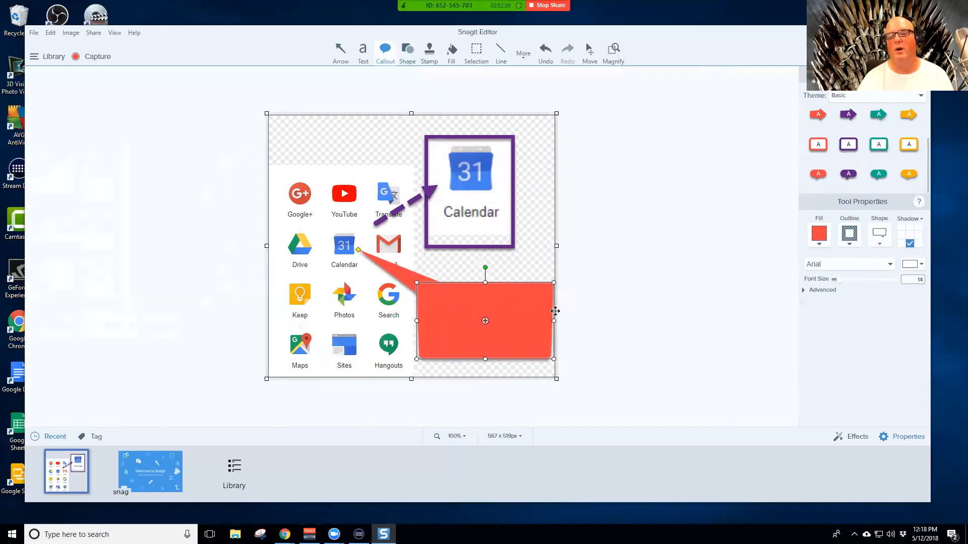
Give the new callout a purple outline and a transparent fill
left_click(819, 246)
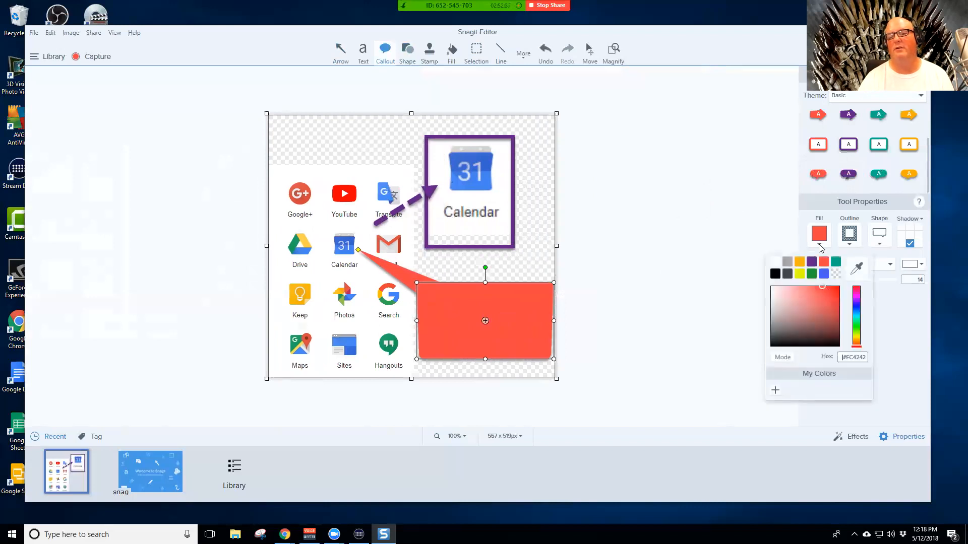
left_click(813, 262)
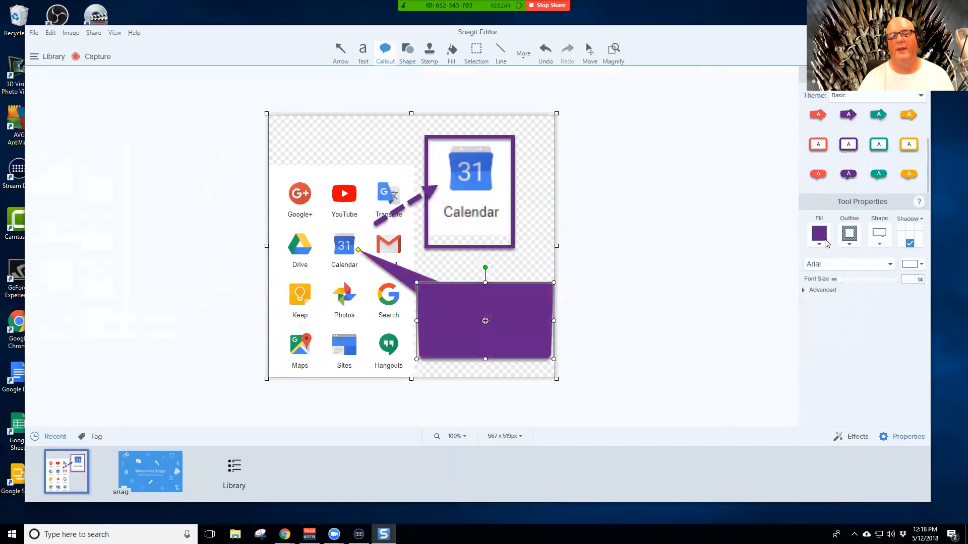
left_click(850, 245)
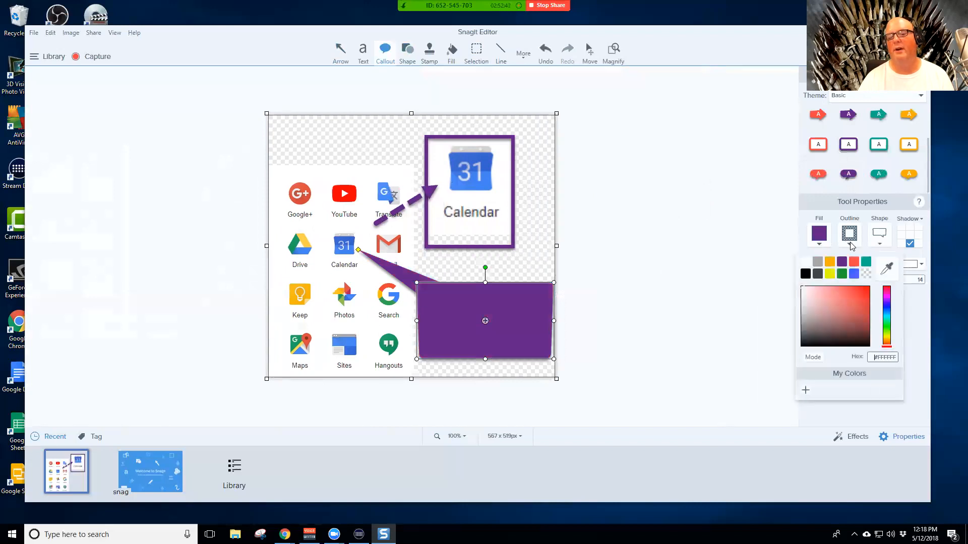
left_click(842, 261)
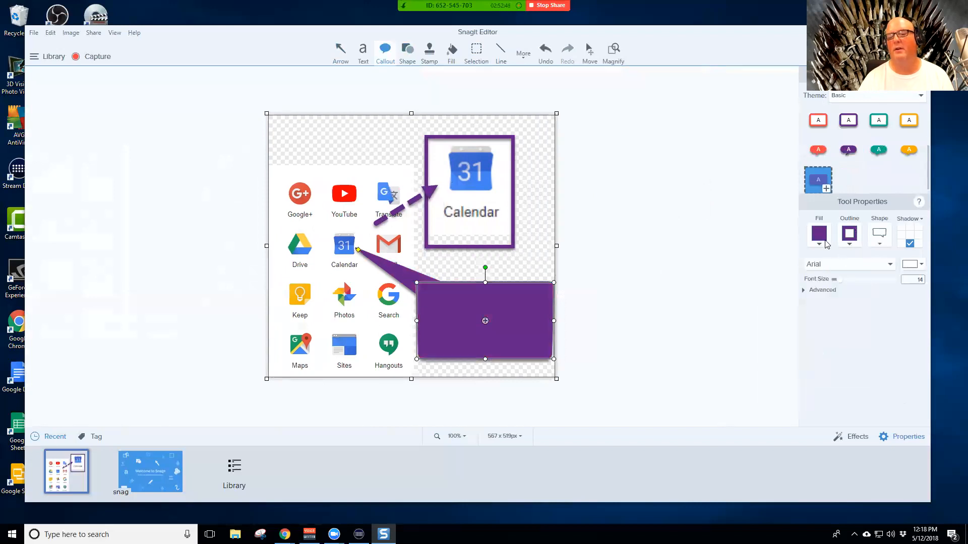
left_click(821, 243)
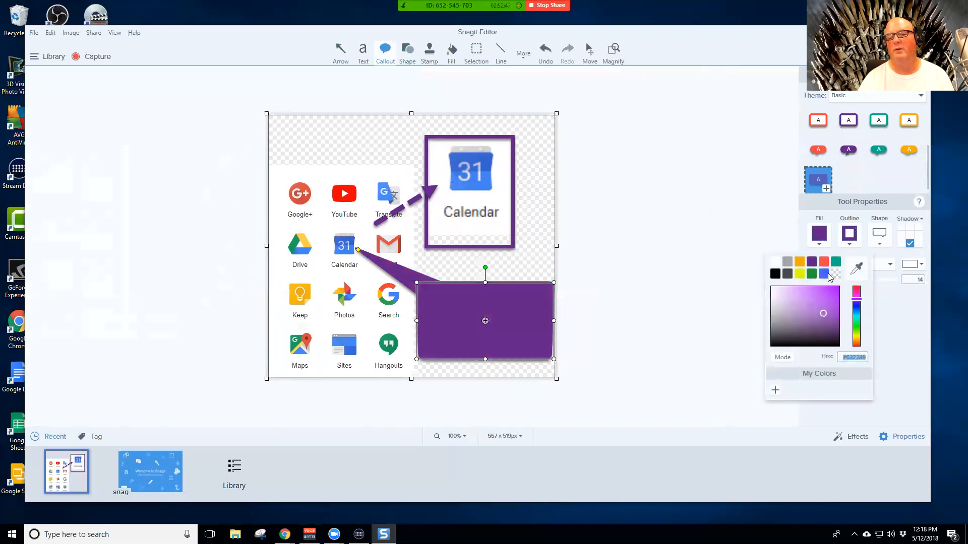
left_click(836, 274)
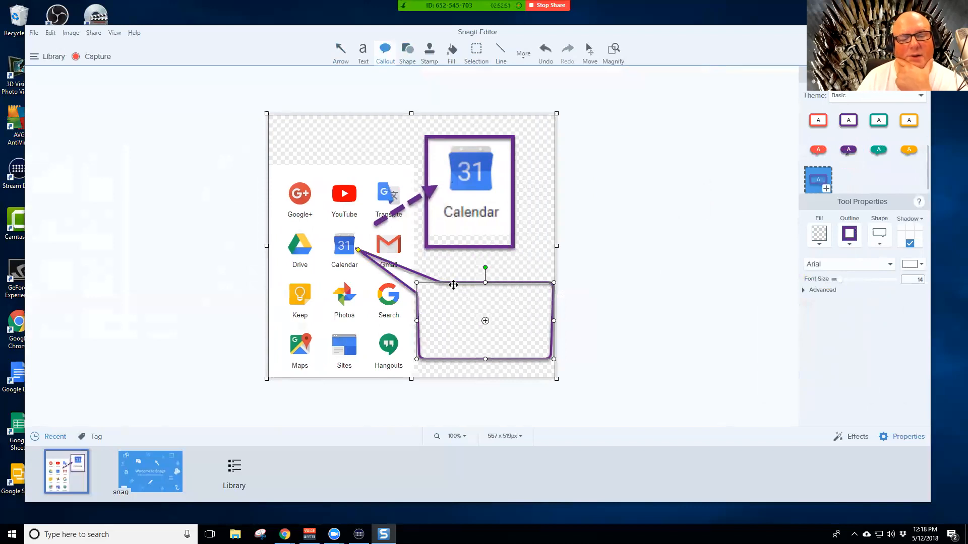
Resize the callout so it reaches up to just below the Calendar rectangle, extends further left and ends slightly further in on the right
left_click_drag(417, 282, 411, 260)
mouse_move(553, 359)
left_mouse_down()
mouse_move(627, 368)
mouse_move(546, 361)
left_mouse_up()
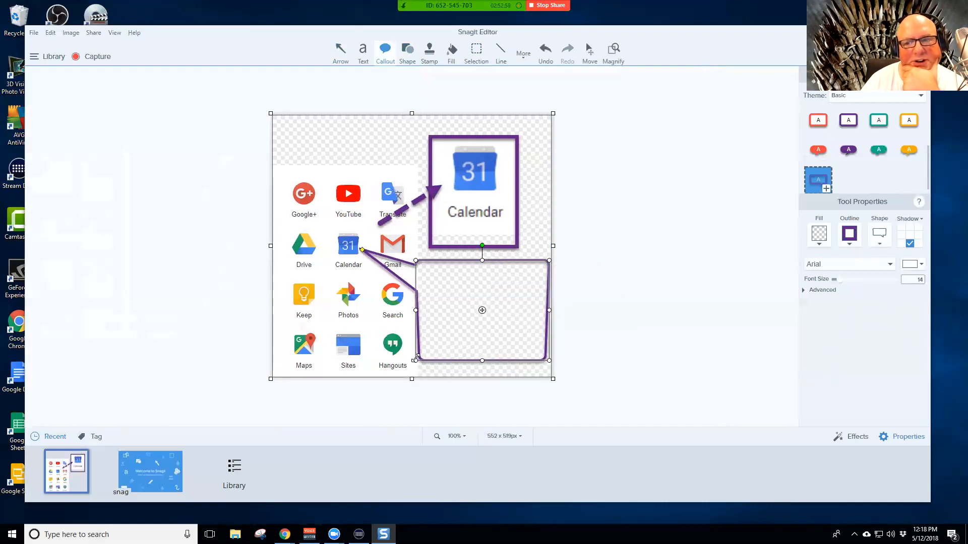
left_click_drag(414, 359, 404, 357)
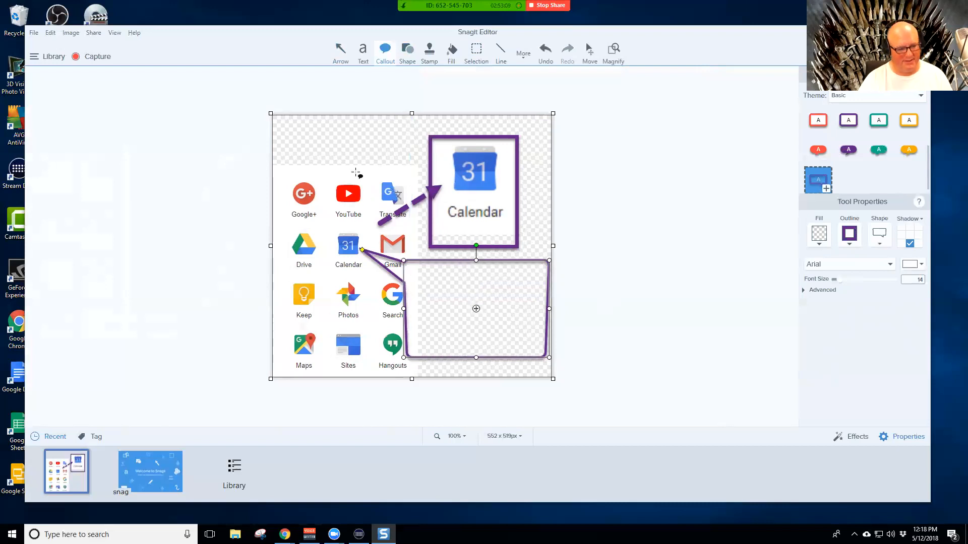
Move the purple callout slightly right and down, shifting it past the canvas's right edge
key("ctrl+v")
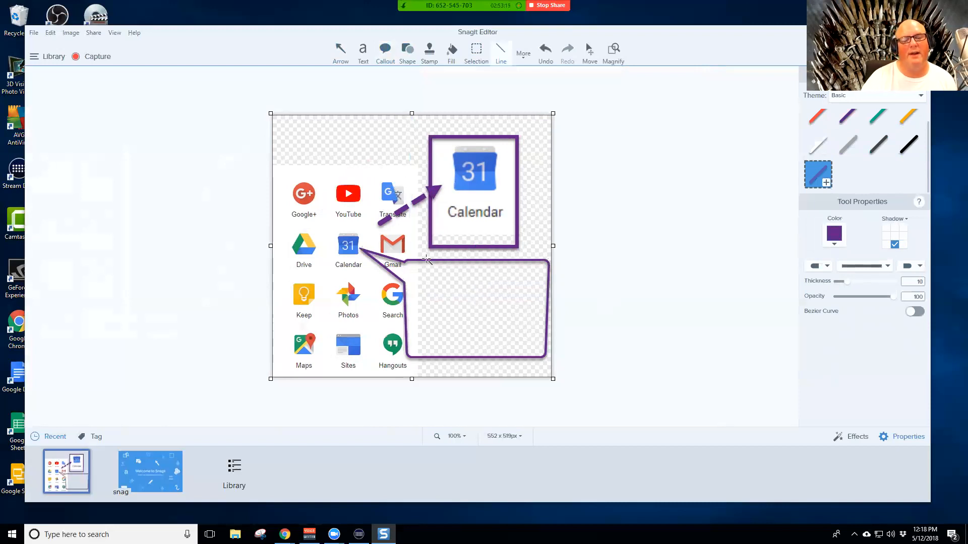
left_click(434, 270)
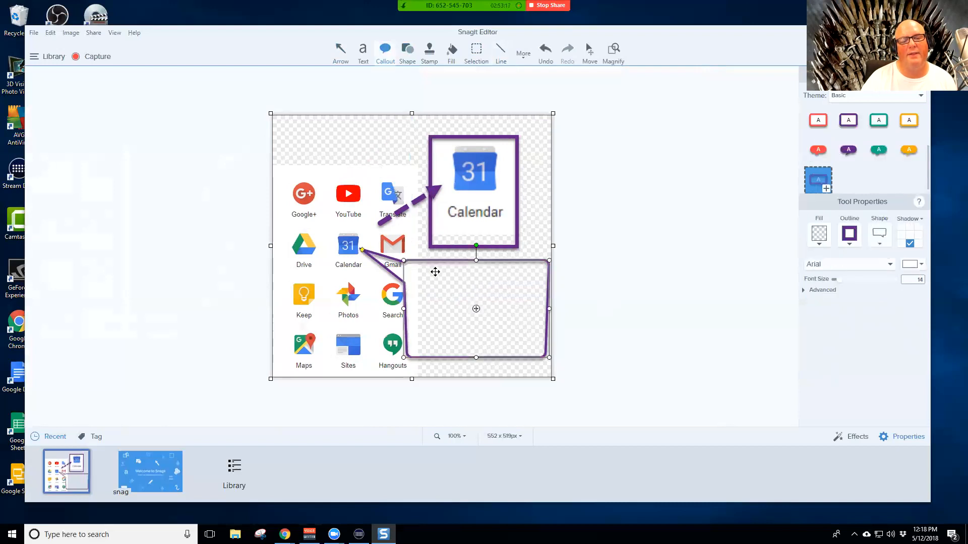
left_click_drag(432, 267, 450, 275)
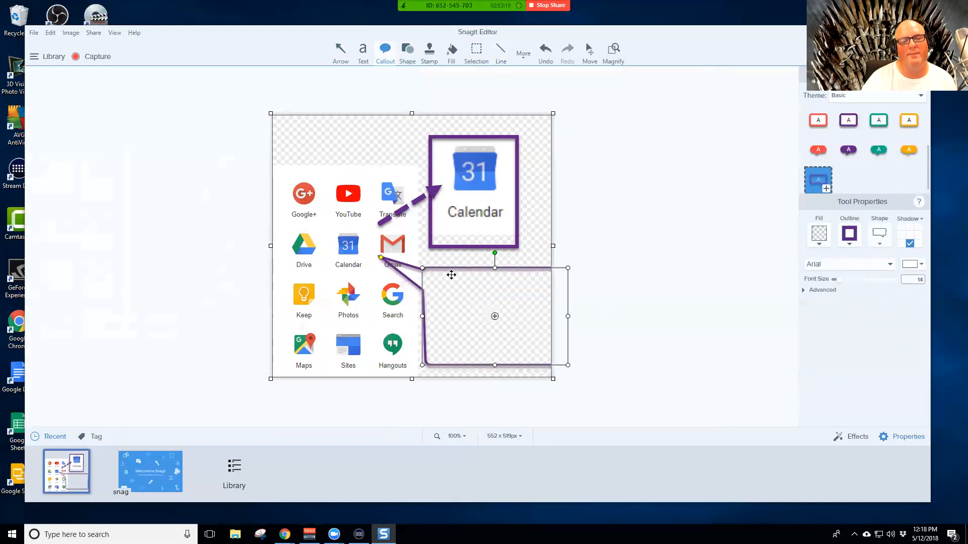
Copy a rectangular selection of the original Calendar icon with its label and paste it over the callout
left_click(478, 53)
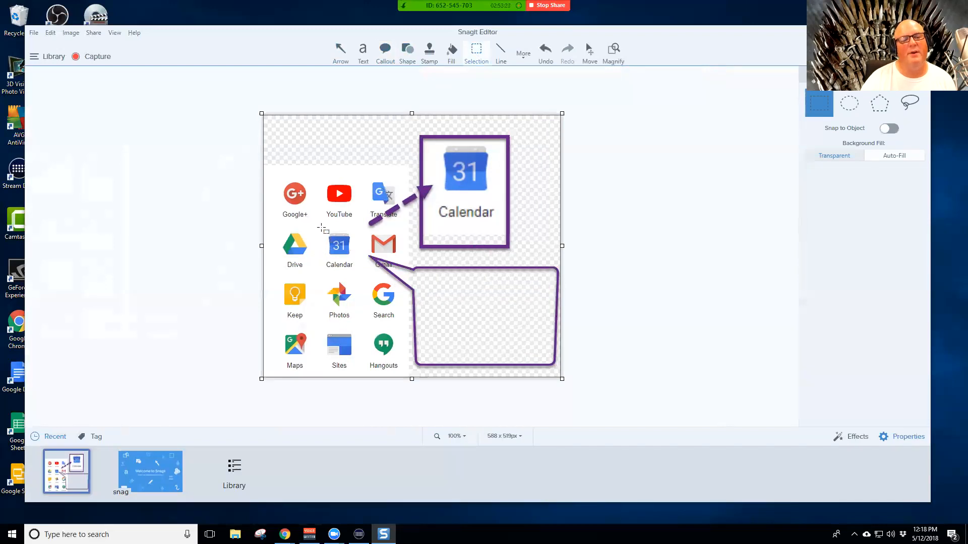
left_click_drag(319, 224, 357, 275)
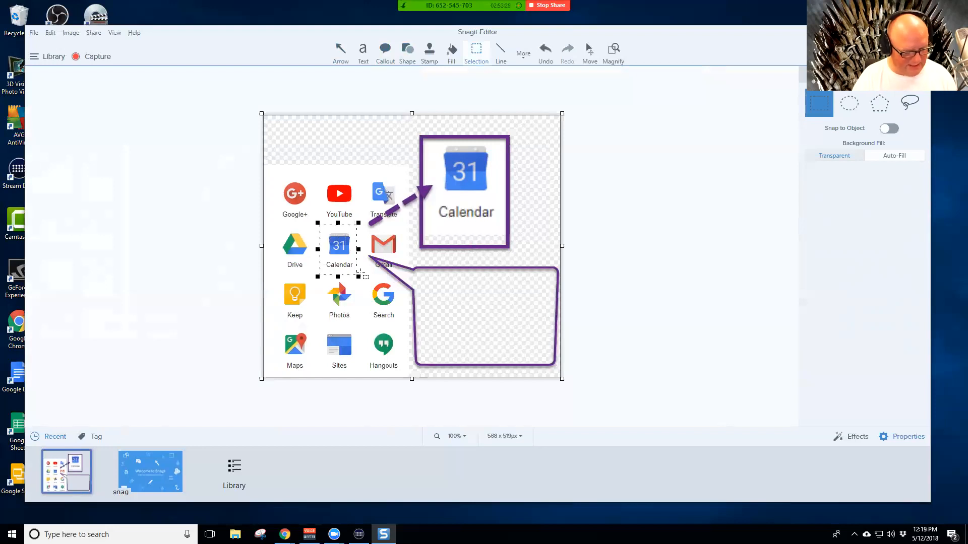
left_click(469, 269)
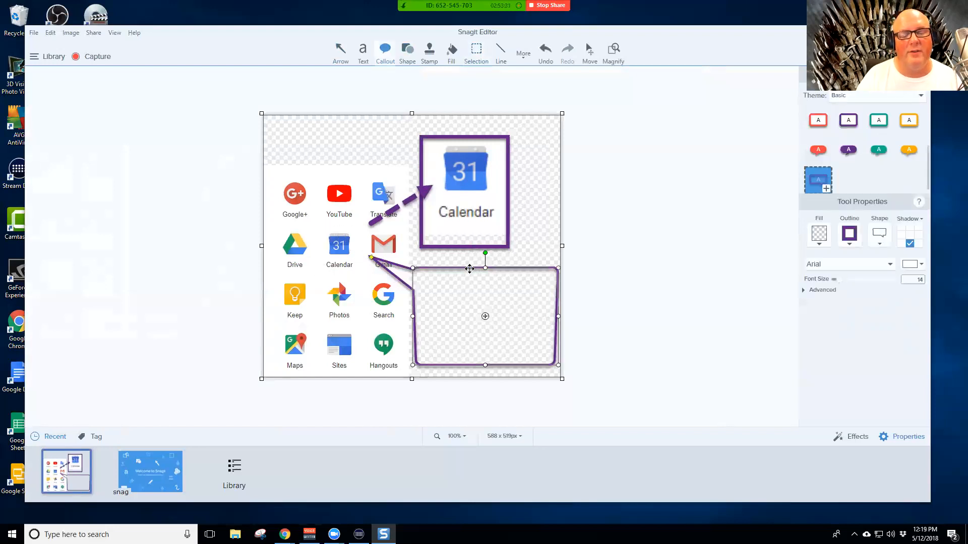
key("ctrl+v")
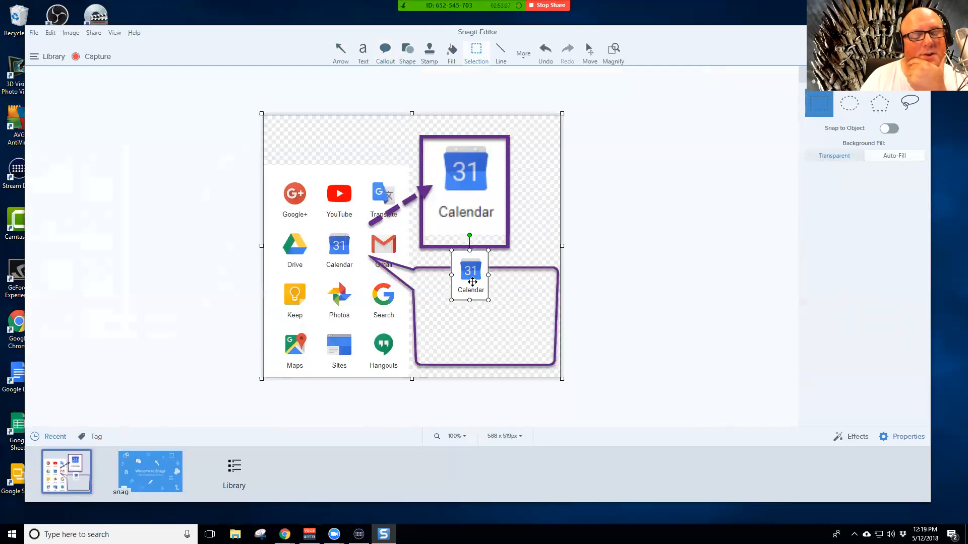
Move the pasted Calendar icon into the callout and enlarge it to nearly the callout's full height
left_click_drag(473, 282, 494, 331)
left_click_drag(521, 273, 534, 256)
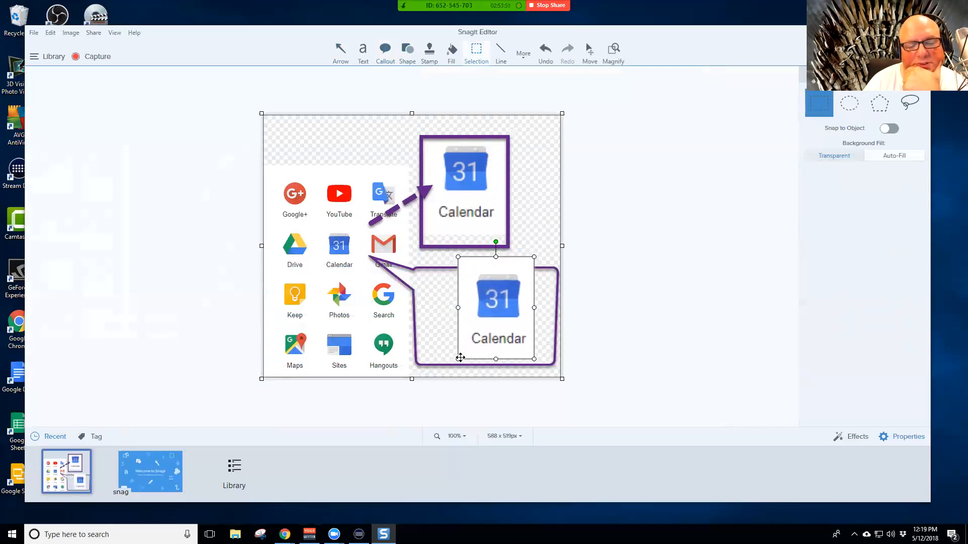
left_click_drag(457, 359, 454, 363)
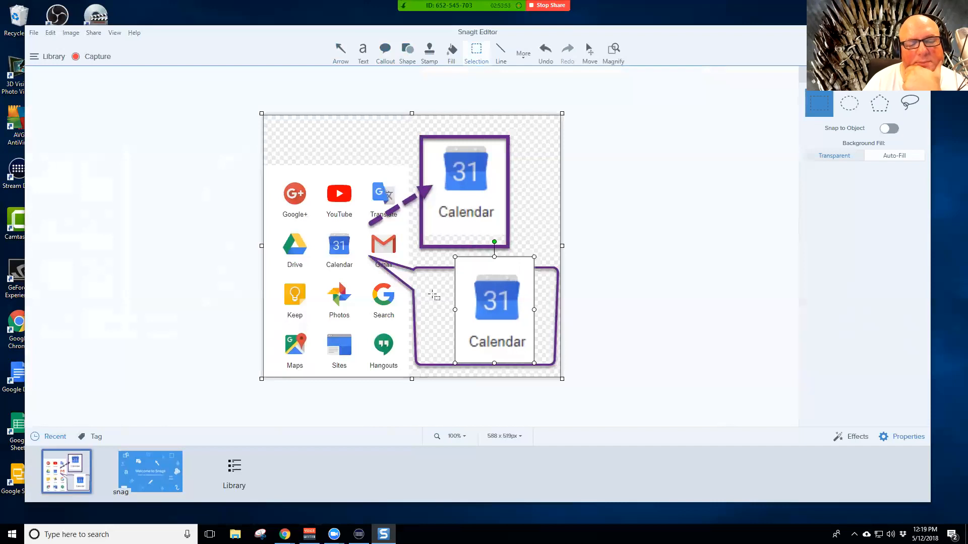
Resize the callout to enclose the enlarged icon, raising its top edge and pulling in its left and right sides
left_click(430, 267)
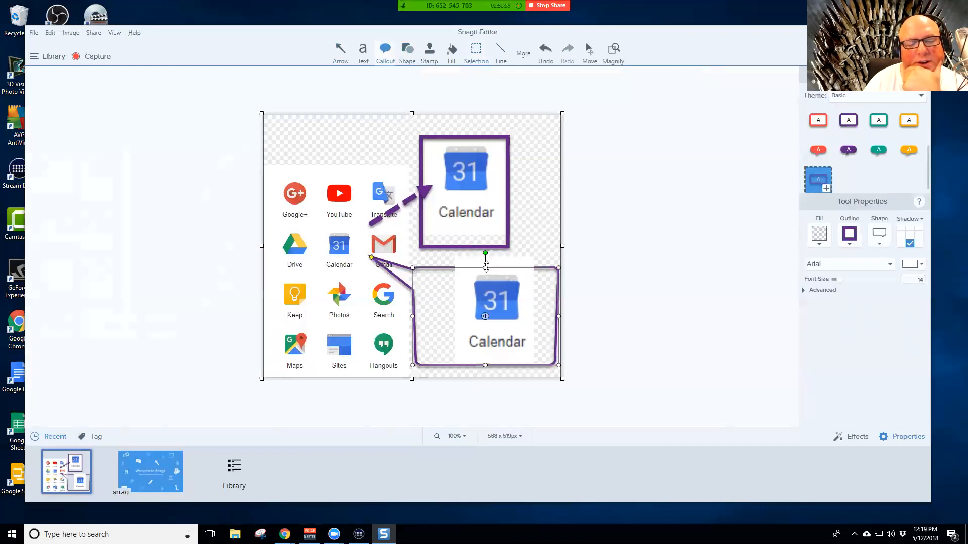
left_click_drag(485, 266, 486, 251)
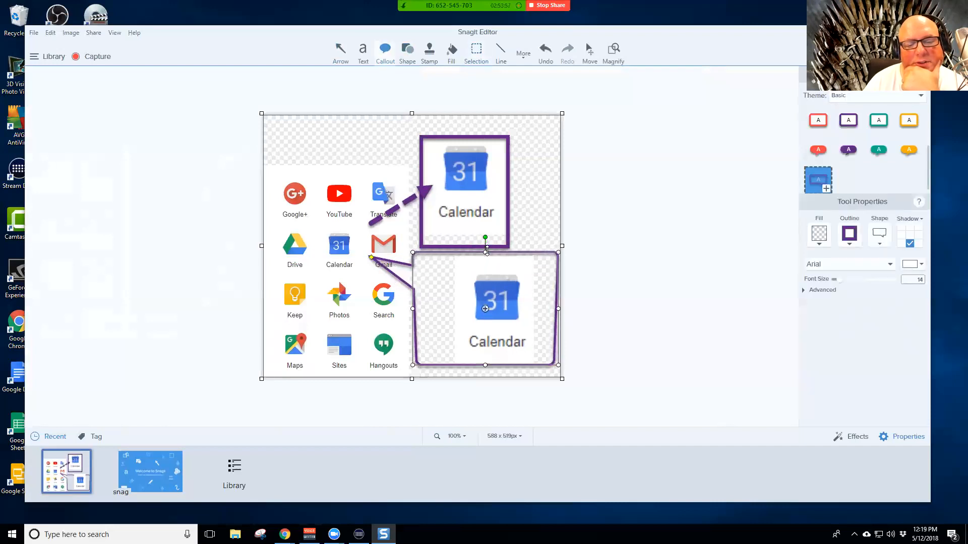
left_click_drag(557, 364, 552, 363)
left_click_drag(413, 363, 442, 370)
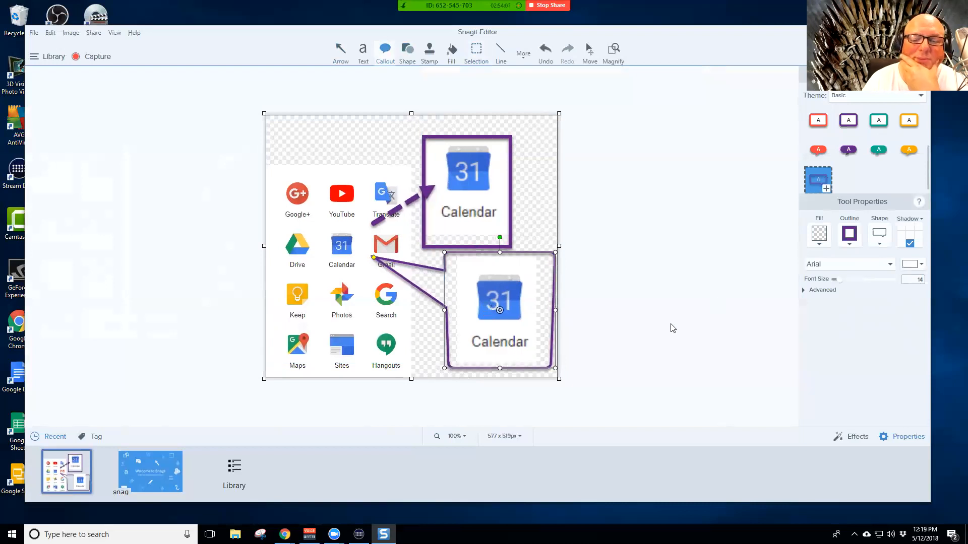
Nudge the tip of the callout's tail slightly closer to the original Calendar icon
left_click(504, 289)
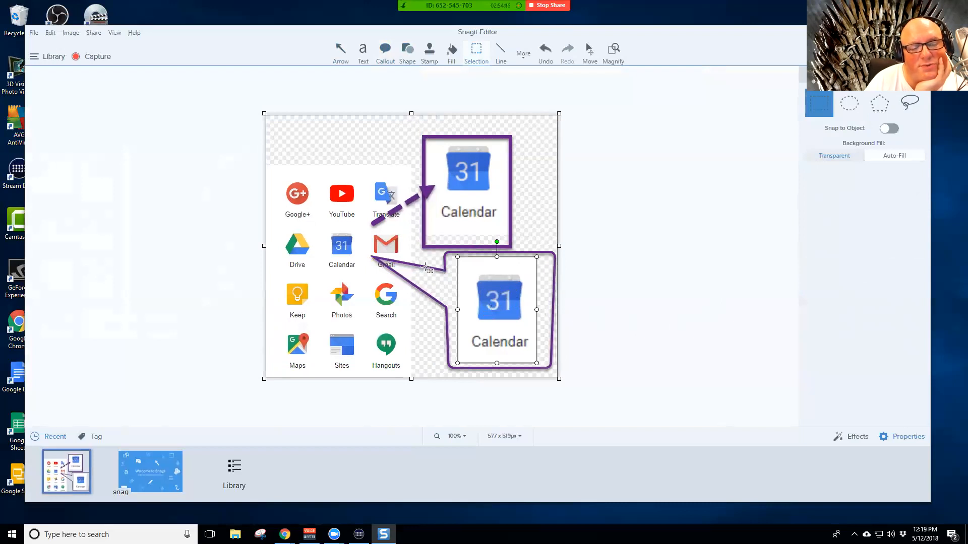
left_click(426, 268)
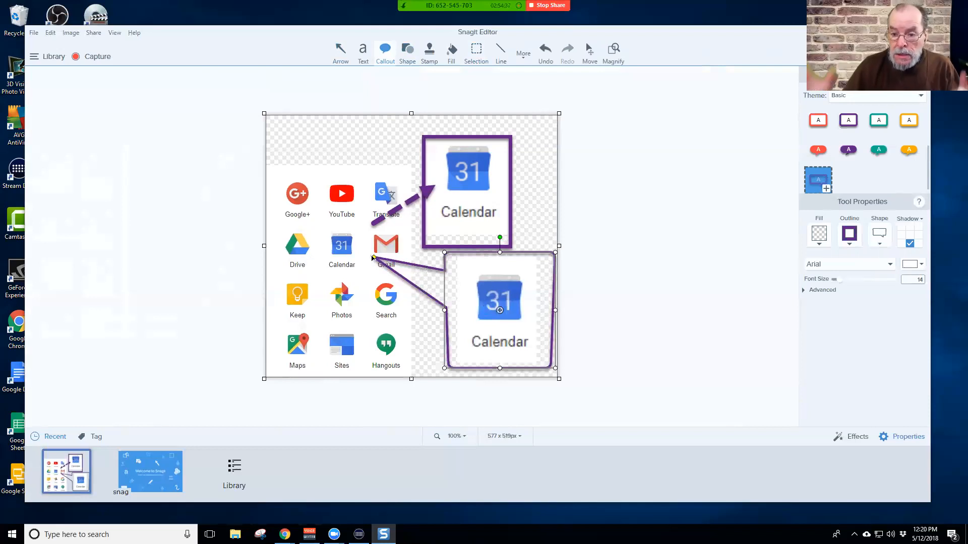
mouse_move(373, 258)
left_mouse_down()
mouse_move(359, 257)
mouse_move(370, 257)
left_mouse_up()
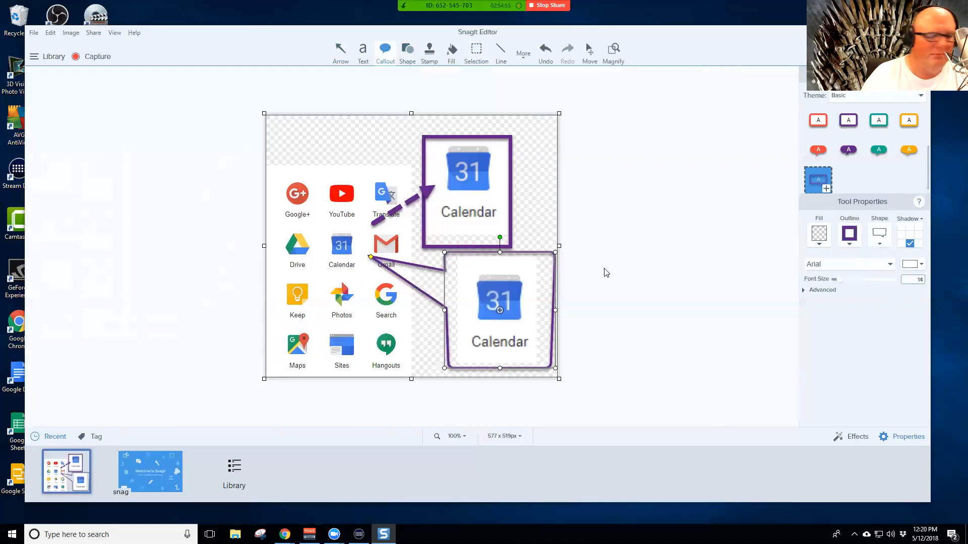
Turn on Smart Move for the Move tool and select each enlarged Calendar image in turn
left_click(588, 54)
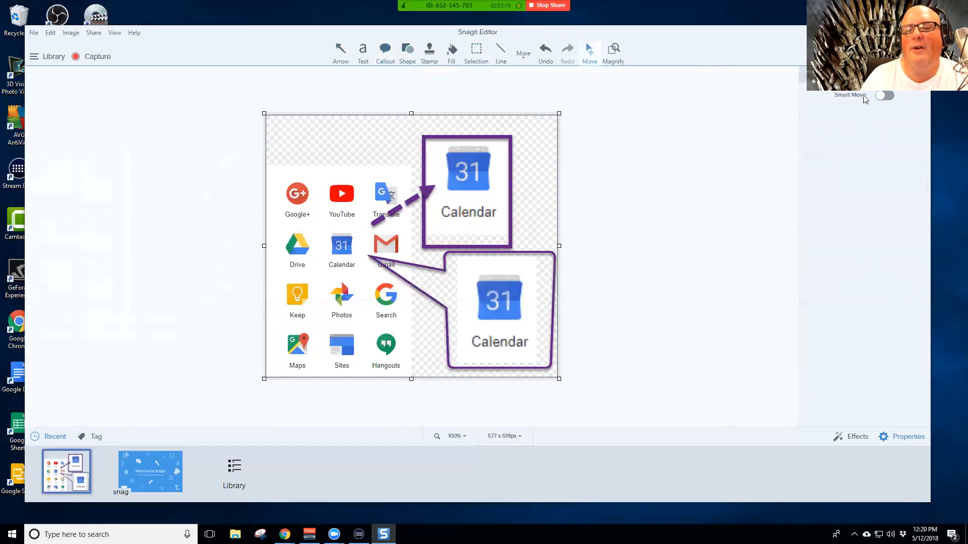
left_click(890, 96)
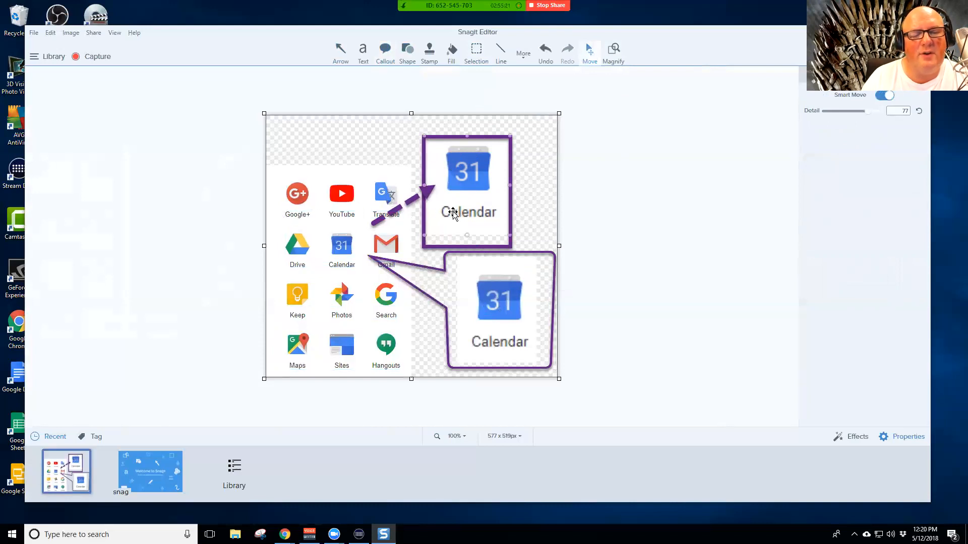
left_click(469, 213)
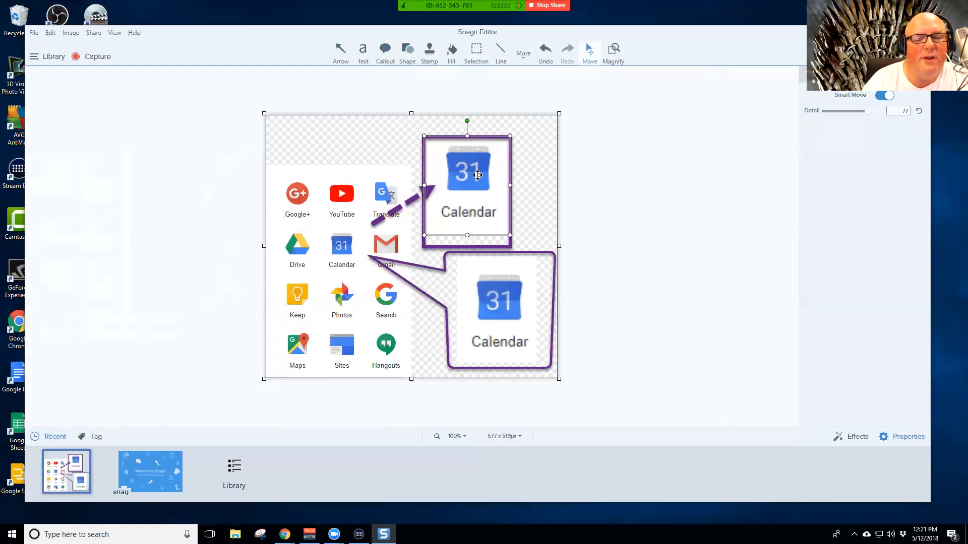
left_click(506, 342)
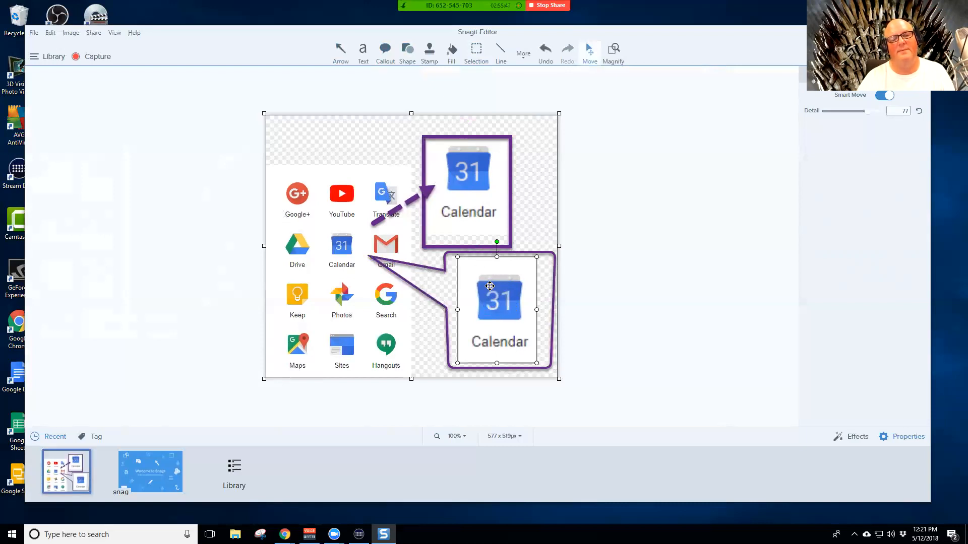
Try moving the YouTube icon down beside the Keep icon and back under its original spot, and undo both moves
left_click(345, 196)
left_click_drag(345, 197, 328, 281)
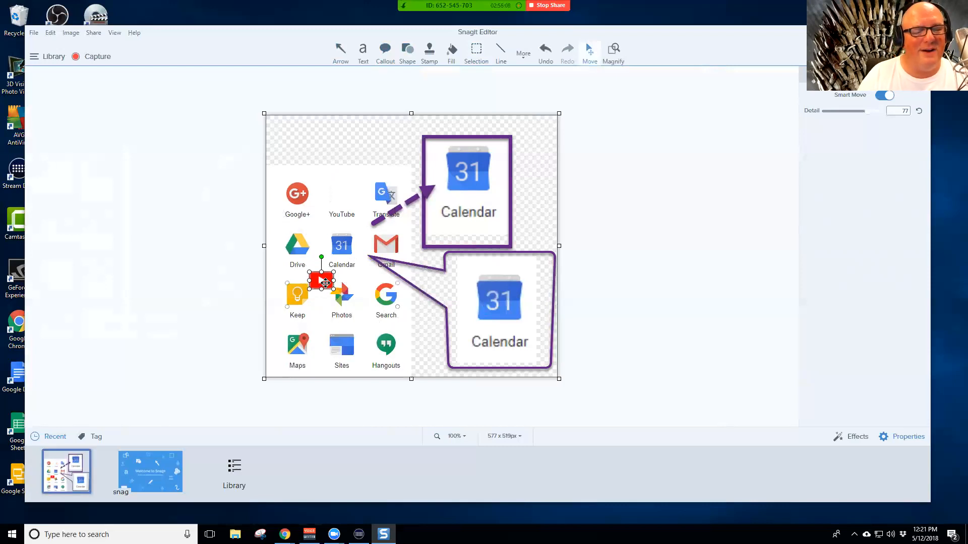
left_click_drag(325, 283, 339, 206)
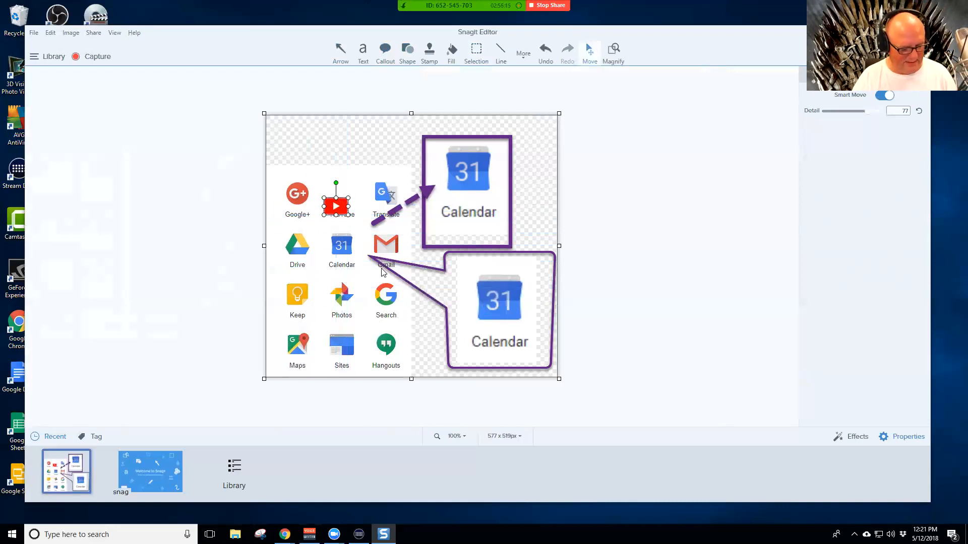
key("ctrl+z")
key("ctrl+z")
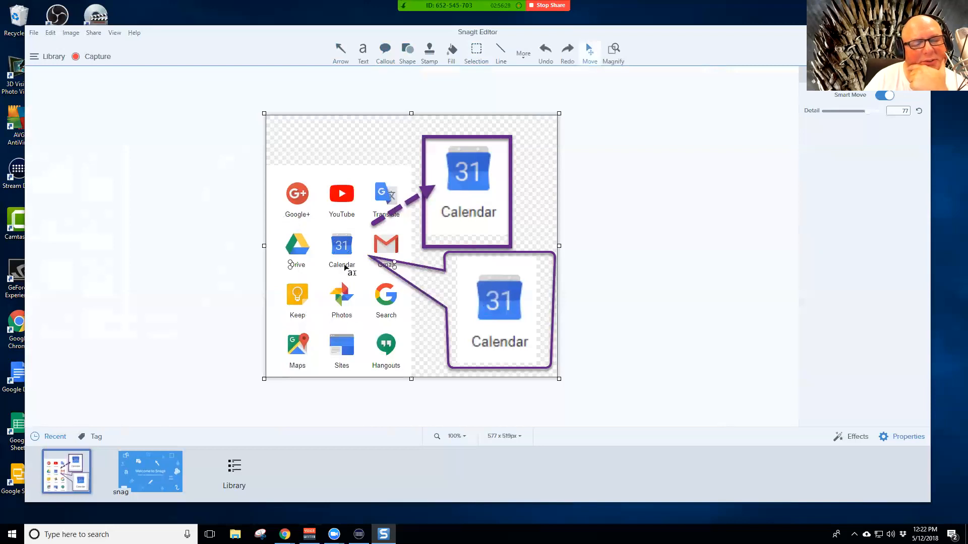
Try converting the Google+, YouTube and Translate labels into editable text, and undo the conversion
double_click(343, 216)
left_click(337, 216)
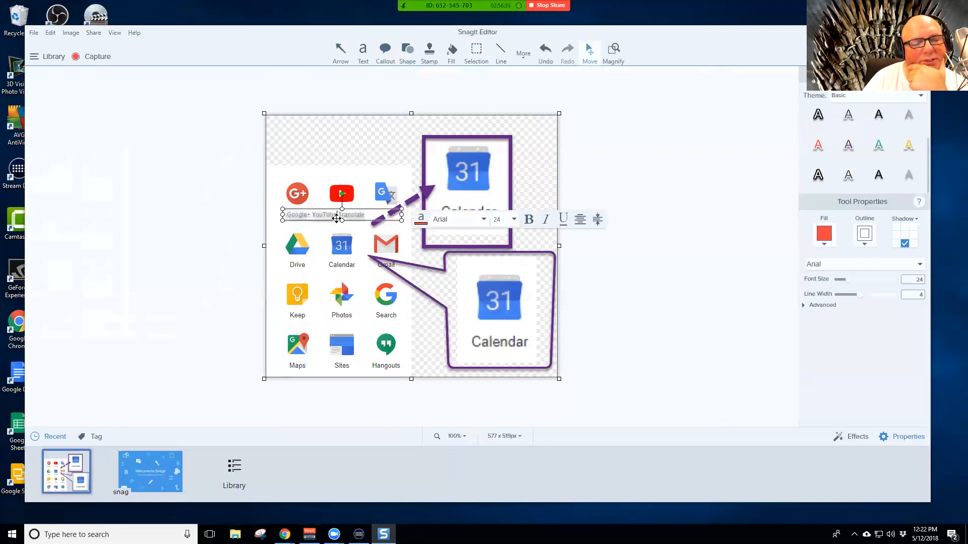
left_click(348, 271)
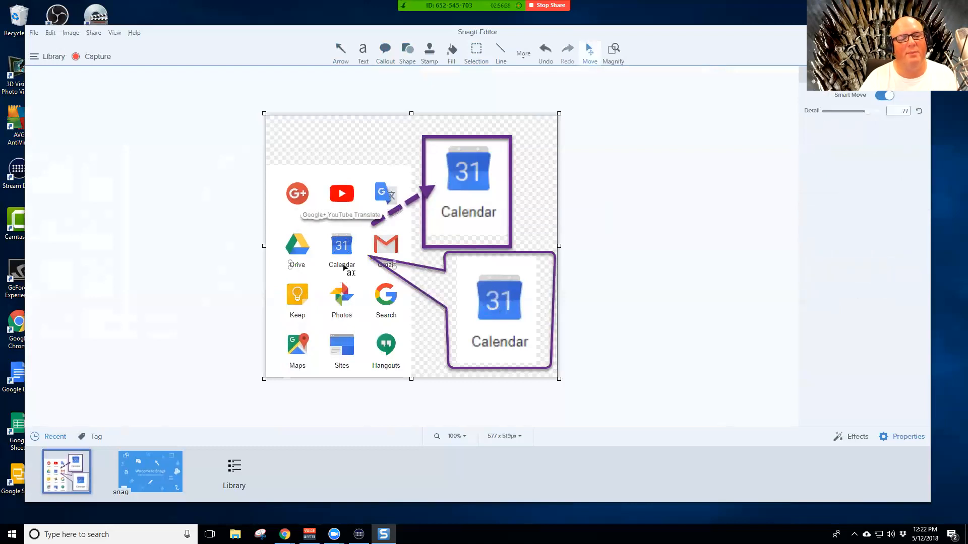
left_click(343, 218)
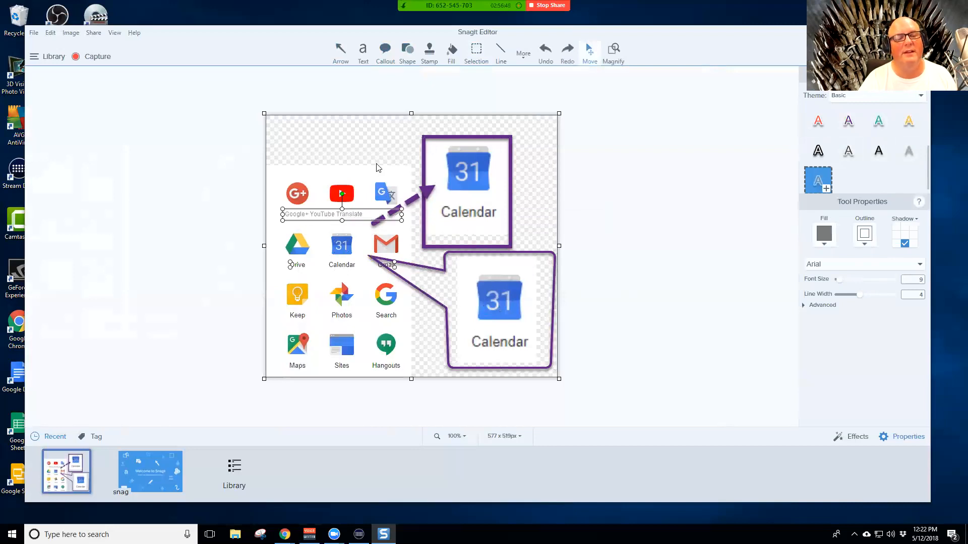
key("ctrl+z")
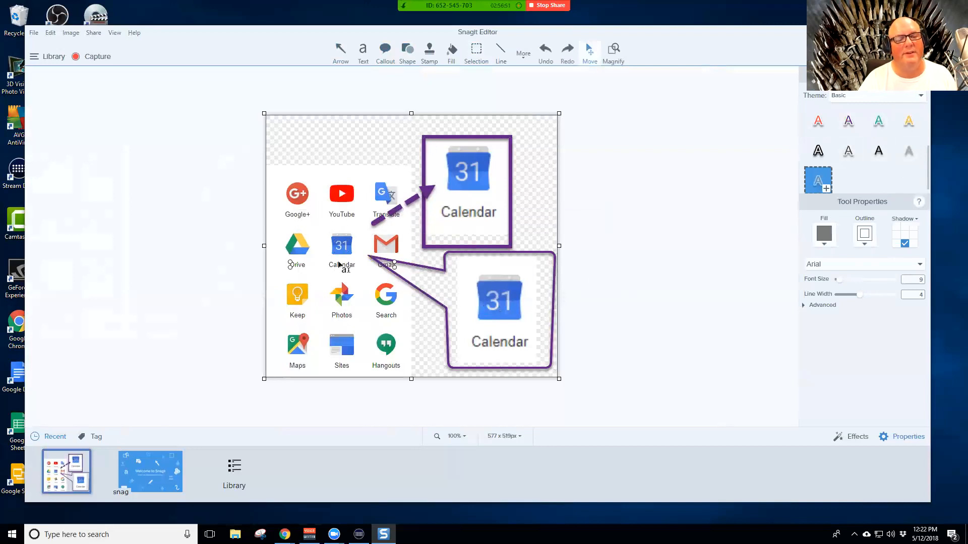
left_click(549, 83)
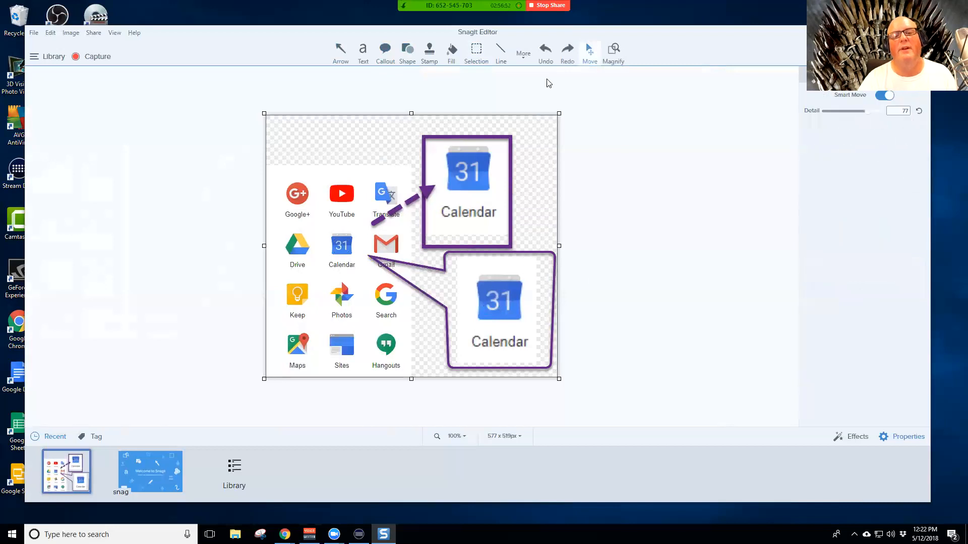
Reactivate the Move tool with Smart Move turned on
left_click(473, 51)
left_click(591, 52)
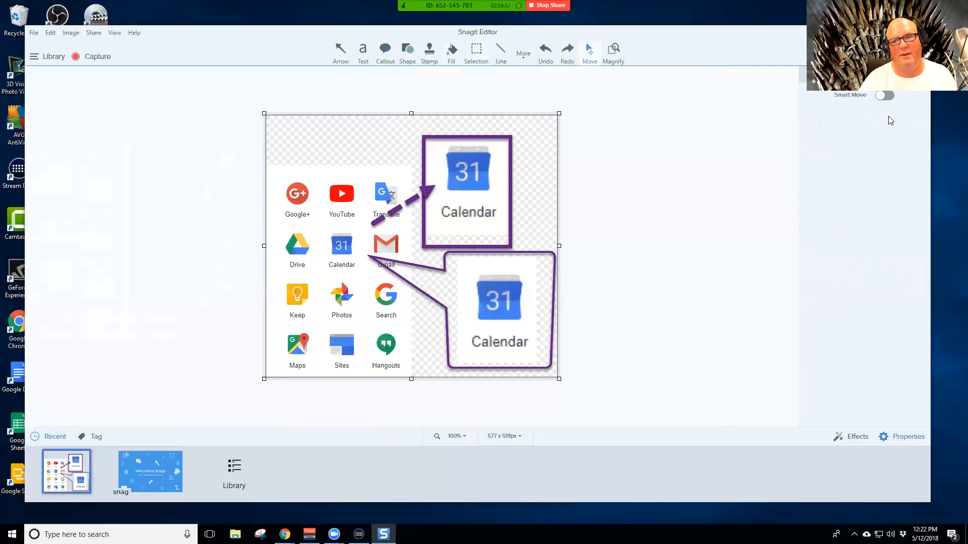
left_click(893, 97)
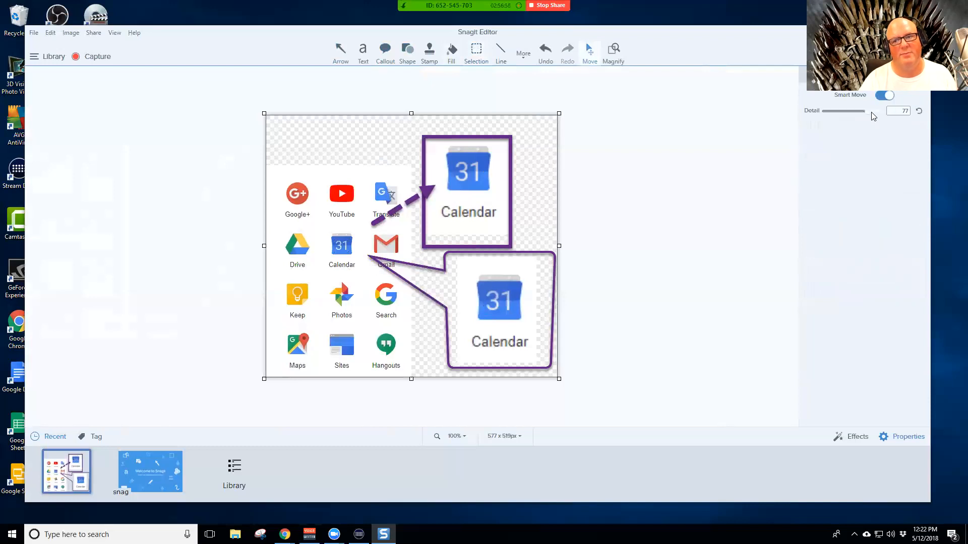
Convert the Drive, Calendar and Gmail labels into editable text and shorten "Calendar" to "Cal"
double_click(346, 268)
left_click(353, 267)
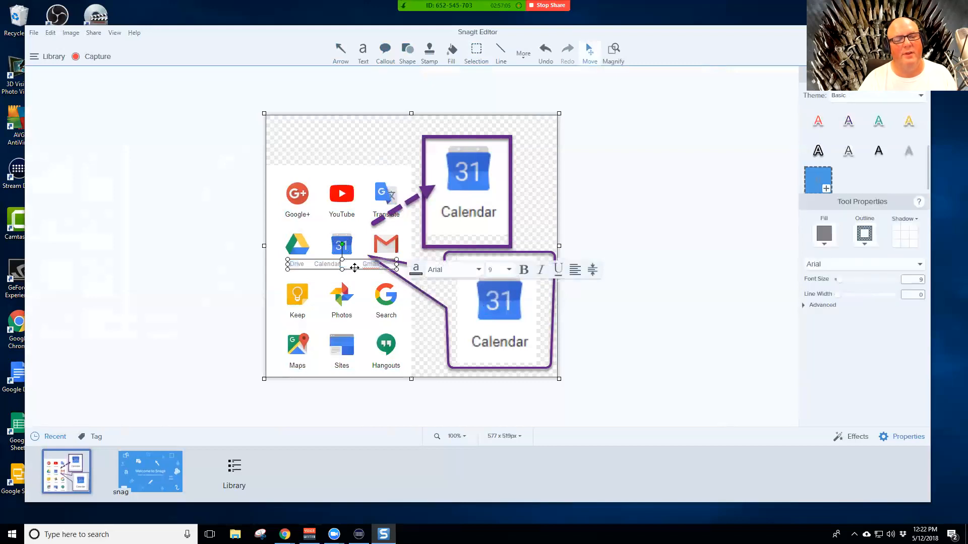
key("BackSpace")
key("BackSpace")
key("BackSpace")
key("BackSpace")
key("BackSpace")
key("BackSpace")
key("BackSpace")
key("BackSpace")
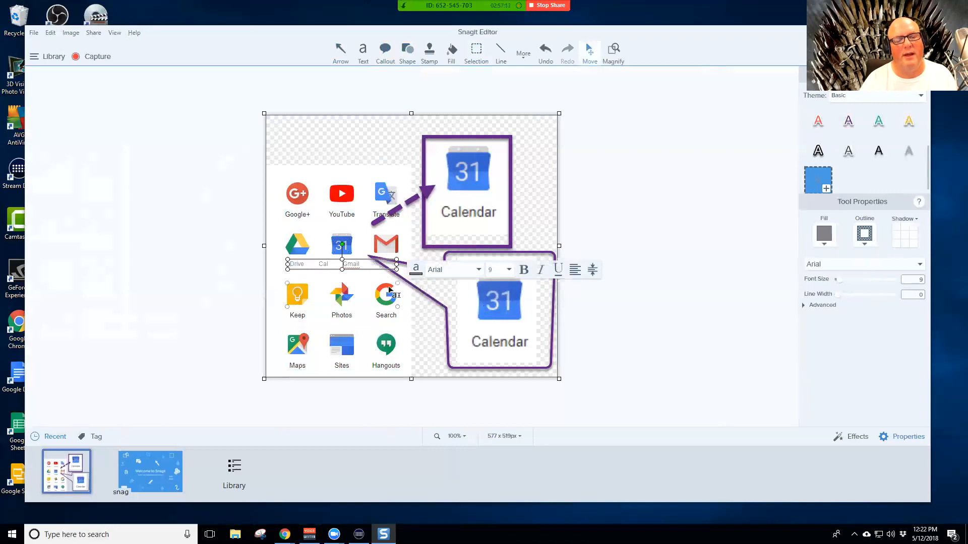
left_click(370, 295)
Try deleting the edited Drive, Cal and Gmail label text and the stray text over the Keep icon row
left_click(337, 266)
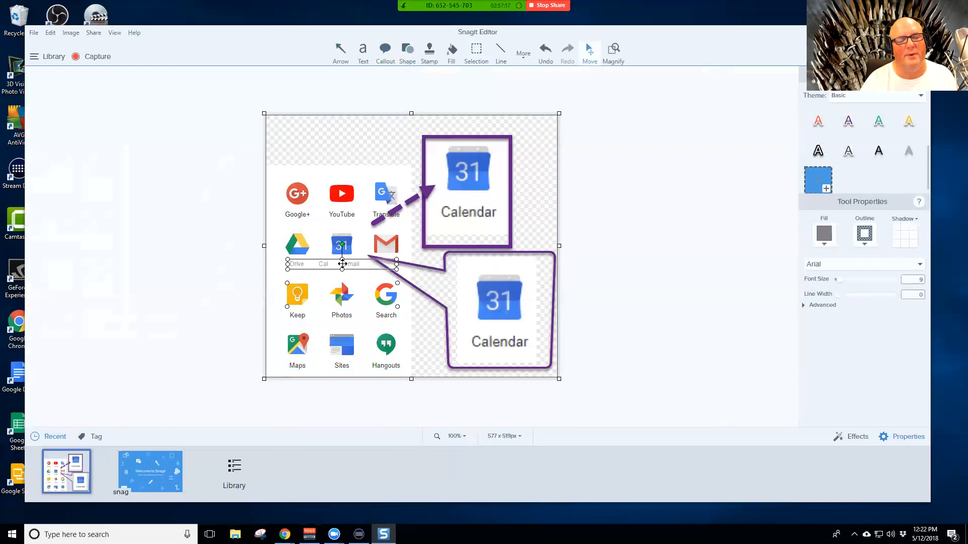
key("Delete")
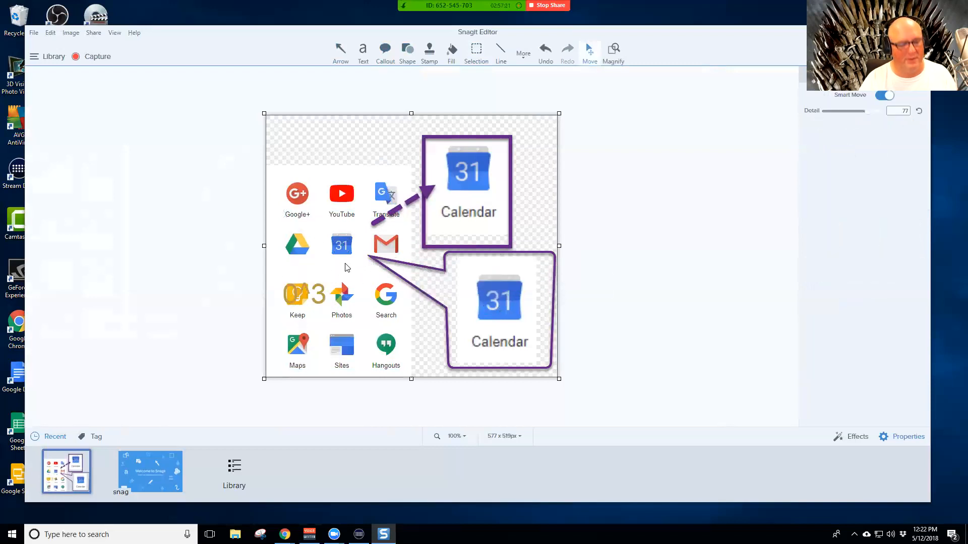
left_click(342, 268)
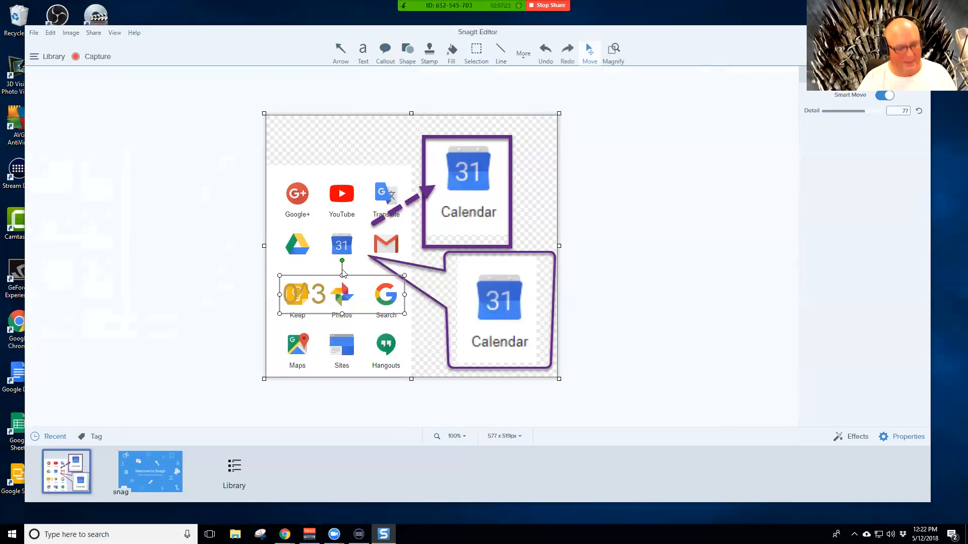
key("Delete")
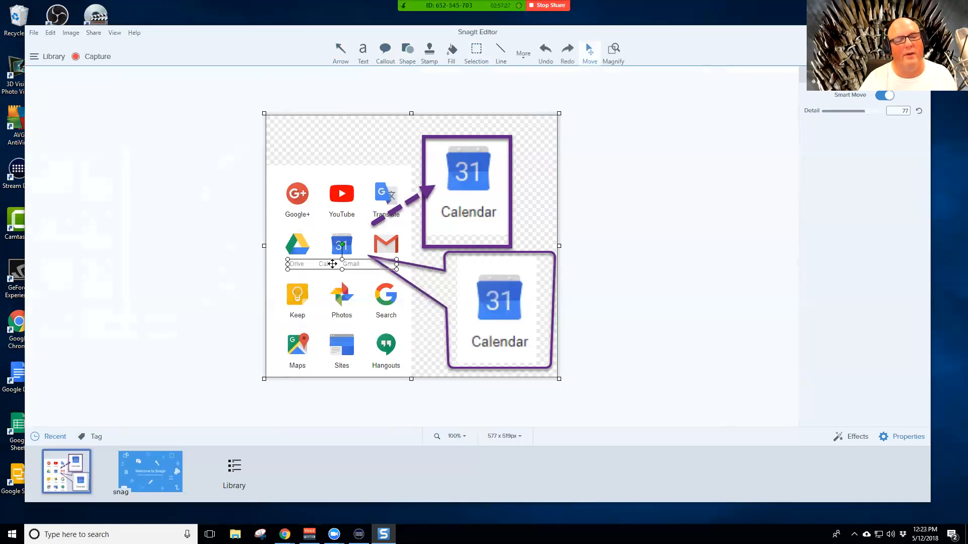
Enlarge the Drive, Cal and Gmail label text box and add a tab after "Drive" to shift Cal under its icon
left_click(332, 264)
left_click(334, 266)
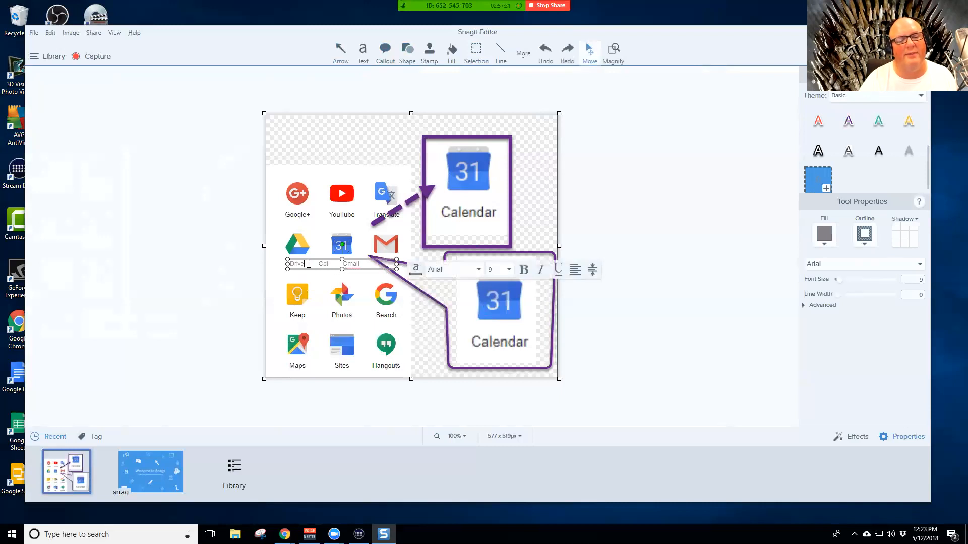
left_click_drag(396, 268, 411, 272)
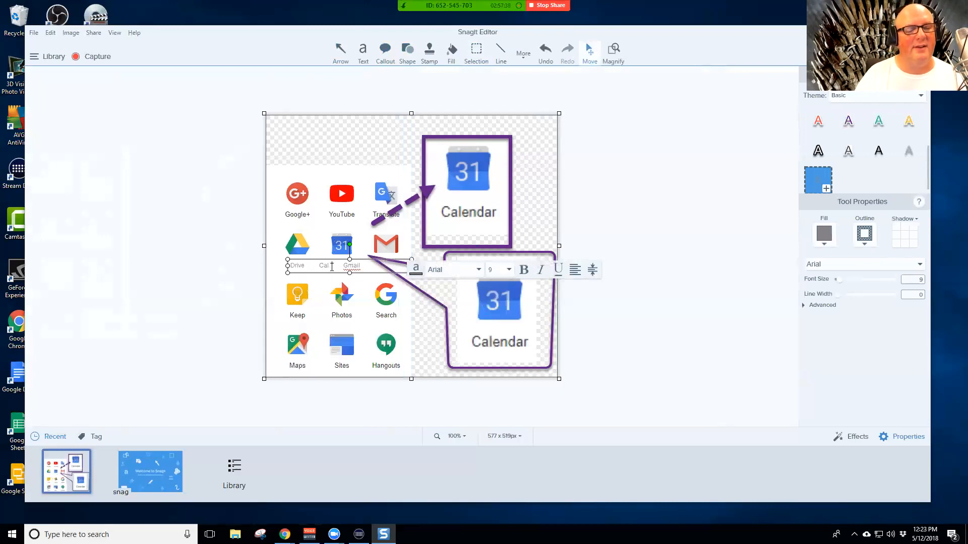
left_click(308, 266)
key("Tab")
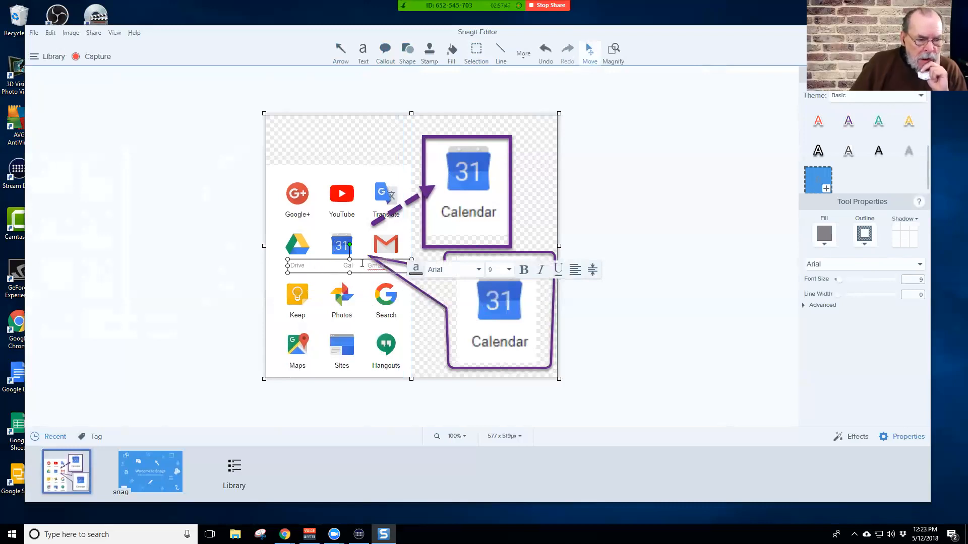
left_click_drag(349, 273, 349, 276)
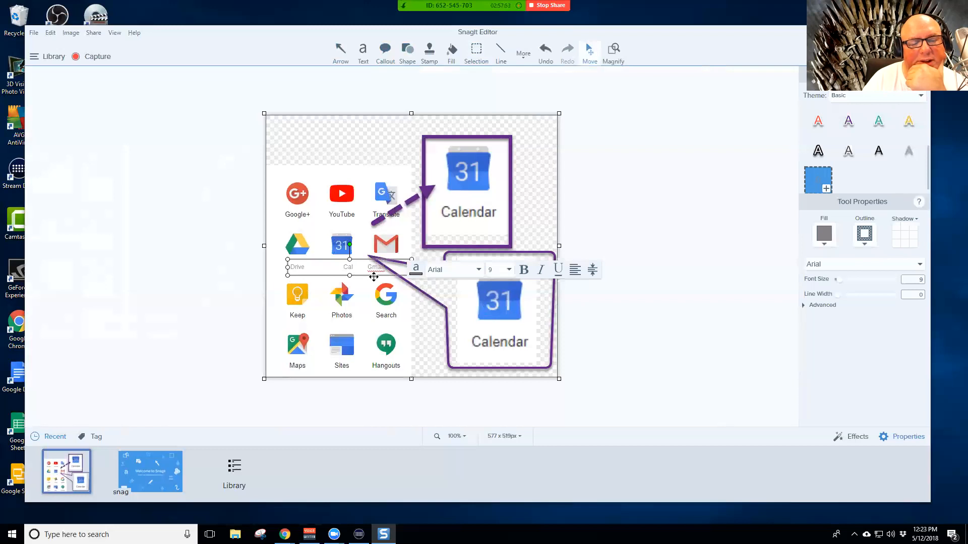
left_click(603, 300)
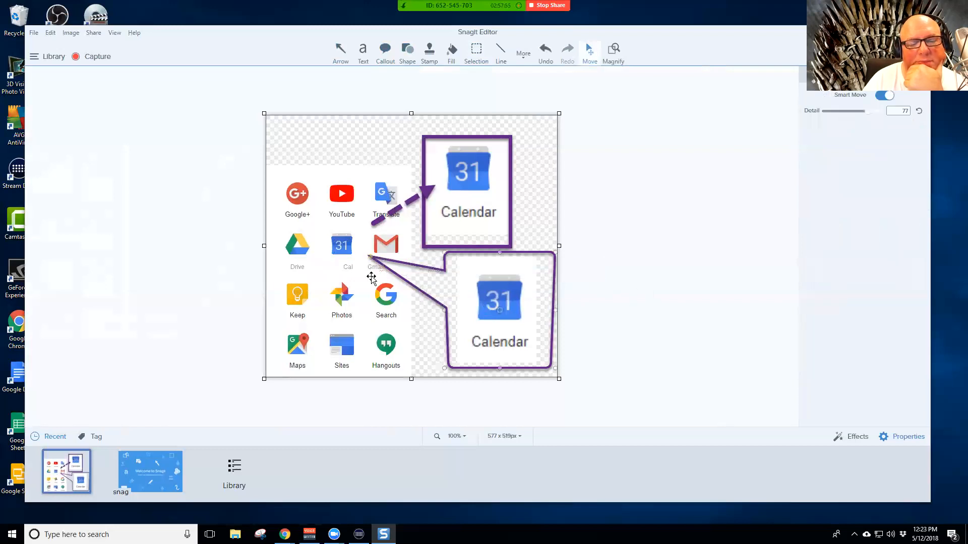
Widen the Drive, Cal and Gmail label box slightly and nudge it into line with the icons above
left_click(411, 265)
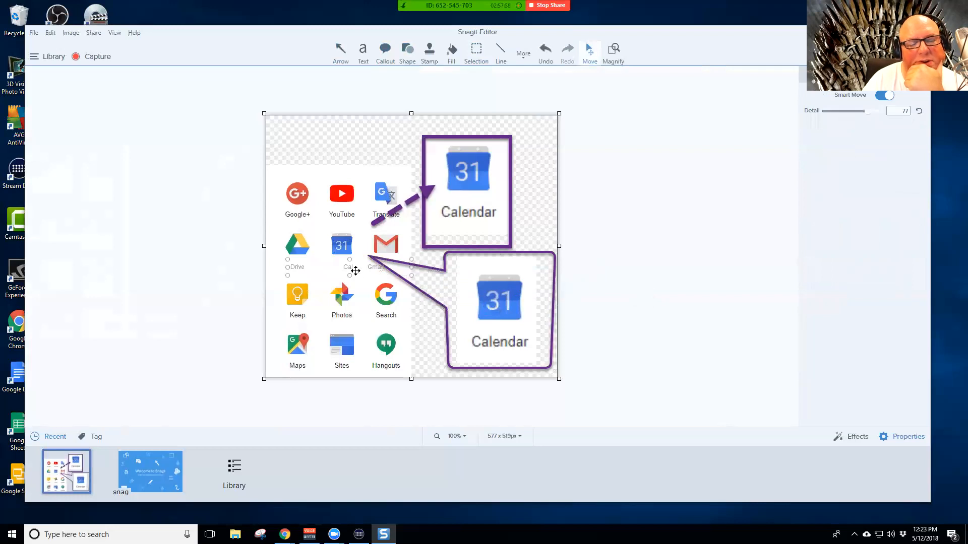
left_click(383, 269)
left_click_drag(413, 259, 422, 259)
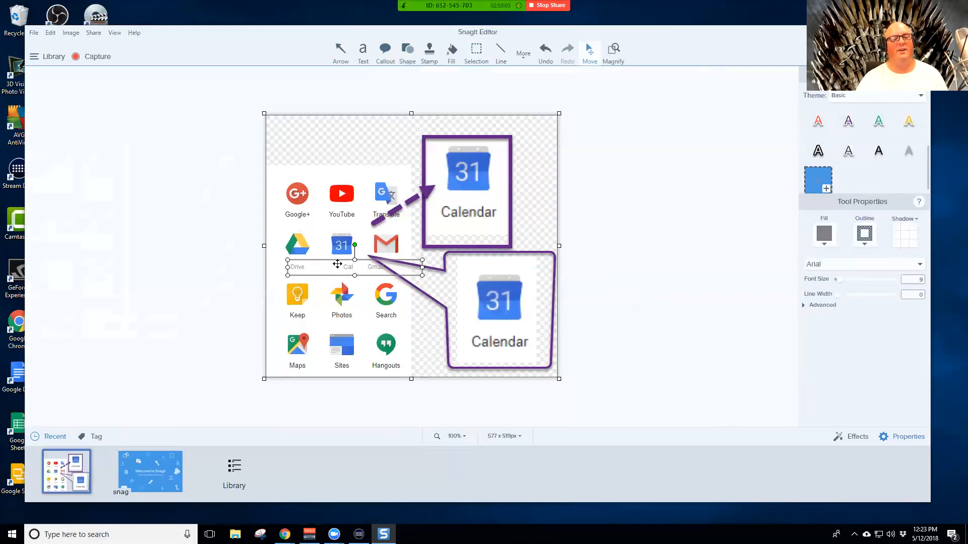
left_click_drag(337, 265, 336, 265)
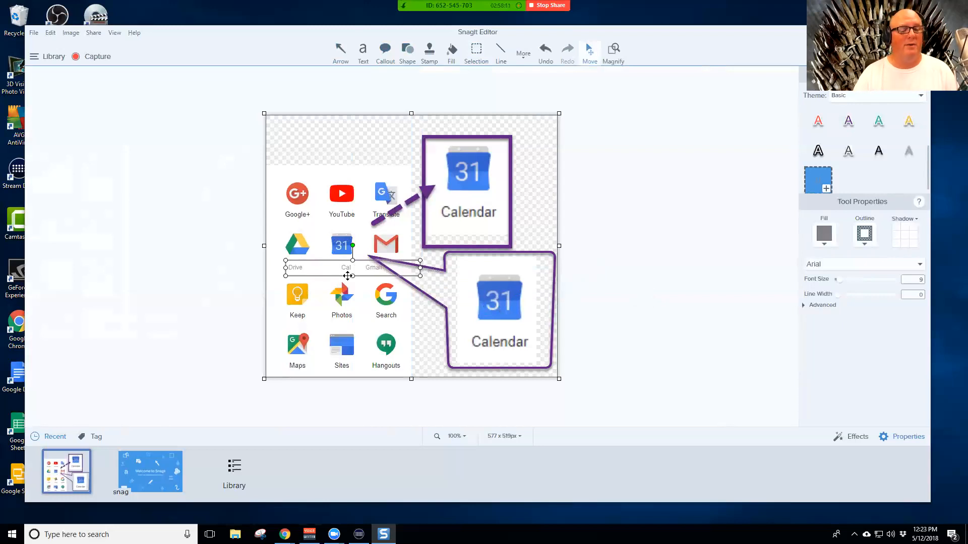
Set the Smart Move detail to 86
left_click(340, 218)
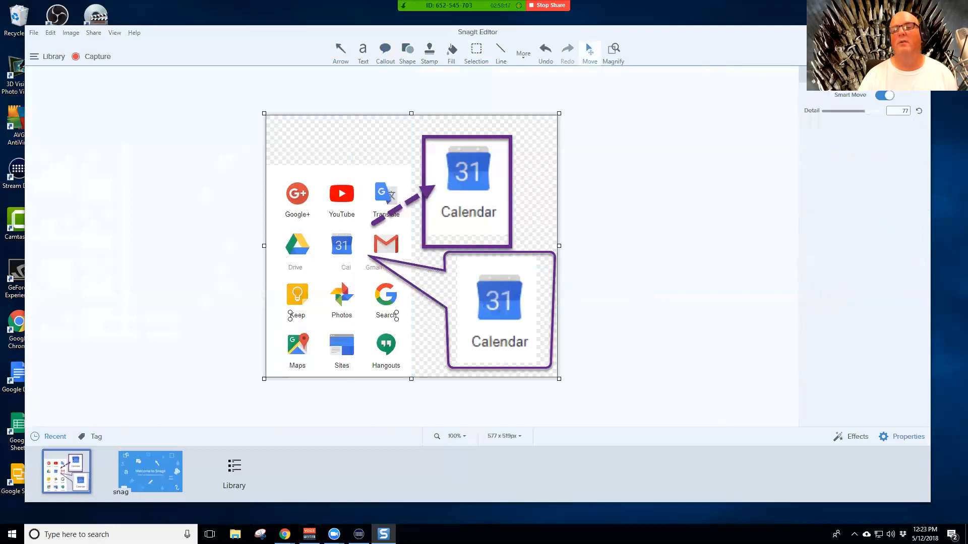
left_click(873, 113)
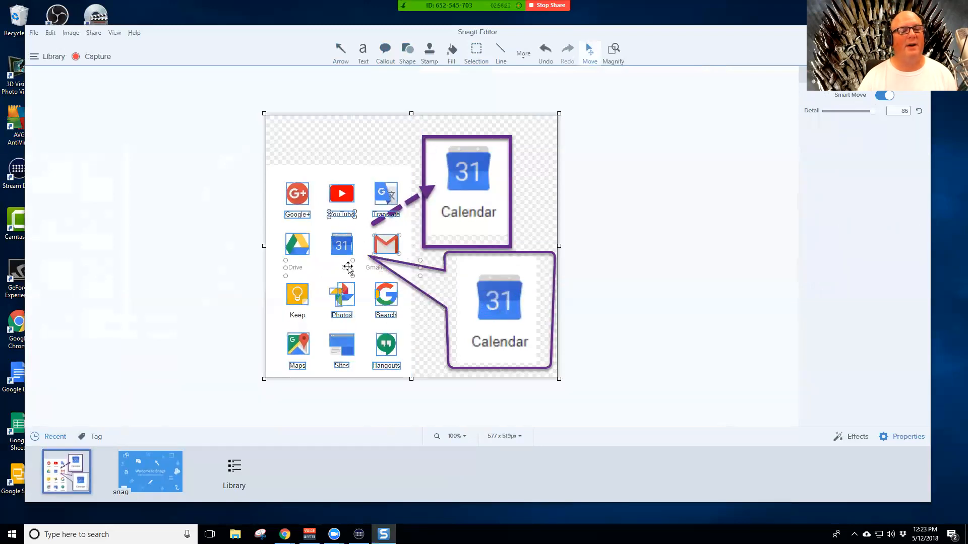
left_click(362, 275)
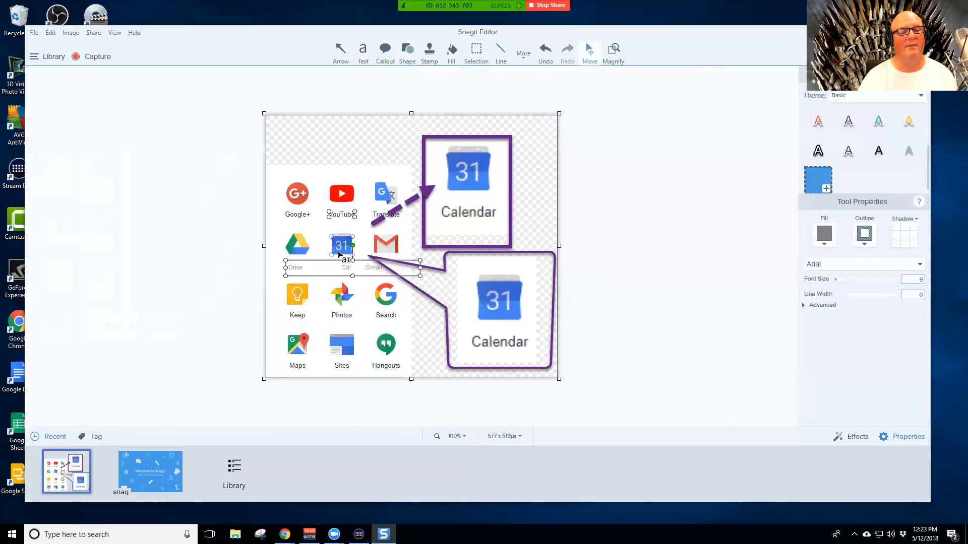
left_click(343, 222)
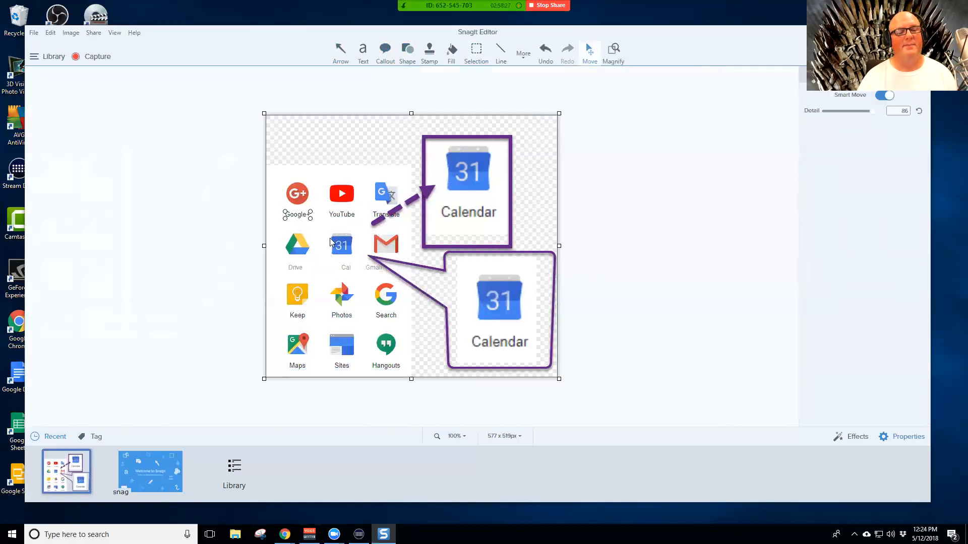
Convert the Photos label into editable text, shorten it to "Photo" and nudge it under its icon
double_click(343, 316)
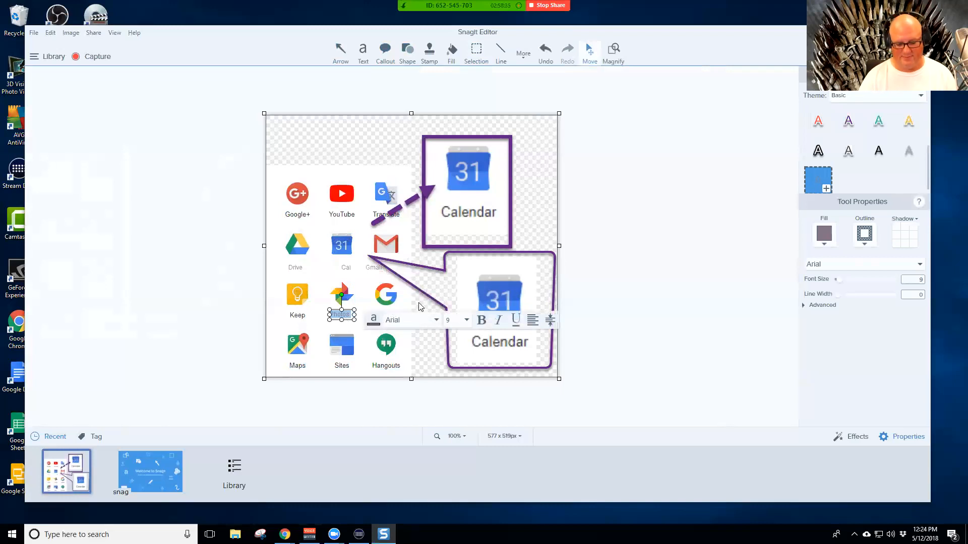
key("End")
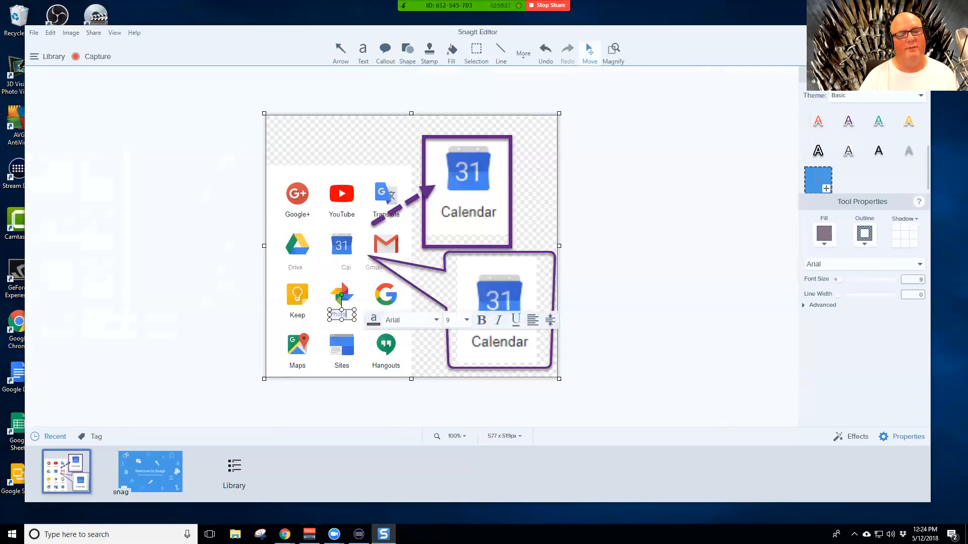
left_click_drag(350, 310, 346, 309)
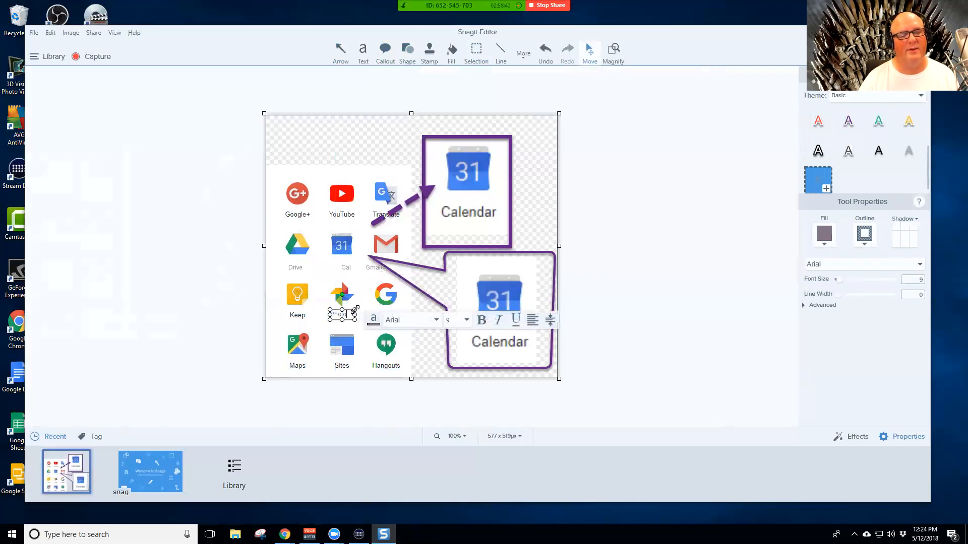
left_click(527, 223)
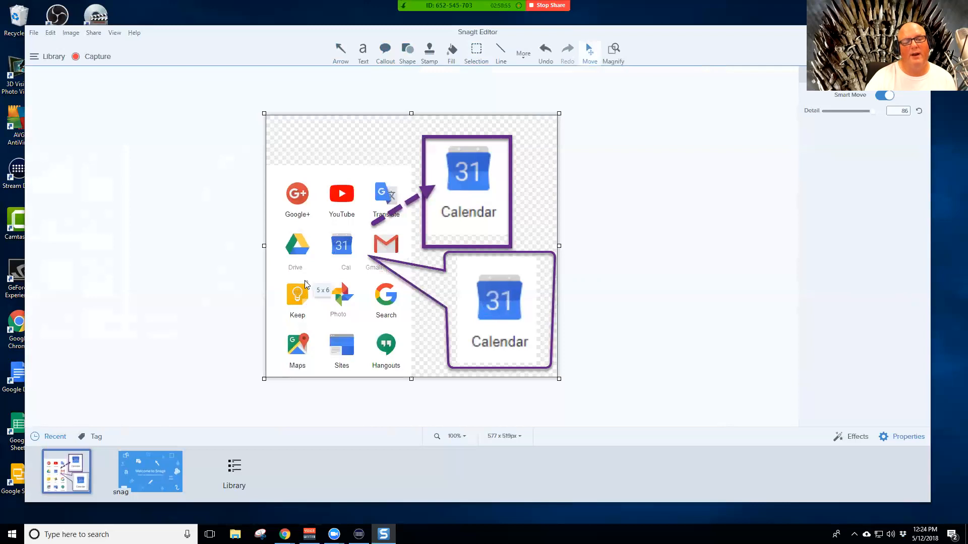
Tilt the Keep icon clockwise and the Google+ icon counter-clockwise, keeping each above its own label
mouse_move(298, 294)
left_mouse_down()
mouse_move(309, 270)
mouse_move(299, 294)
left_mouse_up()
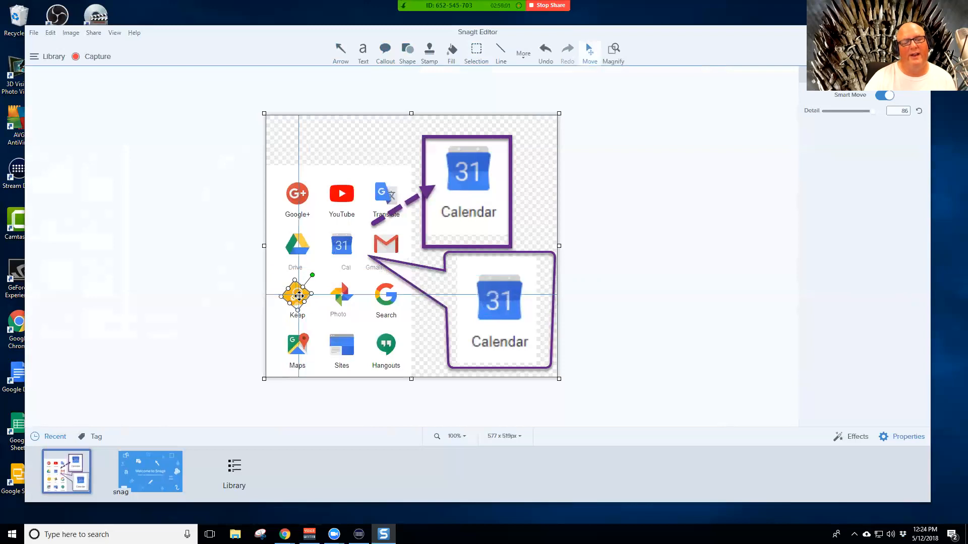
left_click(300, 196)
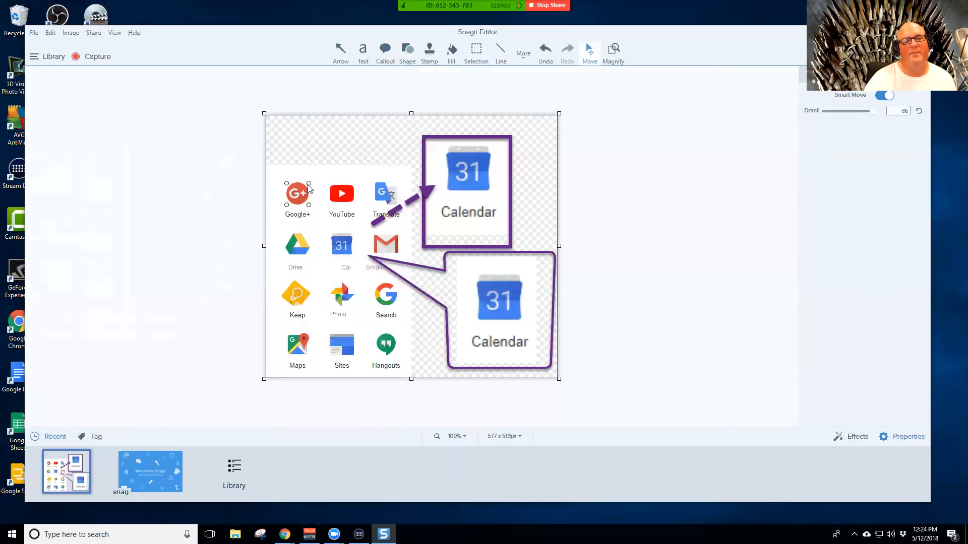
left_click(341, 193)
left_click(299, 197)
left_click(299, 189)
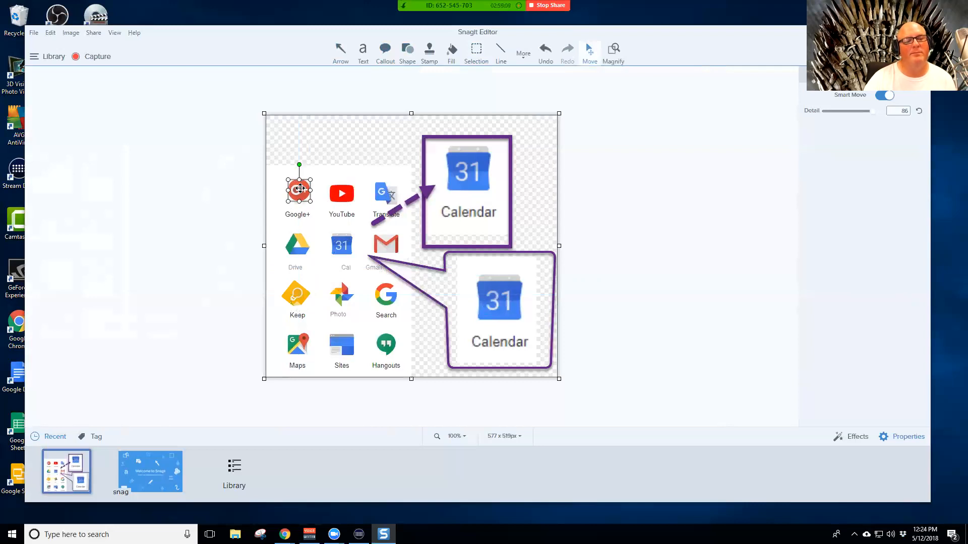
mouse_move(299, 164)
left_mouse_down()
mouse_move(283, 160)
mouse_move(285, 169)
left_mouse_up()
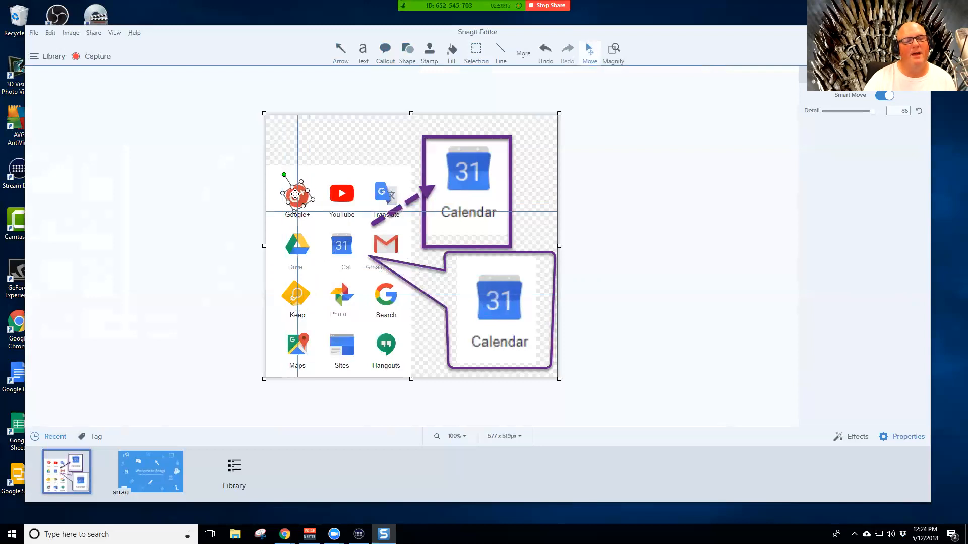
left_click(531, 203)
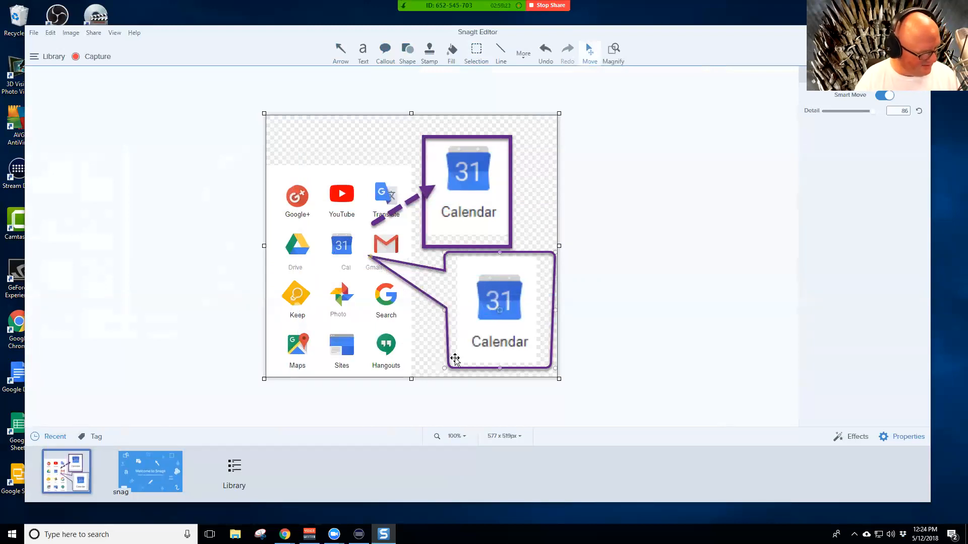
left_click(488, 353)
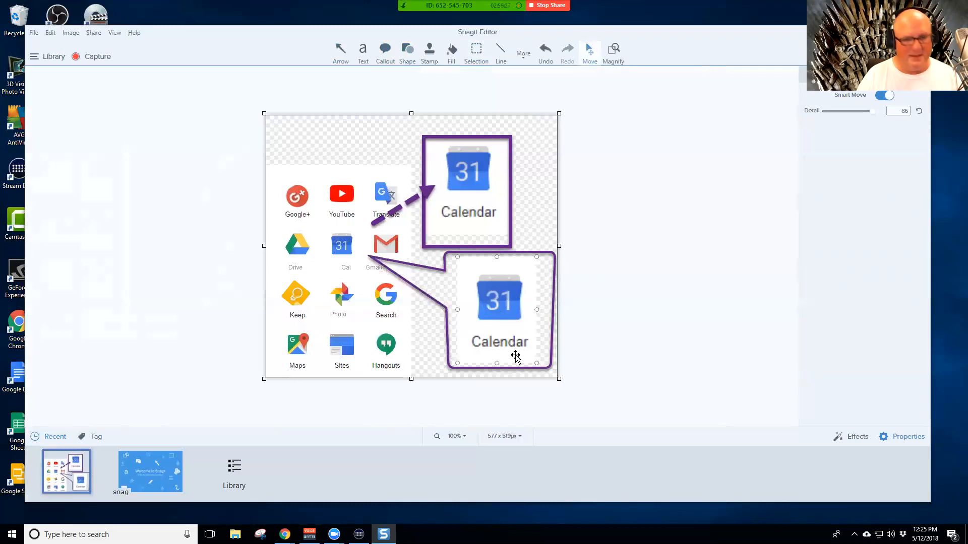
left_click(510, 179)
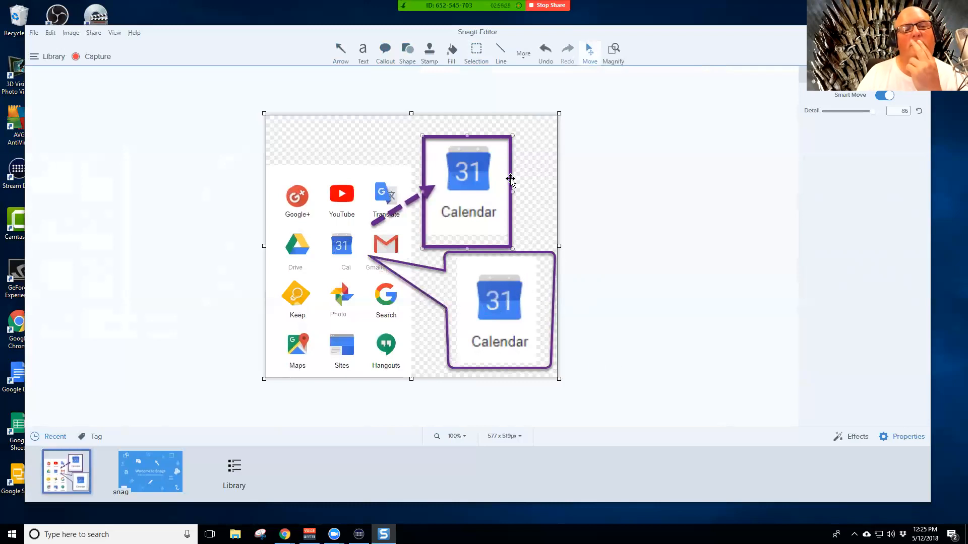
left_click(643, 78)
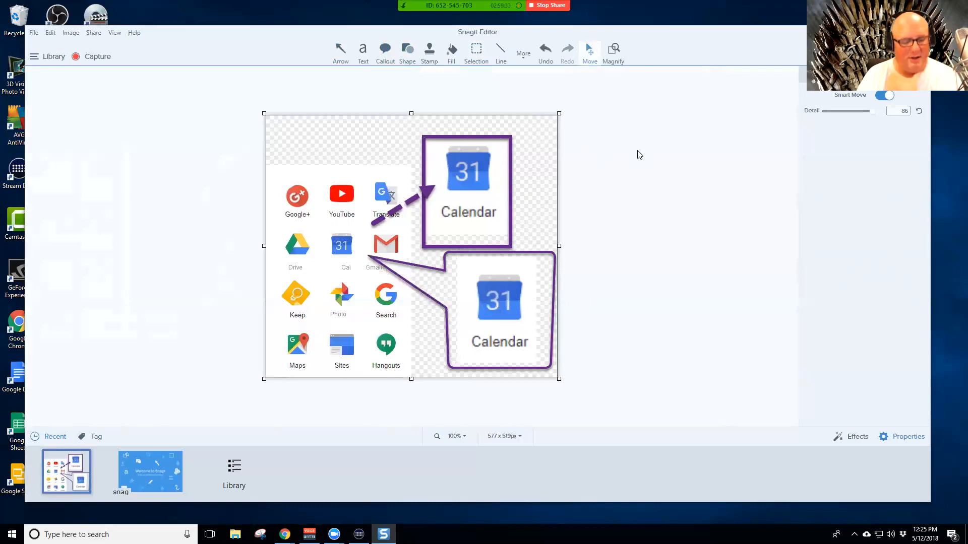
Undo the rotations of the Google+ and Keep icons and the edit to the Photos label
key("ctrl+z")
key("ctrl+z")
key("ctrl+z")
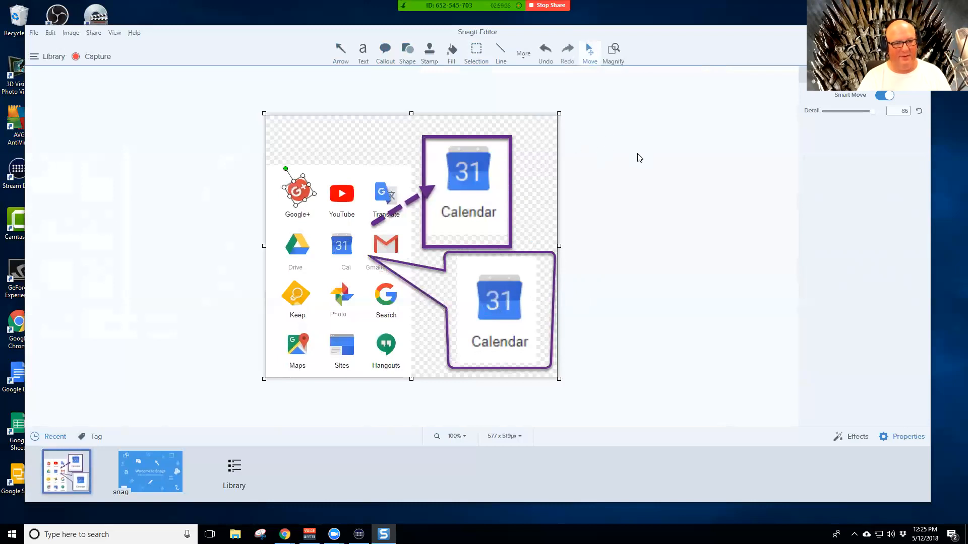
key("ctrl+z")
key("ctrl+z")
key("ctrl+z")
key("ctrl+z")
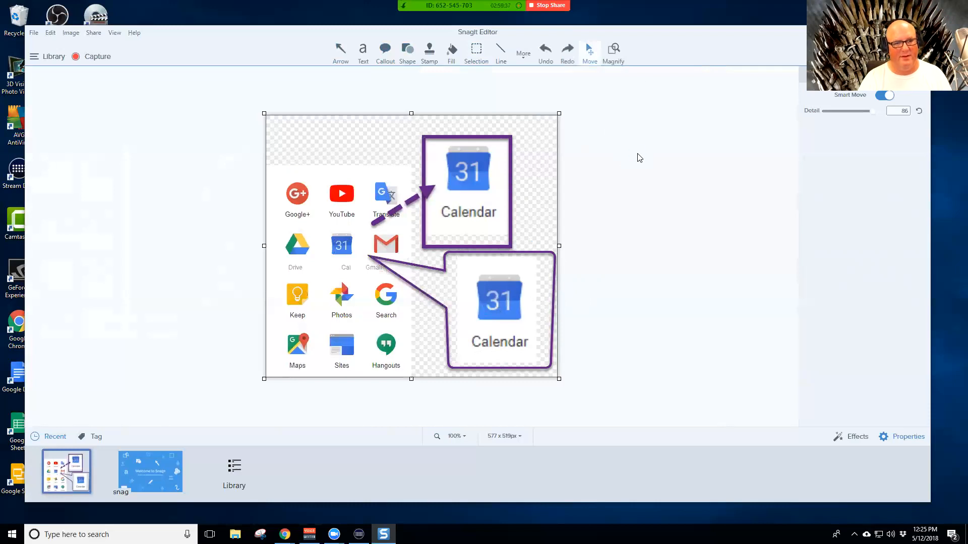
Undo the editing and text conversion of the Drive, Calendar and Gmail labels, and the last reshaping of the callout
key("ctrl+z")
key("ctrl+z")
key("ctrl+z")
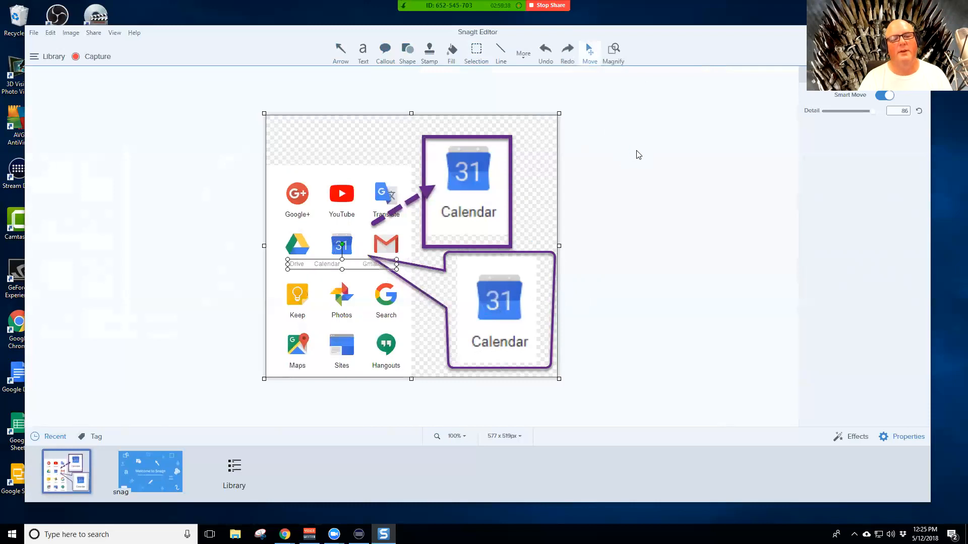
key("ctrl+z")
key("ctrl+z")
key("ctrl+z")
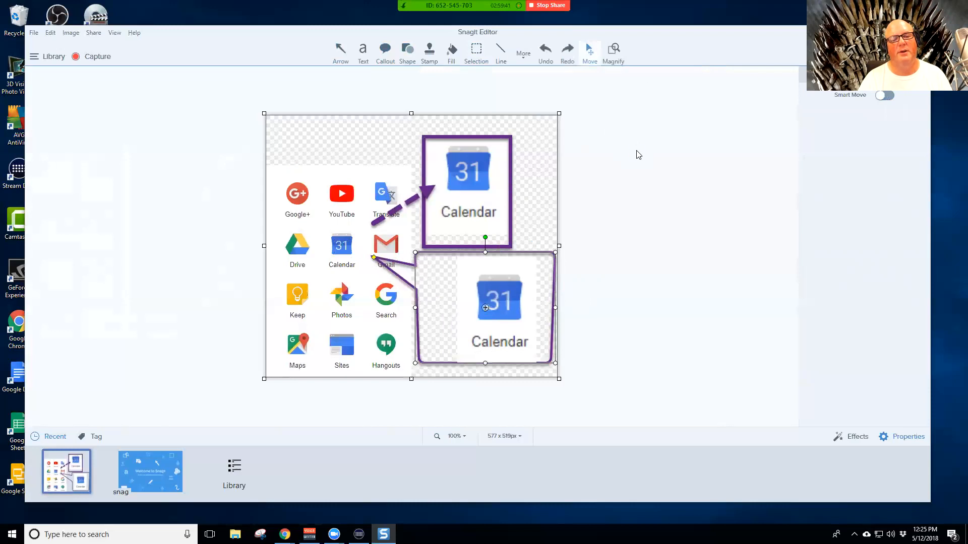
Undo the resizing and placement of the second enlarged Calendar copy until the callout is empty
key("ctrl+z")
key("ctrl+z")
key("ctrl+z")
key("ctrl+z")
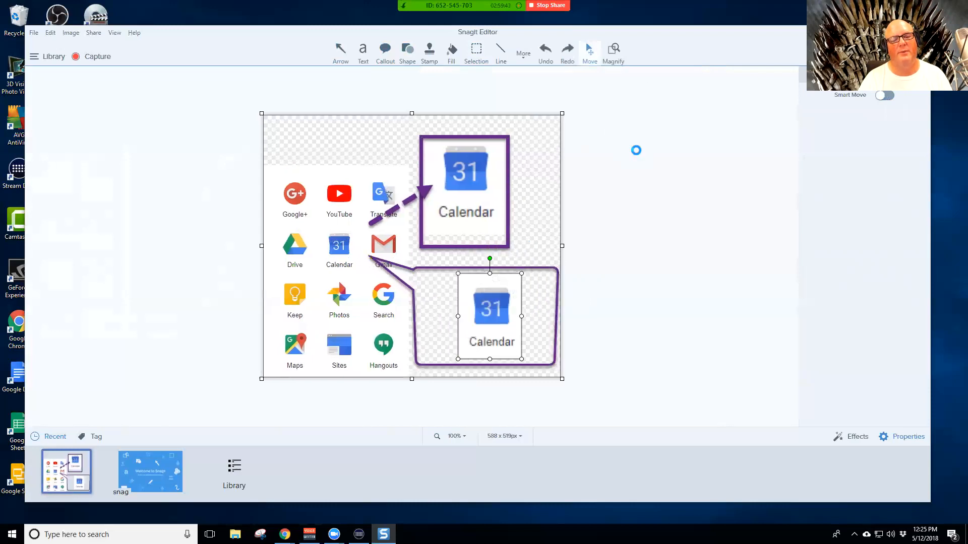
key("ctrl+z")
key("ctrl+z")
key("ctrl+z")
key("ctrl+z")
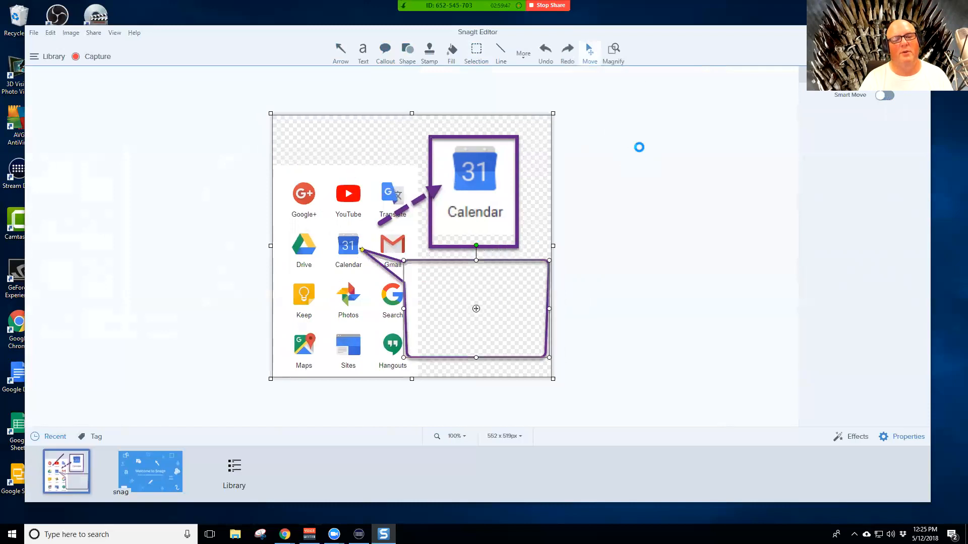
Undo the empty callout below the framed Calendar copy until it is removed from the canvas
key("ctrl+z")
key("ctrl+z")
key("ctrl+z")
key("ctrl+z")
key("ctrl+z")
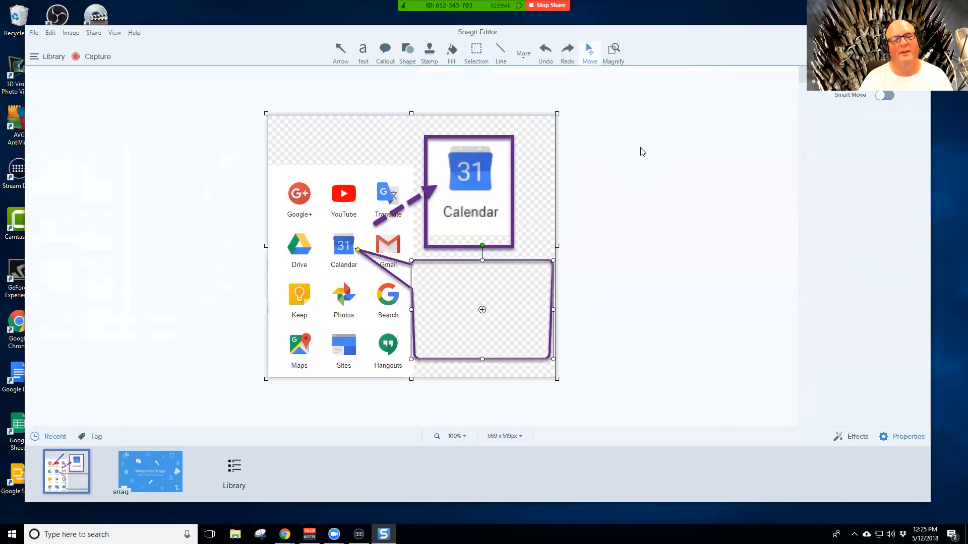
key("ctrl+z")
key("ctrl+z")
key("ctrl+z")
key("ctrl+z")
key("ctrl+z")
key("ctrl+z")
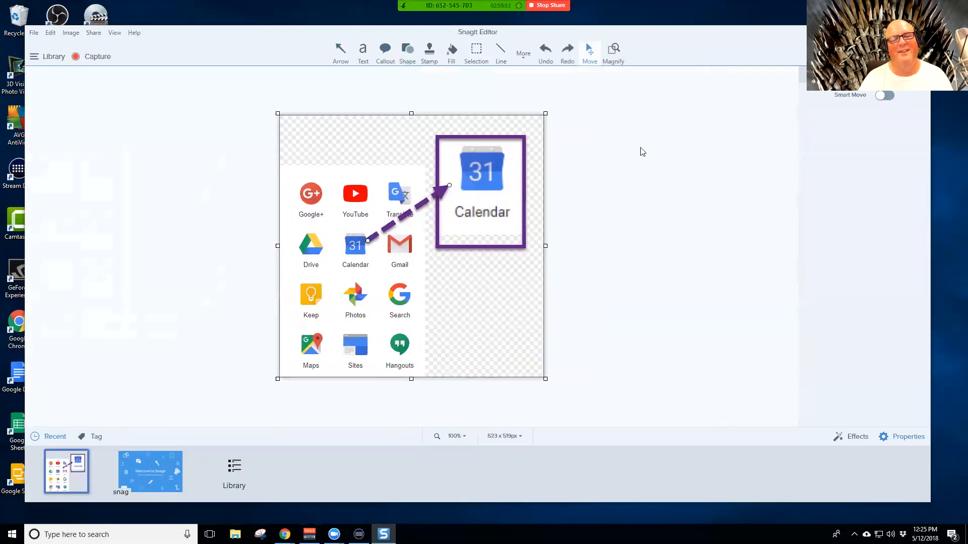
Undo the dashed arrow's direction change and the arrow itself, back to the two lines joining the Calendar icon and frame
key("ctrl+z")
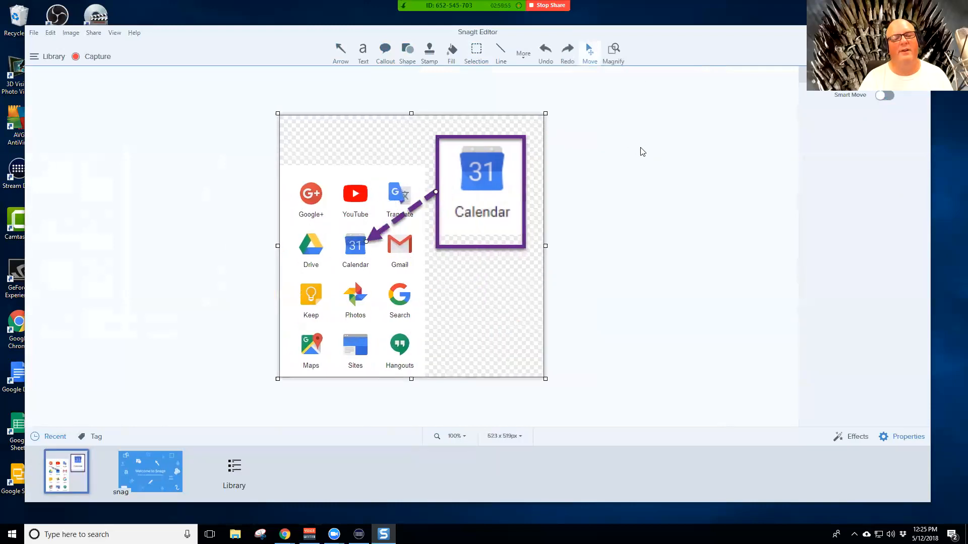
key("ctrl+z")
key("ctrl+z")
key("ctrl+z")
key("ctrl+z")
key("ctrl+z")
key("ctrl+z")
key("ctrl+z")
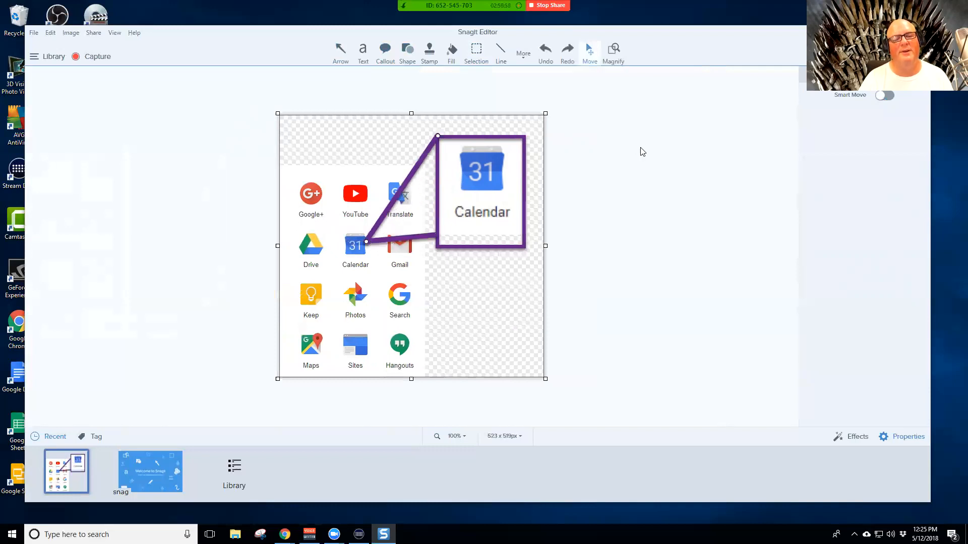
Undo the connecting lines and the purple frame, leaving only the enlarged Calendar copy beside the app grid
key("ctrl+z")
key("ctrl+z")
key("ctrl+z")
key("ctrl+z")
key("ctrl+z")
key("ctrl+z")
key("ctrl+z")
key("ctrl+z")
key("ctrl+z")
key("ctrl+z")
key("ctrl+z")
key("ctrl+z")
key("ctrl+z")
key("ctrl+z")
key("ctrl+z")
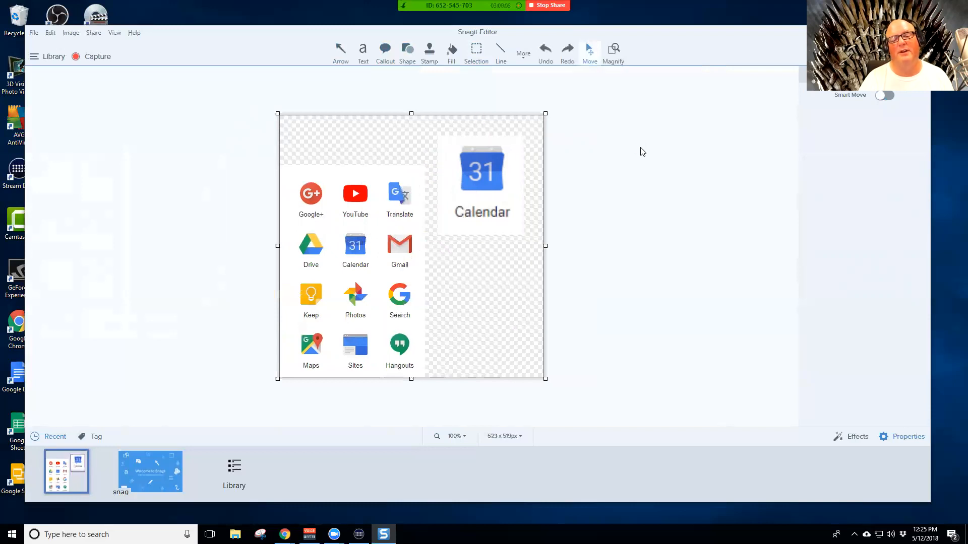
Undo the last move of the enlarged Calendar copy and deselect it
key("ctrl+z")
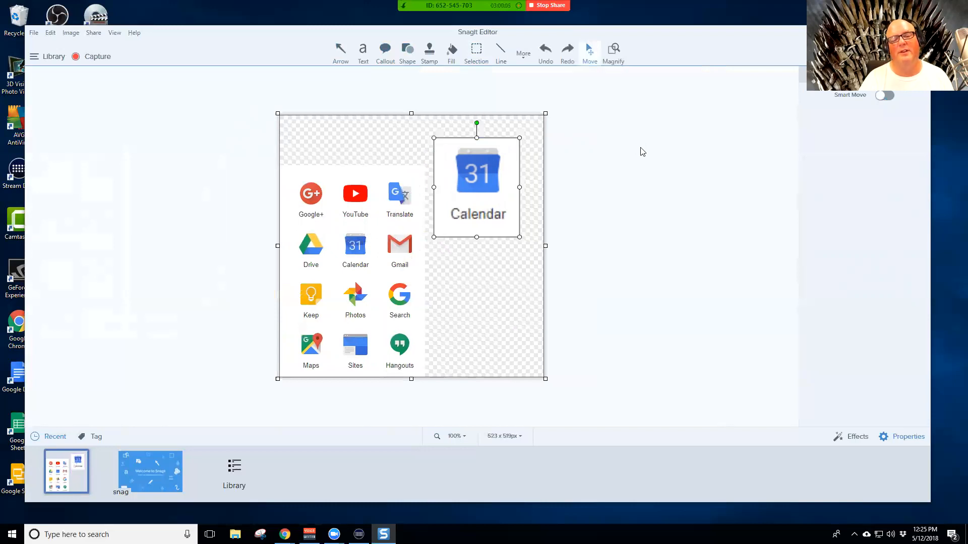
left_click(493, 292)
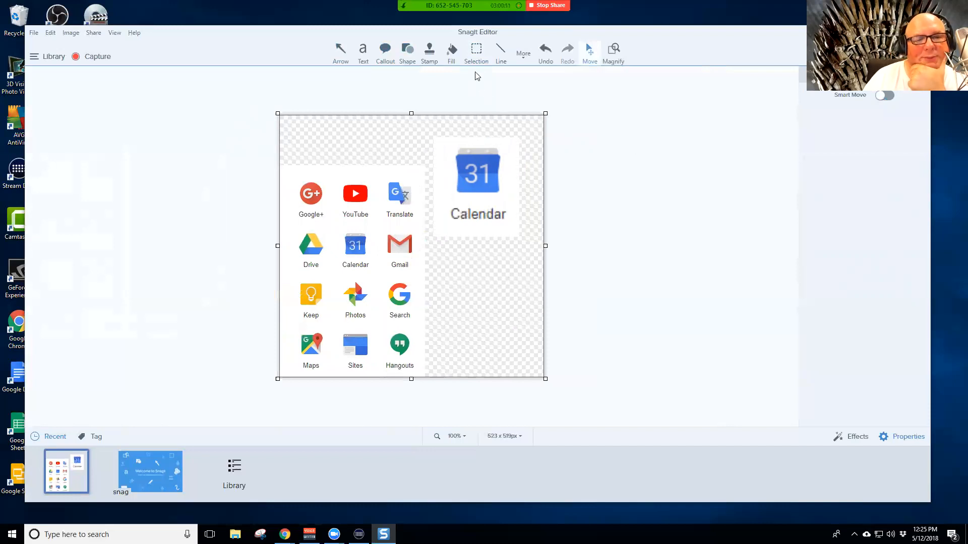
left_click(522, 56)
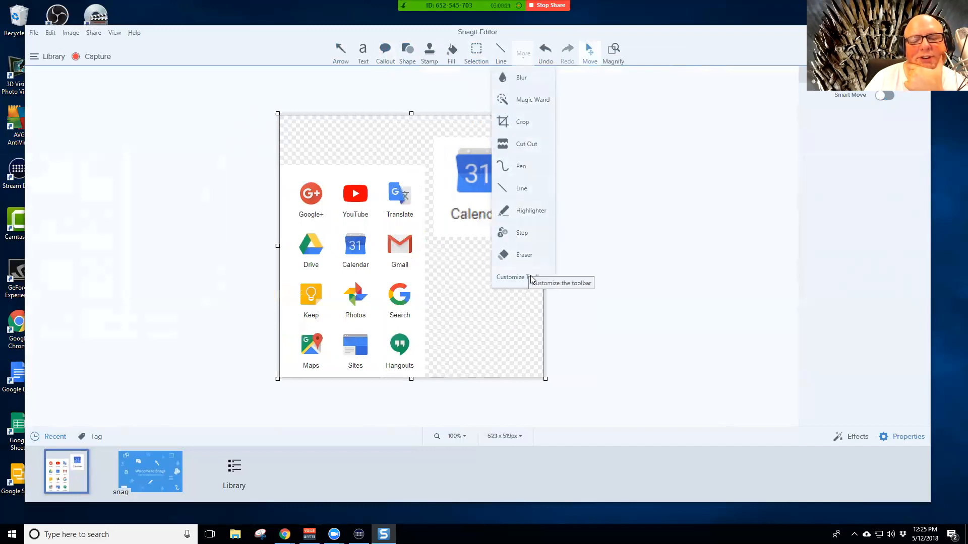
Try a red-outlined 200% magnifier circle over the YouTube icon and undo its repositioning and placement
left_click(614, 50)
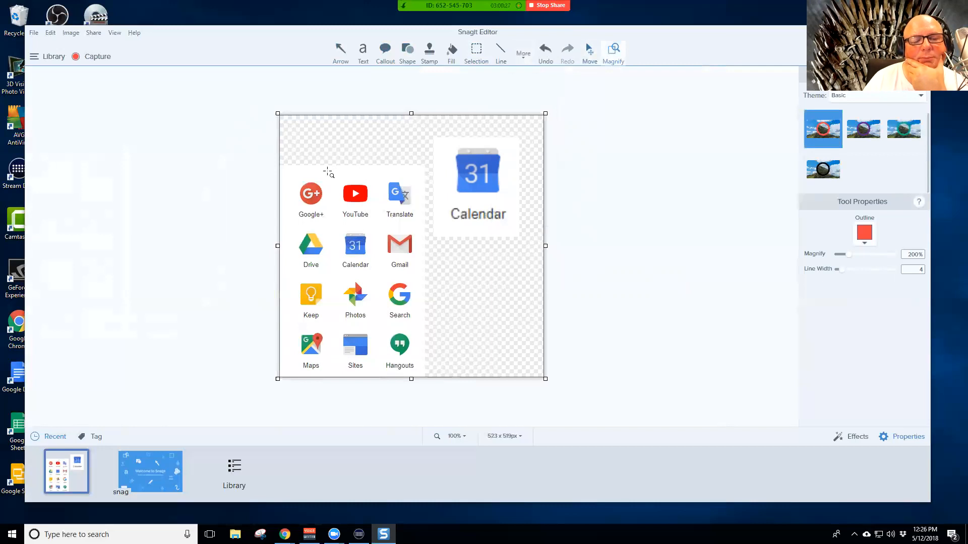
left_click_drag(326, 170, 410, 256)
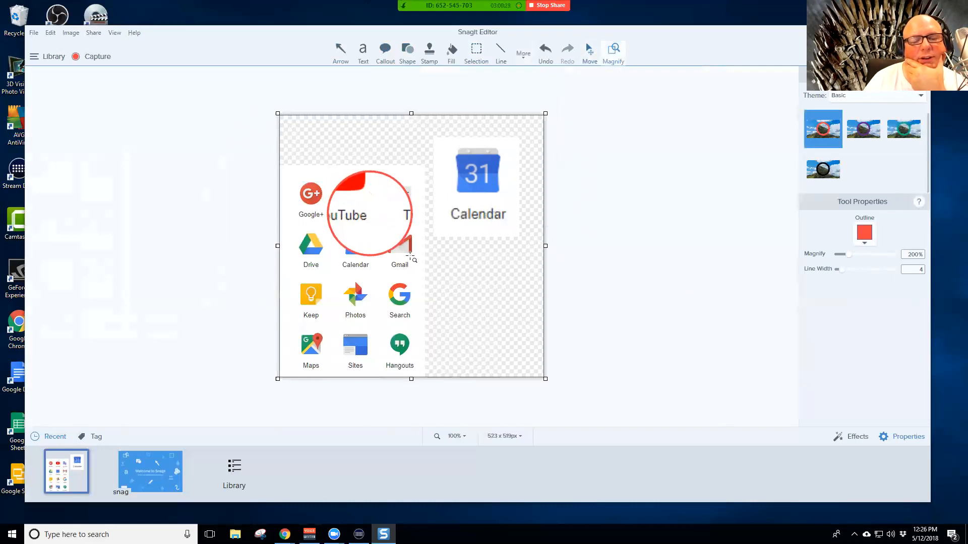
left_click_drag(396, 222, 382, 214)
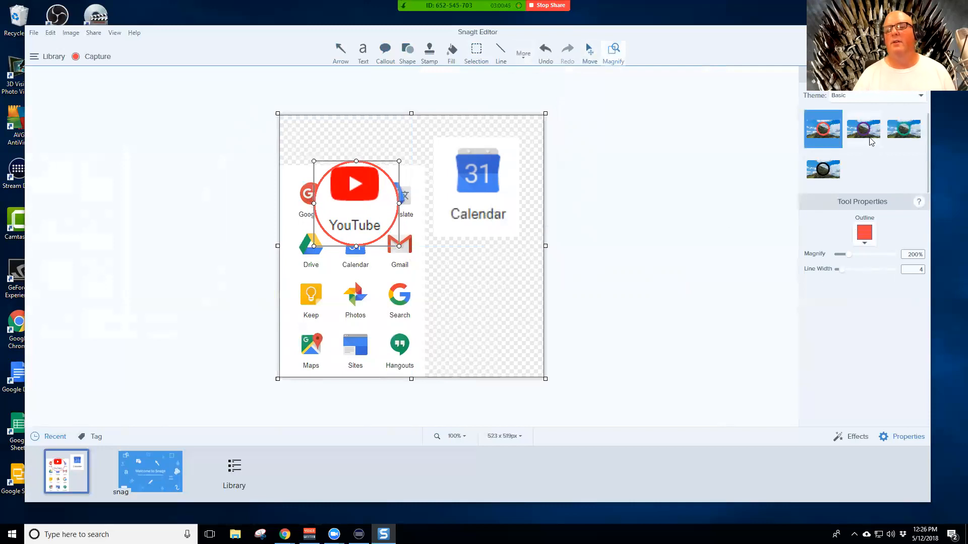
left_click(920, 96)
left_click(922, 98)
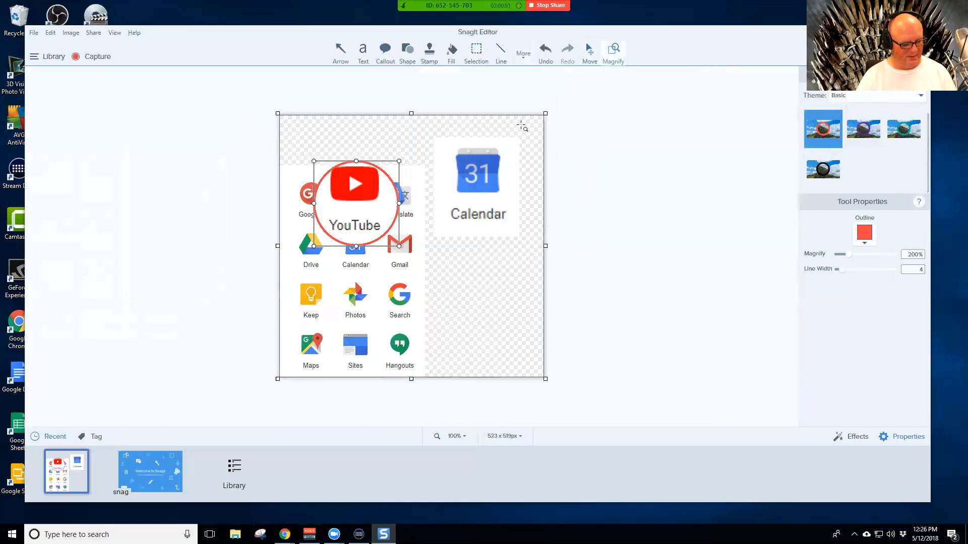
key("ctrl+z")
key("ctrl+z")
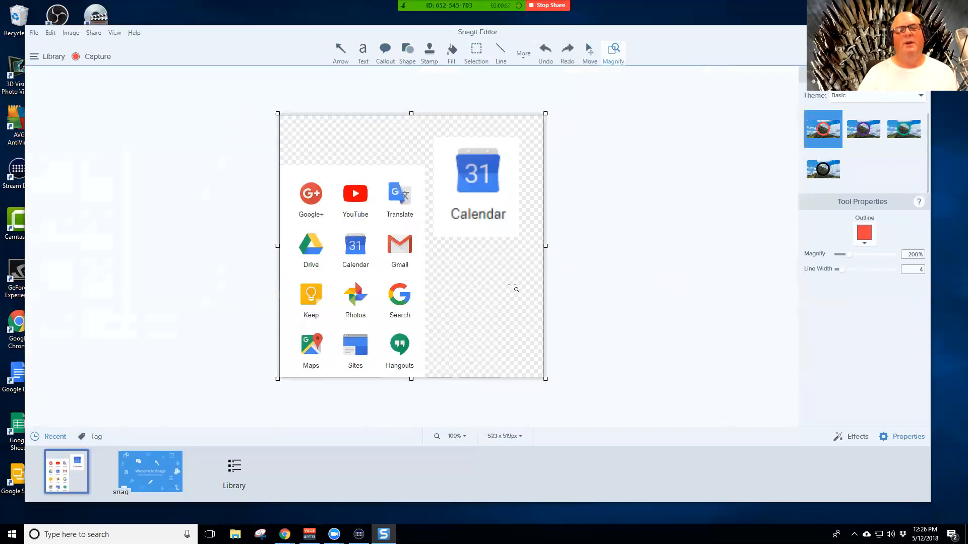
Activate the Stamp tool and load the Accents category of stock stamps
left_click(427, 56)
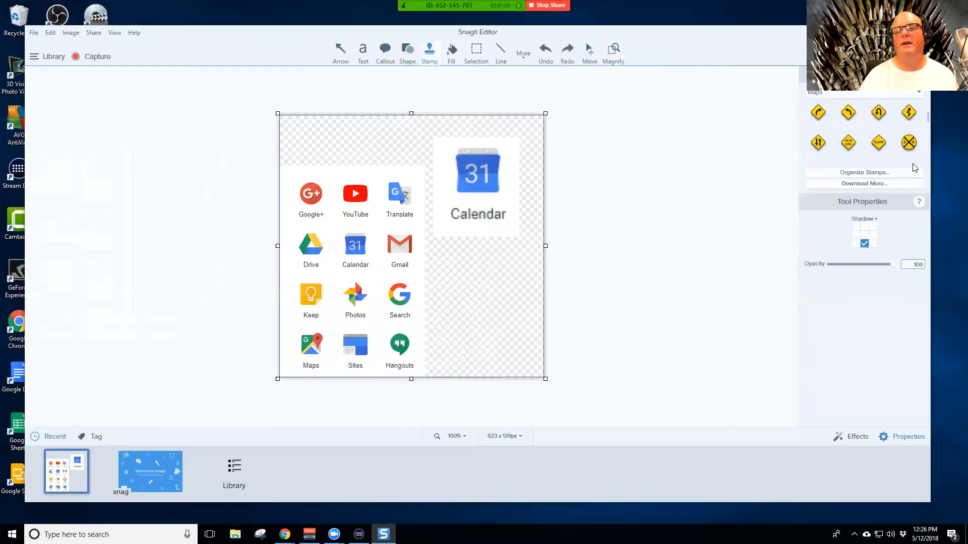
left_click(918, 94)
scroll(850, 128, "up", 7)
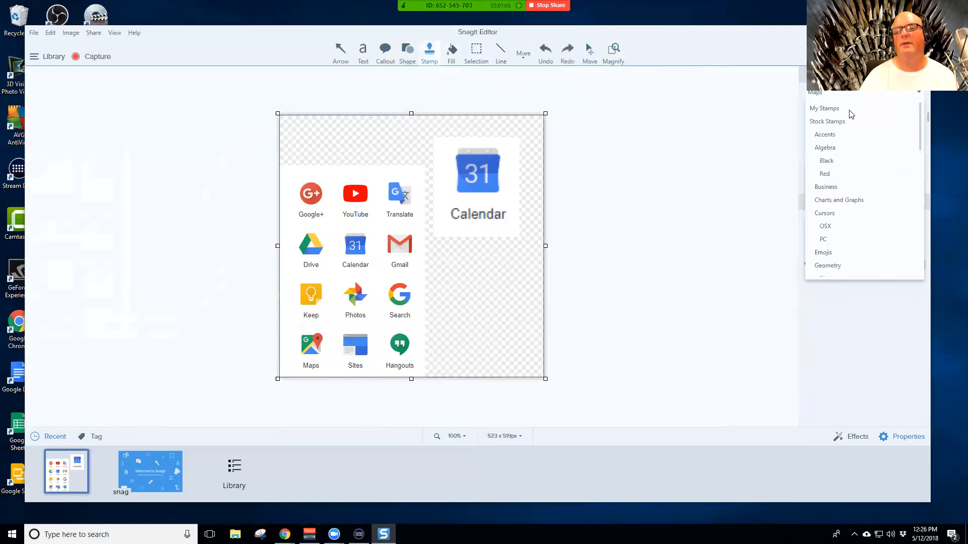
left_click(845, 122)
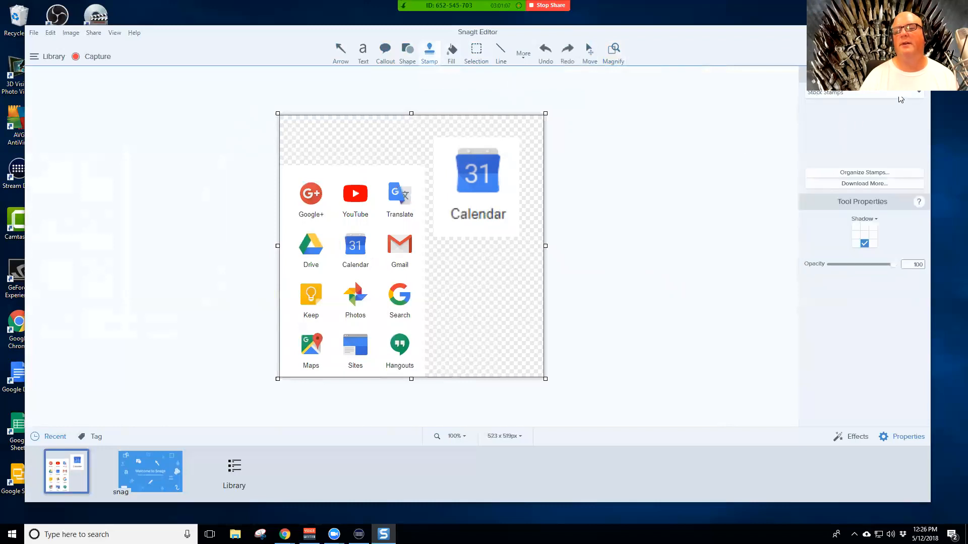
left_click(901, 99)
left_click(833, 123)
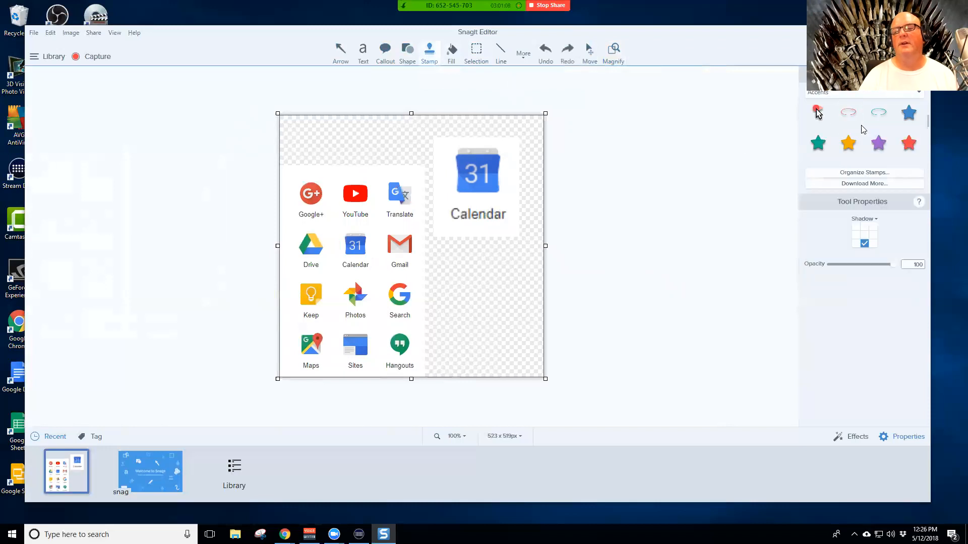
scroll(859, 130, "up", 3)
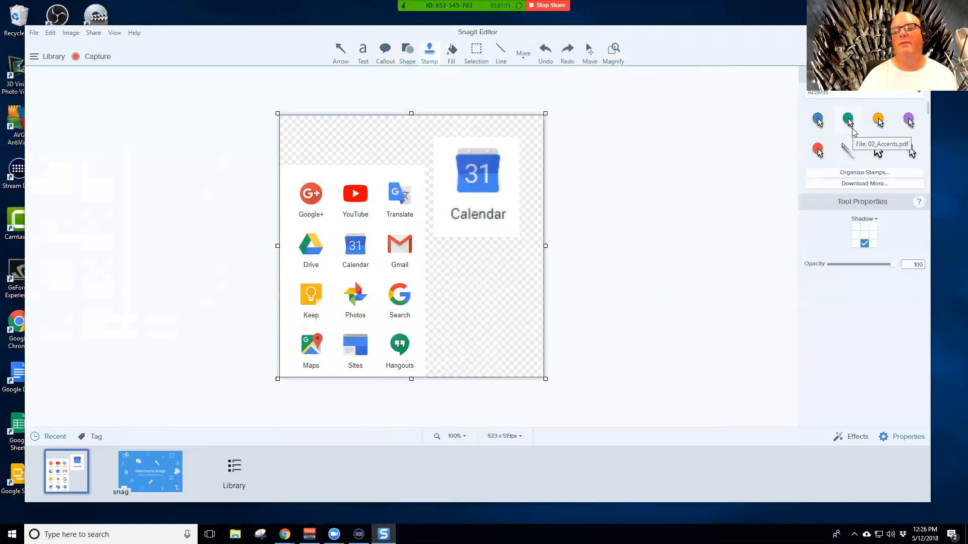
scroll(853, 134, "down", 5)
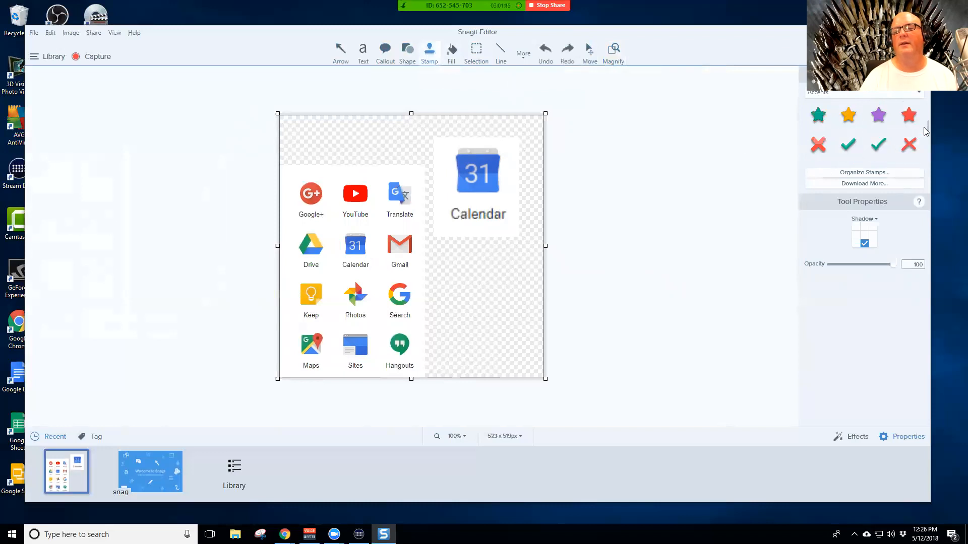
Stamp the red hand-drawn circle around the YouTube icon in the app grid and deselect it
mouse_move(926, 128)
left_mouse_down()
mouse_move(923, 162)
mouse_move(925, 126)
left_mouse_up()
left_click(848, 137)
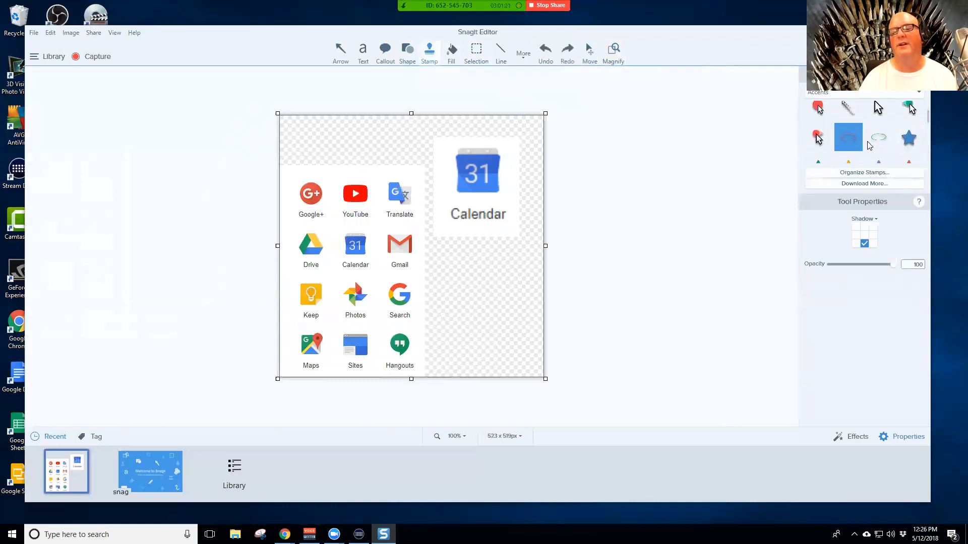
left_click_drag(328, 201, 384, 201)
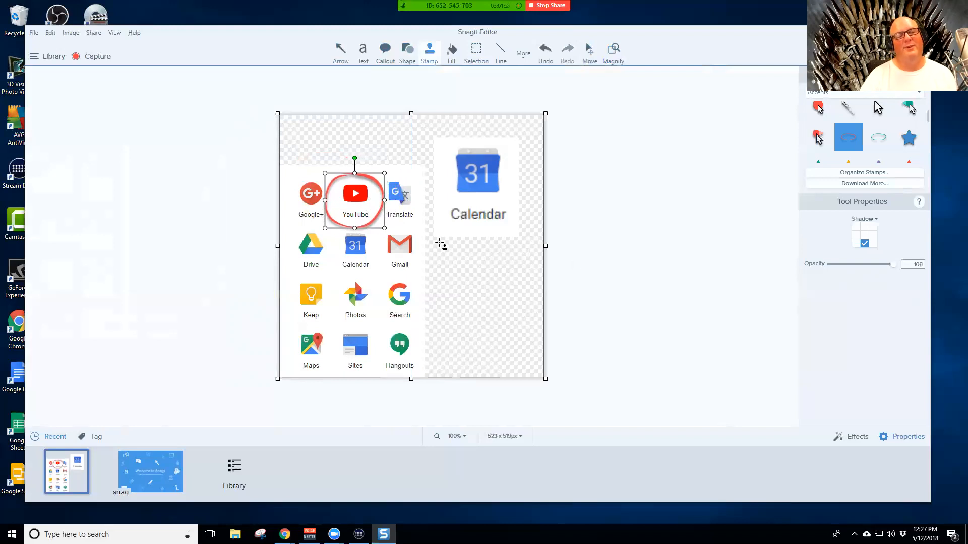
left_click(458, 251)
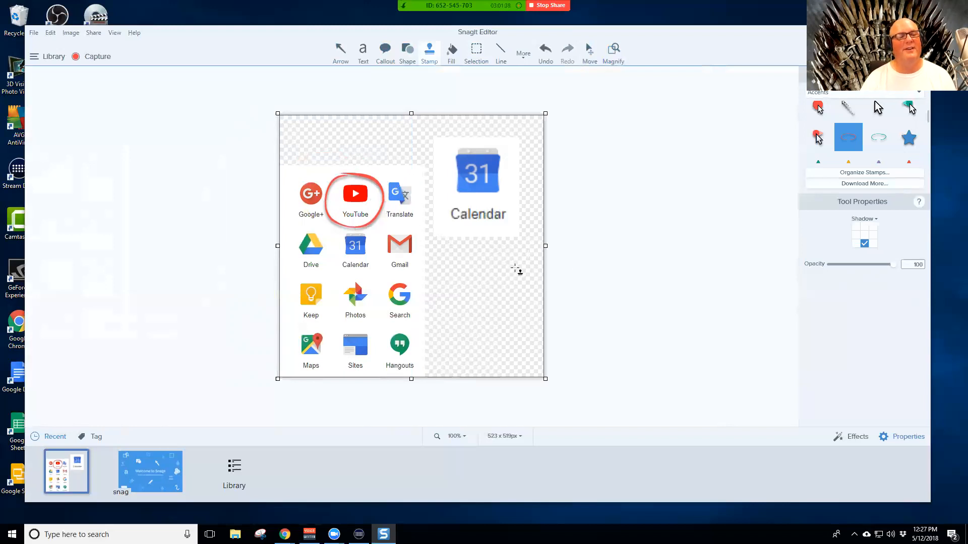
Delete the red circle stamp around the YouTube icon
left_click(383, 186)
left_click(383, 186)
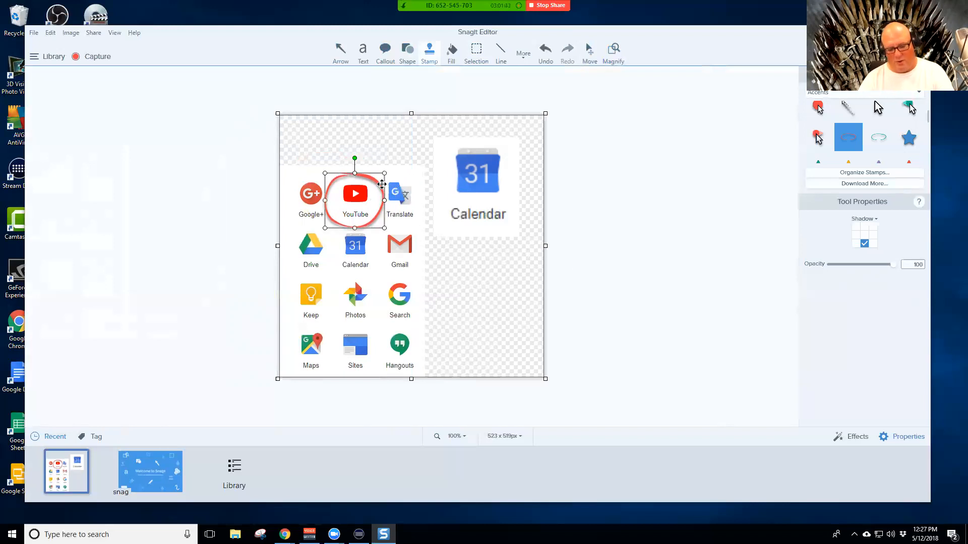
key("Delete")
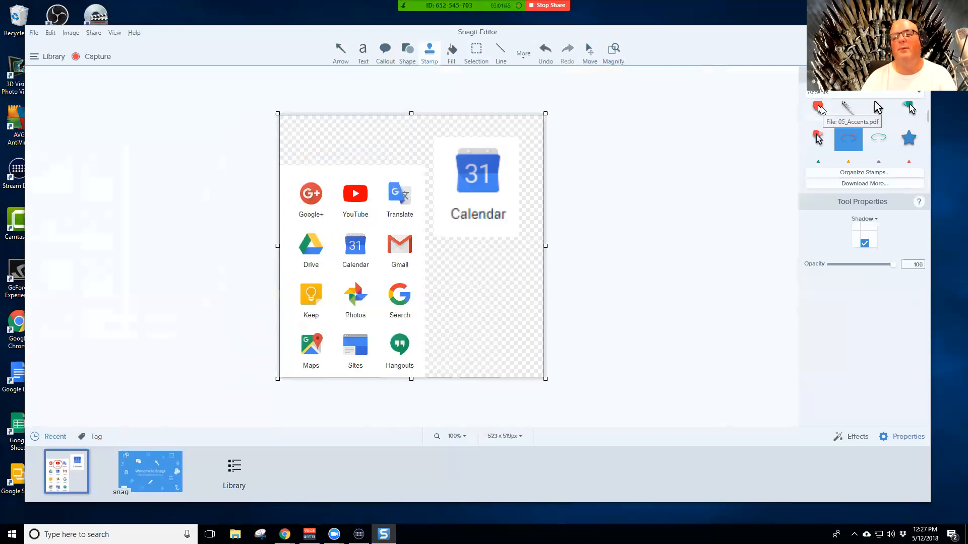
Place the cursor stamp with a red dot on the small Calendar icon and delete it
left_click(818, 110)
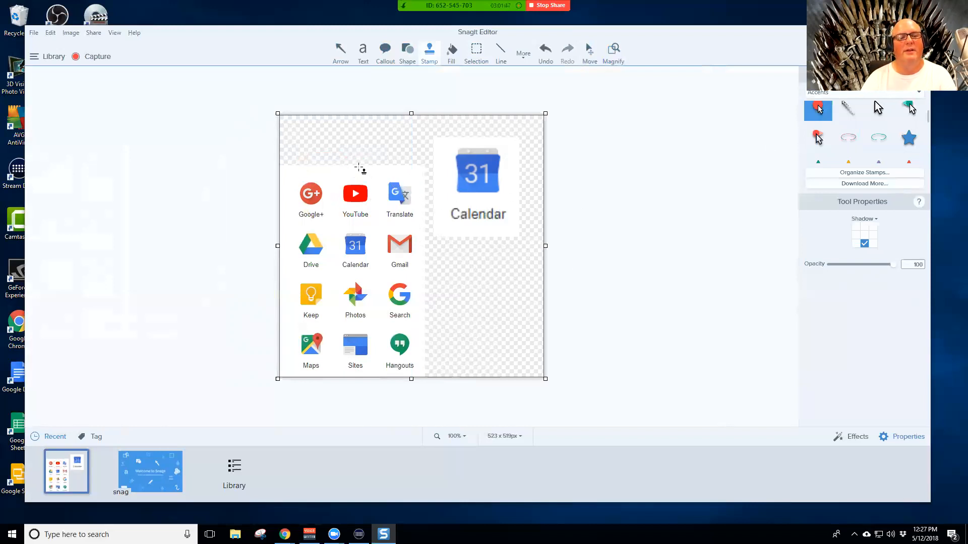
left_click(441, 231)
left_click(440, 230)
left_click_drag(439, 230, 364, 246)
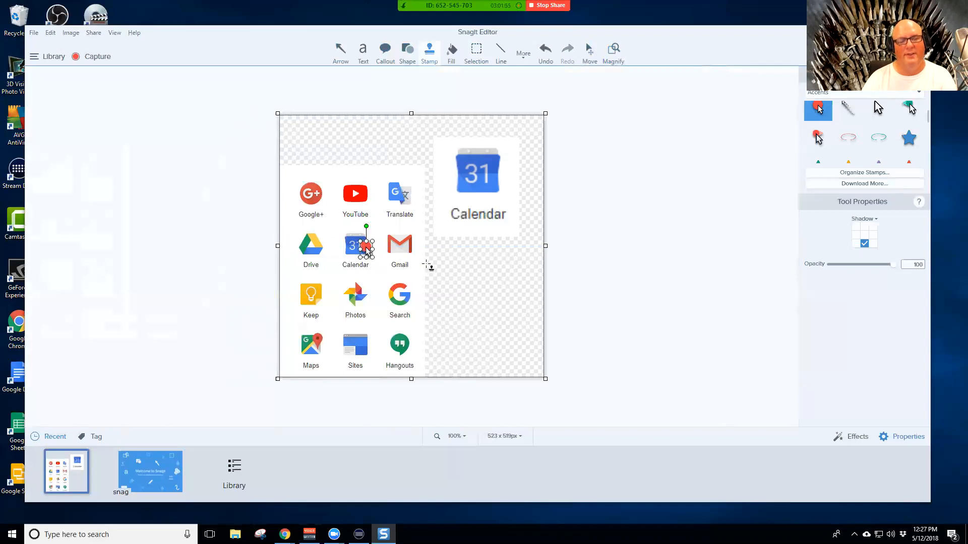
key("Delete")
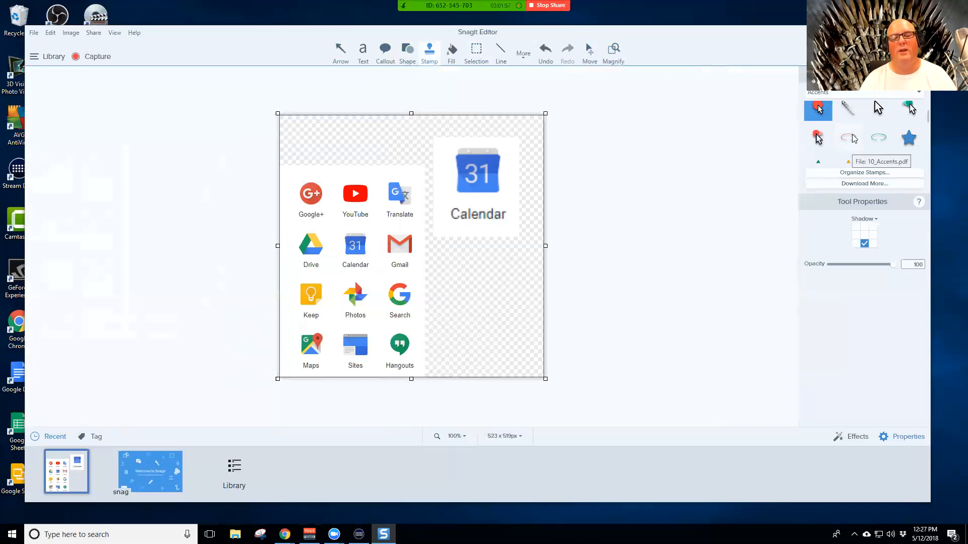
Place the red-dot cursor stamp beside the Gmail icon and undo the placement
left_click_drag(848, 110, 425, 273)
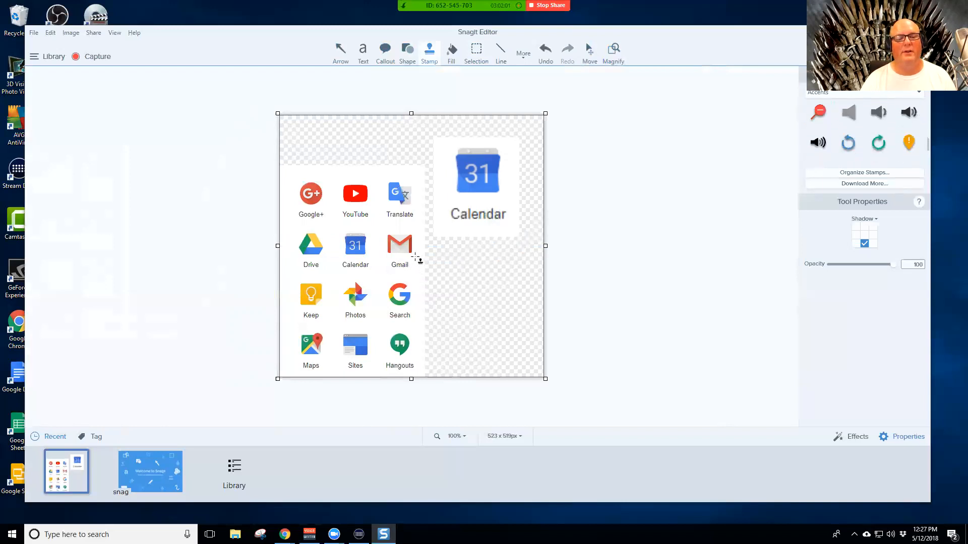
left_click(416, 254)
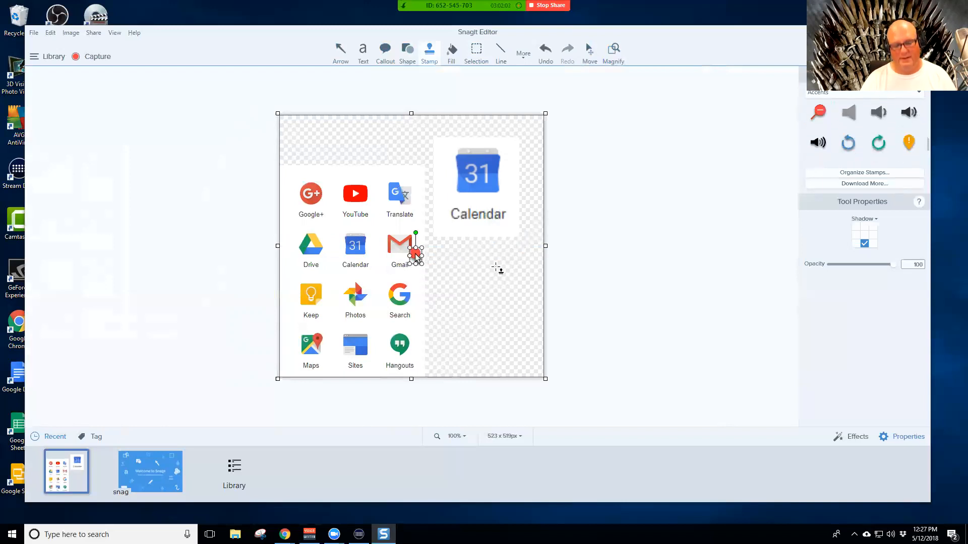
key("ctrl+z")
Look through the remaining Accents stamps and the stamps in the Business category
scroll(878, 126, "up", 5)
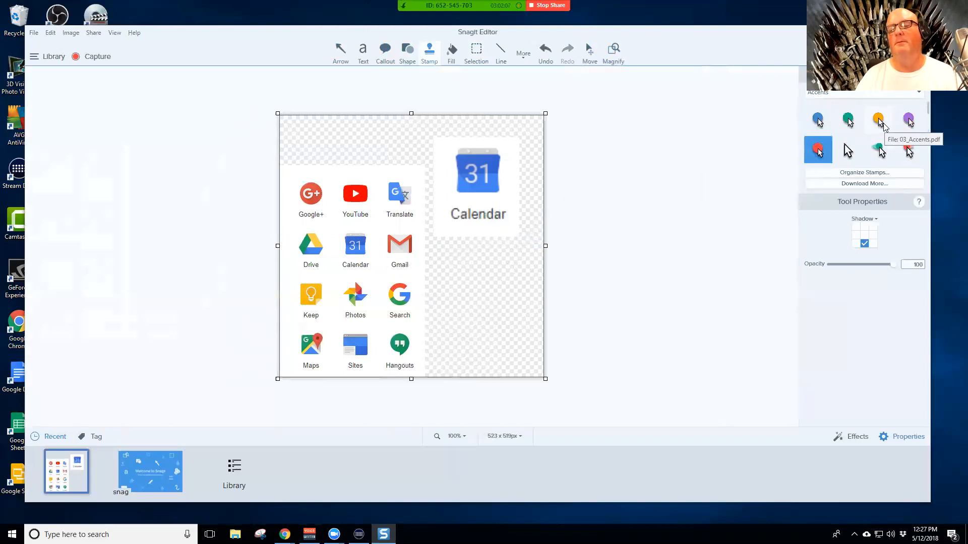
scroll(883, 126, "down", 1)
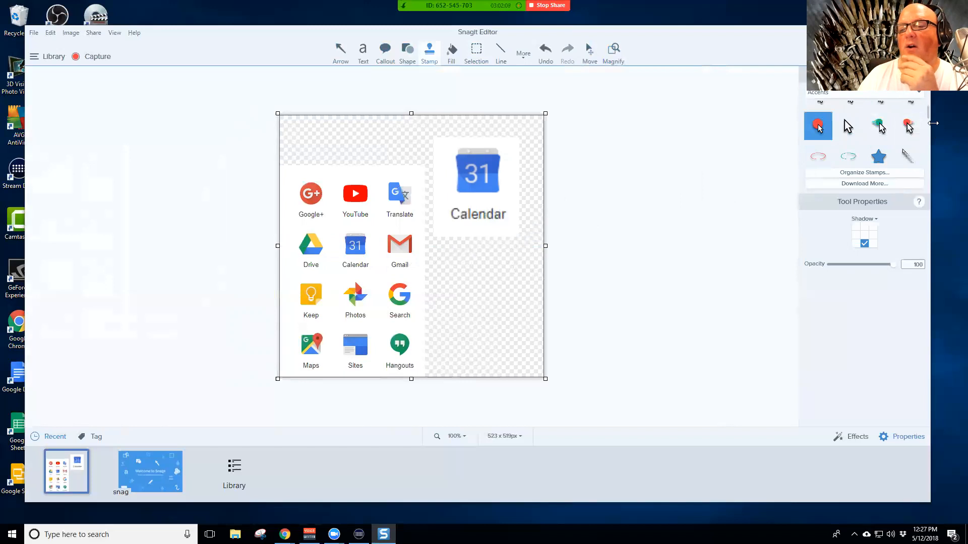
scroll(925, 127, "down", 2)
left_click_drag(922, 127, 917, 157)
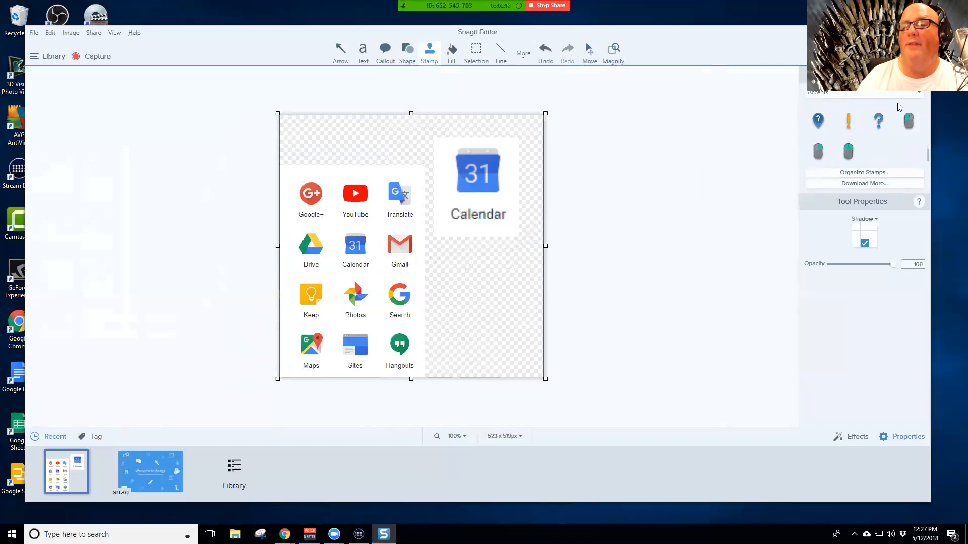
left_click(904, 97)
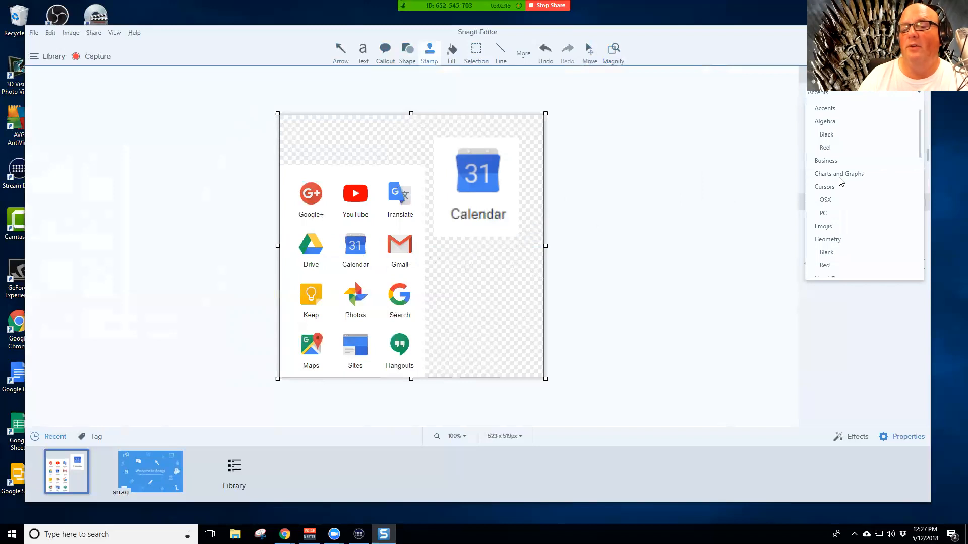
left_click(827, 161)
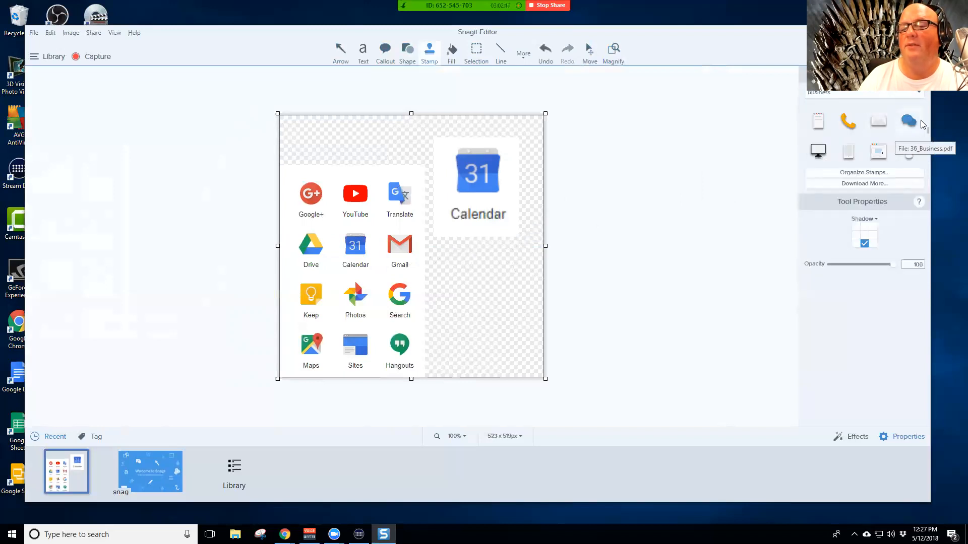
mouse_move(924, 131)
left_mouse_down()
mouse_move(922, 151)
mouse_move(914, 116)
left_mouse_up()
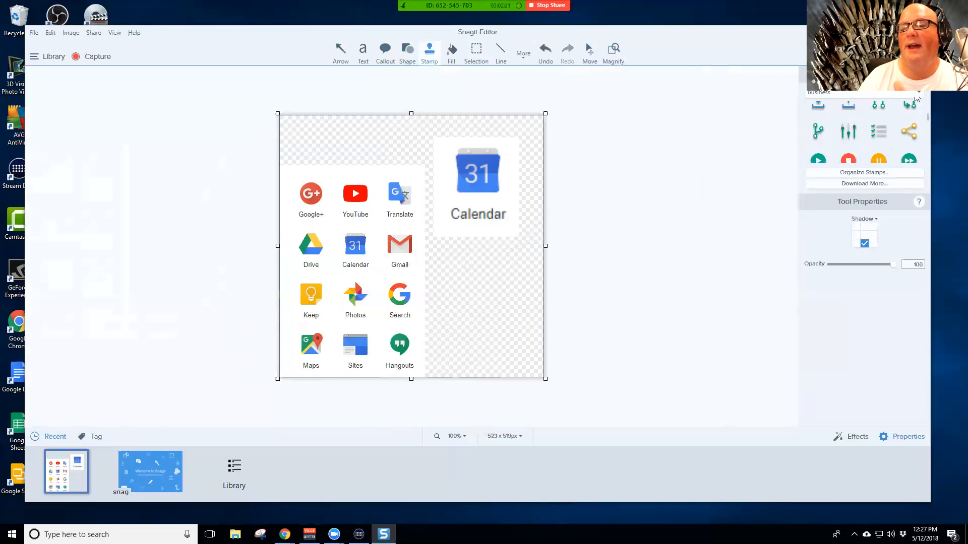
Examine the Green number stamps and switch the stamp category to the Black numbers
left_click(915, 96)
left_click_drag(917, 171, 891, 231)
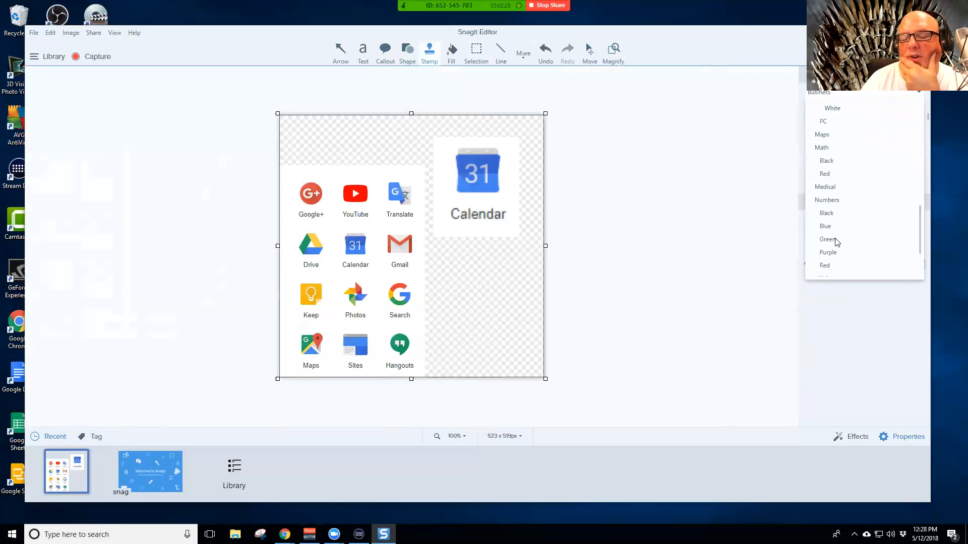
left_click(852, 240)
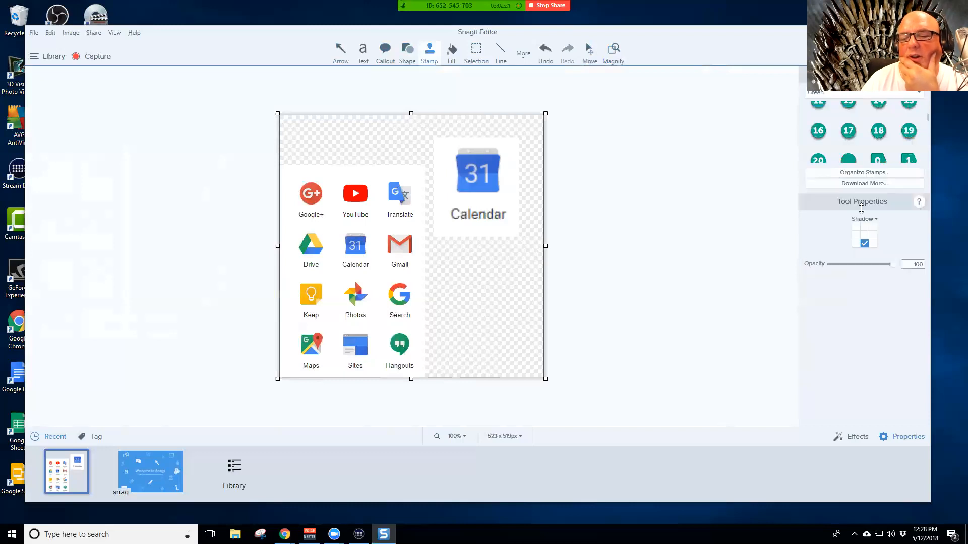
mouse_move(924, 120)
left_mouse_down()
mouse_move(919, 155)
mouse_move(918, 108)
left_mouse_up()
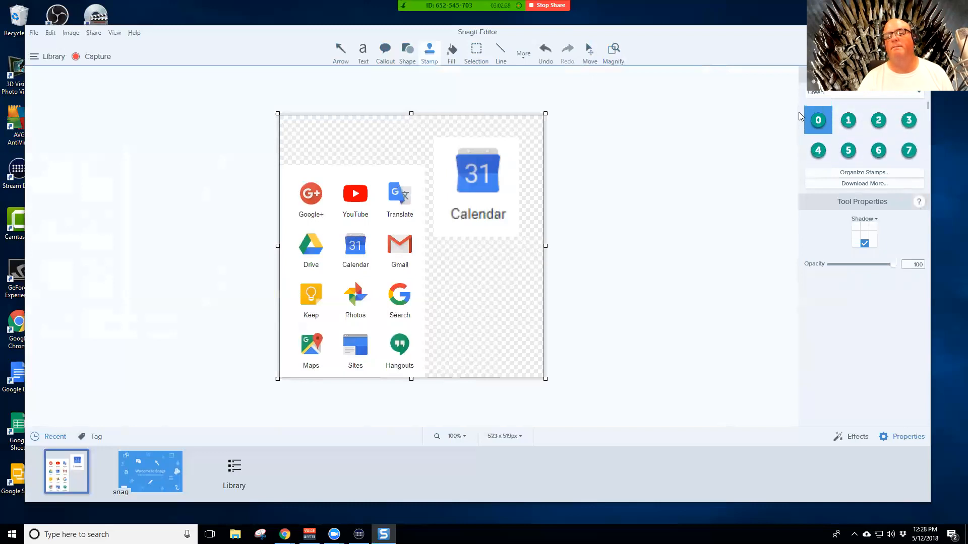
left_click(921, 95)
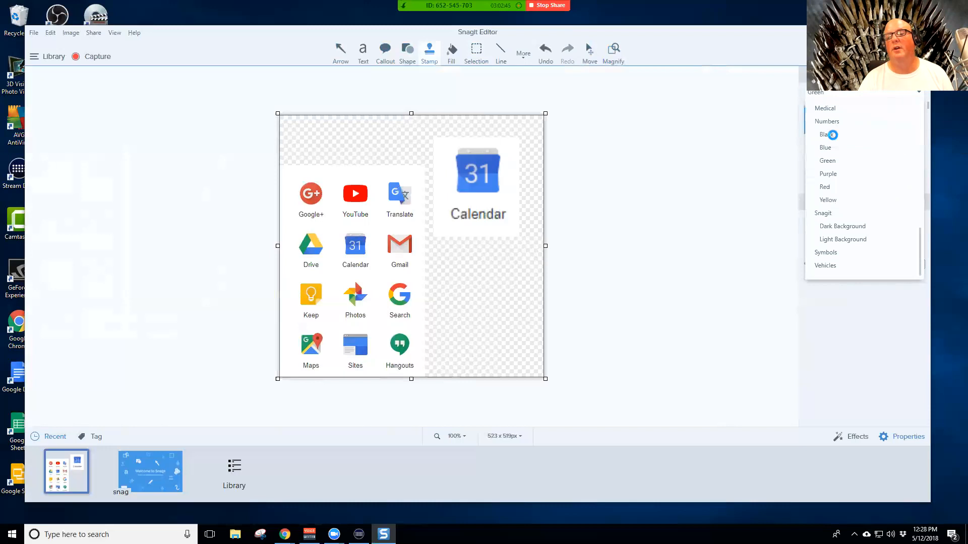
left_click(863, 137)
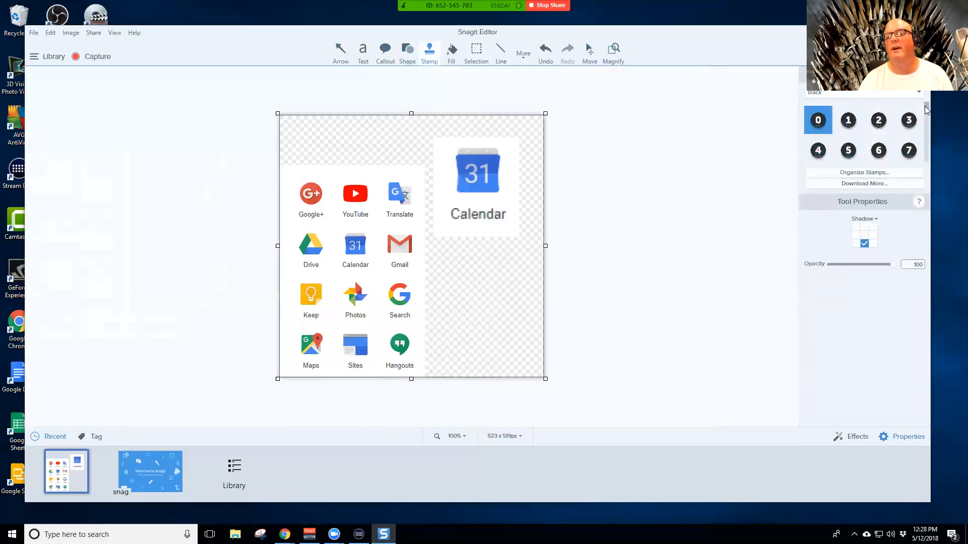
Review the stamp category list, switch from the Black numbers to the Symbols category and look through its stamps
left_click_drag(927, 116, 920, 174)
left_click(918, 94)
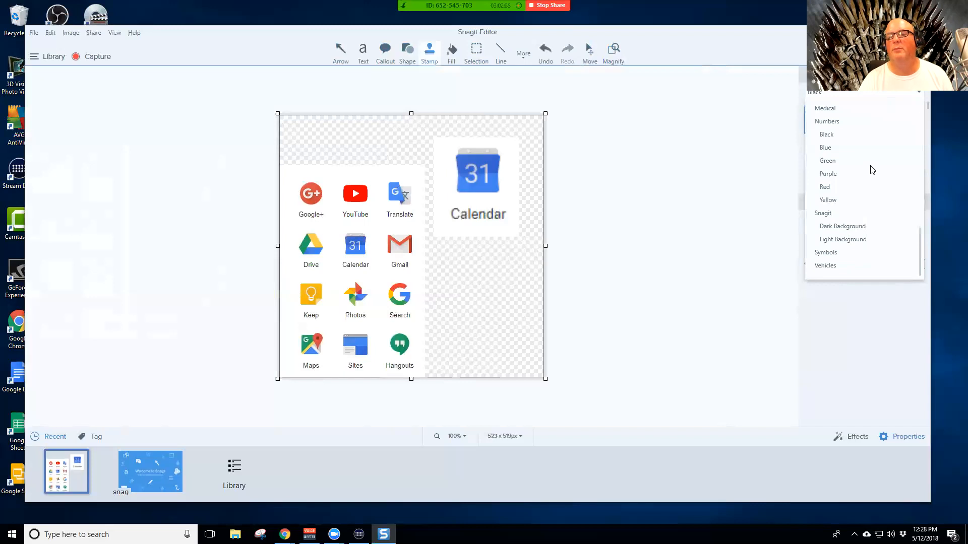
scroll(875, 162, "up", 5)
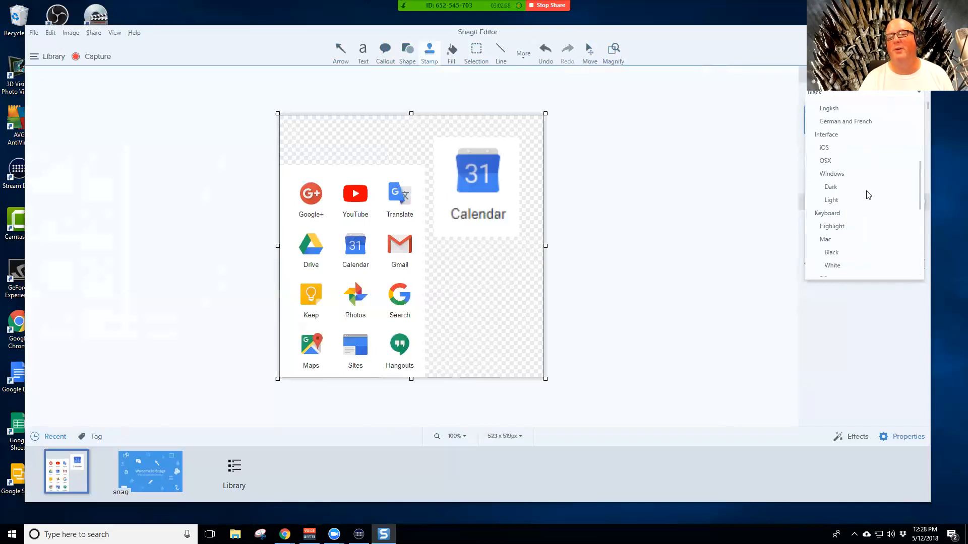
scroll(868, 195, "down", 3)
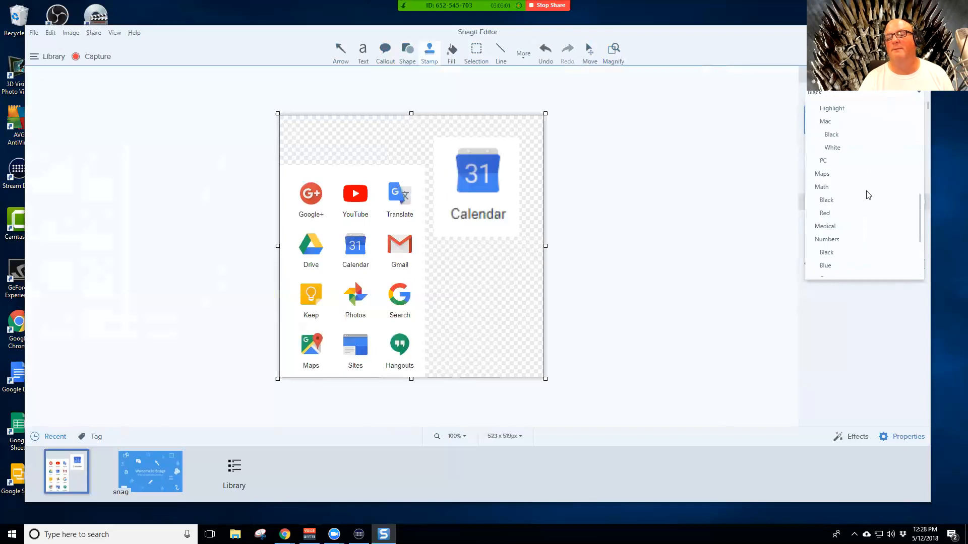
scroll(868, 195, "down", 3)
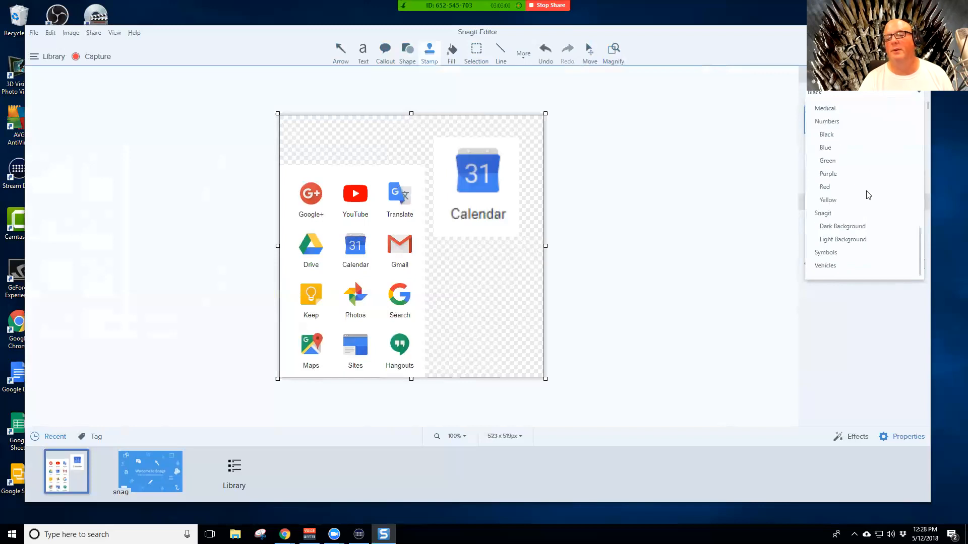
left_click(825, 253)
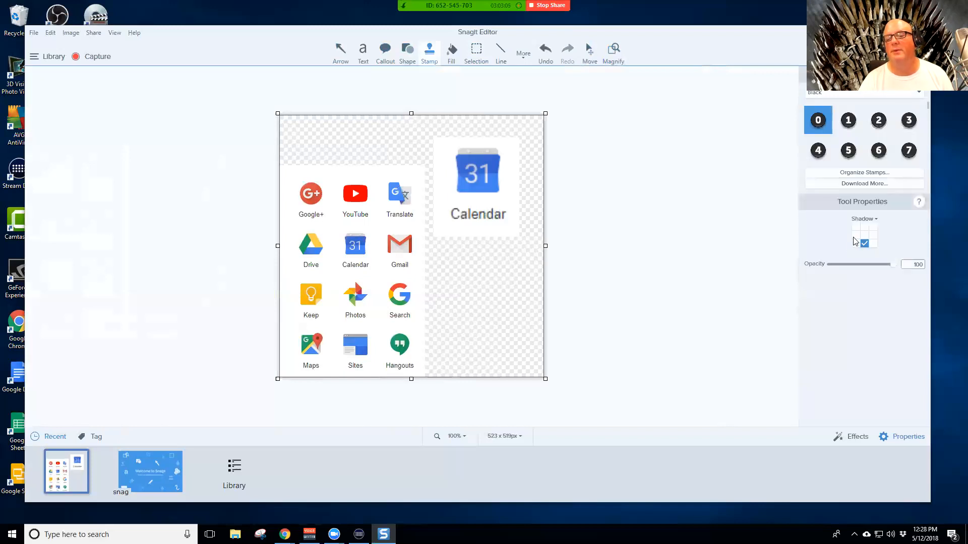
mouse_move(927, 109)
left_mouse_down()
mouse_move(931, 171)
mouse_move(924, 116)
left_mouse_up()
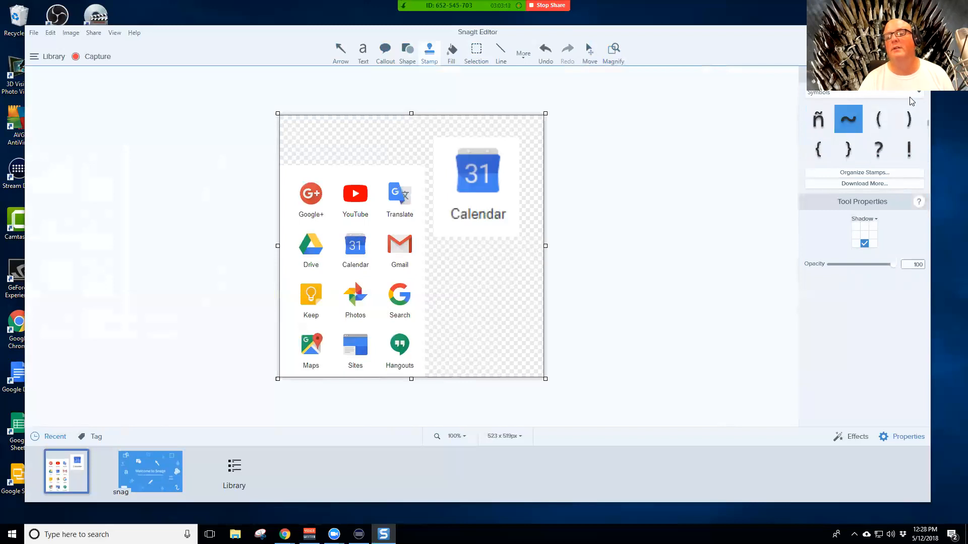
Return to the Black category under Numbers and examine its circle, tag and starburst number stamps
left_click(919, 93)
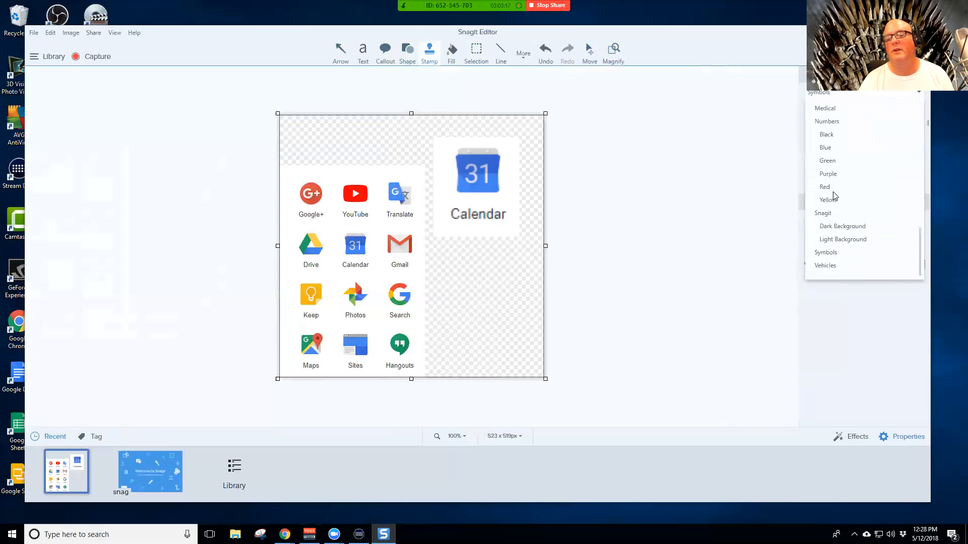
left_click(826, 135)
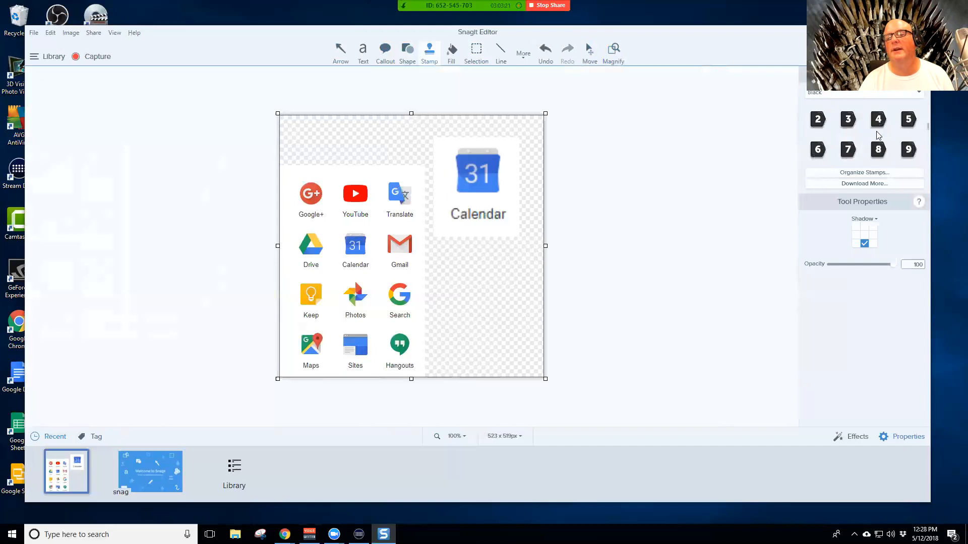
scroll(927, 125, "down", 2)
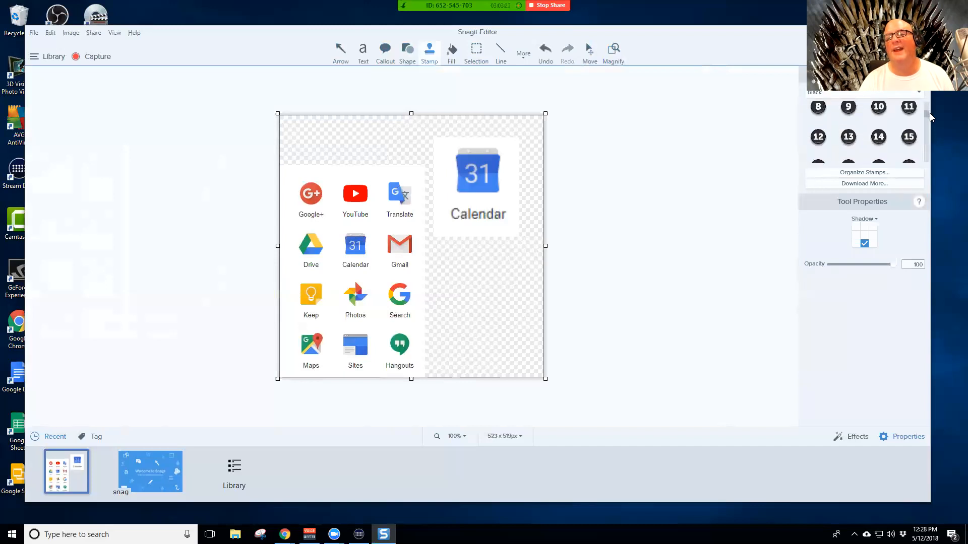
scroll(928, 131, "down", 5)
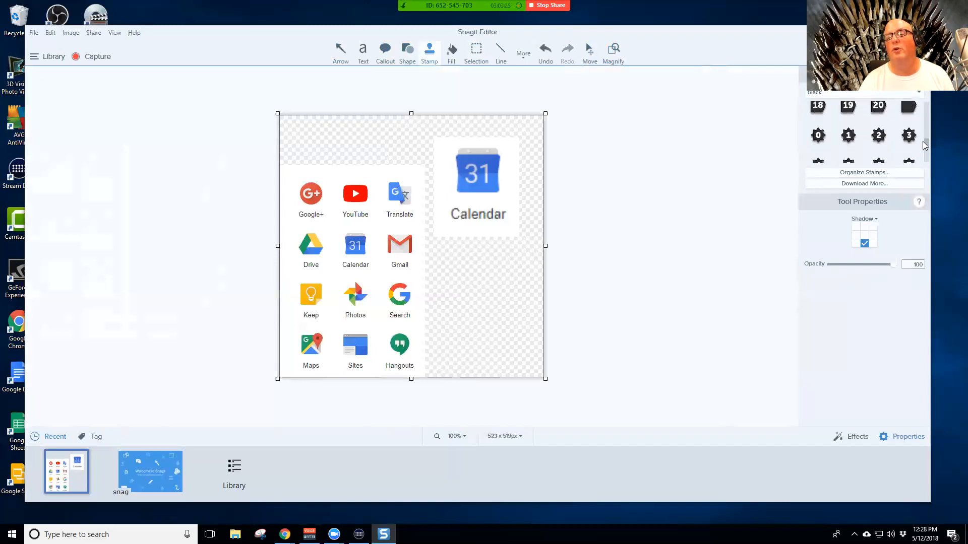
scroll(923, 153, "up", 5)
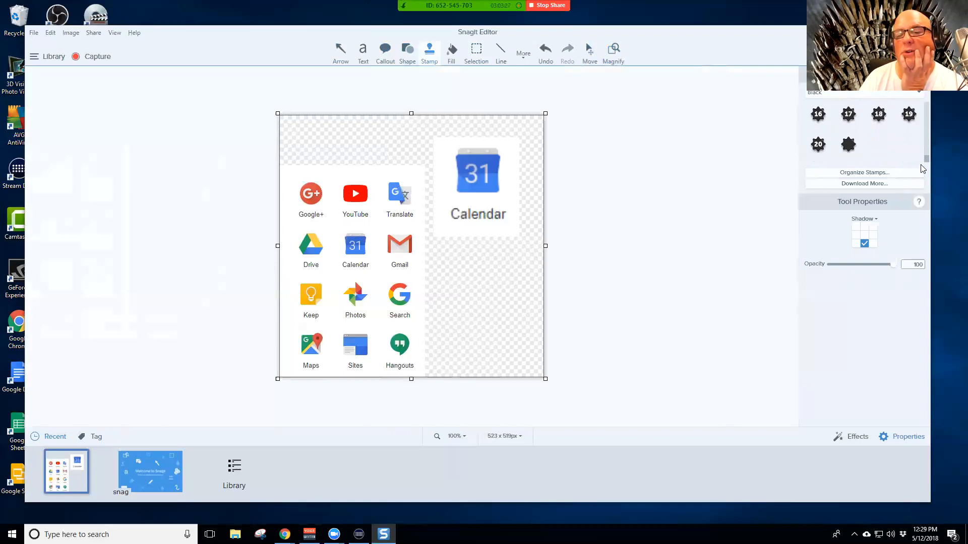
scroll(921, 136, "up", 5)
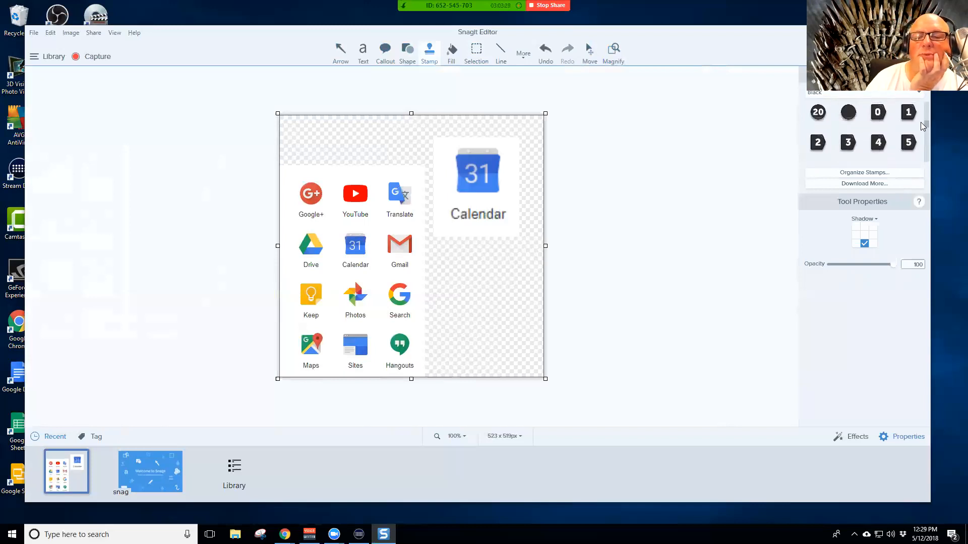
scroll(920, 108, "up", 2)
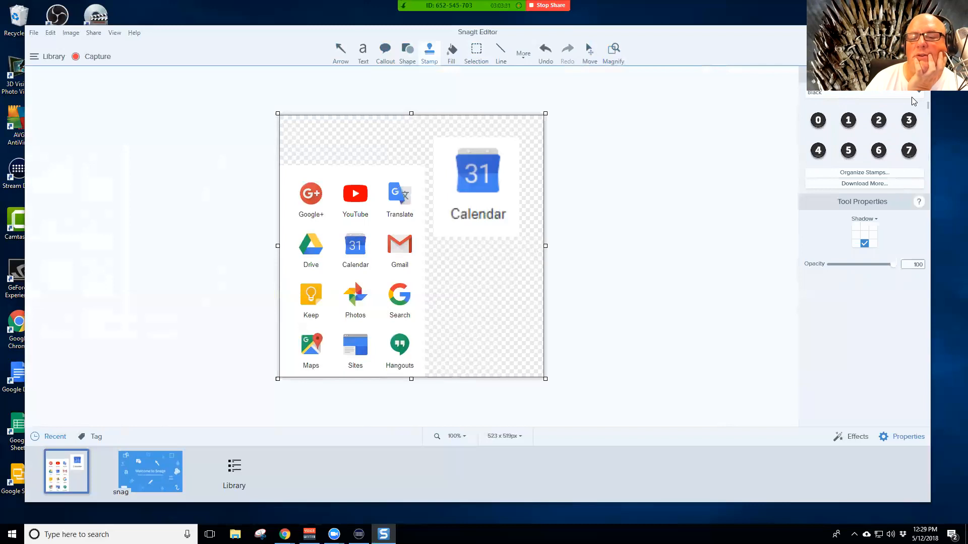
Show the Symbols category again, switch to the Vehicles category and look through the vehicle stamps
left_click(917, 93)
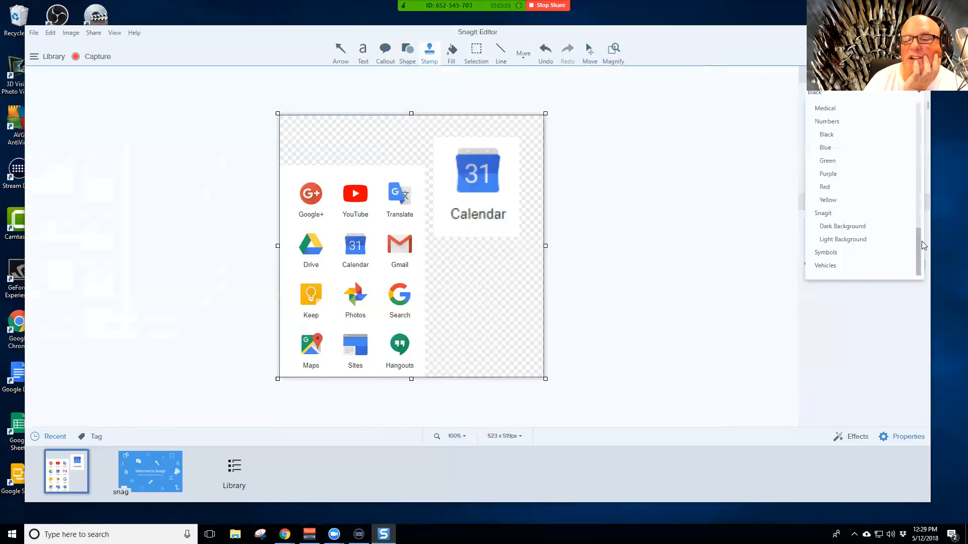
left_click(826, 253)
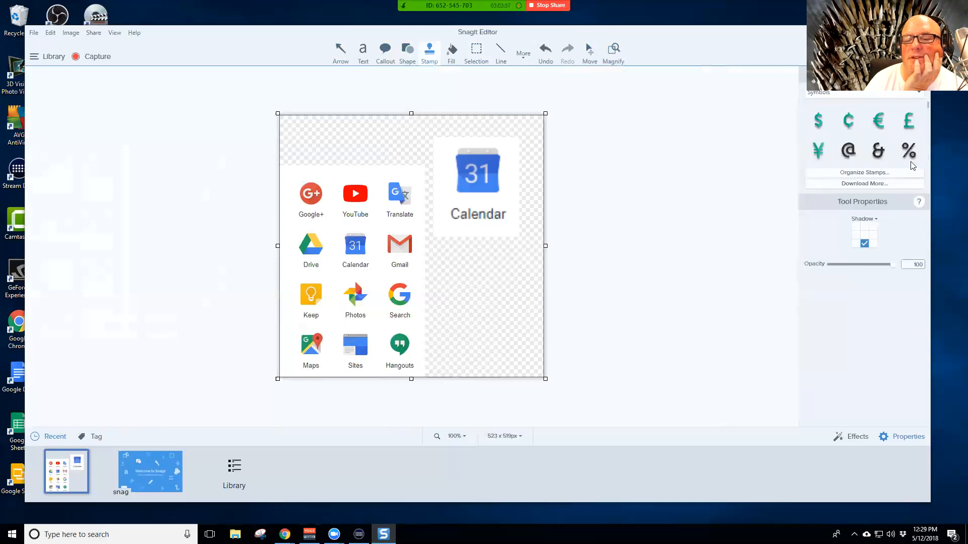
left_click(917, 93)
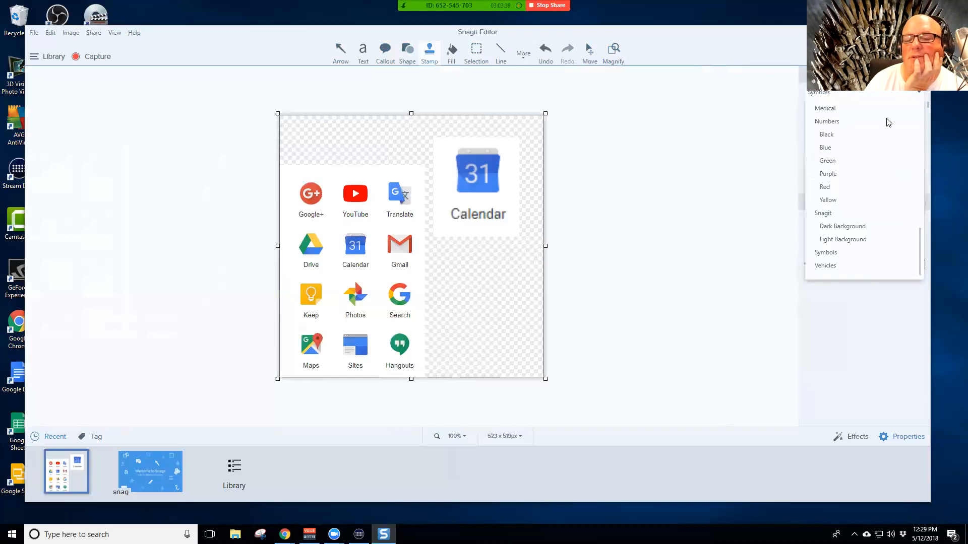
left_click(840, 266)
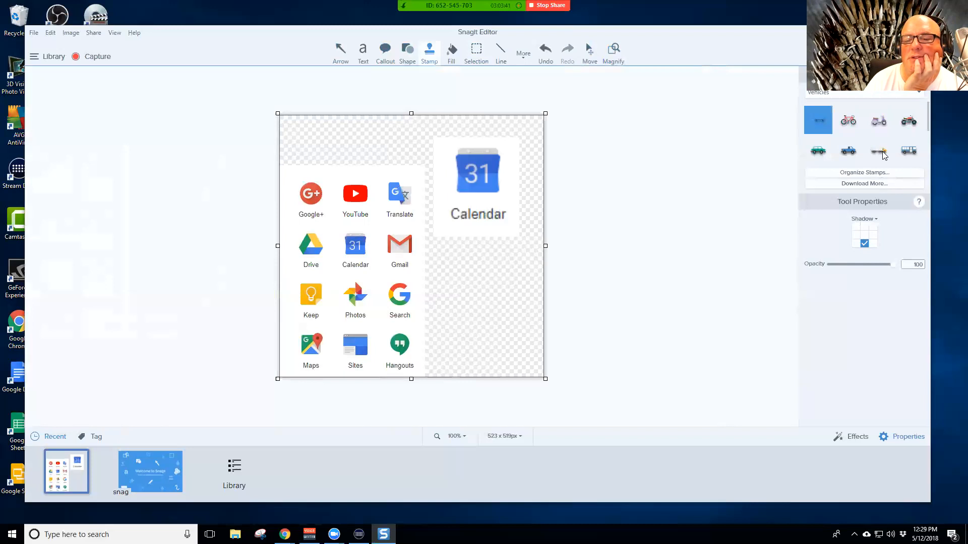
scroll(873, 137, "down", 1)
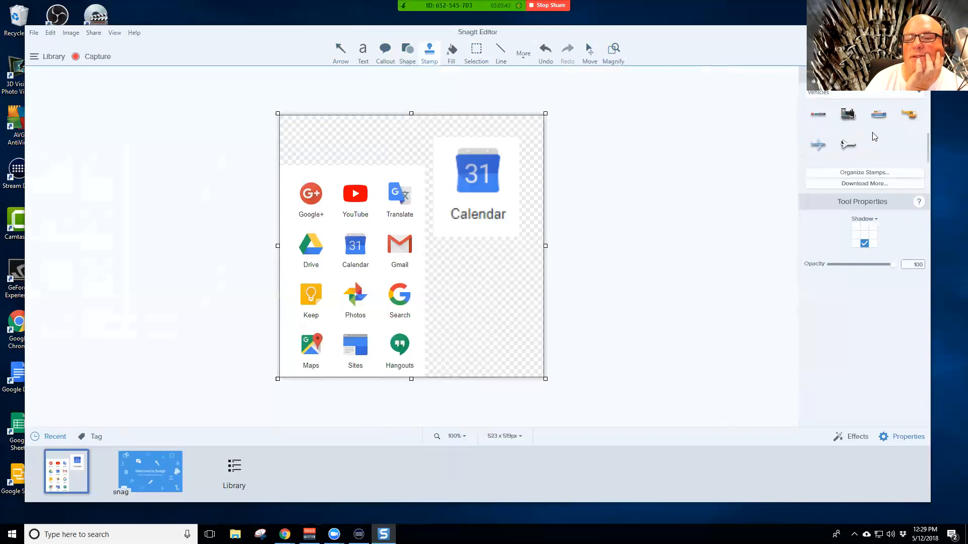
Browse the available stamps in the Vehicles and Symbols collections
scroll(876, 141, "up", 1)
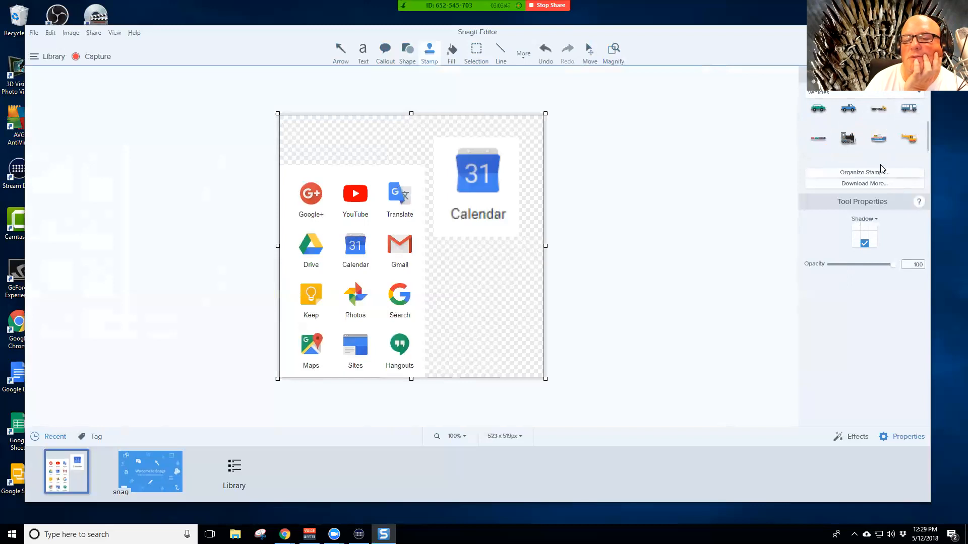
scroll(902, 150, "up", 1)
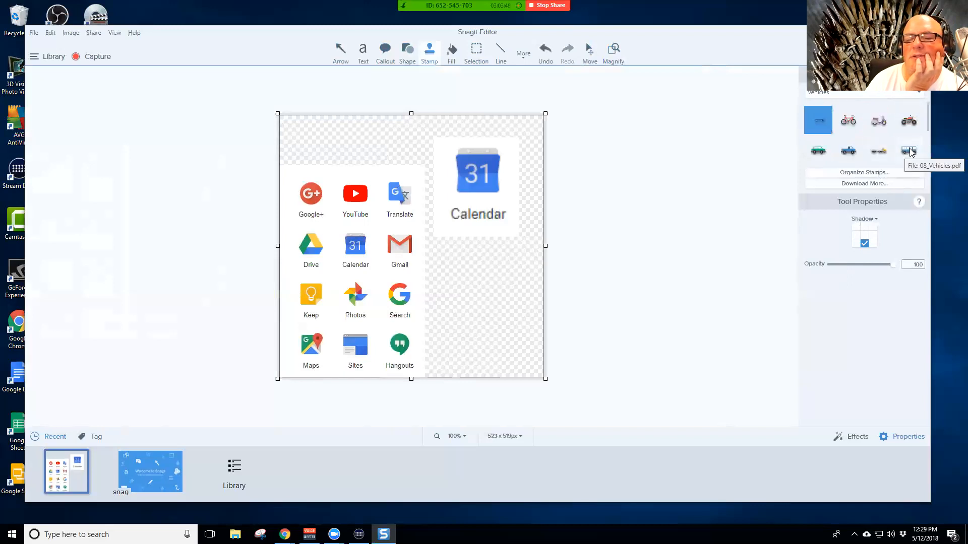
scroll(907, 146, "down", 3)
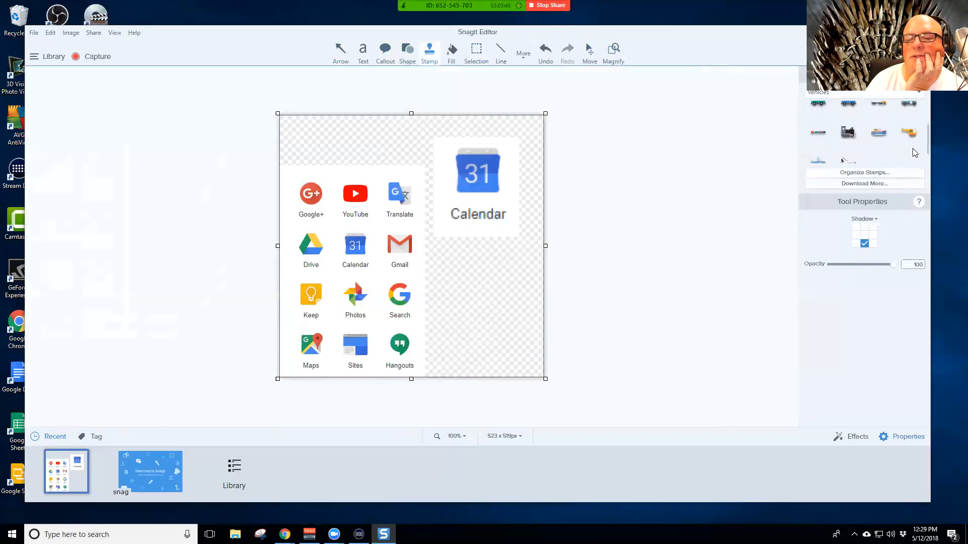
left_click(919, 92)
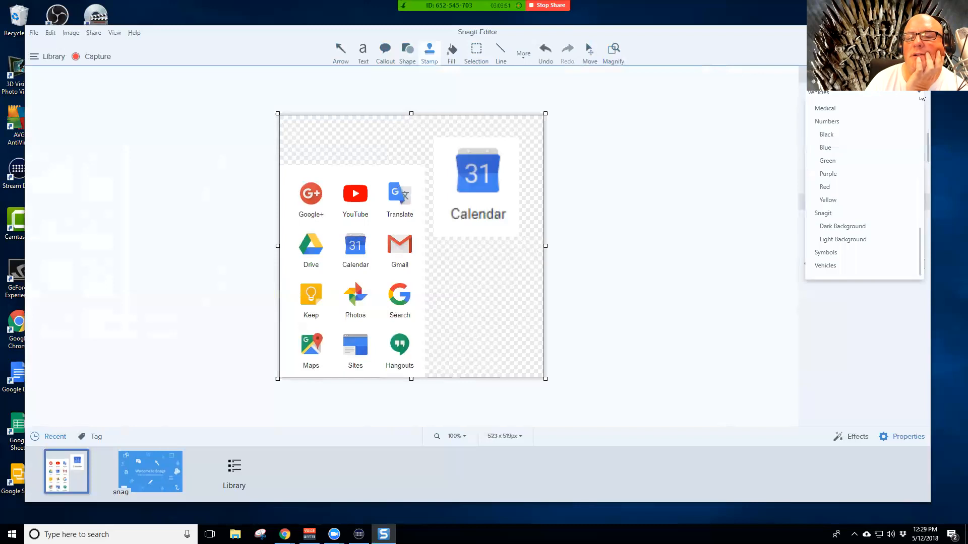
left_click(826, 253)
scroll(892, 139, "down", 5)
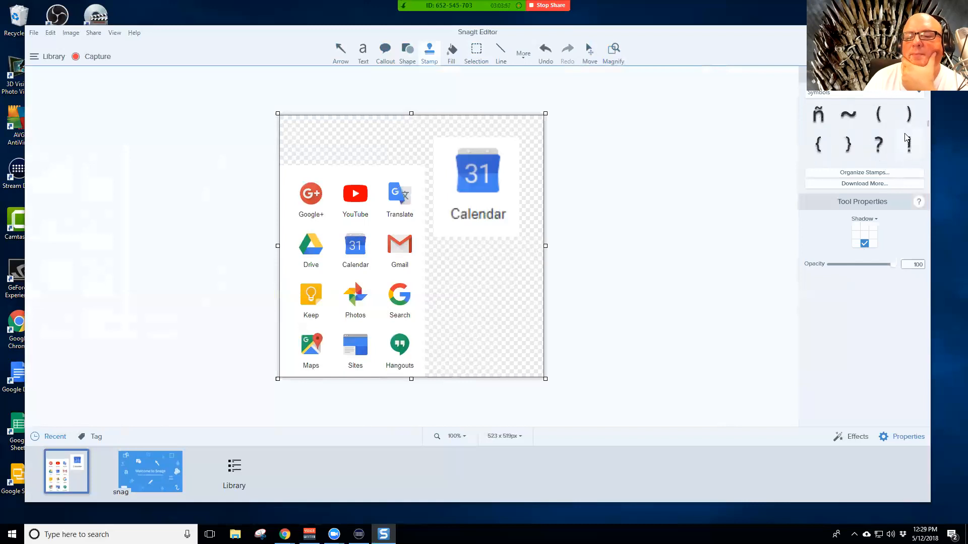
scroll(900, 139, "down", 5)
scroll(904, 138, "up", 5)
scroll(906, 142, "up", 4)
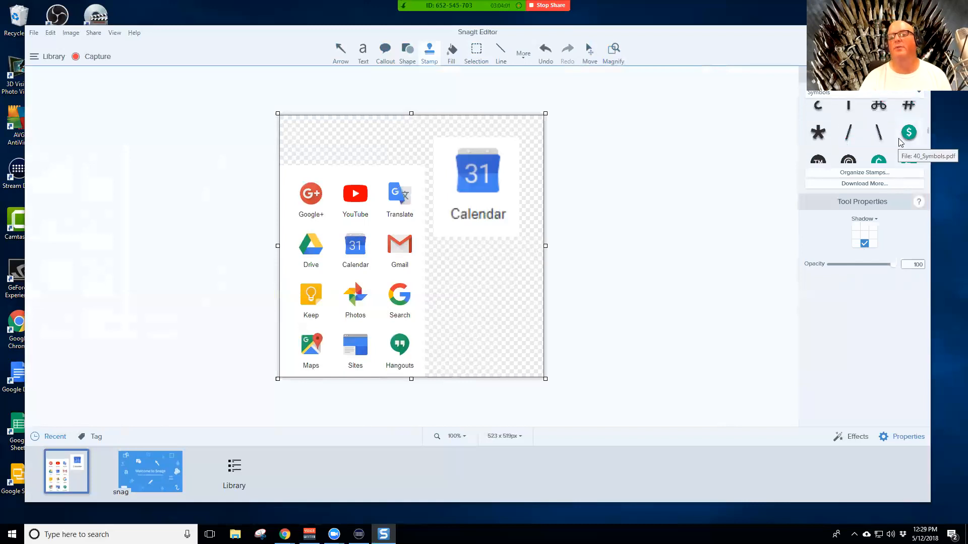
Place the lowercase "h" and "i" stamps from the Hand-Drawn English collection side by side near the Gmail icon
left_click(918, 94)
scroll(873, 142, "up", 8)
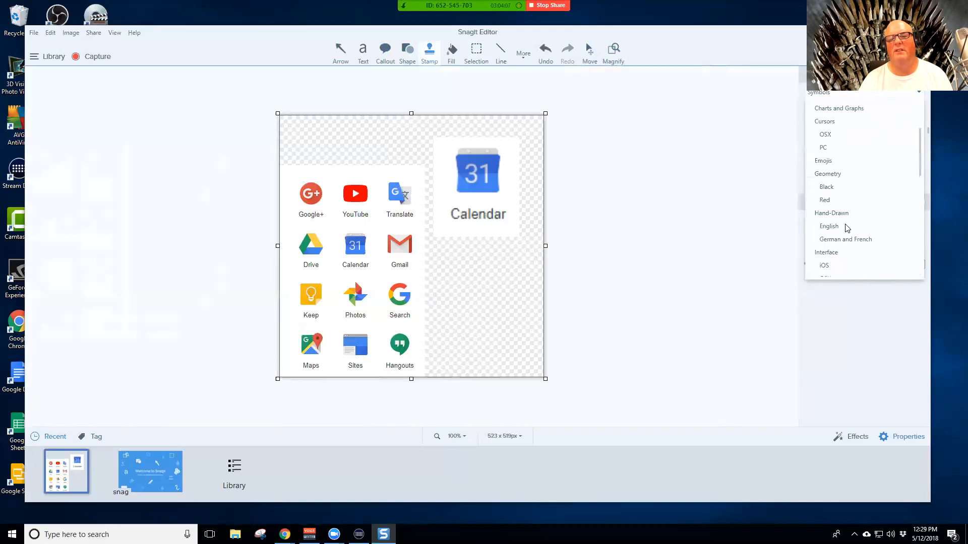
left_click(827, 226)
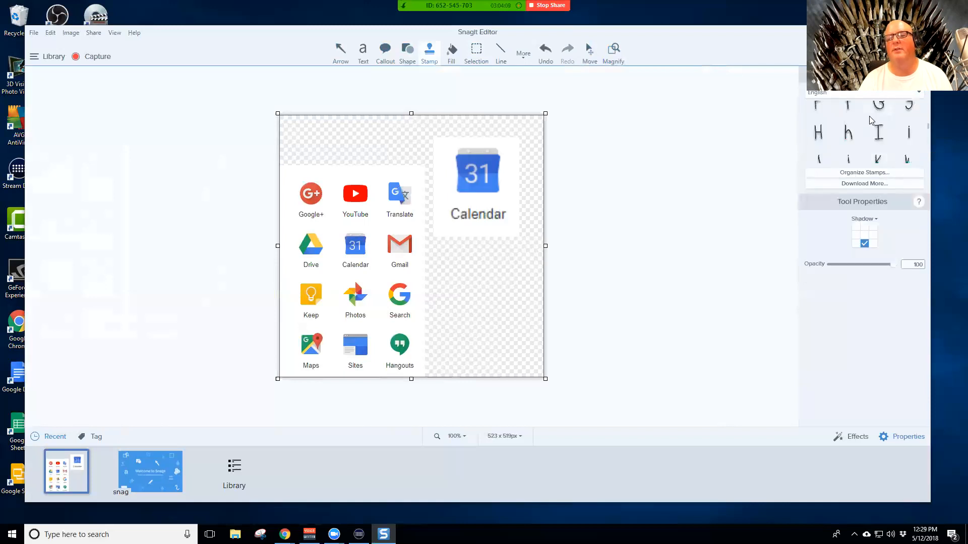
scroll(841, 132, "down", 1)
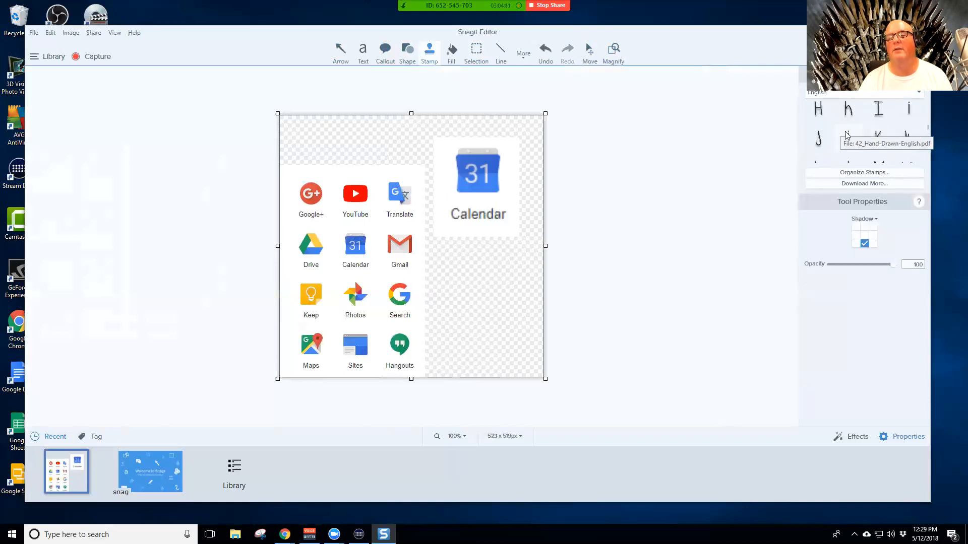
left_click(848, 112)
left_click(418, 265)
scroll(846, 133, "up", 1)
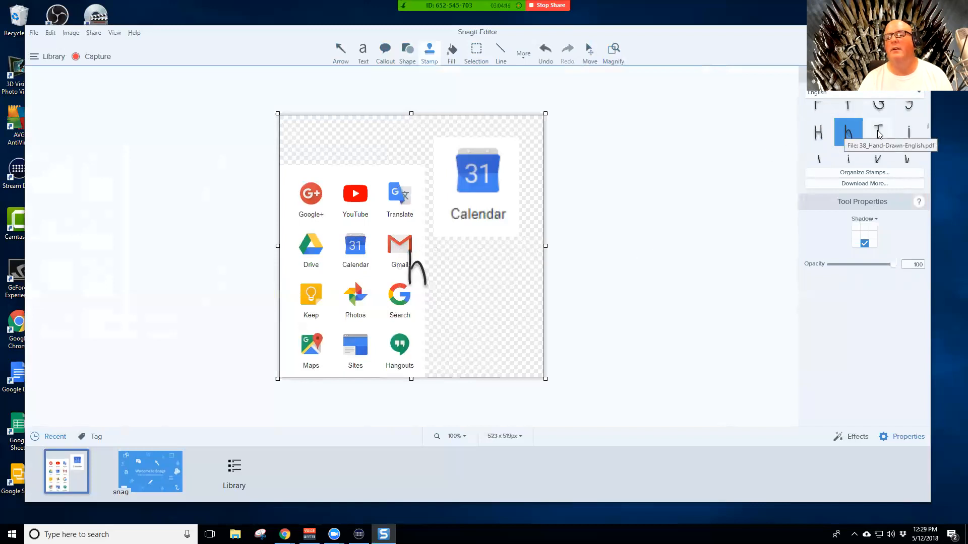
left_click(908, 132)
left_click(438, 272)
Delete the hand-drawn "i" and "h" stamps from the image
left_click(433, 274)
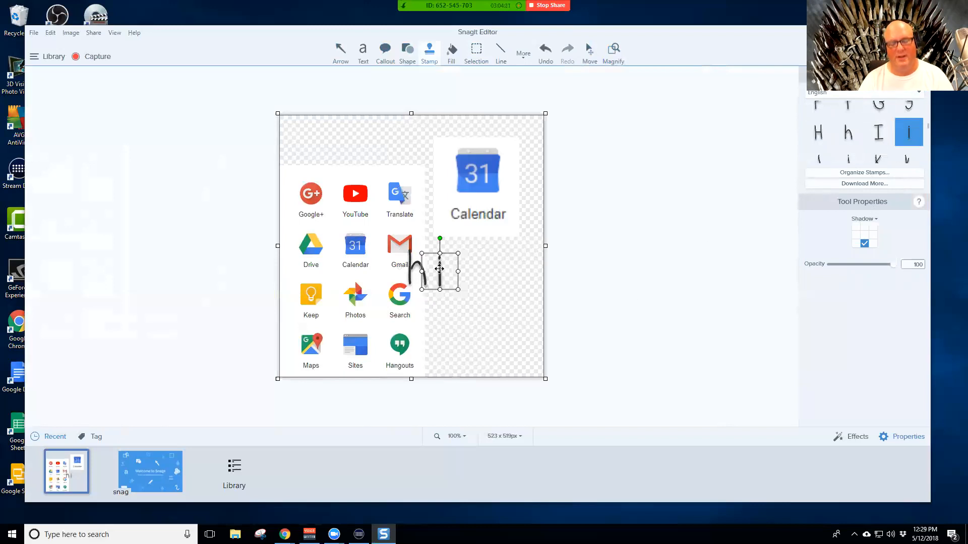
key("Delete")
left_click(422, 270)
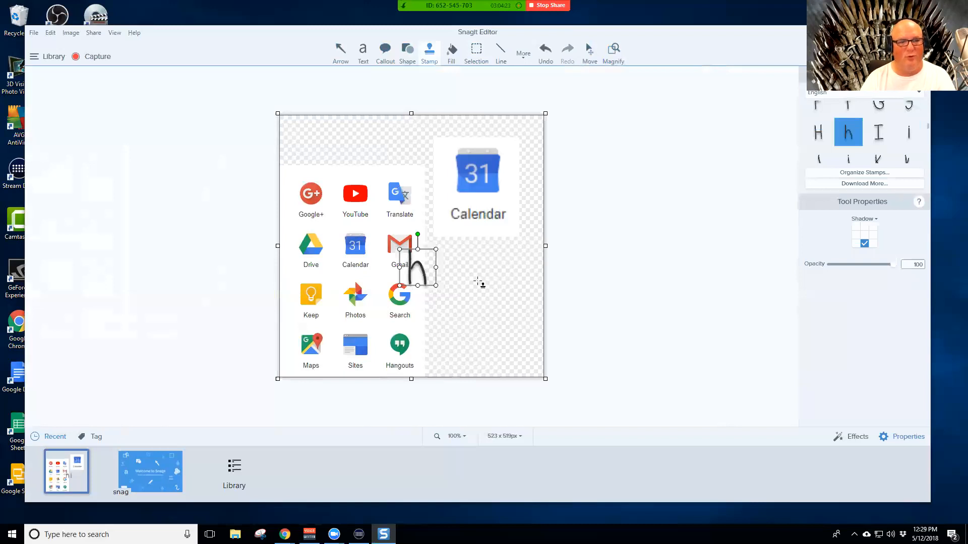
key("Delete")
Examine the Hand-Drawn English stamps, including its symbols, letters and circled numbers
scroll(875, 155, "up", 3)
scroll(874, 155, "up", 6)
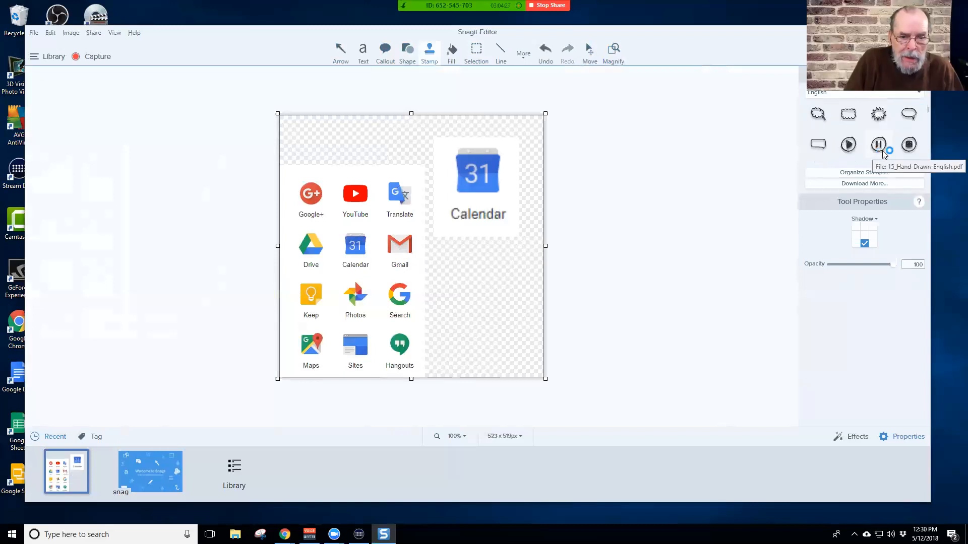
scroll(869, 152, "down", 2)
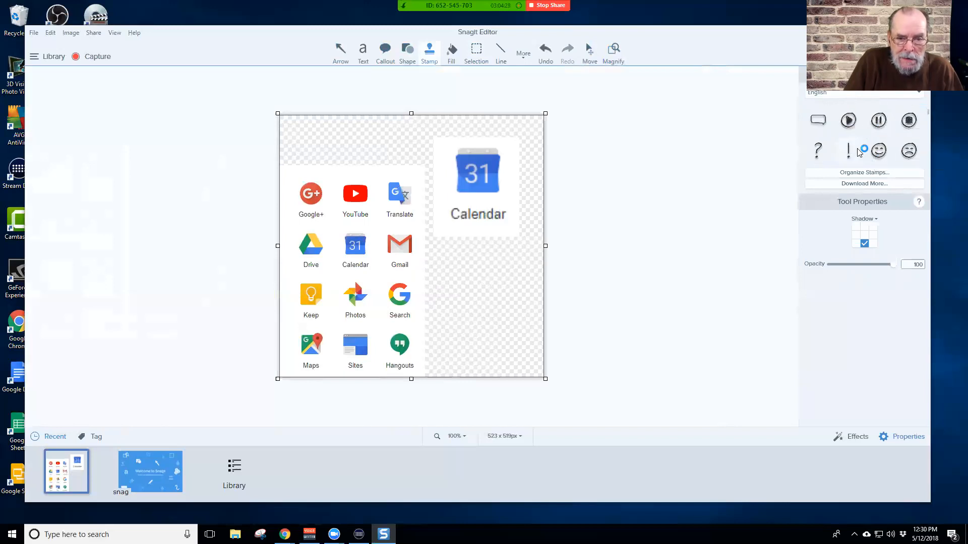
scroll(862, 153, "up", 3)
scroll(860, 155, "up", 1)
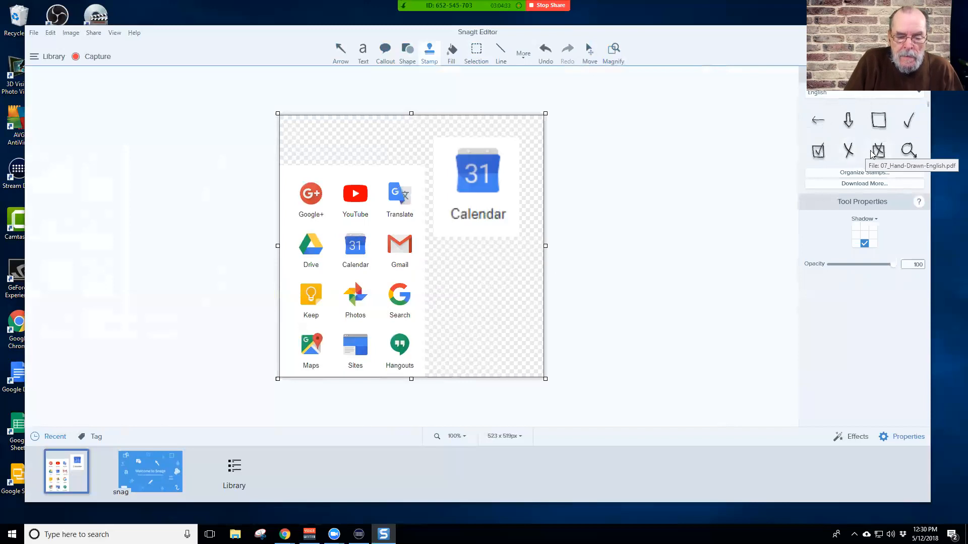
scroll(867, 155, "down", 1)
scroll(868, 151, "down", 4)
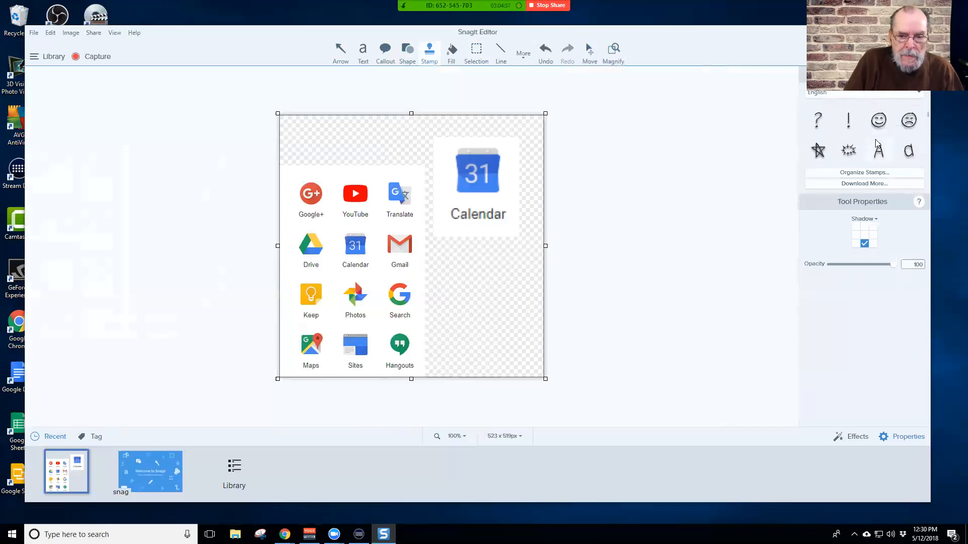
scroll(872, 139, "down", 2)
scroll(864, 144, "down", 10)
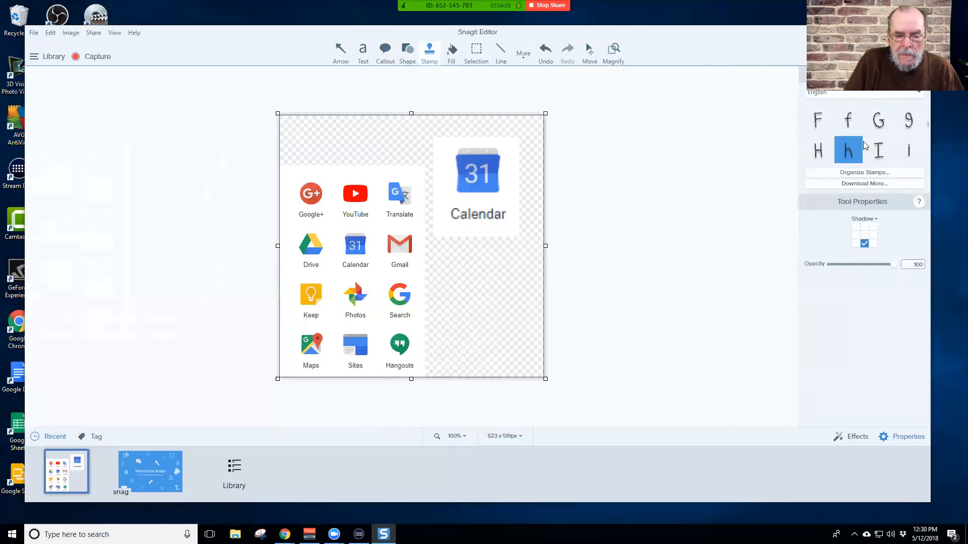
scroll(865, 146, "down", 5)
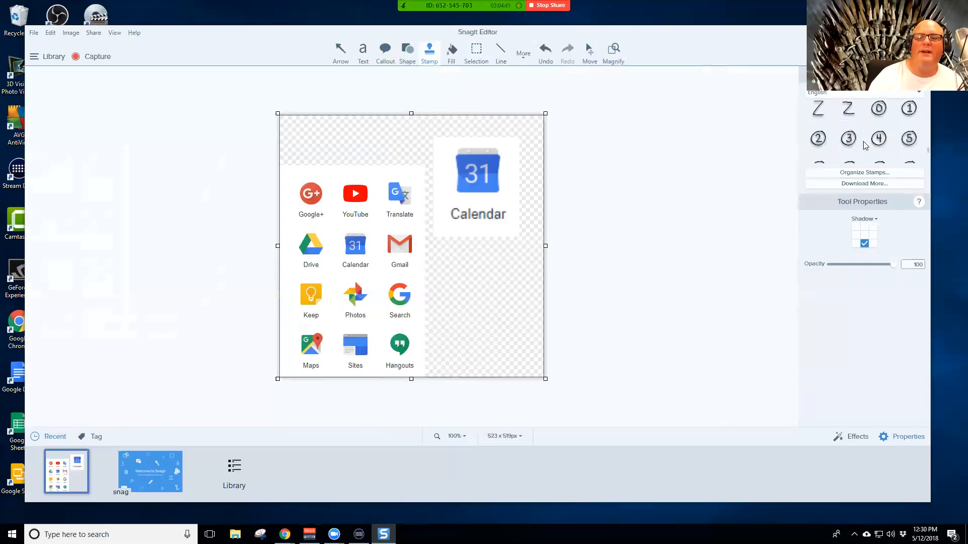
scroll(865, 146, "up", 12)
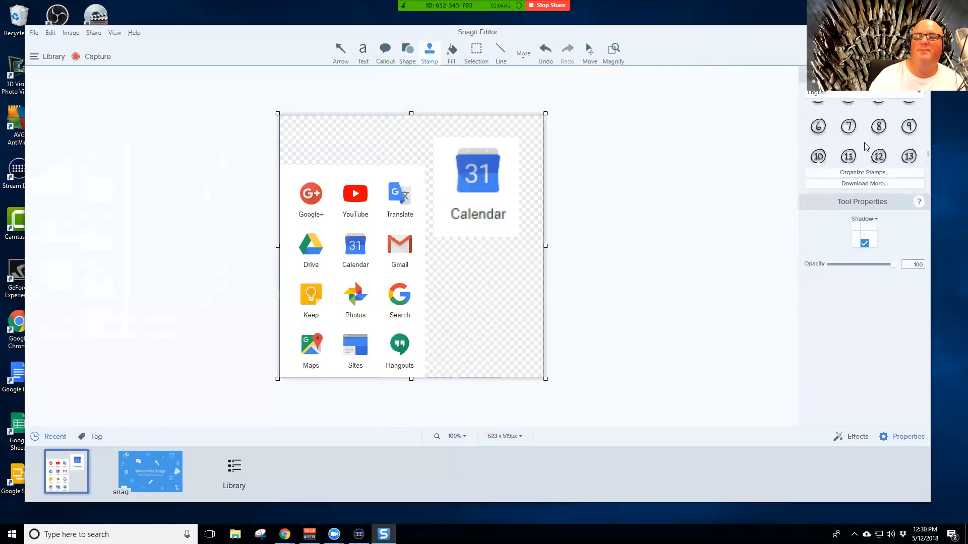
Switch the stamp collection to Accents and place the still-active hand-drawn "h" stamp above the Google app icons
left_click(922, 97)
scroll(872, 172, "up", 3)
scroll(872, 172, "up", 3)
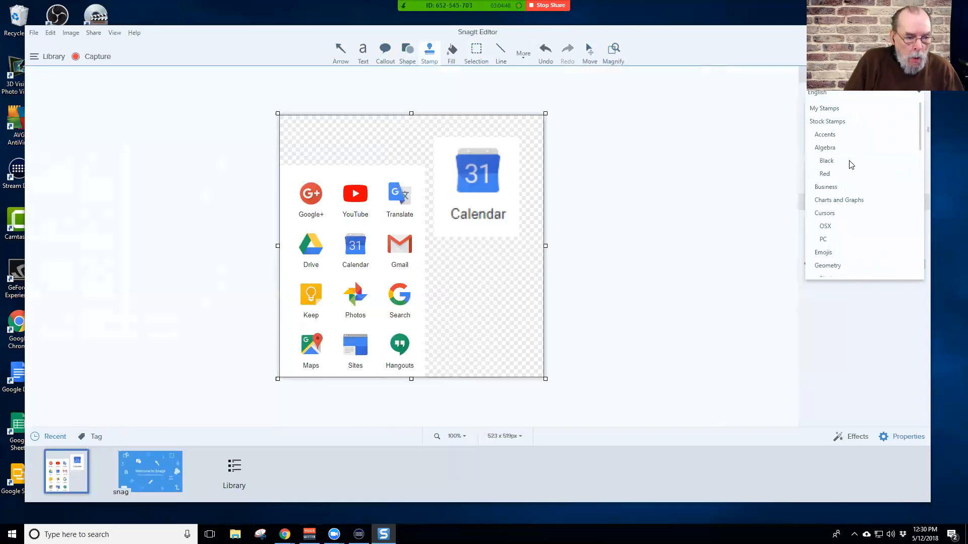
left_click(836, 137)
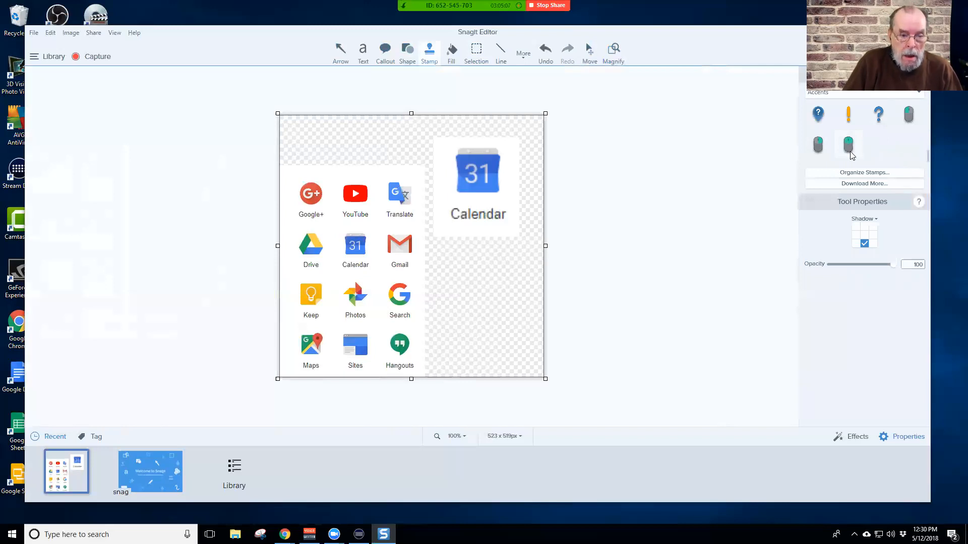
left_click(367, 171)
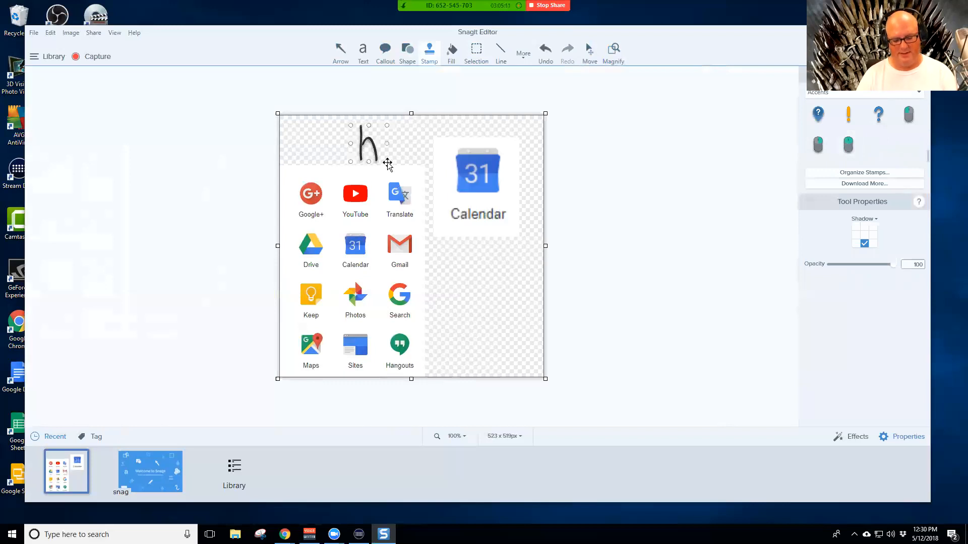
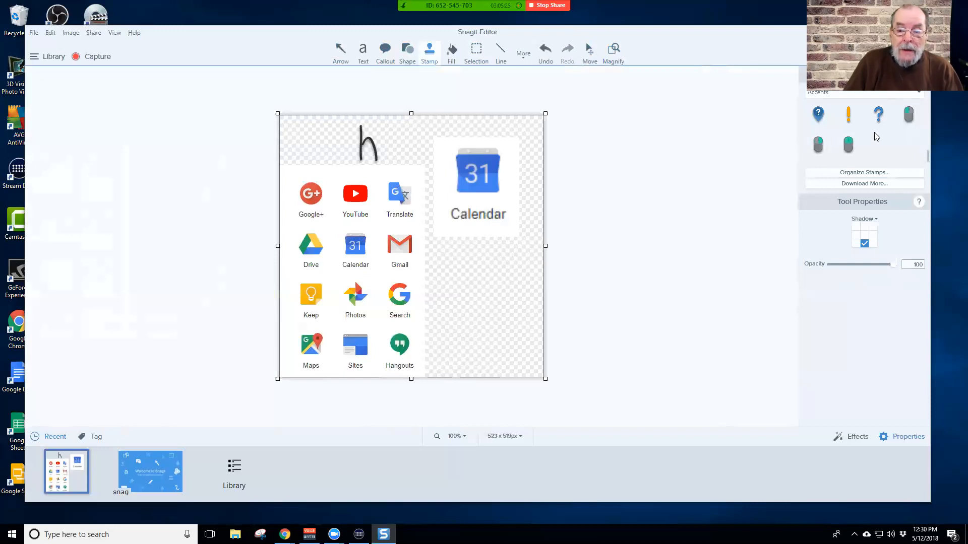
Place the black speaker stamp with sound waves from the Accents collection just below the large Calendar tile
scroll(884, 129, "up", 5)
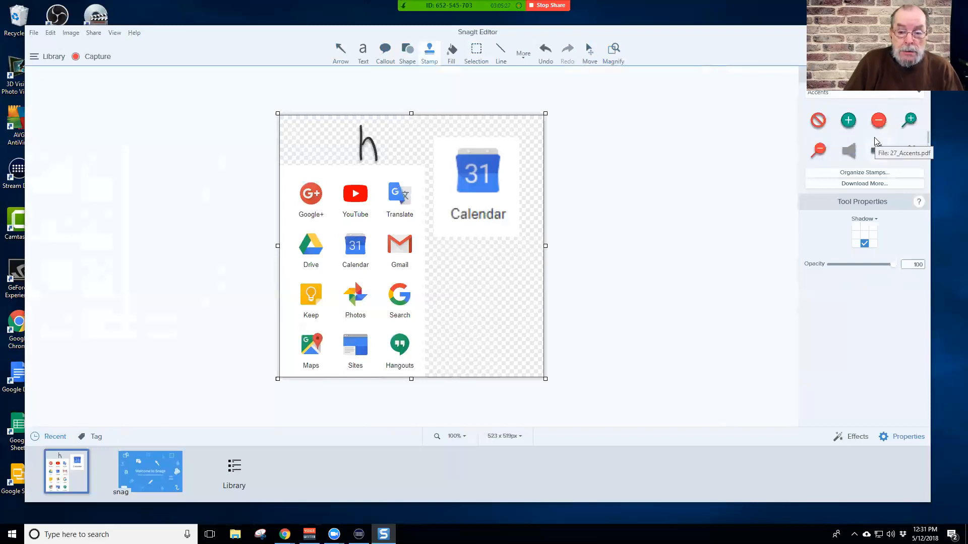
scroll(875, 140, "up", 5)
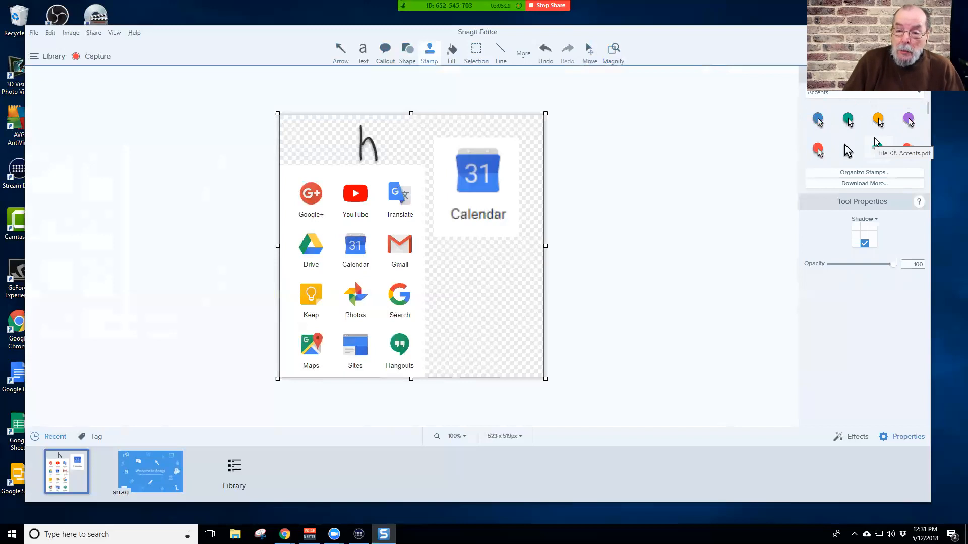
scroll(875, 141, "down", 4)
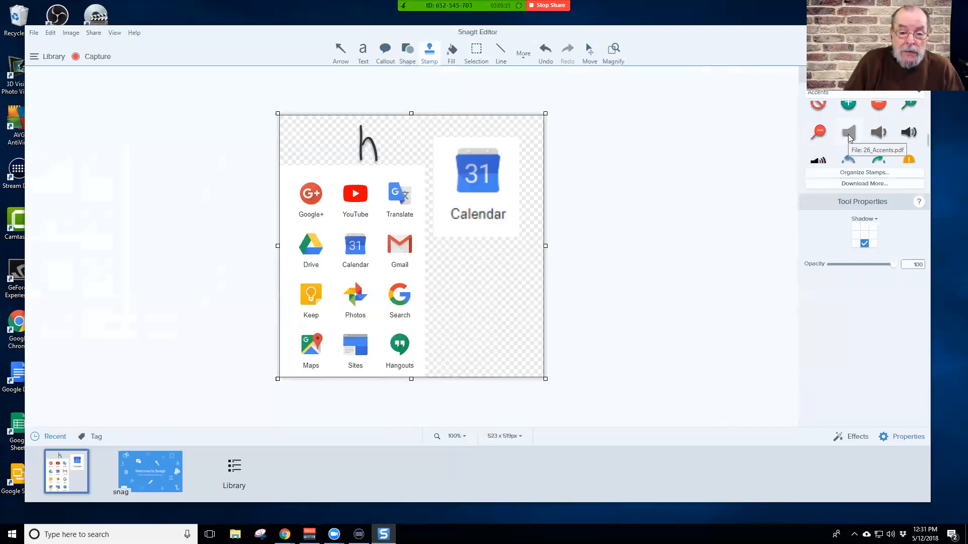
scroll(872, 138, "down", 3)
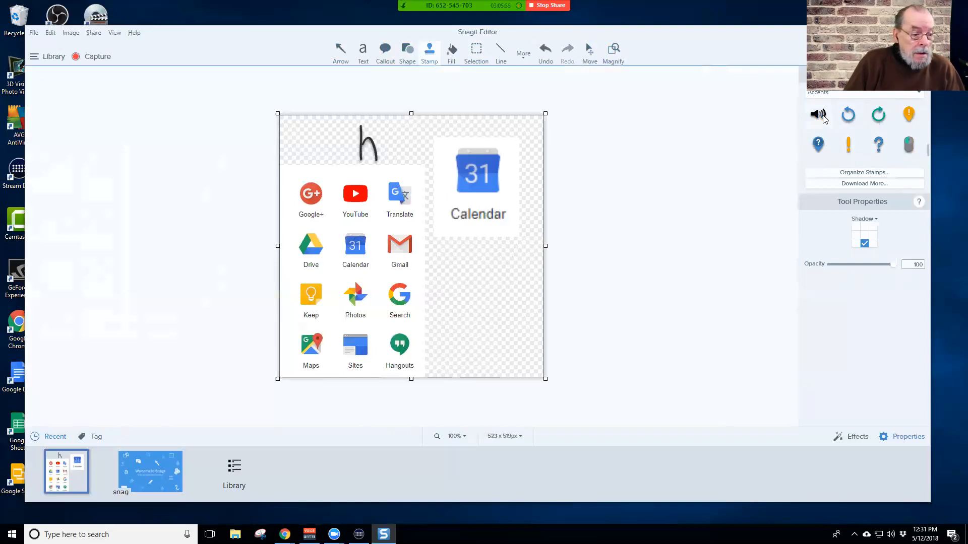
left_click(818, 114)
left_click(441, 248)
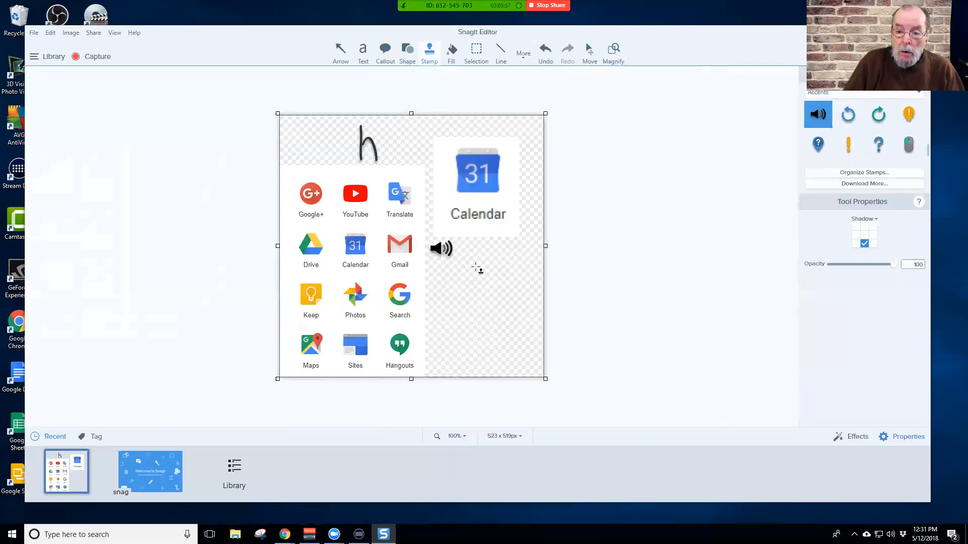
Try enlarging and repositioning the speaker stamp over the app icons, and delete it
left_click(448, 255)
left_click_drag(452, 256, 547, 328)
left_click_drag(512, 292, 436, 299)
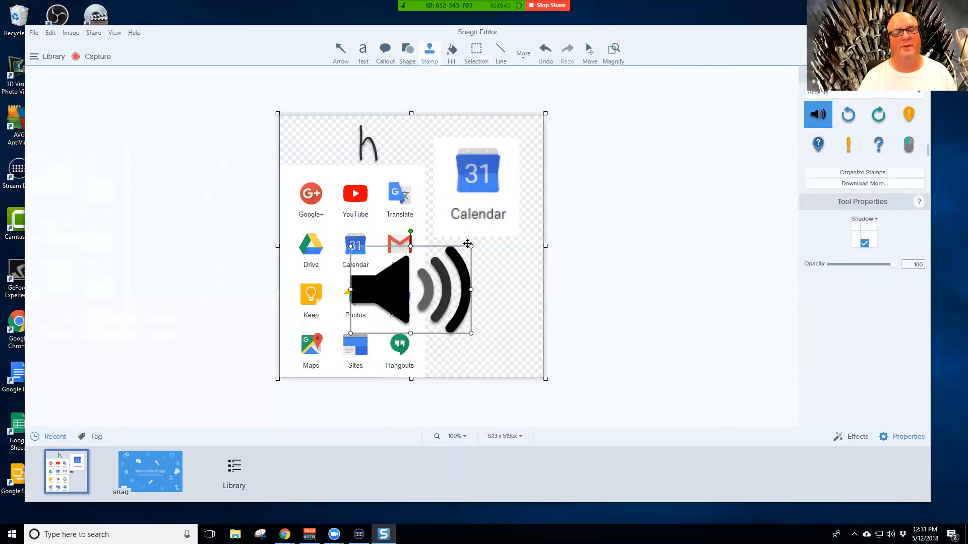
left_click_drag(471, 244, 523, 214)
left_click_drag(479, 260, 459, 285)
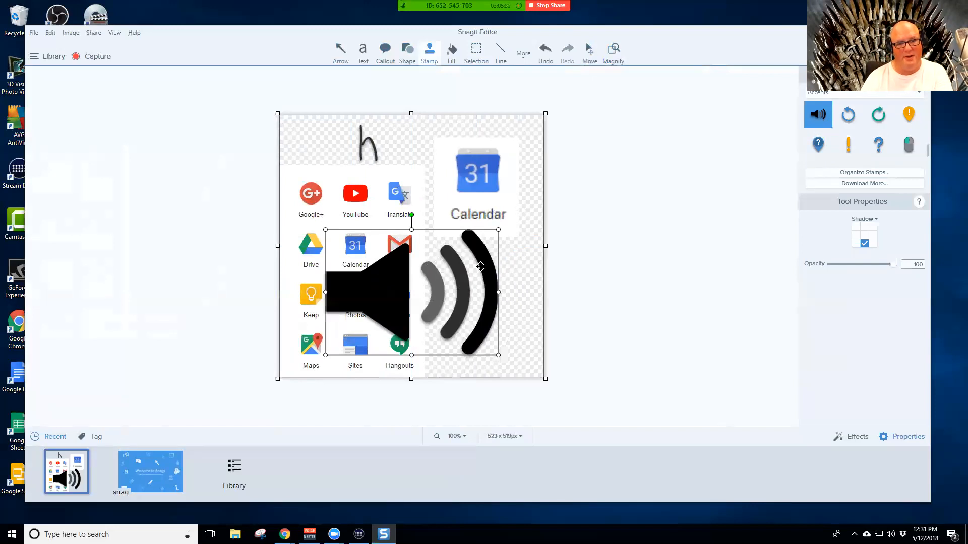
key("Delete")
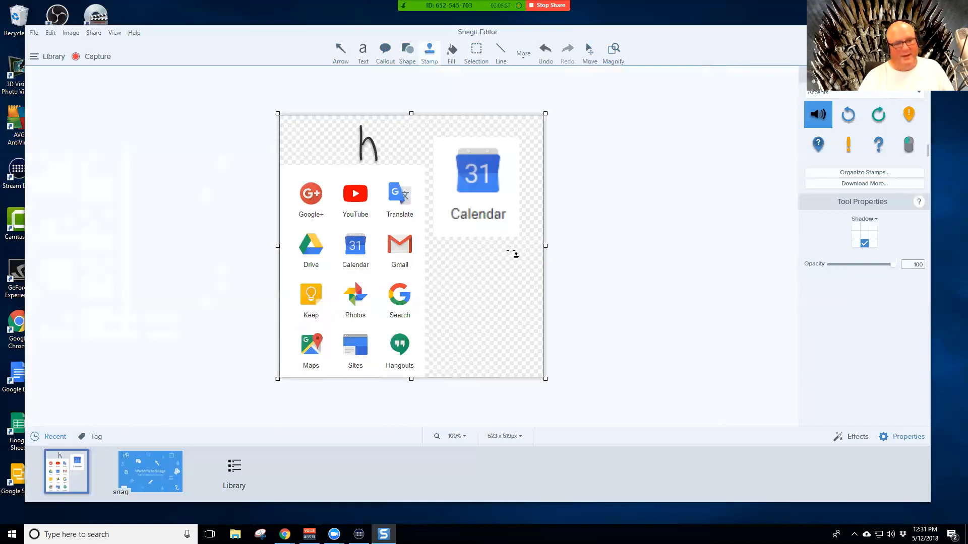
Try a horizontal perspective tilt of about 46% on the whole capture, and set the Horizontal value back to 0%
left_click(851, 436)
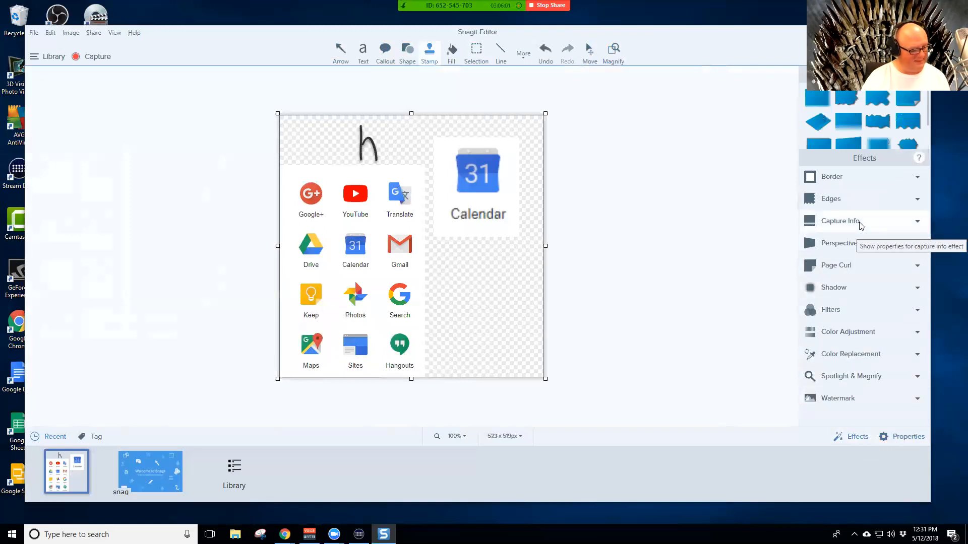
left_click(848, 247)
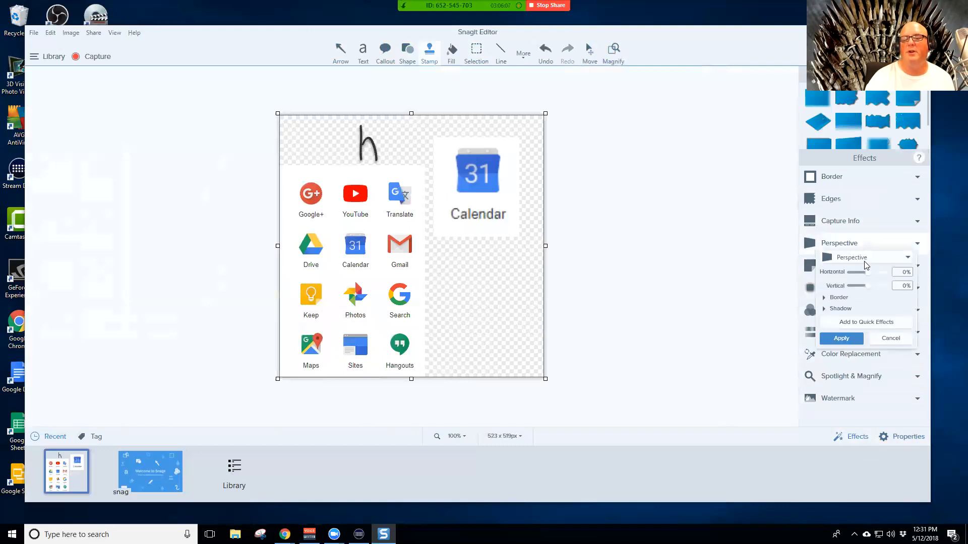
left_click_drag(869, 272, 880, 276)
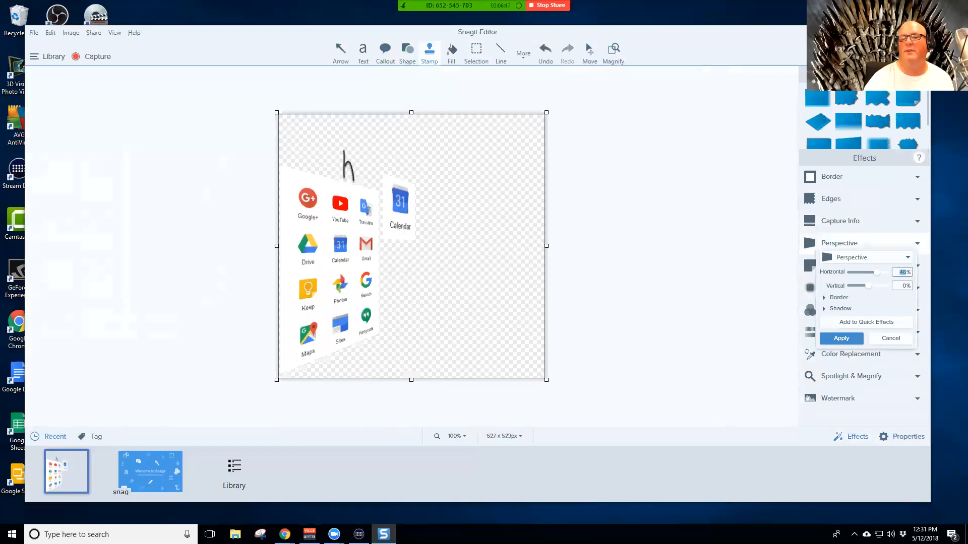
type("0")
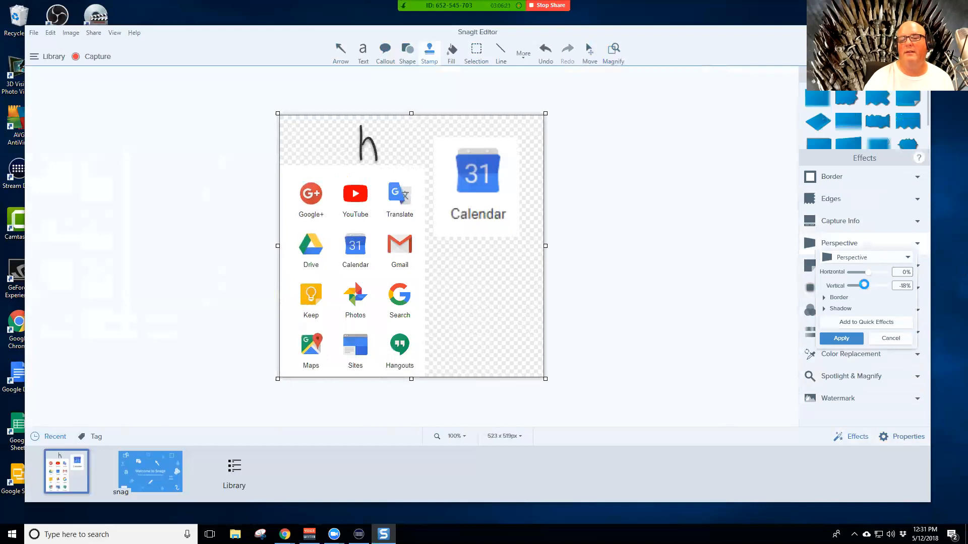
Try vertical perspective tilts of -35% and -5%, set the Vertical value back to 0%, and cancel the Perspective effect
left_click_drag(864, 285, 861, 286)
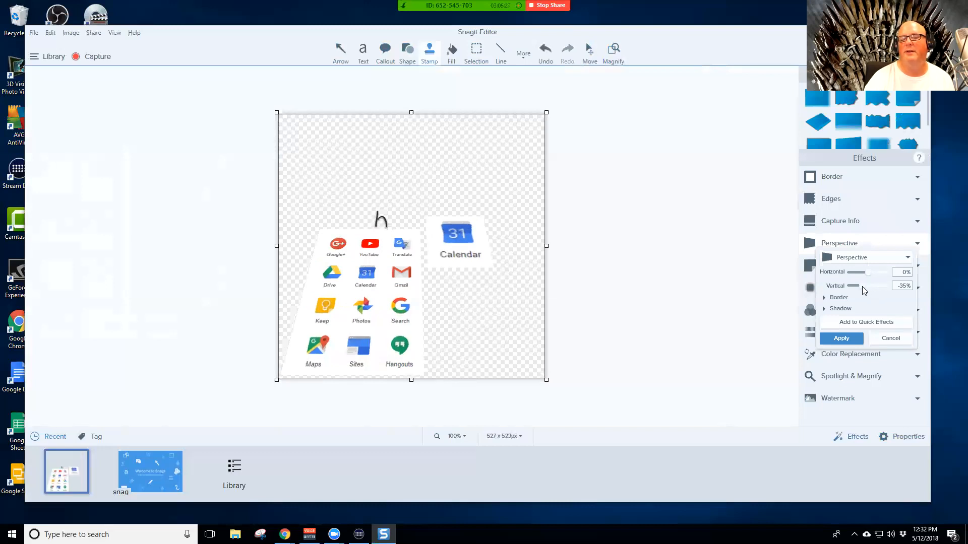
mouse_move(865, 286)
left_mouse_down()
mouse_move(879, 285)
mouse_move(868, 285)
left_mouse_up()
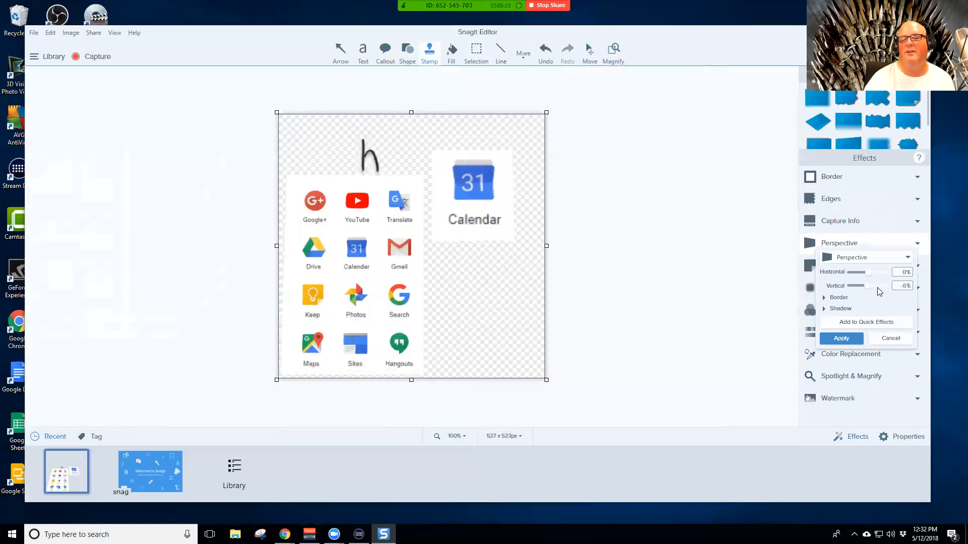
left_click_drag(899, 286, 911, 287)
type("0")
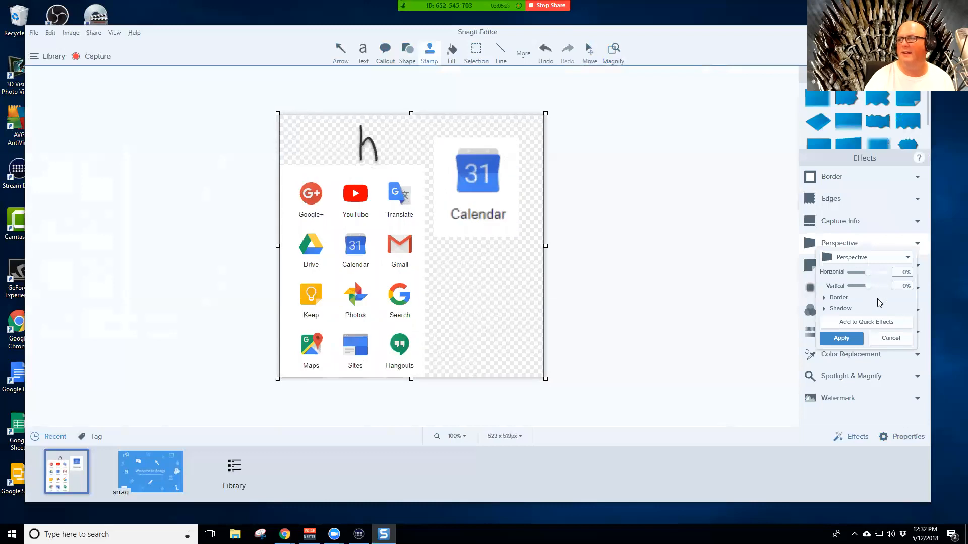
left_click(890, 339)
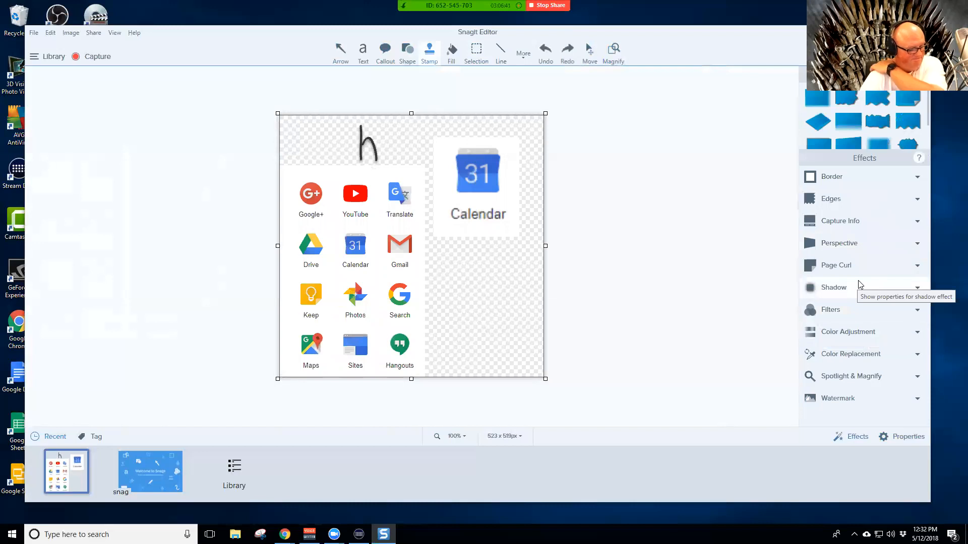
Select the Gmail icon, try Spotlight & Magnify at 268% zoom, offset 52% horizontally and 25% vertically with a drop shadow, and cancel it
left_click(867, 381)
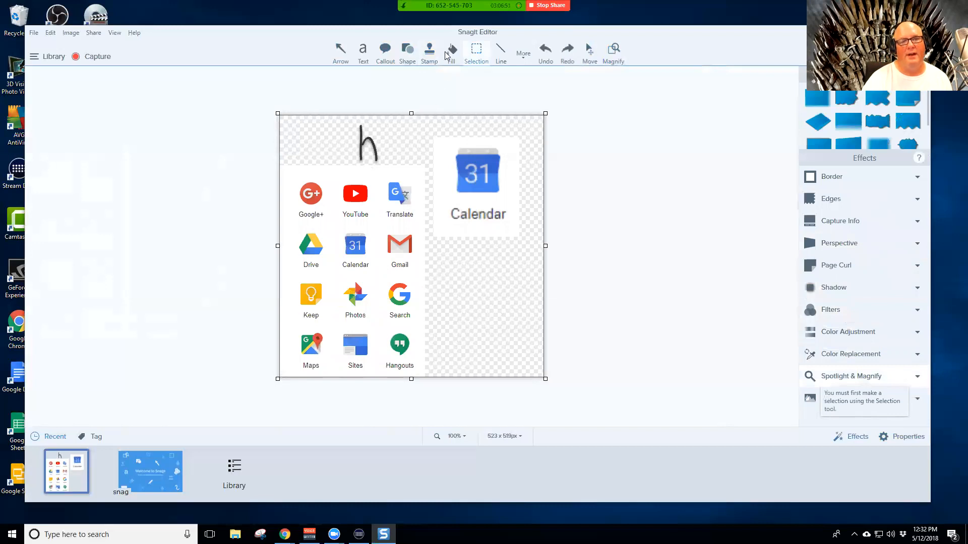
left_click(479, 51)
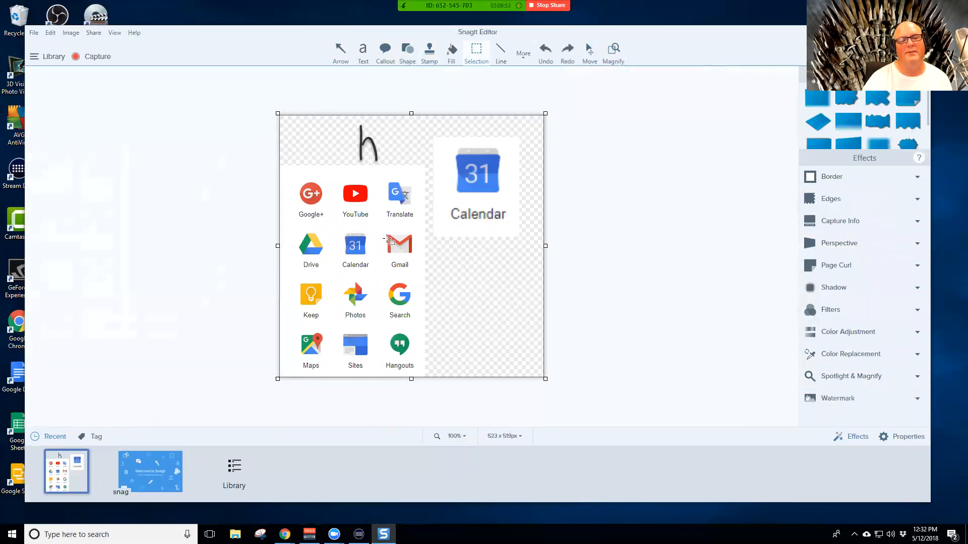
left_click_drag(378, 229, 421, 277)
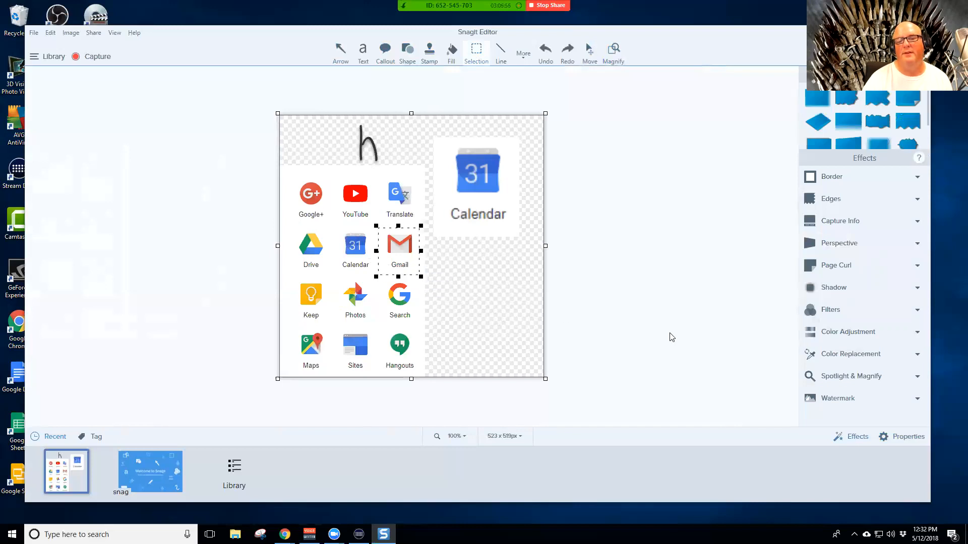
left_click(856, 377)
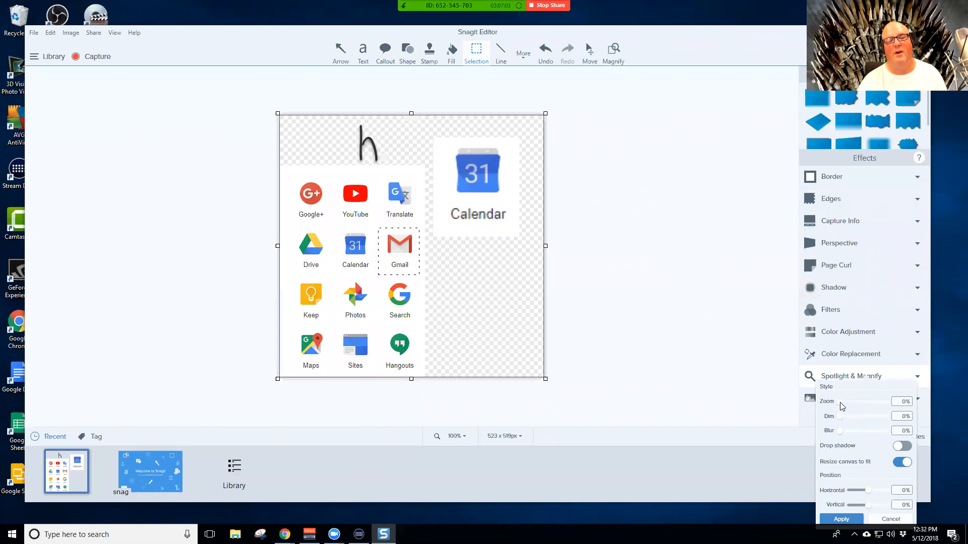
left_click_drag(839, 401, 864, 402)
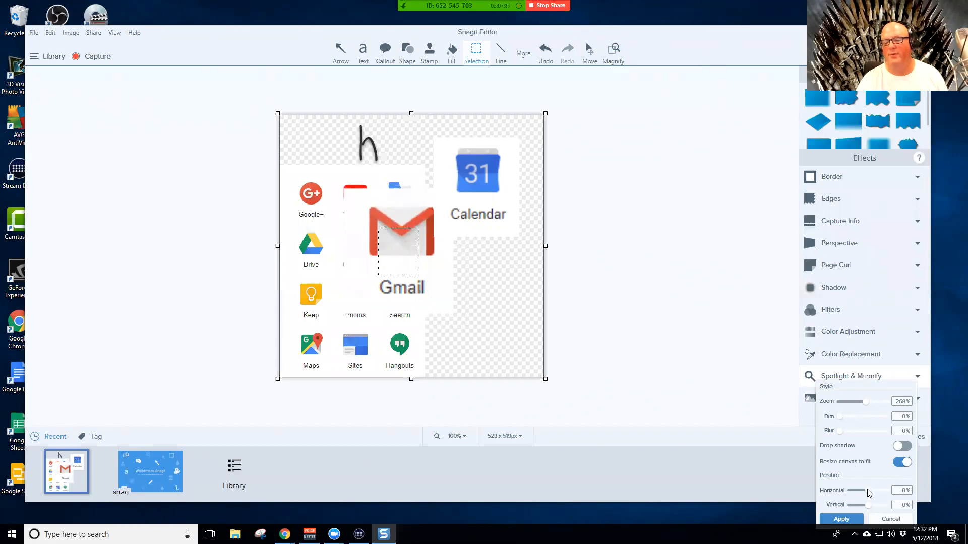
left_click_drag(876, 491, 874, 507)
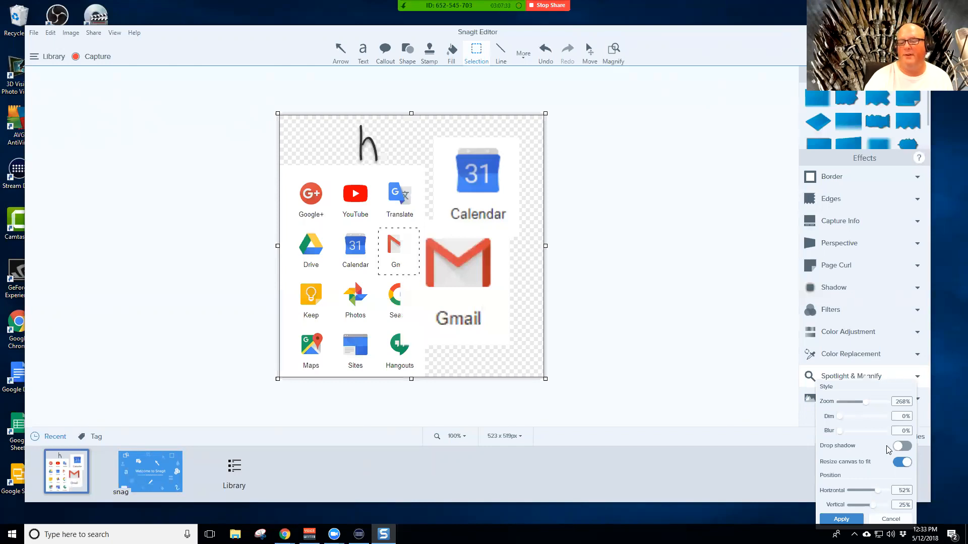
left_click(902, 446)
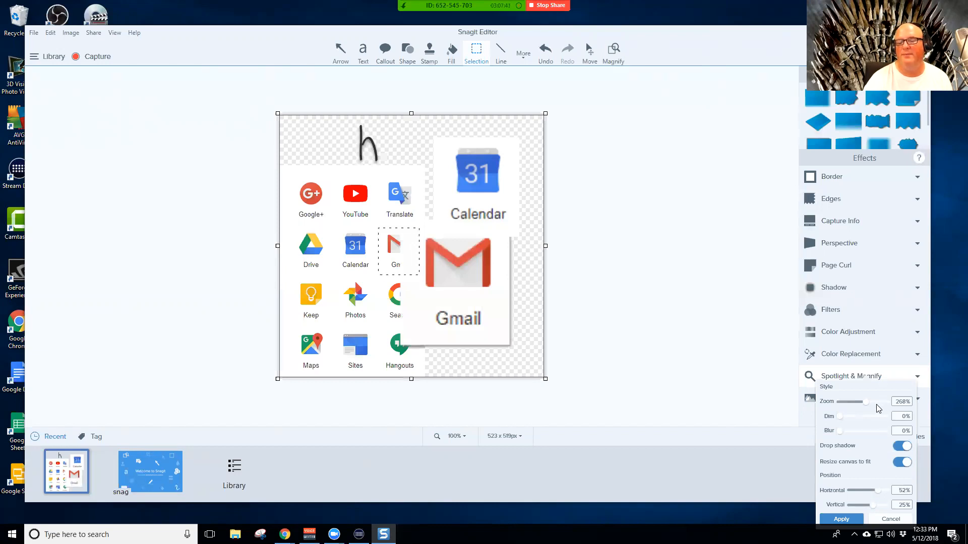
left_click(890, 519)
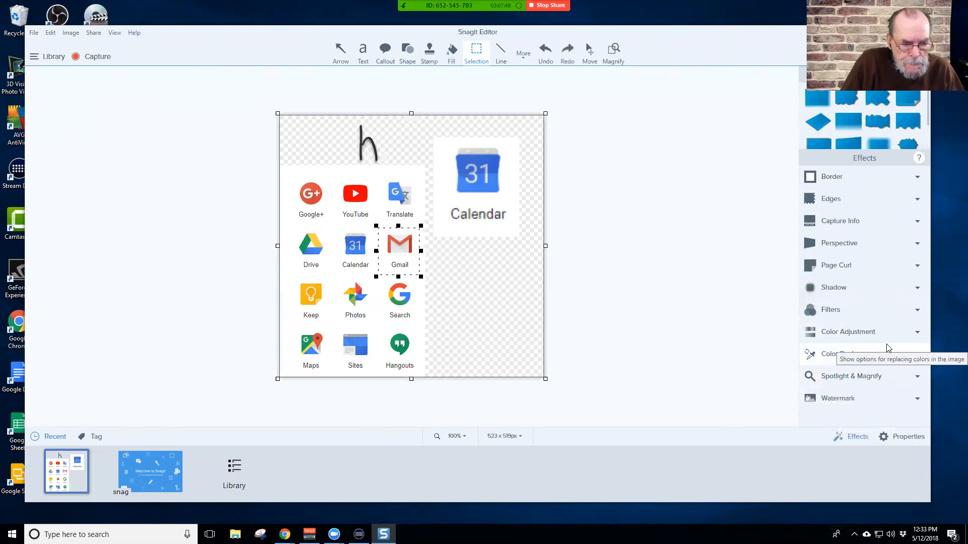
Clear the Gmail selection, try a Color Adjustment with brightness at 2%, and cancel it
left_click(915, 333)
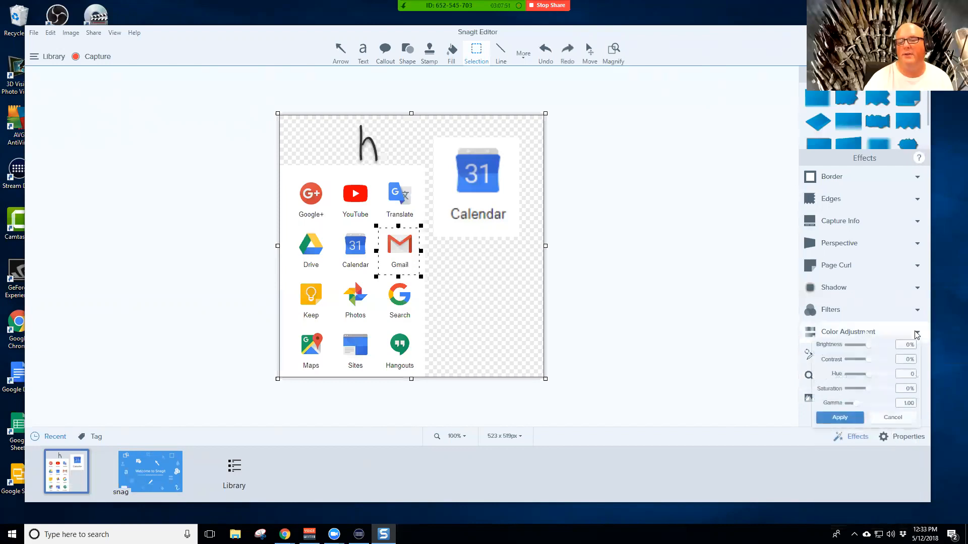
left_click(510, 252)
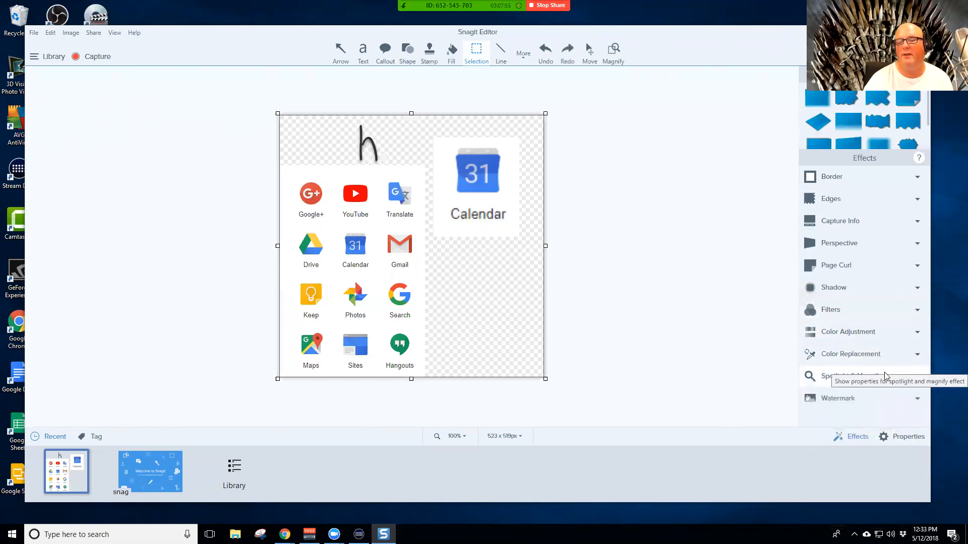
left_click(872, 332)
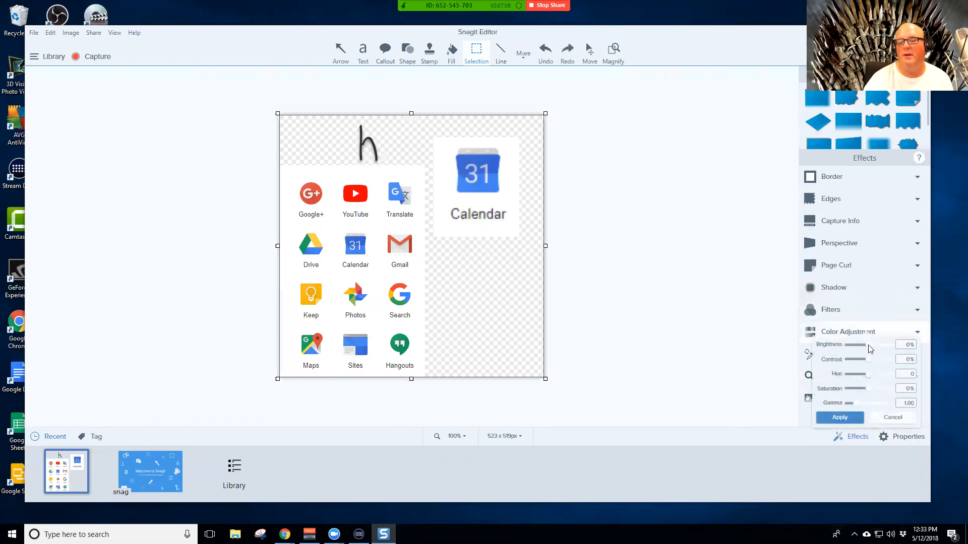
mouse_move(869, 346)
left_mouse_down()
mouse_move(859, 348)
mouse_move(869, 346)
left_mouse_up()
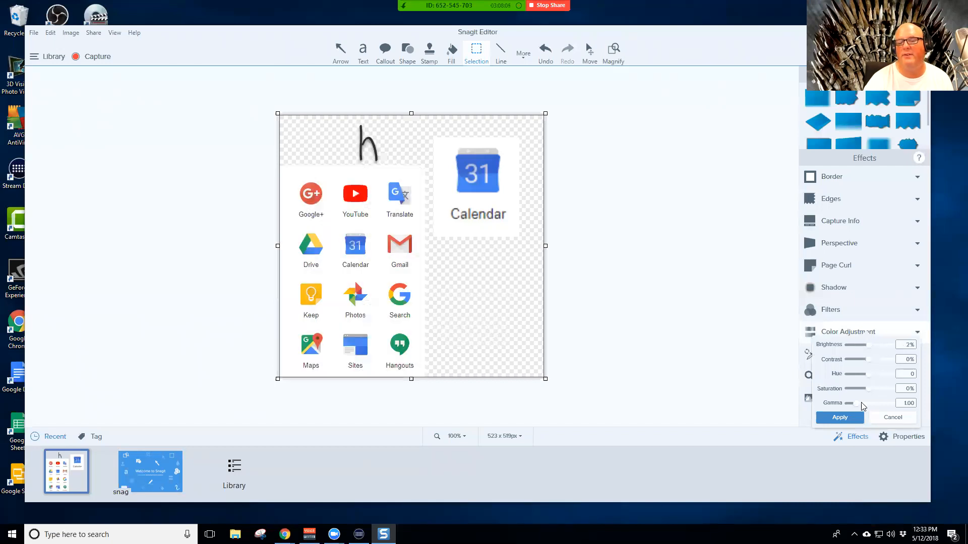
left_click(891, 418)
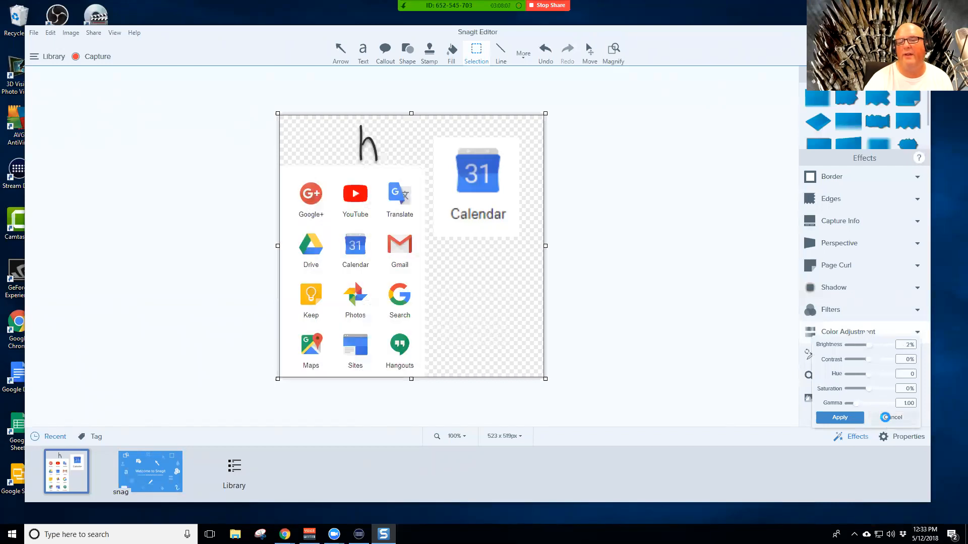
Start a Color Replacement and sample the red #EA4335 from the Search icon as the color that gets replaced
left_click(852, 354)
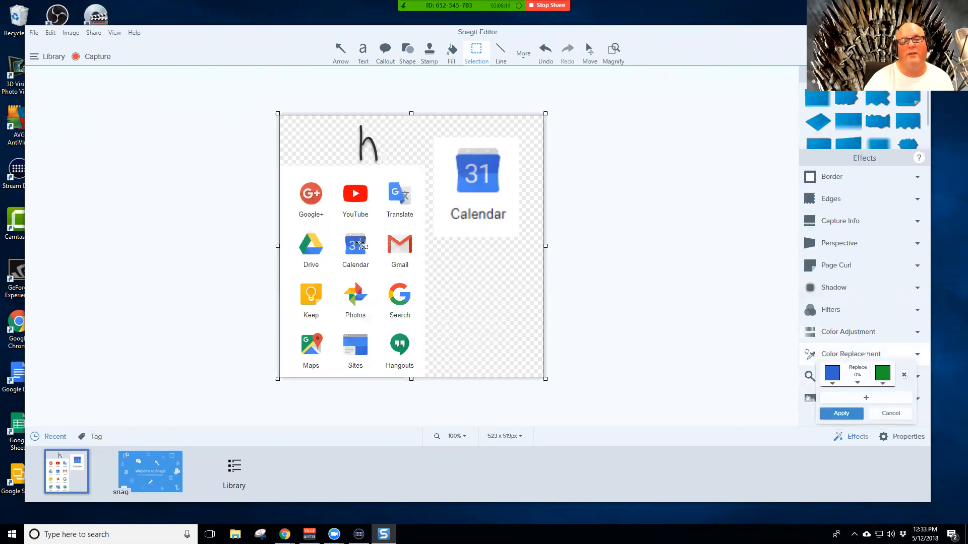
left_click(832, 376)
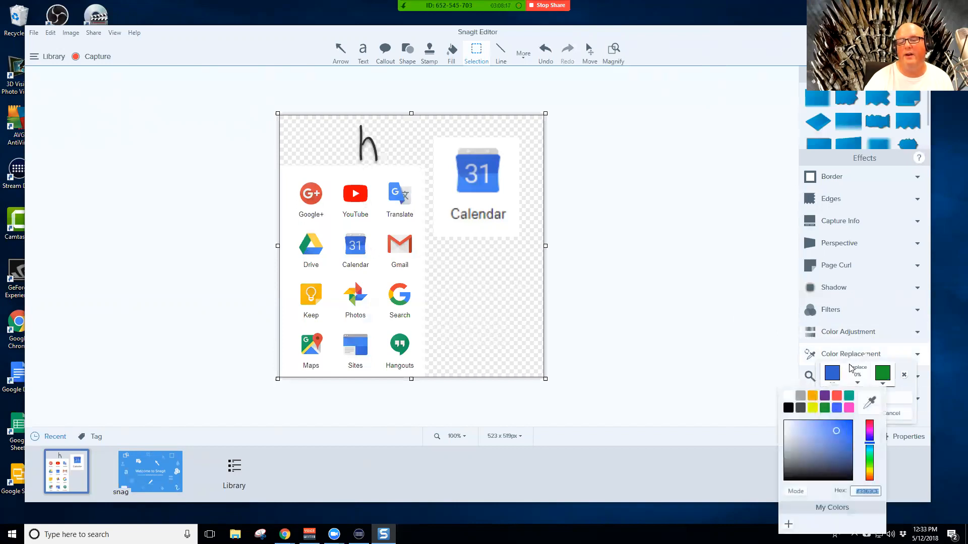
left_click(871, 403)
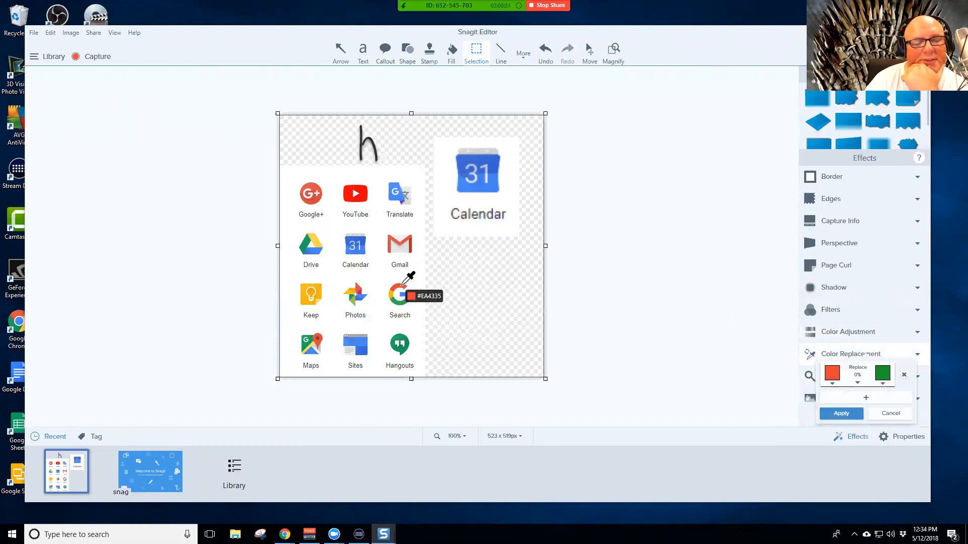
left_click(402, 284)
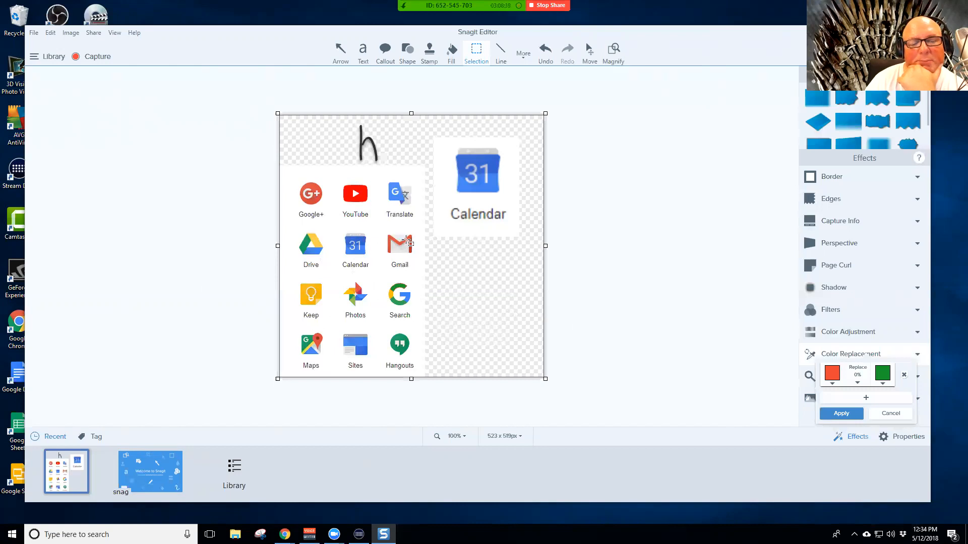
Sample the dark red #B73423 from the Gmail icon as the replacement's source color, and close the Color Replacement settings
left_click(833, 374)
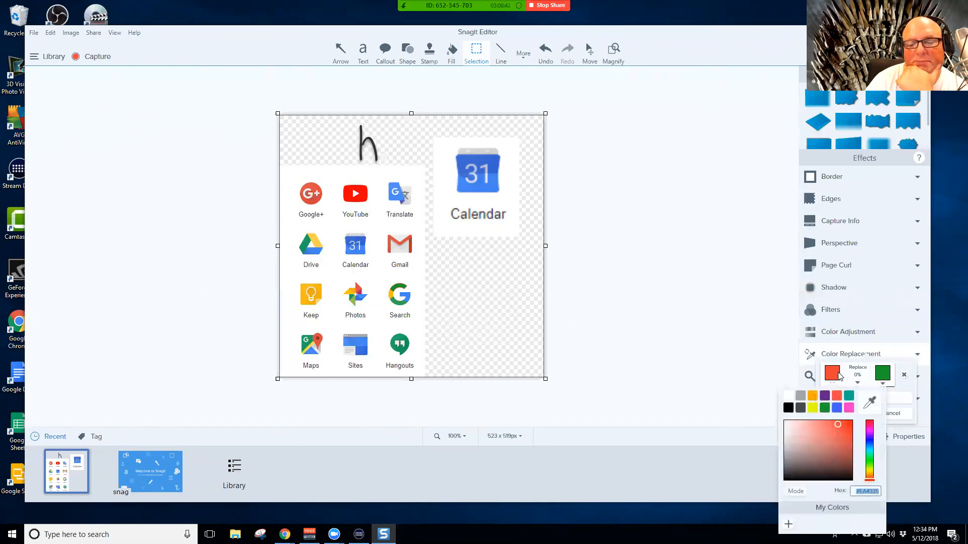
left_click(871, 402)
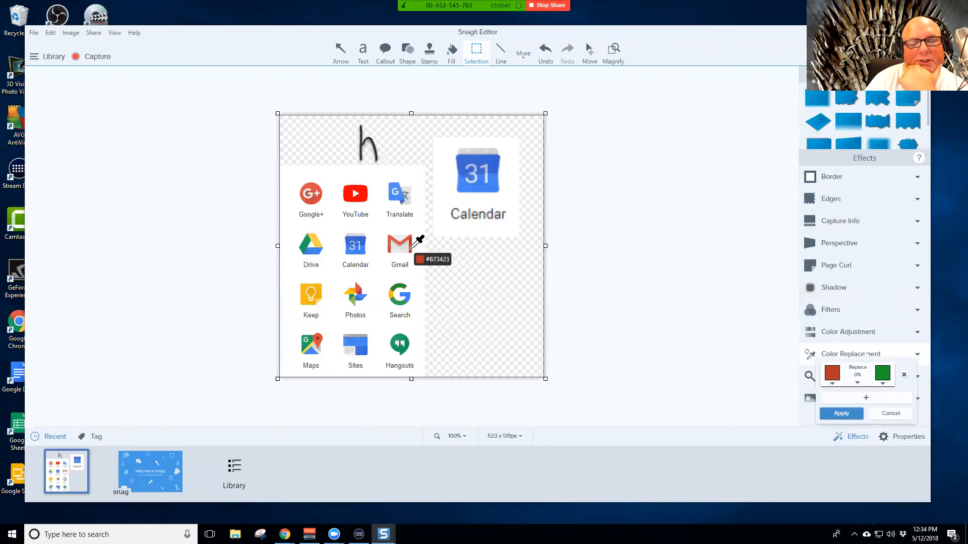
left_click(411, 247)
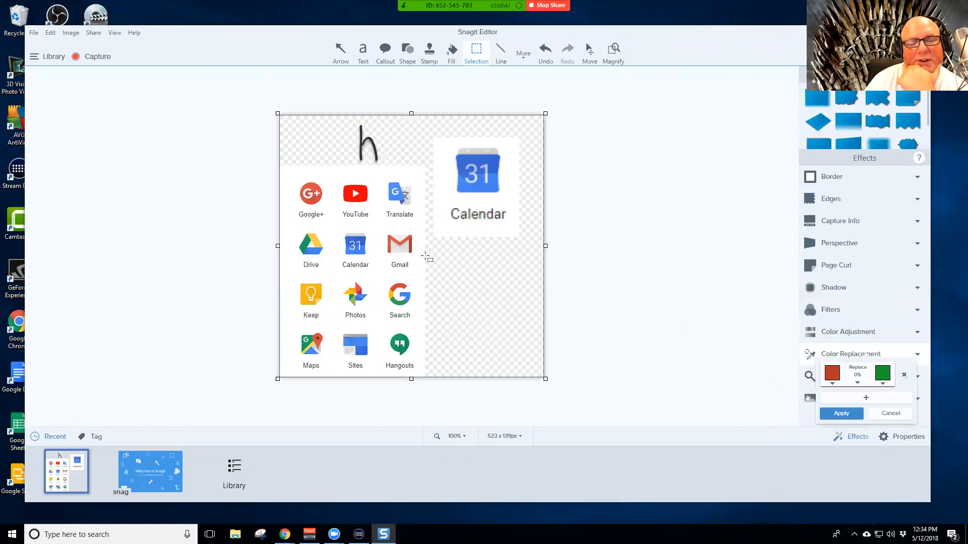
left_click(411, 244)
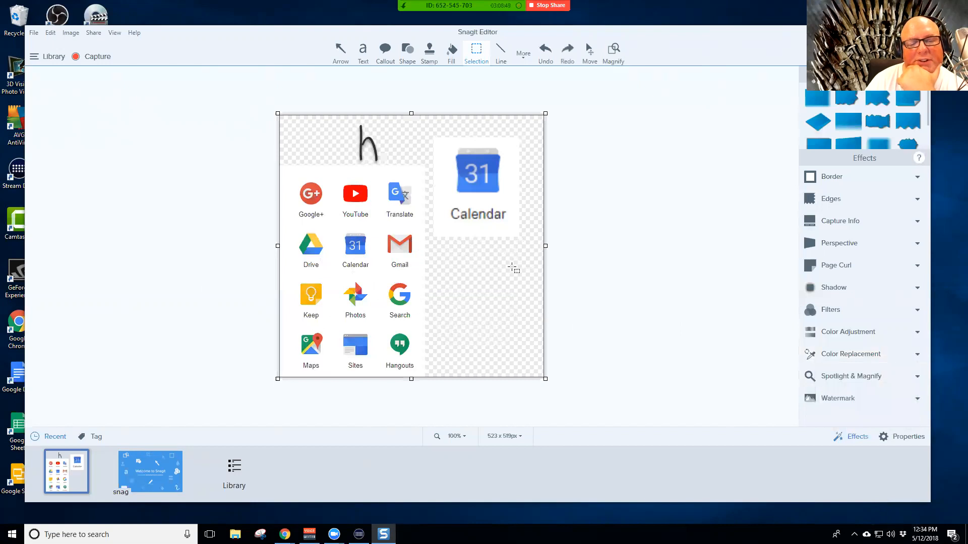
Sample the red of the Google+ icon as the Color Replacement source color, keeping green as the substitute
left_click(870, 358)
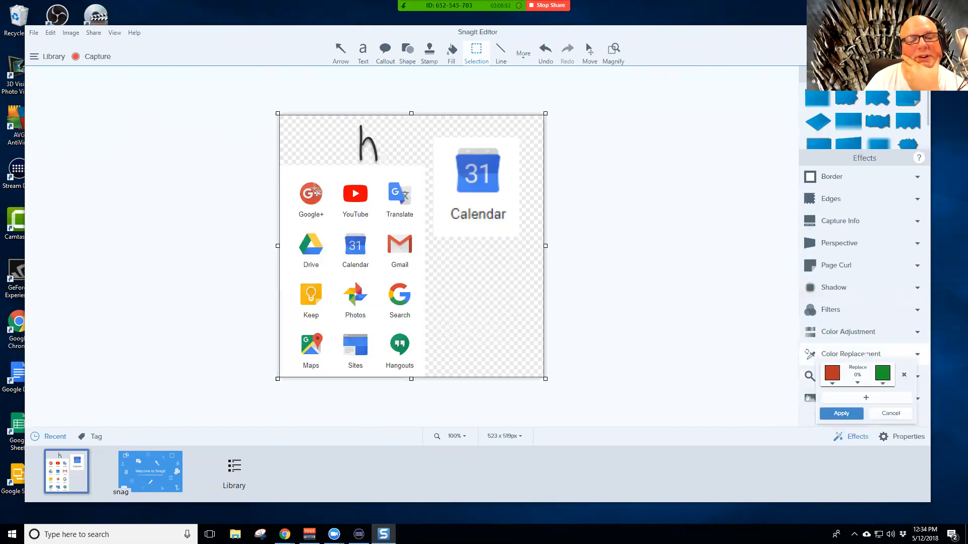
left_click(828, 374)
left_click(870, 401)
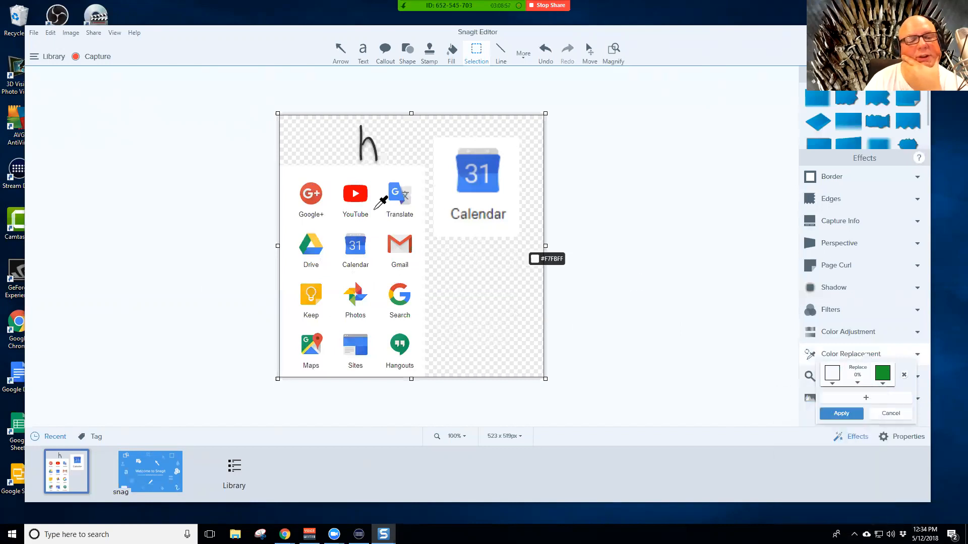
left_click(319, 181)
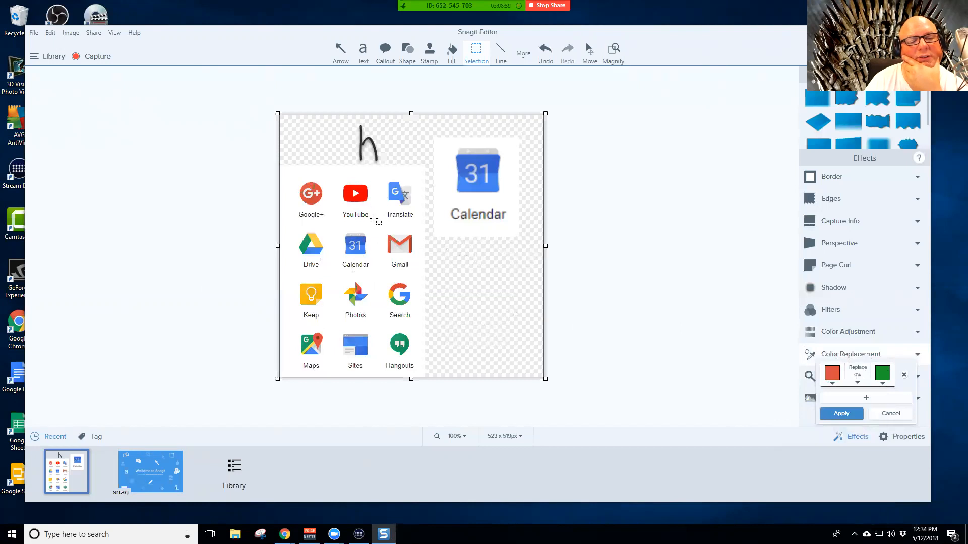
left_click(314, 186)
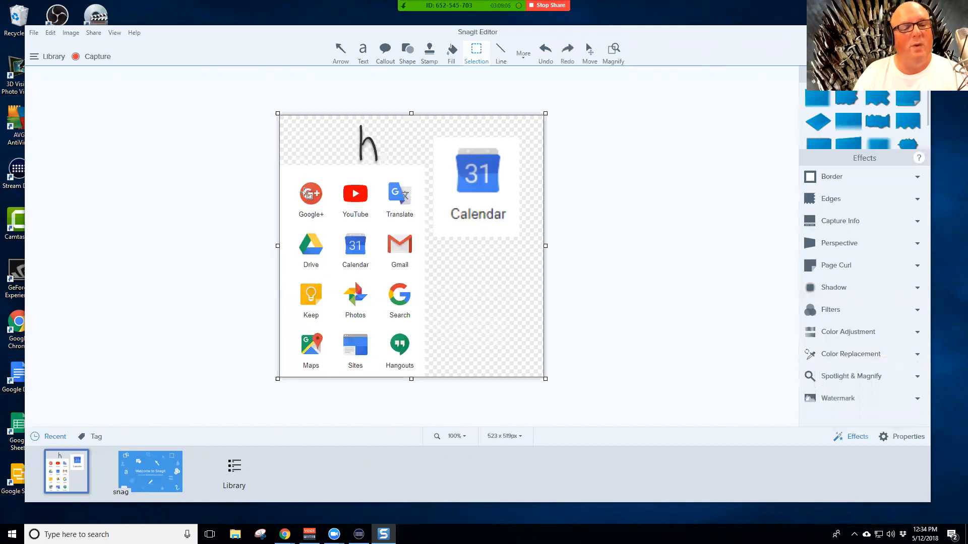
Try the red-to-green Color Replacement at 22% tolerance, remove the color pair and cancel the effect
left_click(864, 358)
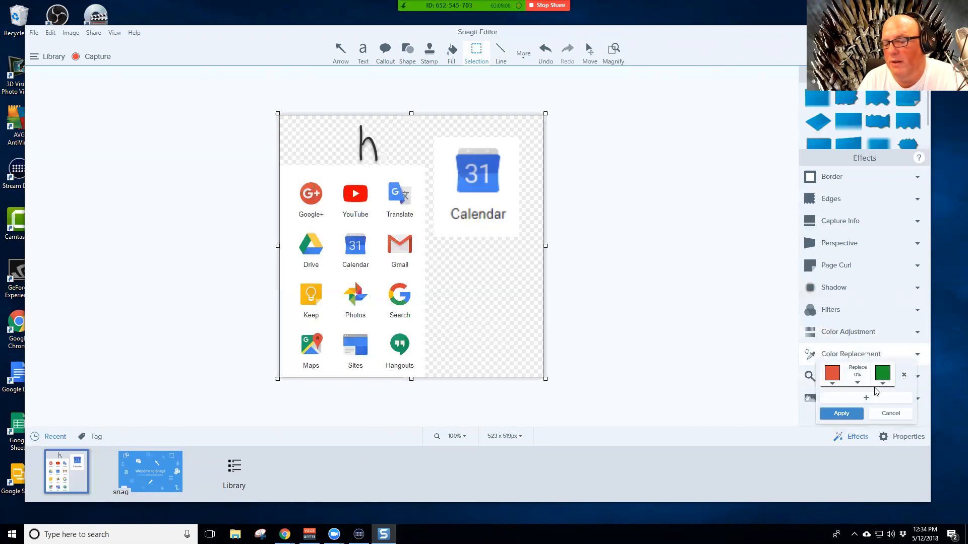
left_click(858, 384)
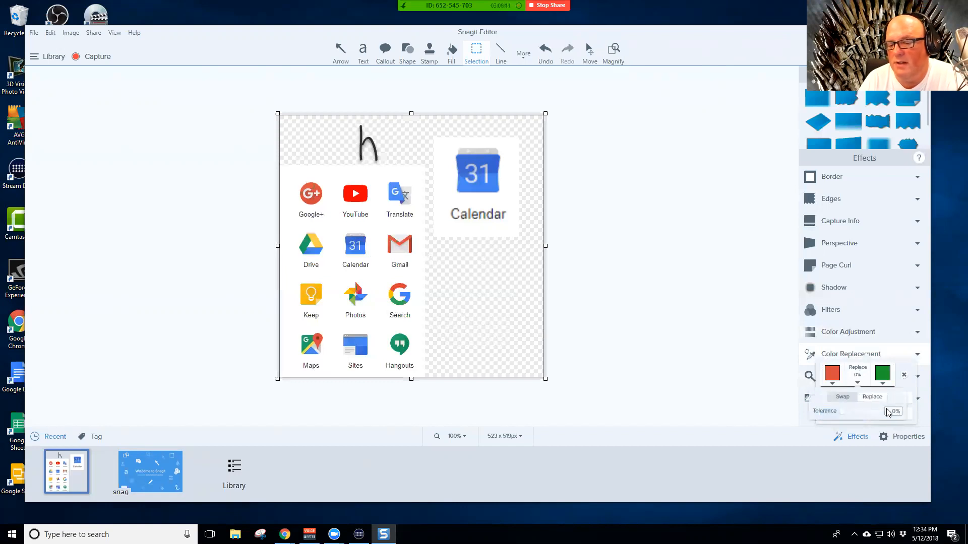
left_click_drag(846, 411, 851, 411)
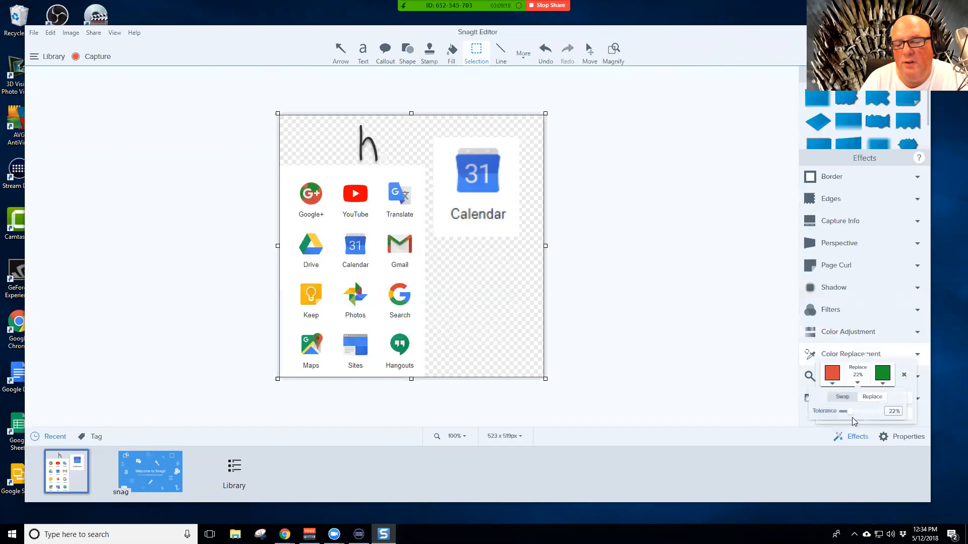
left_click_drag(857, 413, 829, 414)
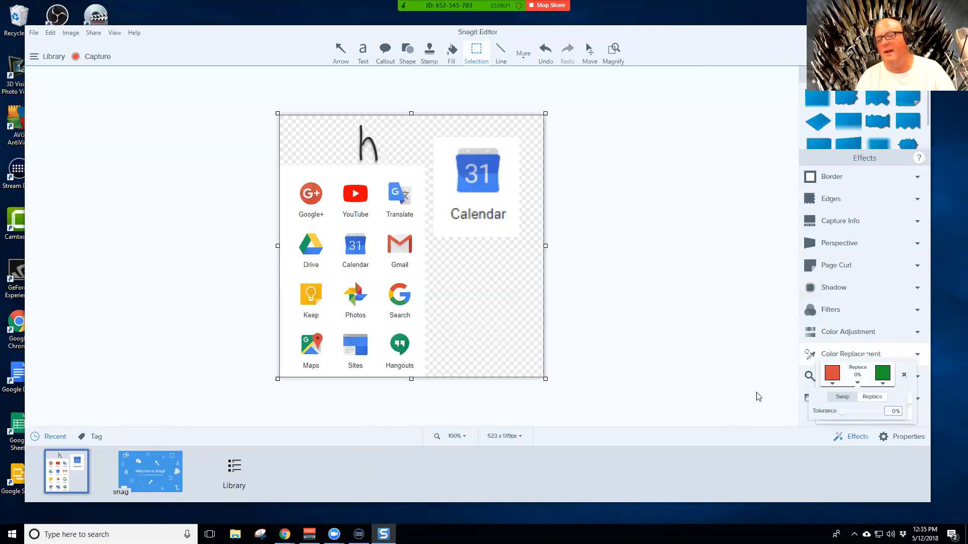
left_click(904, 379)
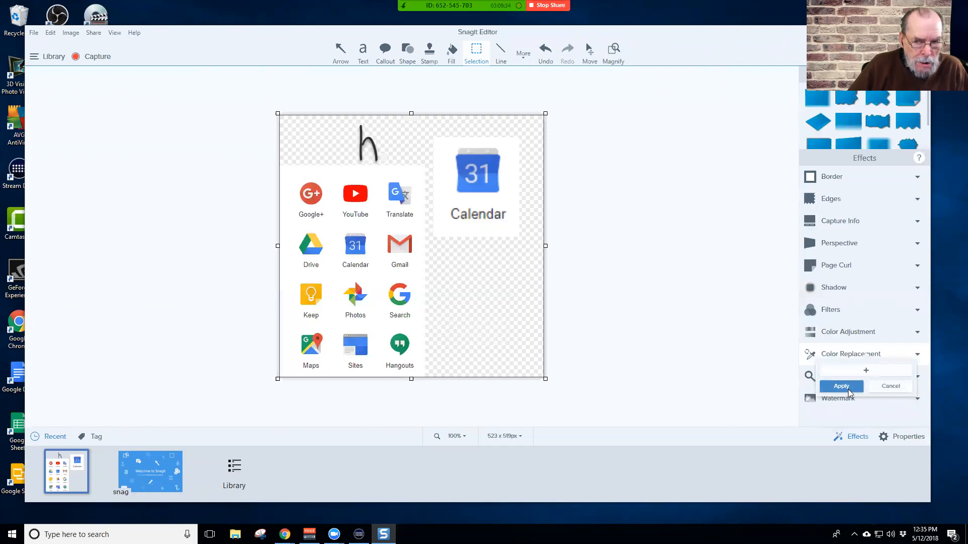
left_click(890, 385)
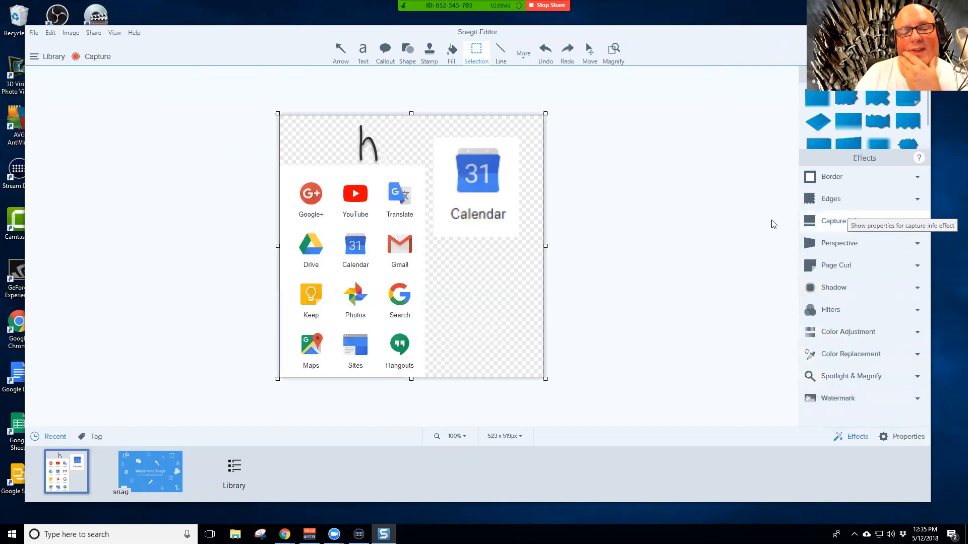
Add an Edges effect to the capture with the Torn style and a black shadow of size 12
left_click(811, 203)
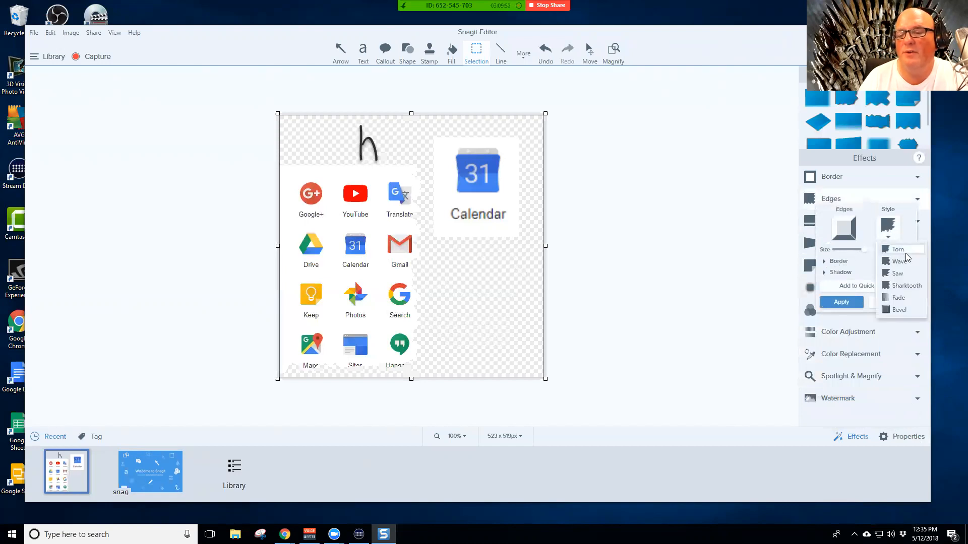
left_click(902, 250)
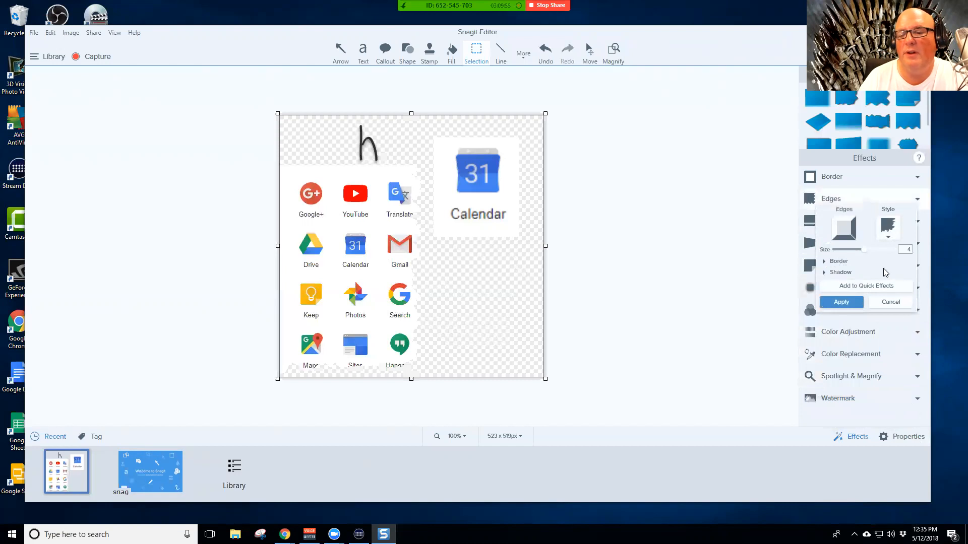
left_click(839, 272)
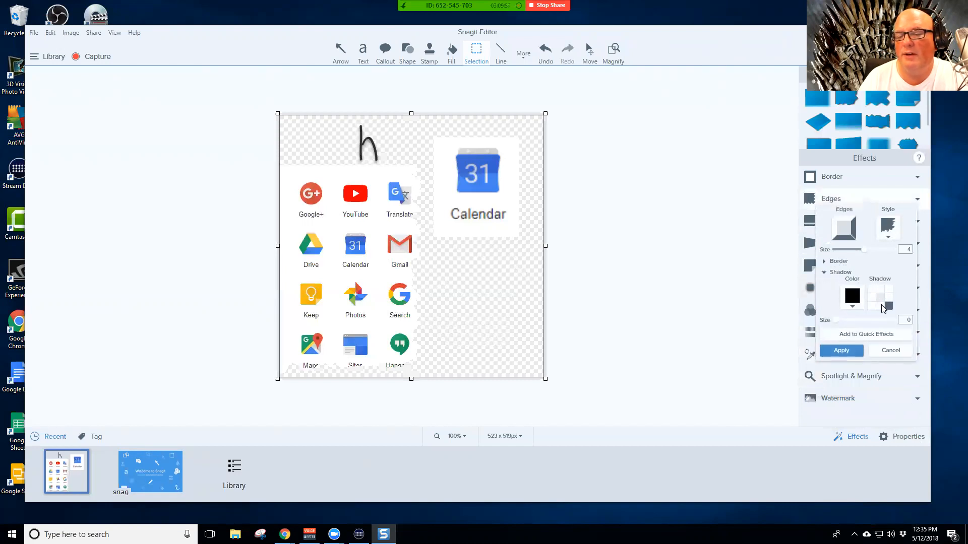
left_click_drag(837, 320, 841, 321)
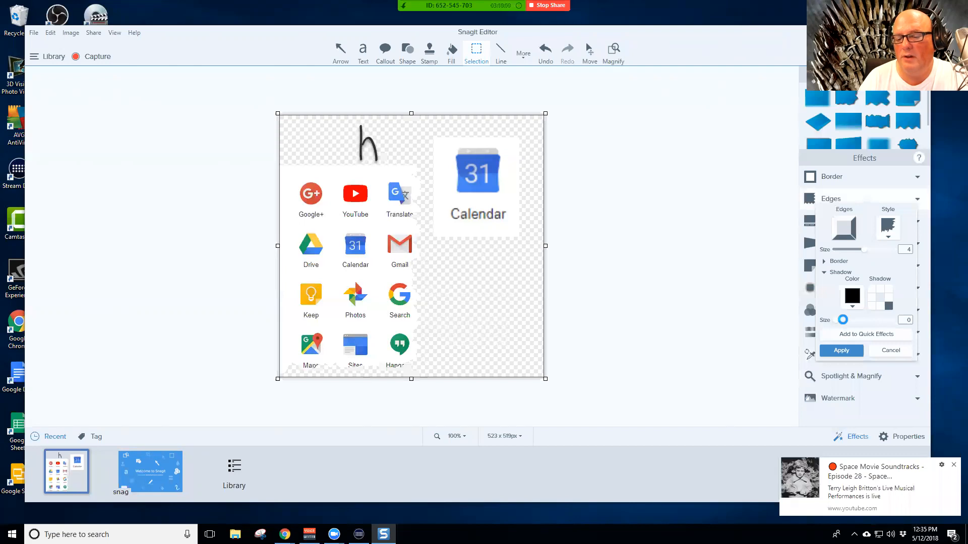
left_click(954, 464)
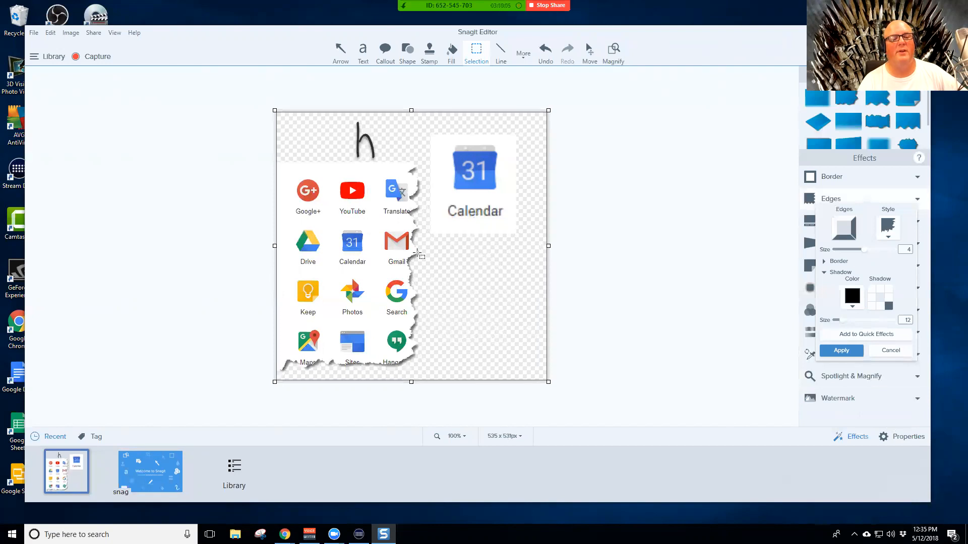
left_click(451, 228)
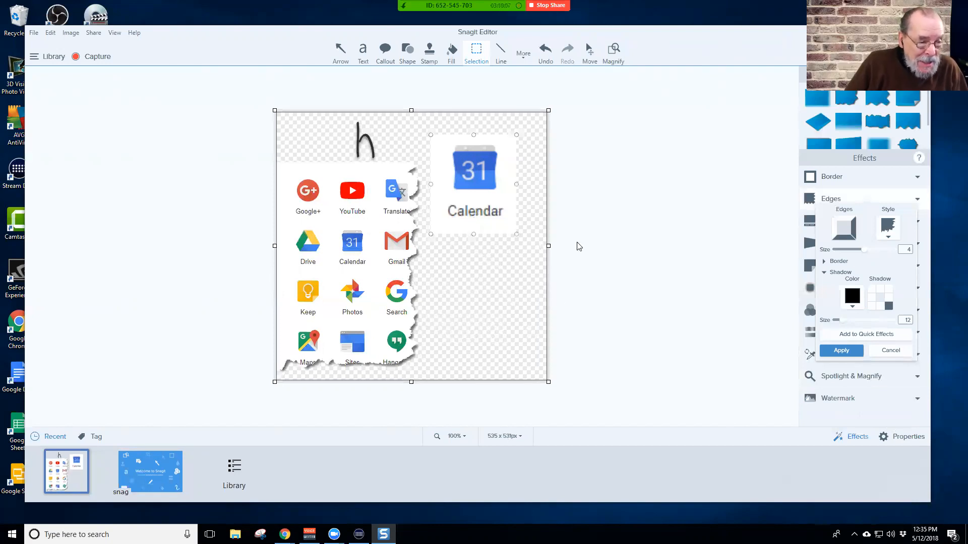
left_click(890, 238)
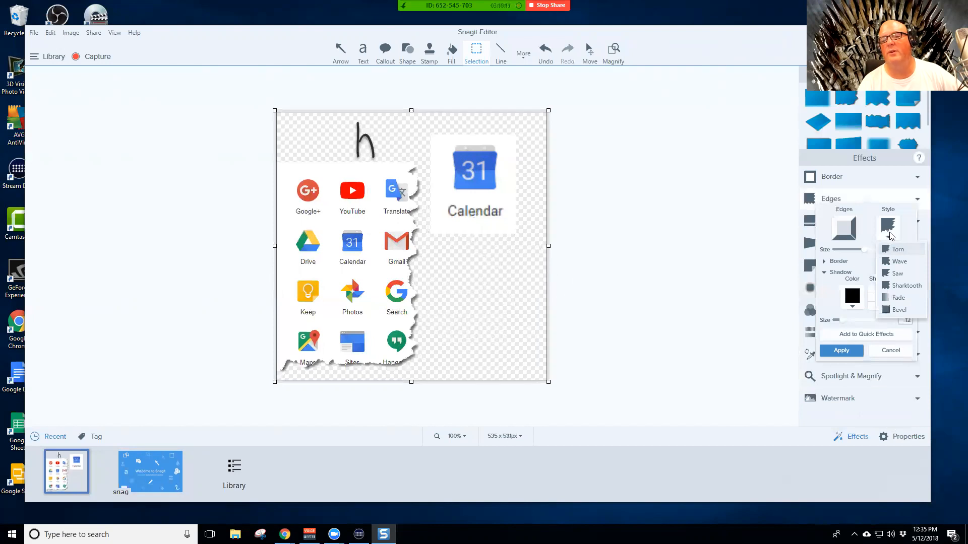
left_click(890, 236)
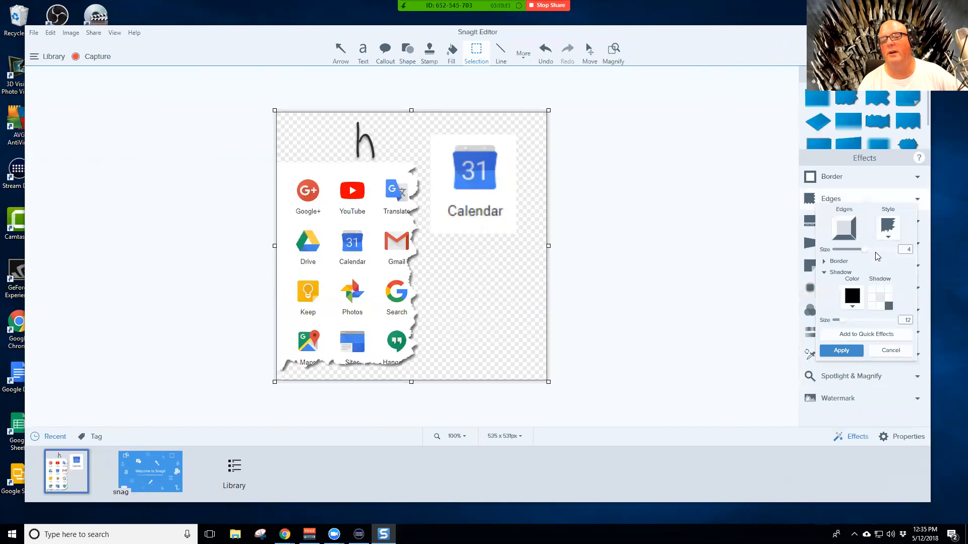
Set the torn edge's shadow direction to the lower right, with size 13 and color #FF0243
left_click(829, 261)
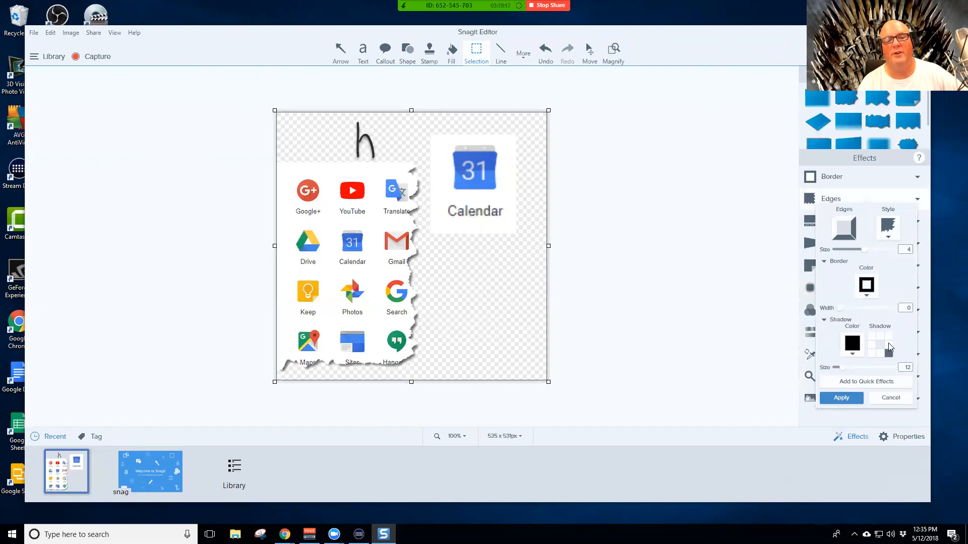
left_click(888, 344)
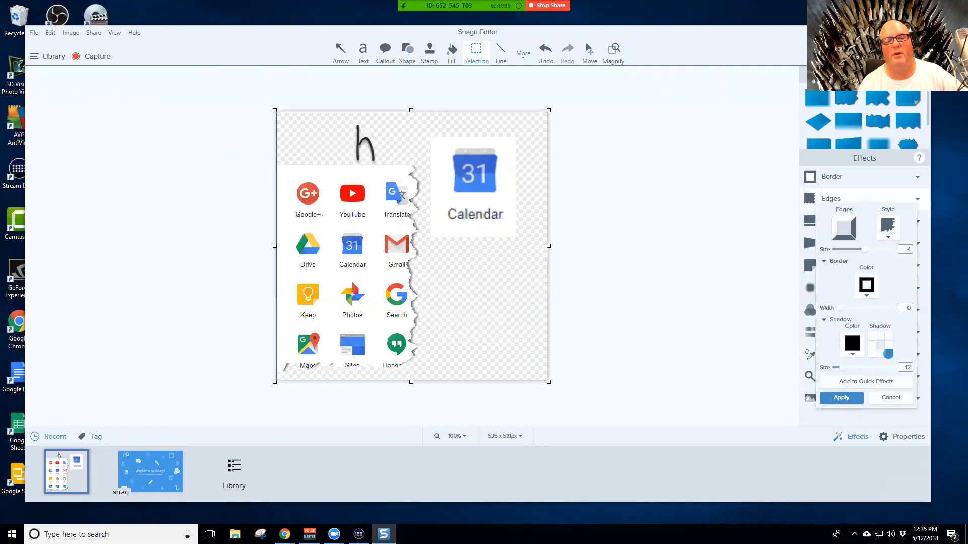
left_click(888, 353)
left_click_drag(843, 370, 842, 370)
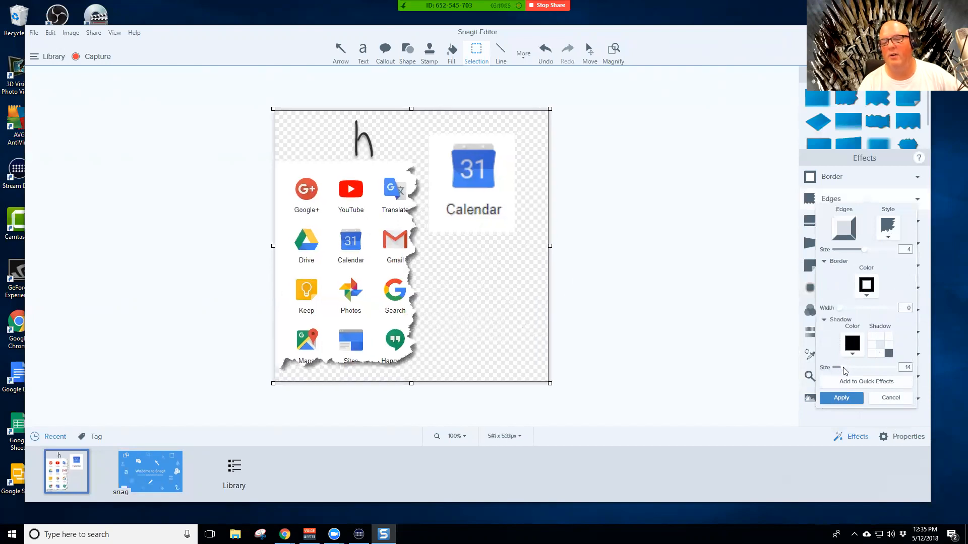
left_click(854, 354)
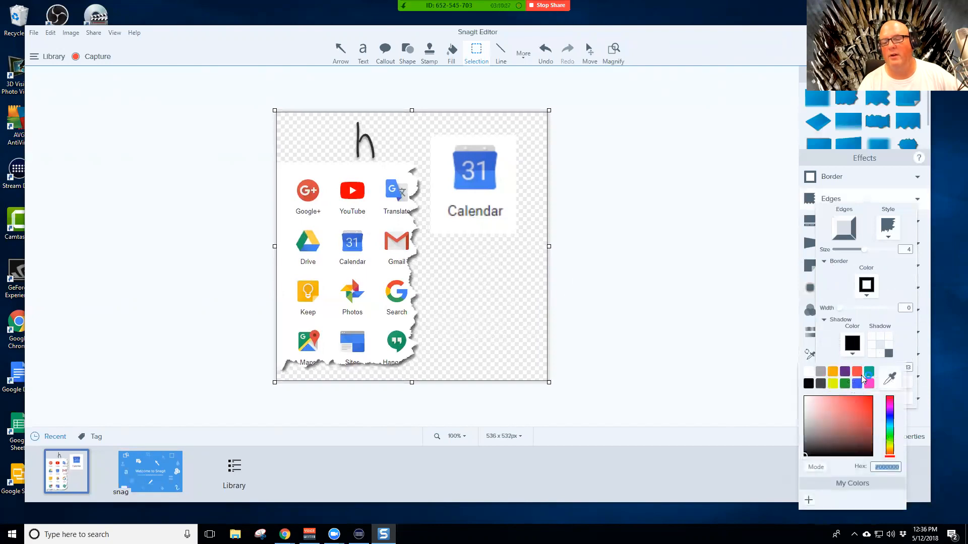
left_click(890, 401)
left_click(872, 396)
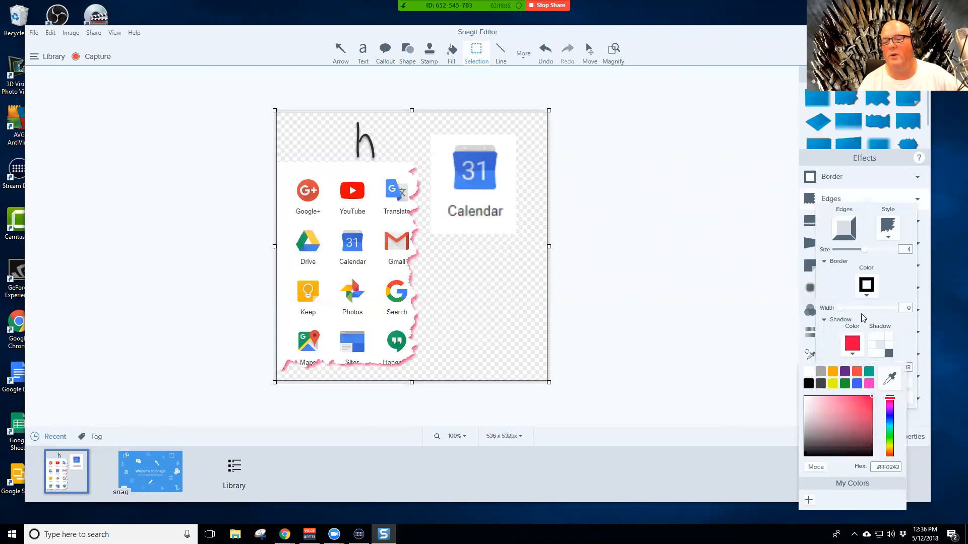
Give the torn edge a black border with width 3 and set the edge size to 5
left_click(841, 310)
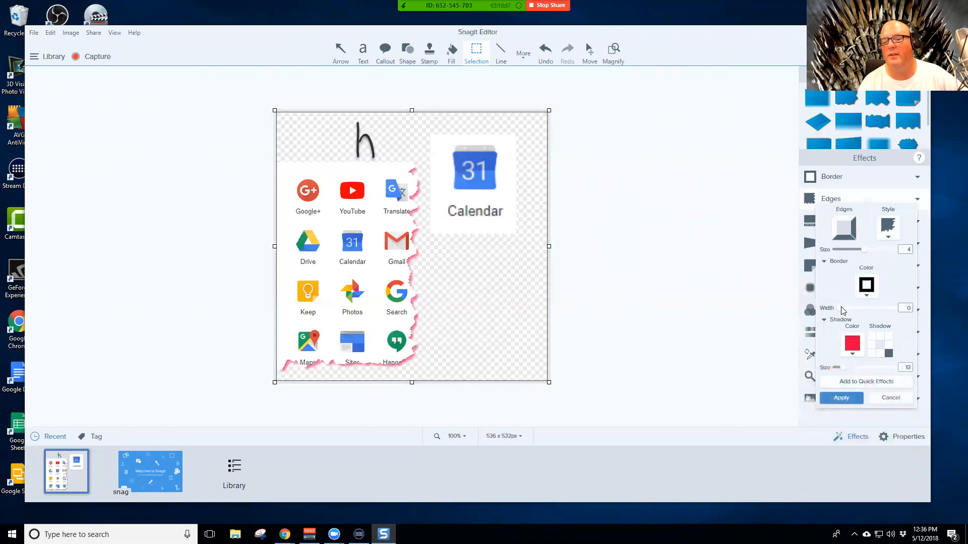
left_click_drag(839, 308, 842, 308)
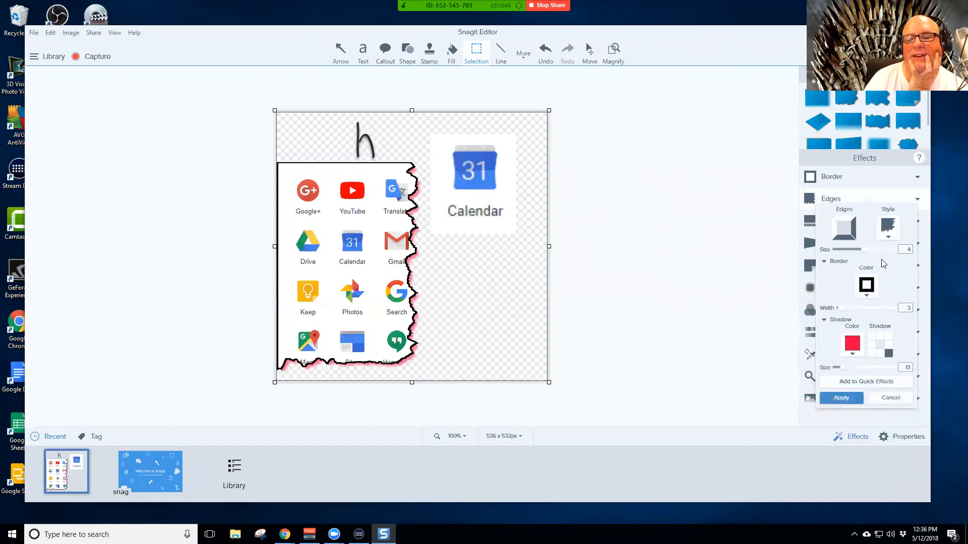
left_click_drag(867, 251, 872, 252)
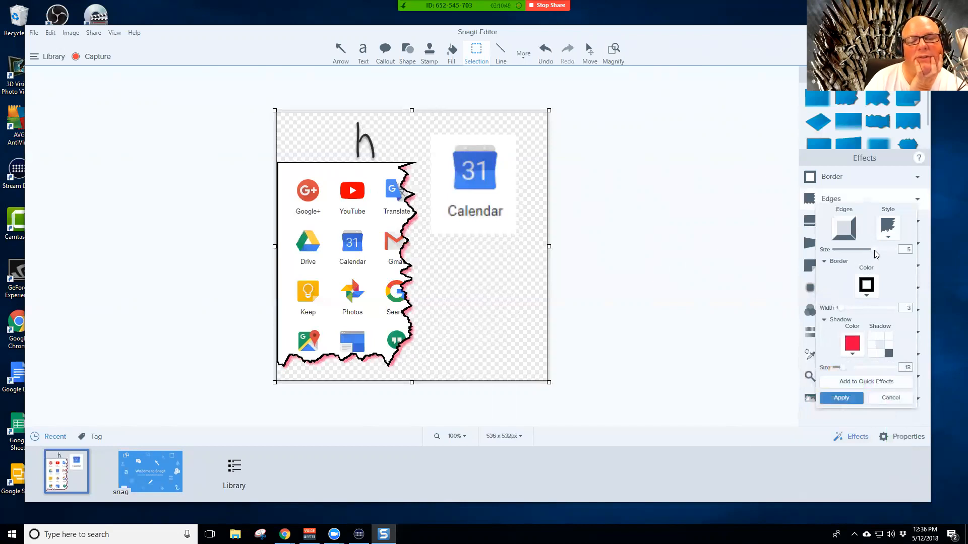
left_click(474, 229)
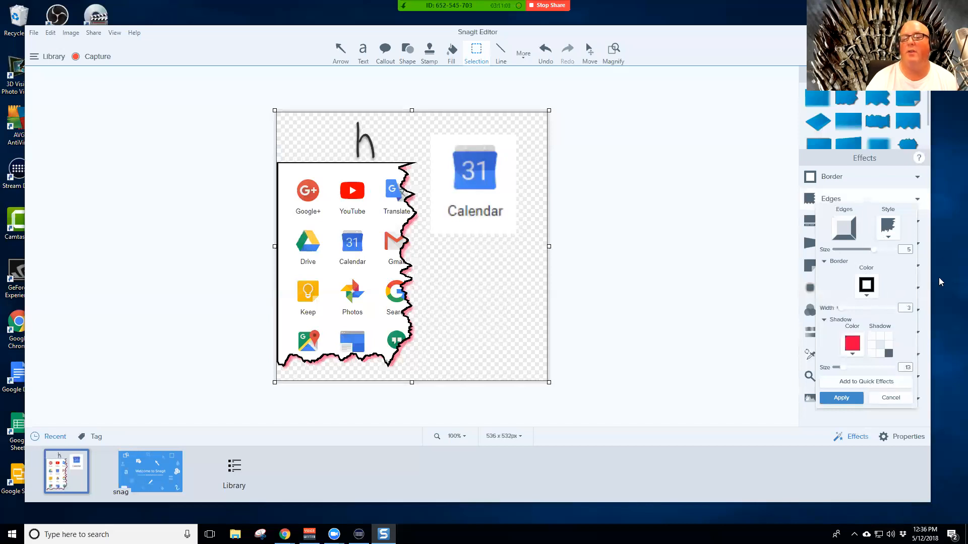
Try the Bevel, Saw, Sharktooth and Fade edge styles on the capture one after another
left_click(888, 236)
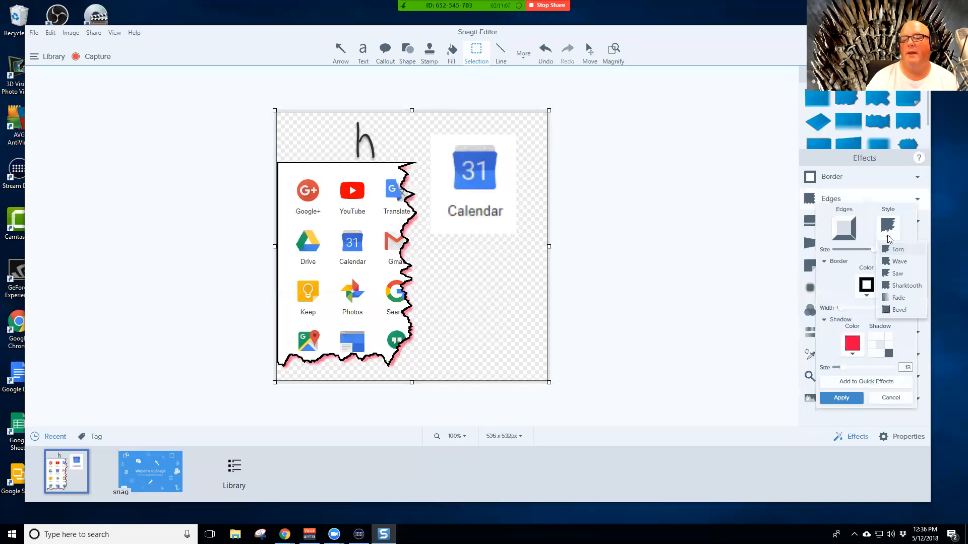
left_click(899, 310)
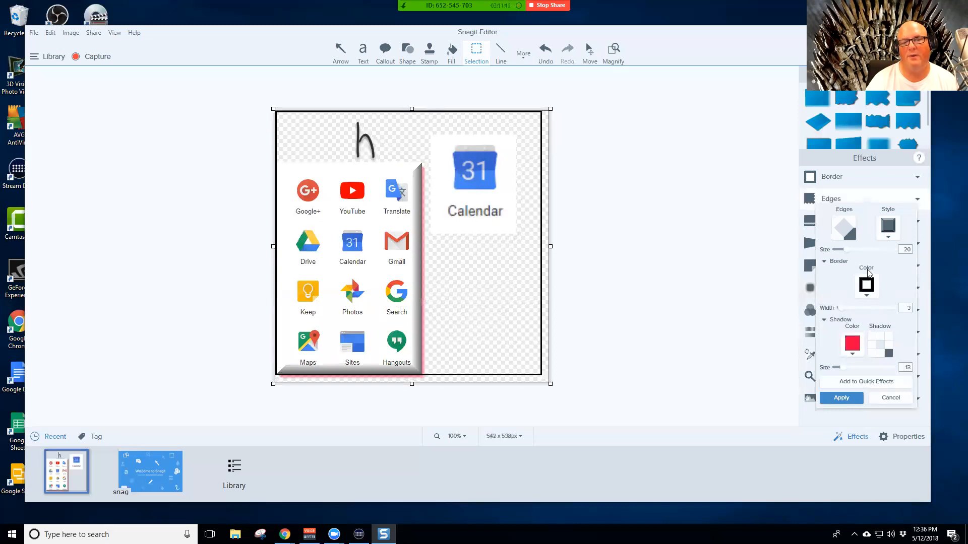
left_click(889, 229)
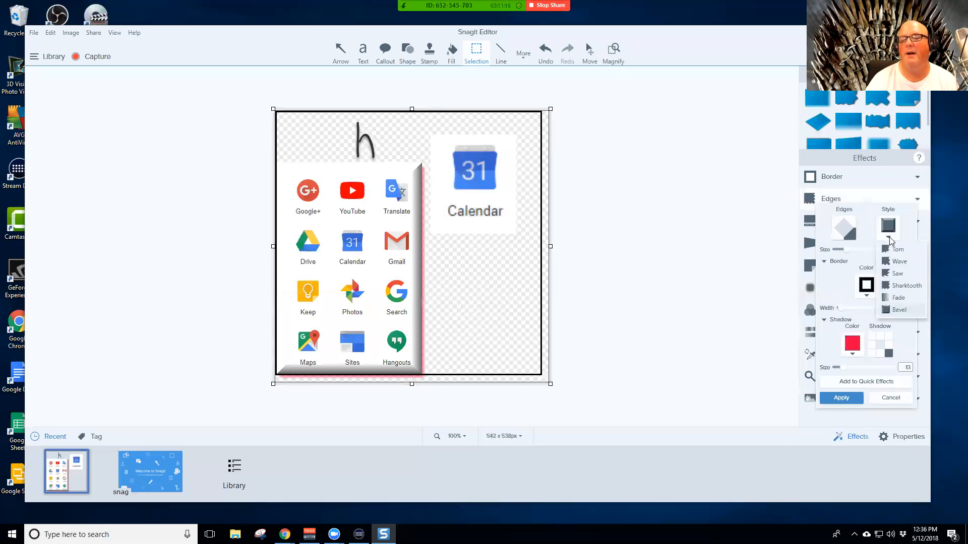
left_click(894, 275)
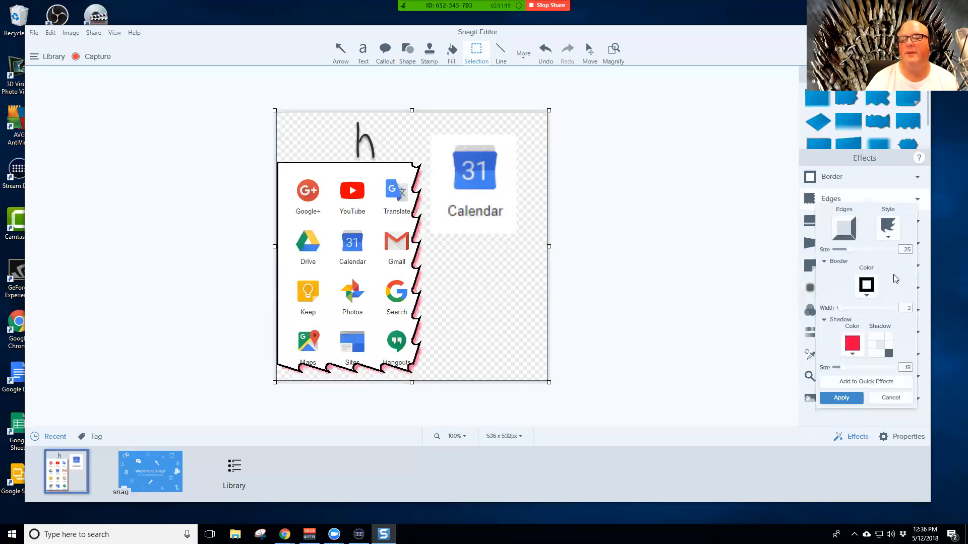
left_click(889, 240)
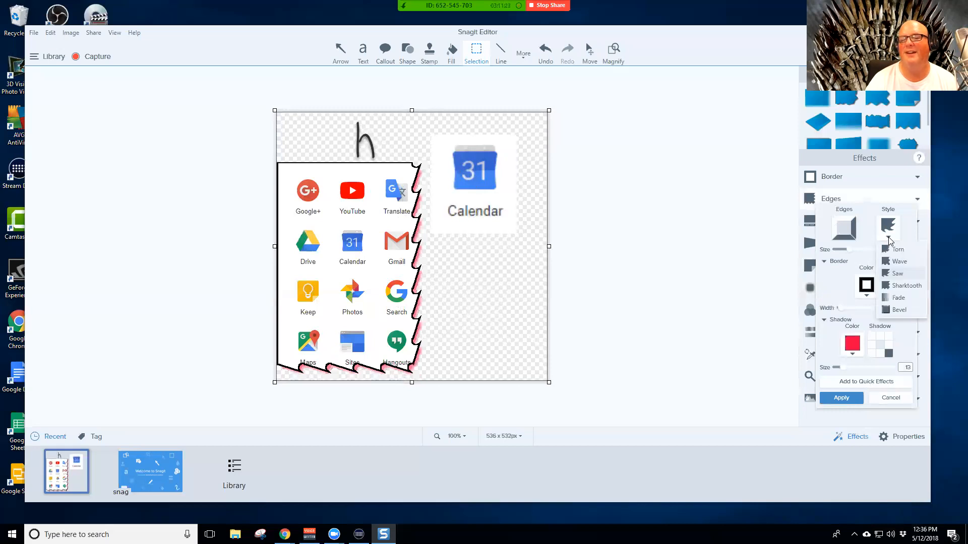
left_click(890, 286)
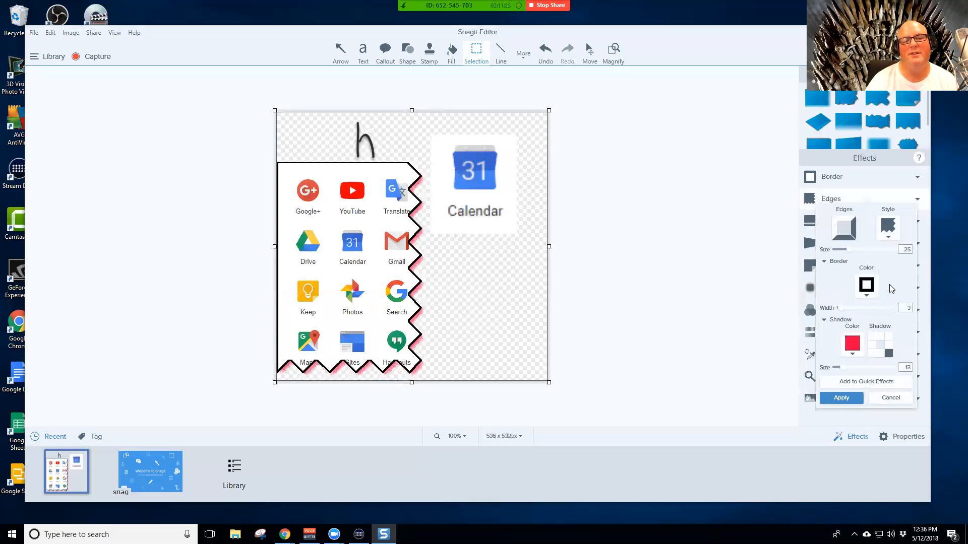
left_click(891, 238)
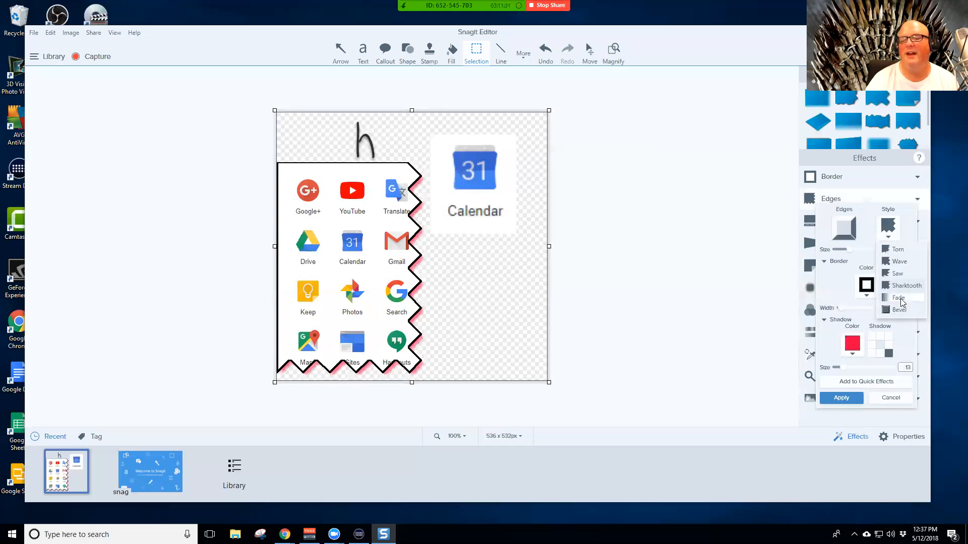
left_click(900, 299)
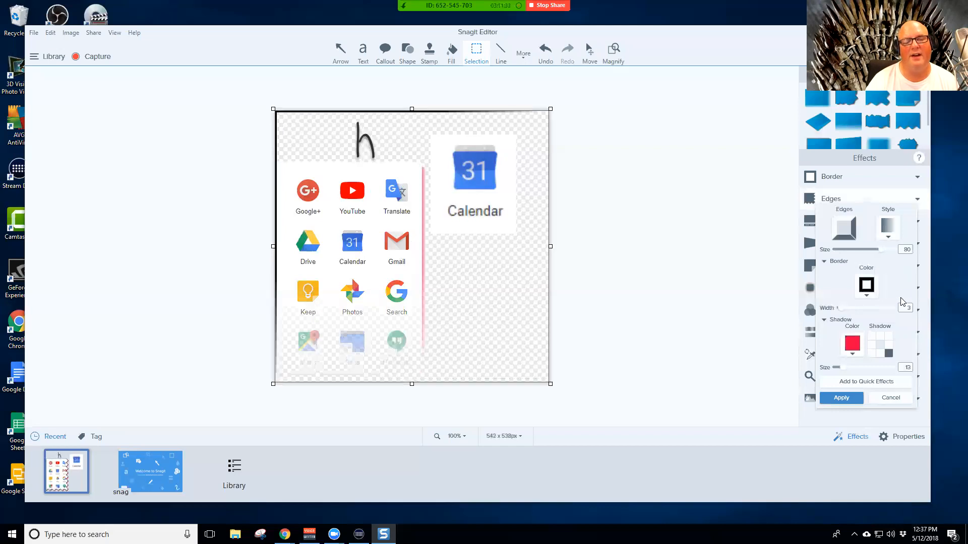
Switch the edge style back to Torn and set its edge size to 3
left_click(888, 238)
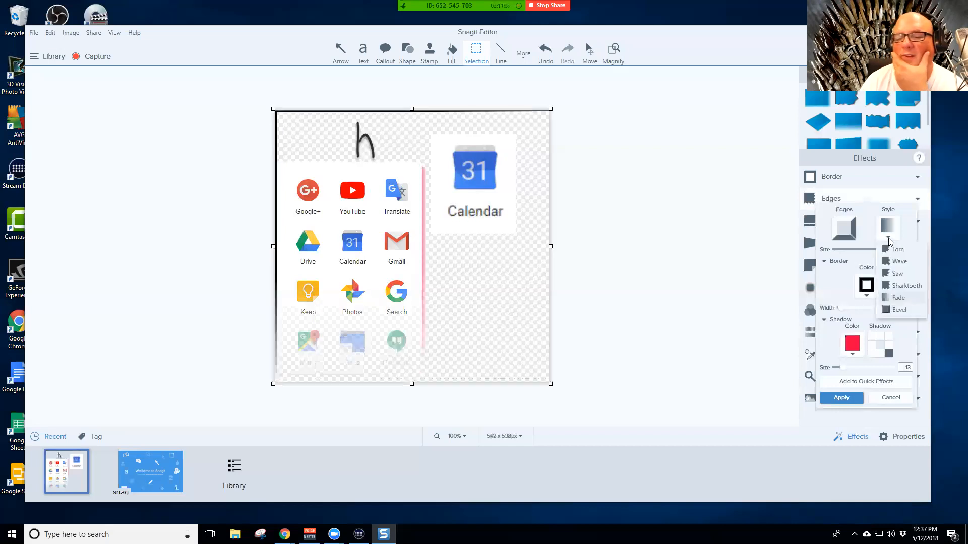
left_click(900, 250)
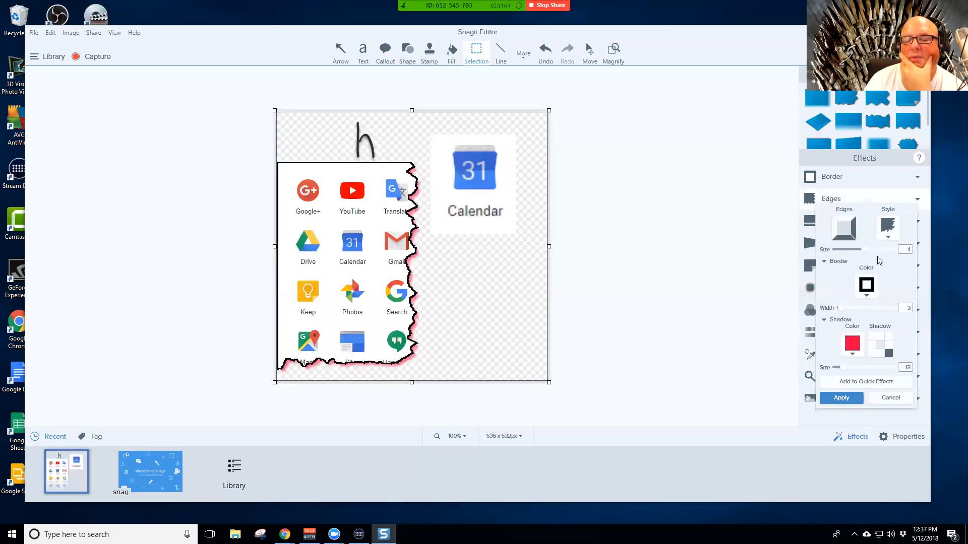
left_click_drag(864, 249, 849, 249)
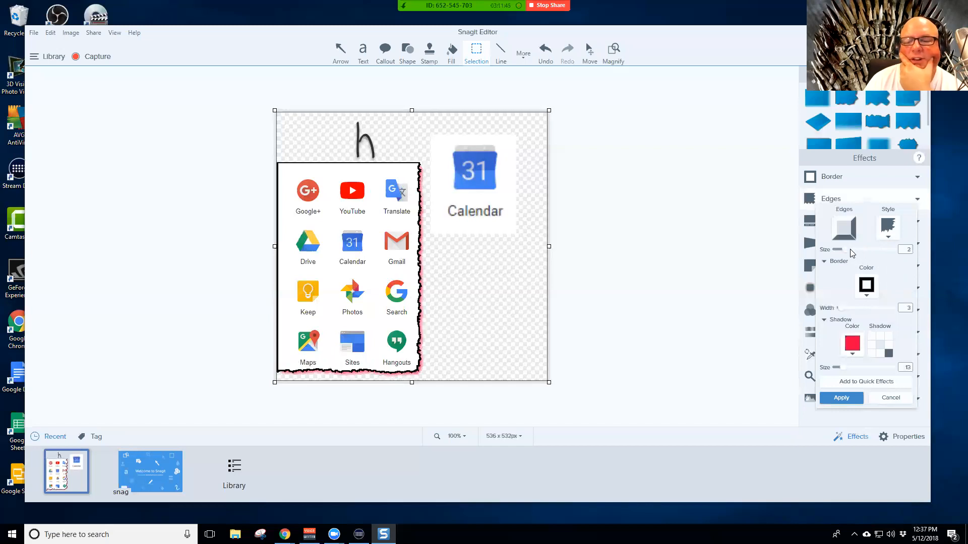
left_click_drag(874, 250, 857, 250)
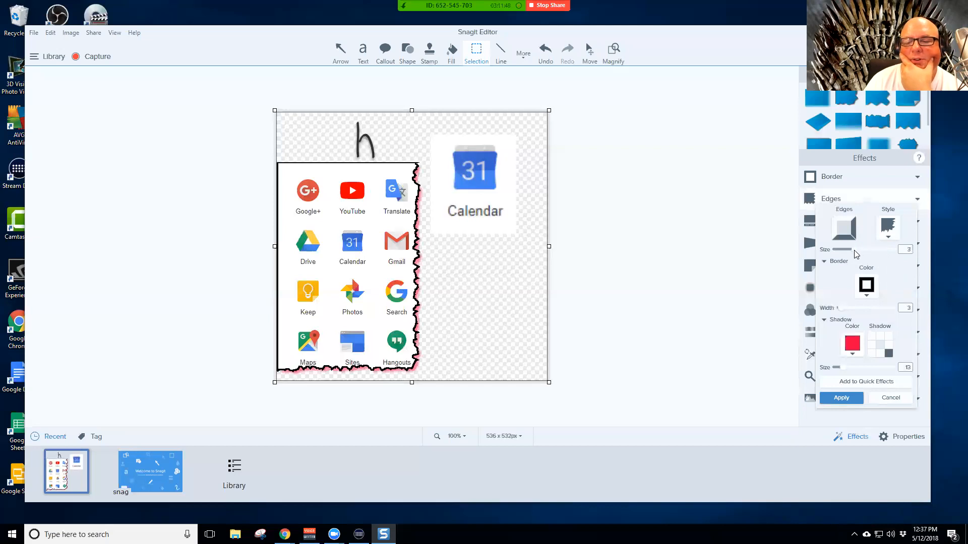
Collapse the edge's border and shadow settings and discard the torn edge effect from the capture
left_click(824, 261)
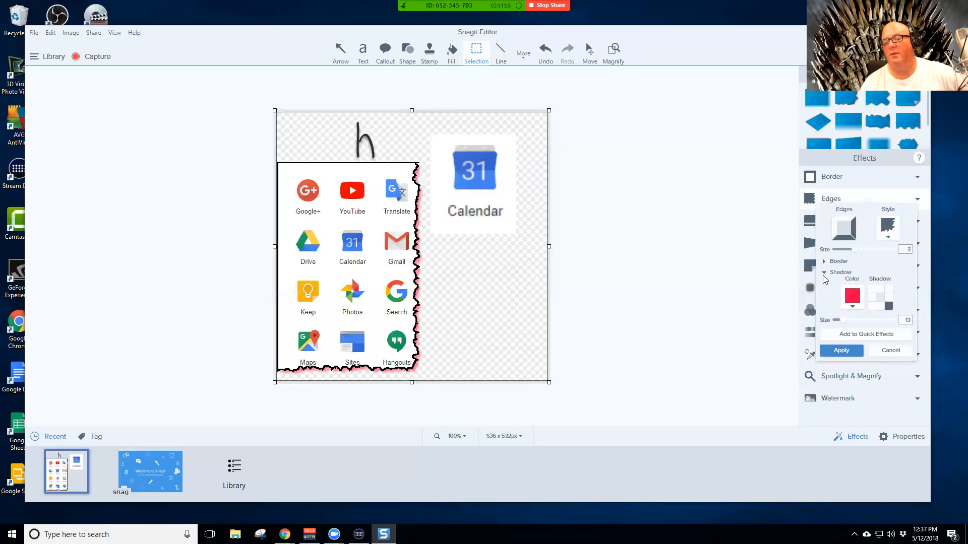
left_click(824, 272)
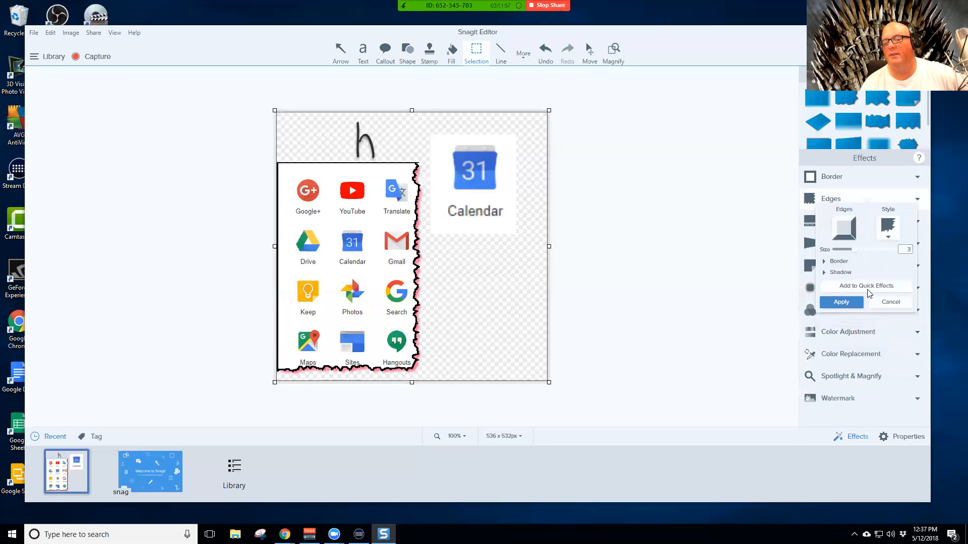
left_click(890, 303)
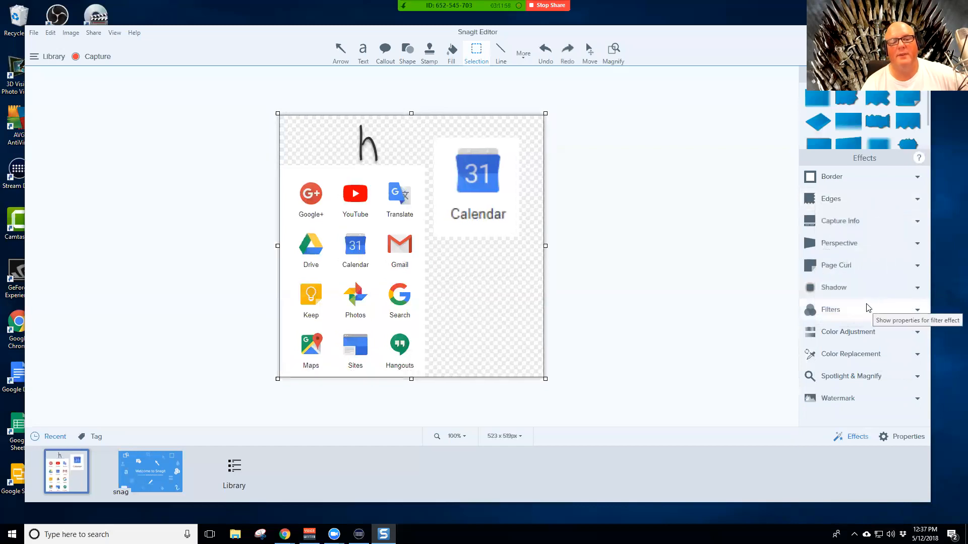
Preview the Page Curl, Border and Shadow effects on the capture one after another, cancelling each
left_click(851, 268)
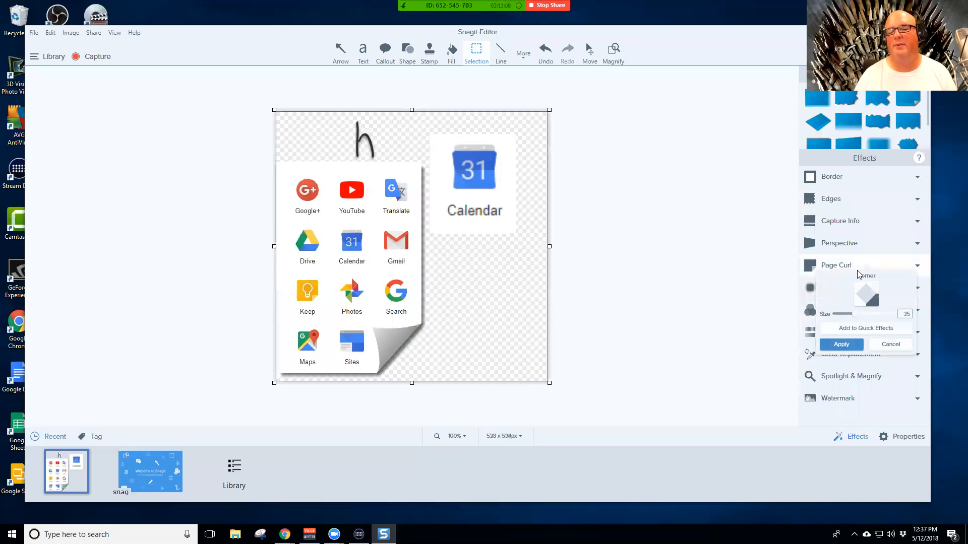
left_click(890, 345)
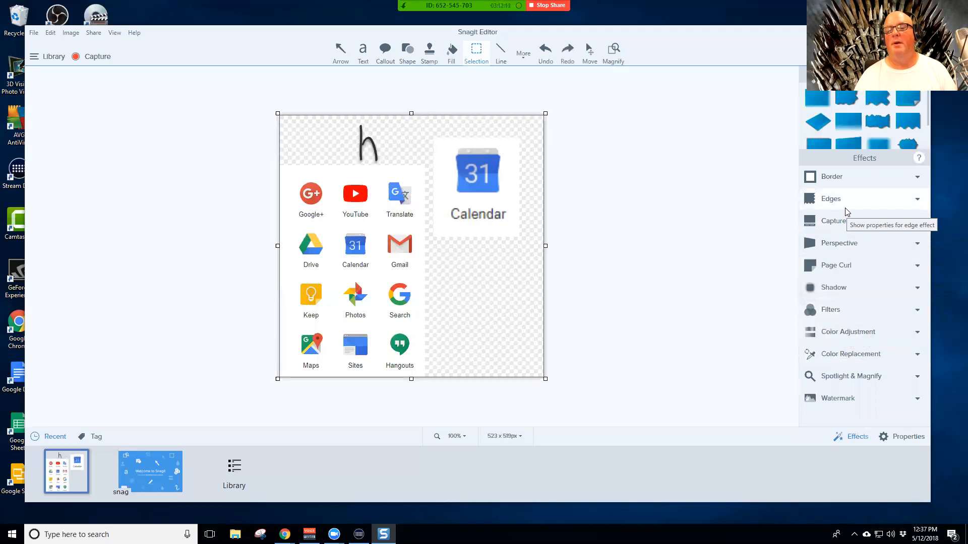
left_click(839, 179)
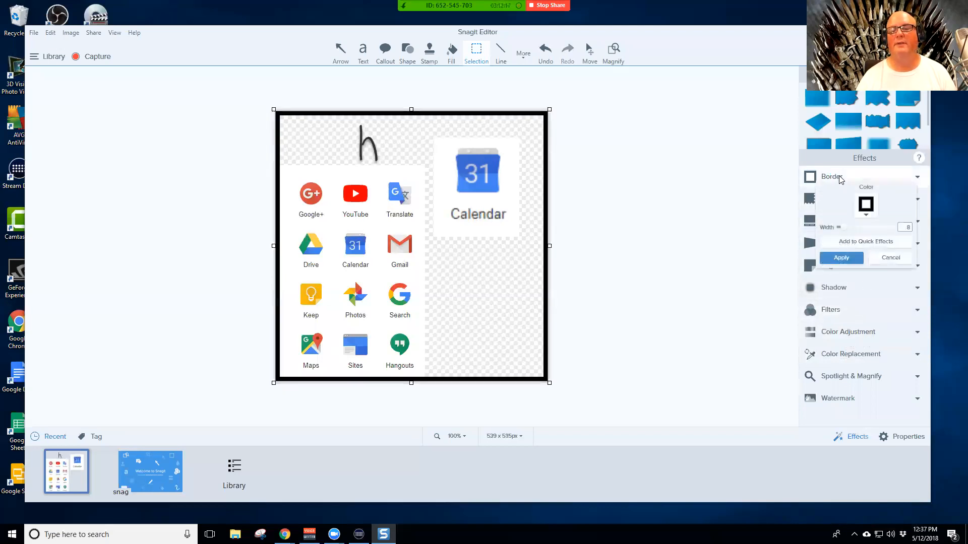
left_click(891, 258)
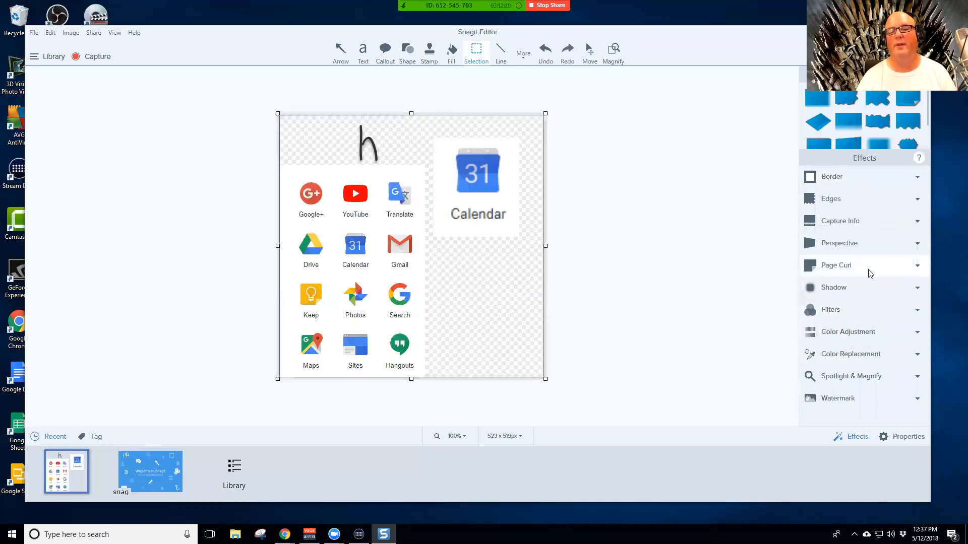
left_click(856, 292)
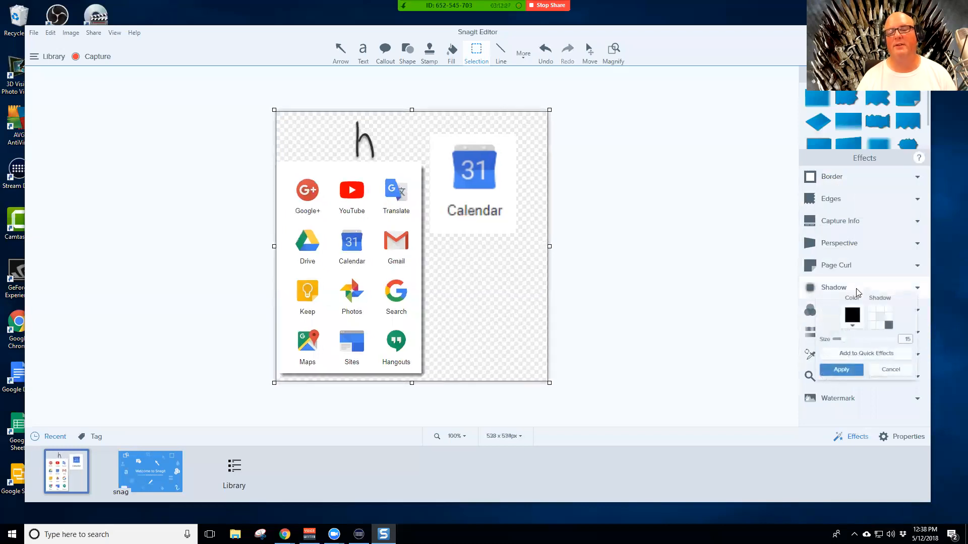
left_click(891, 370)
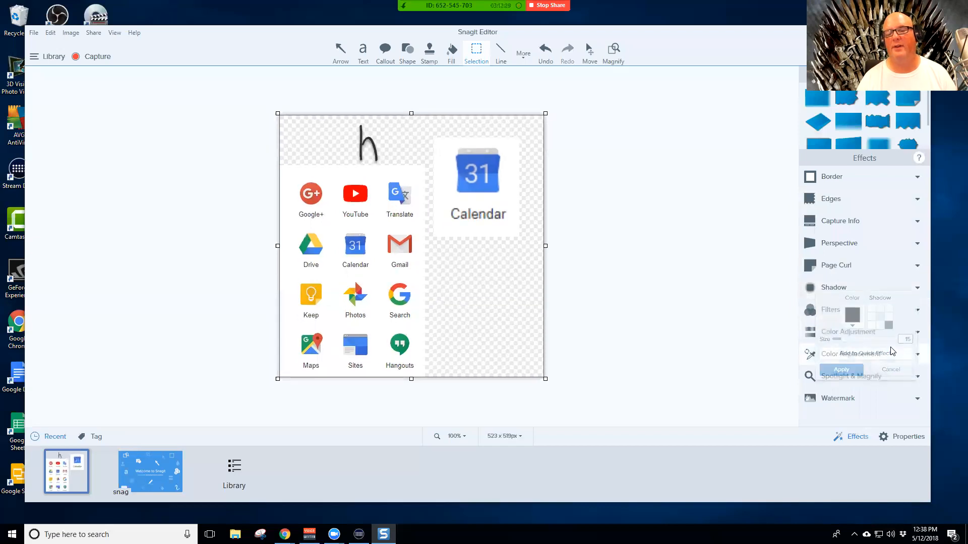
Preview the Invert Colors, Soften and Monochrome filters on the capture and cancel the filter effect
left_click(836, 310)
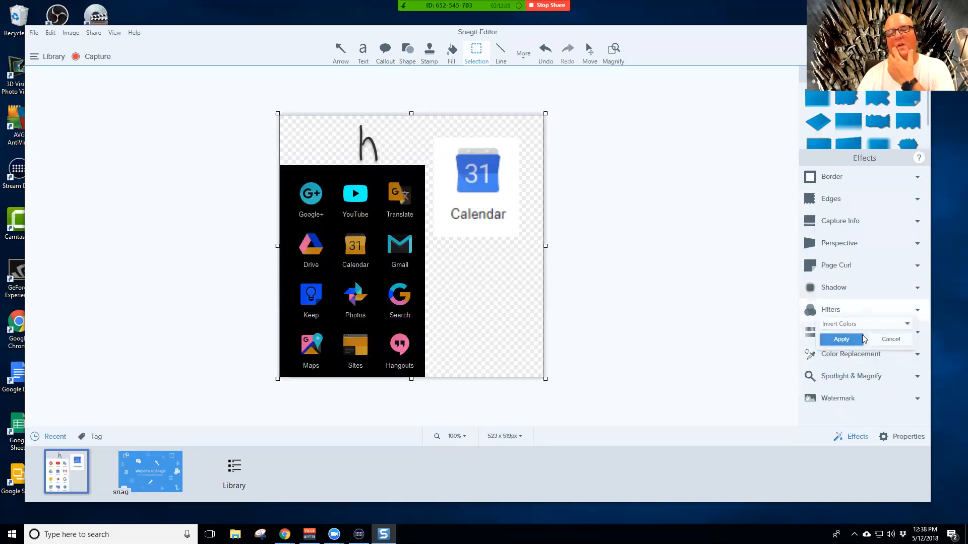
left_click(907, 325)
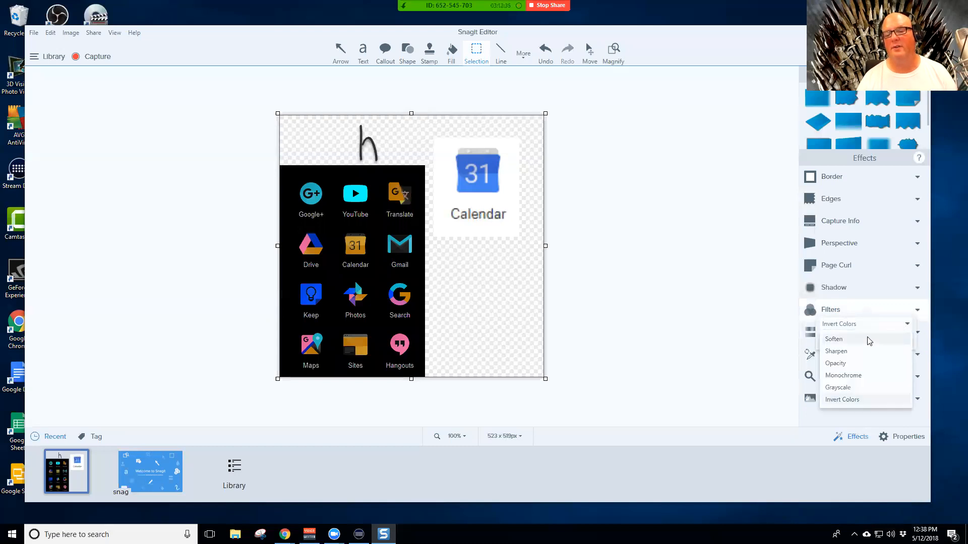
left_click(854, 340)
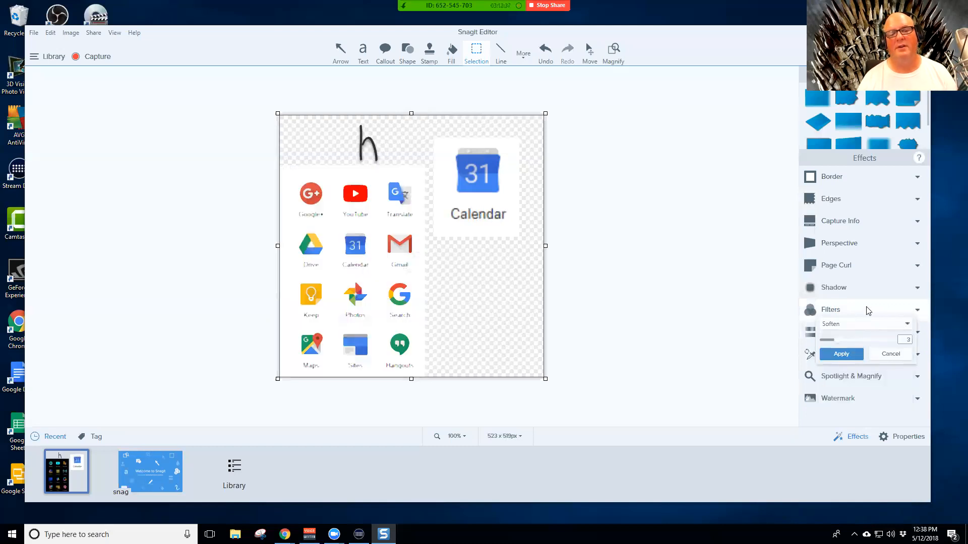
left_click(909, 326)
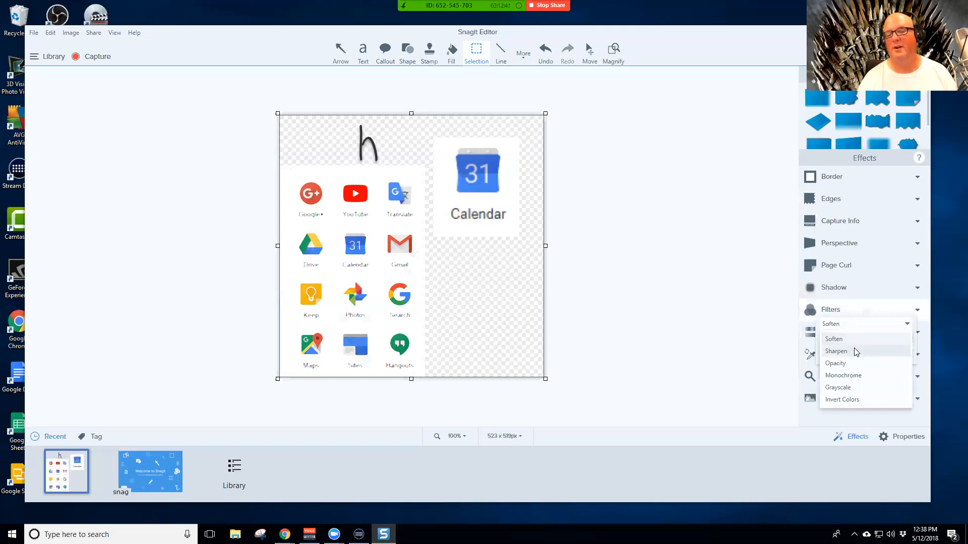
left_click(862, 376)
left_click(891, 354)
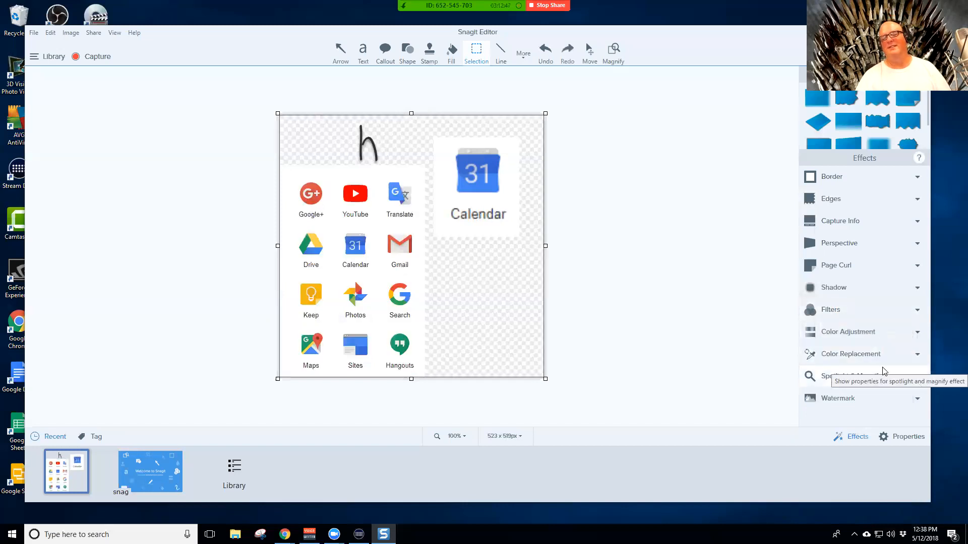
Switch between the effects list and the tool properties, ending on the Selection tool's properties
left_click(907, 436)
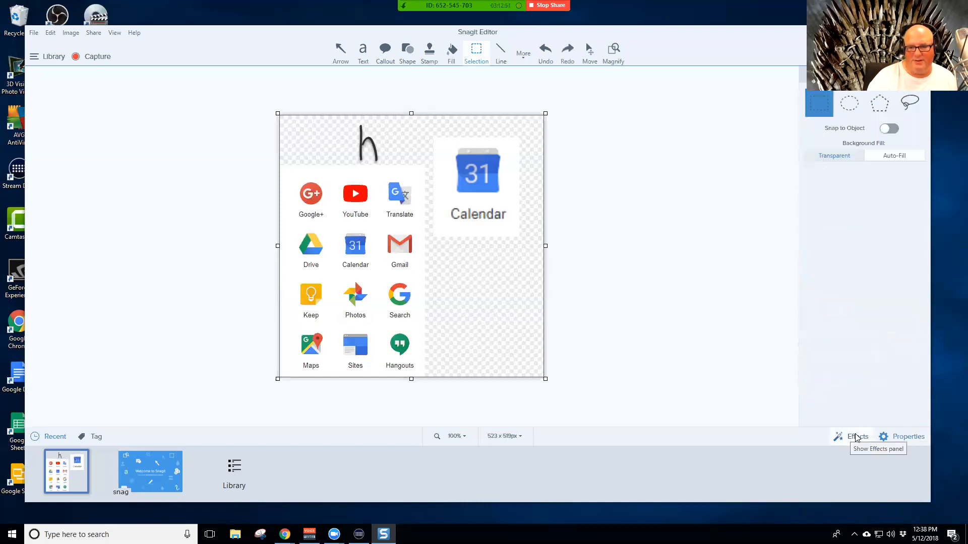
left_click(856, 437)
left_click(859, 439)
left_click(860, 439)
left_click(904, 437)
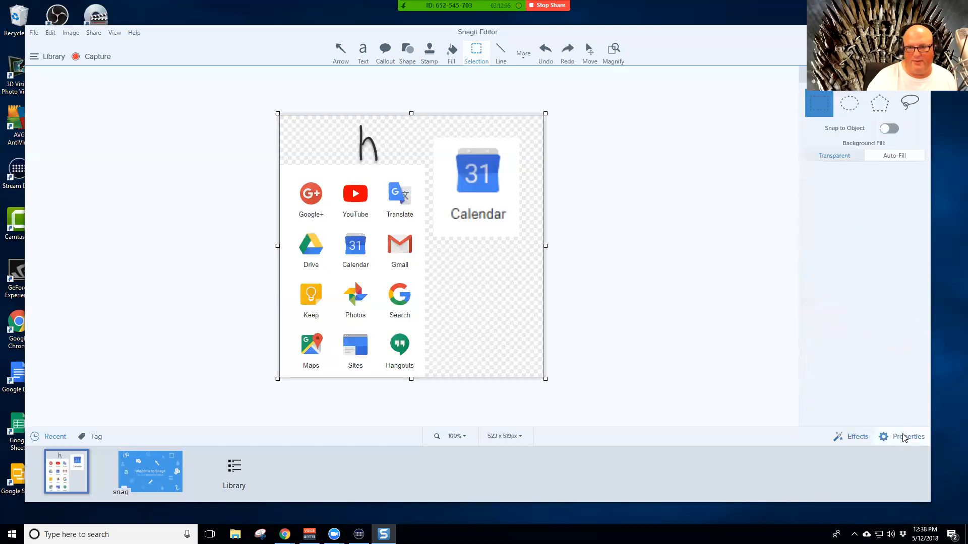
left_click(904, 438)
left_click(904, 437)
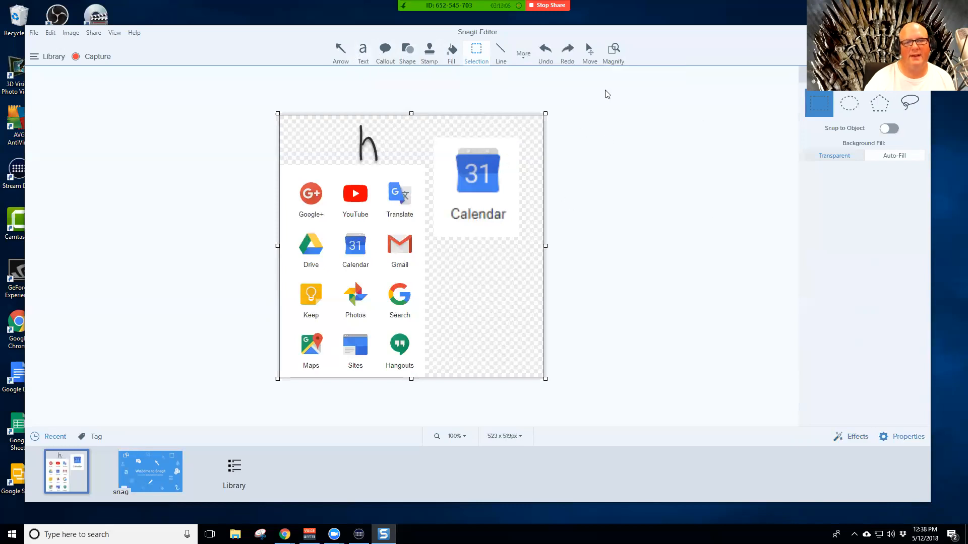
Blur every app icon in the capture's grid except YouTube, column by column, using the smooth blur at intensity 25
left_click(523, 55)
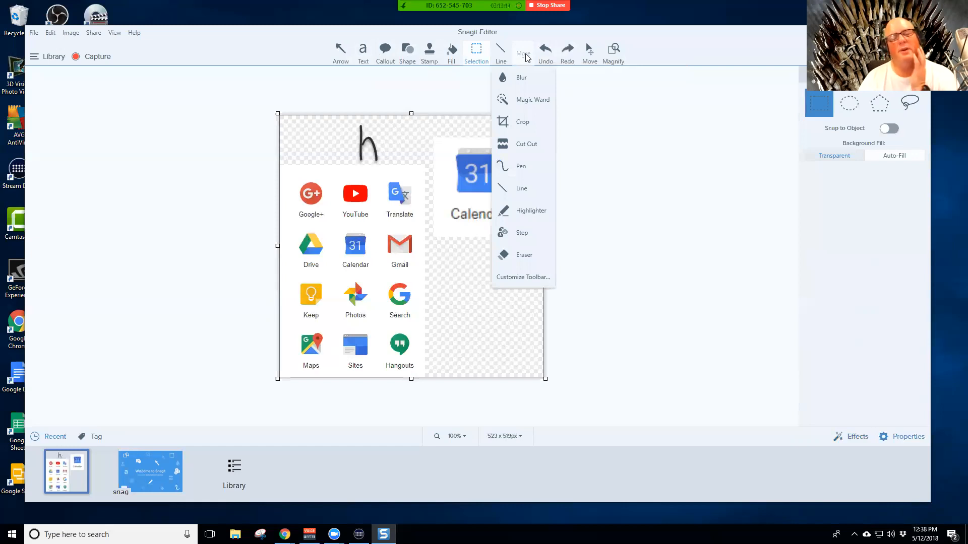
left_click(529, 80)
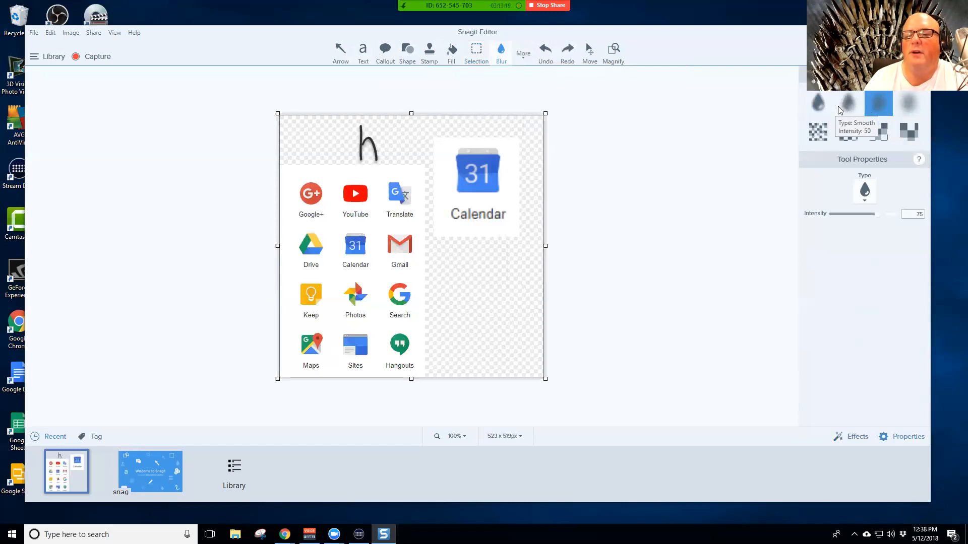
left_click(821, 104)
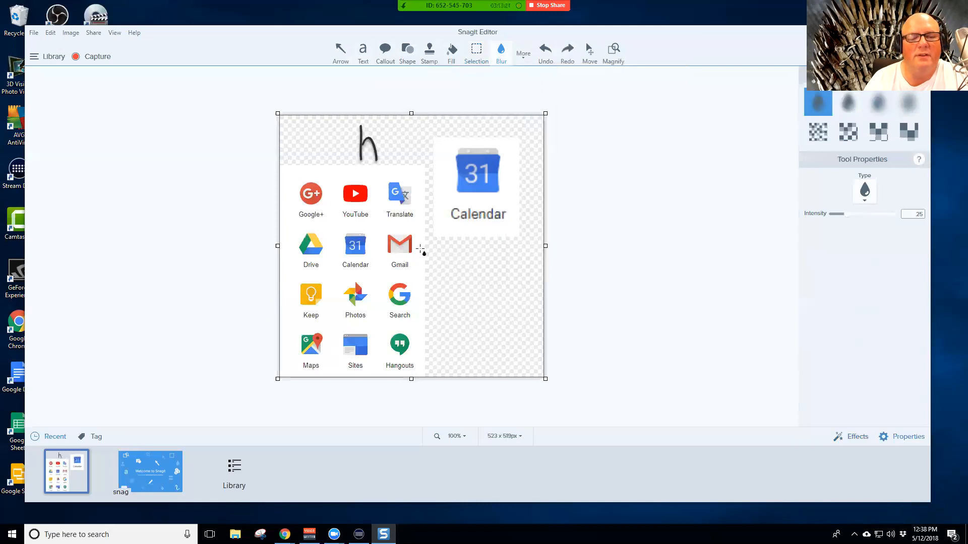
left_click_drag(384, 179, 424, 368)
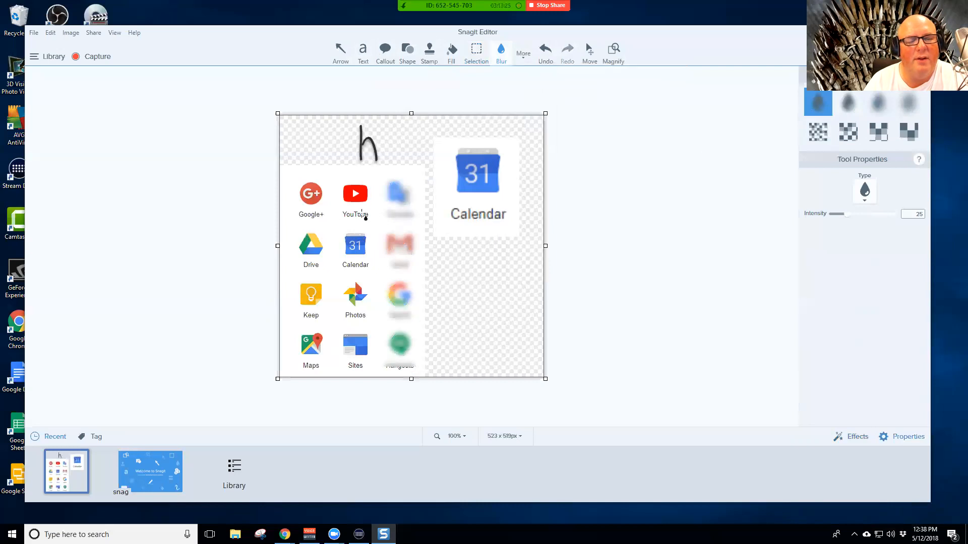
left_click_drag(341, 231, 379, 368)
left_click_drag(303, 182, 330, 372)
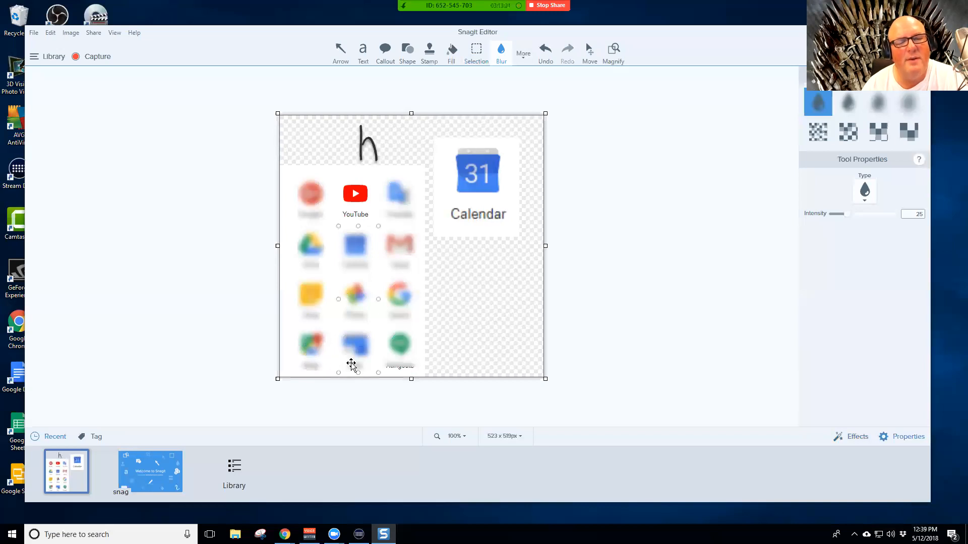
Stretch the right column's blur area downward to cover the whole Hangouts label
mouse_move(398, 354)
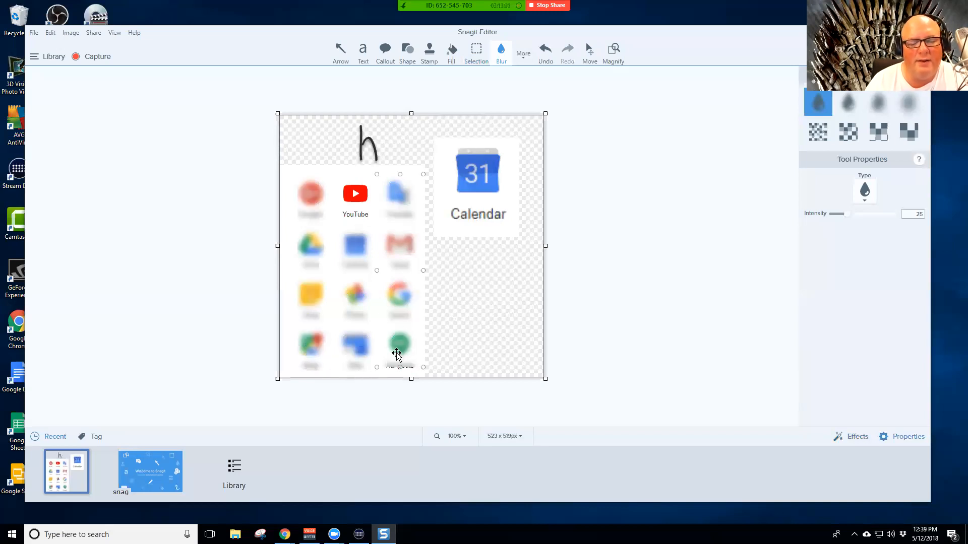
left_click(423, 369)
left_click_drag(423, 368, 423, 372)
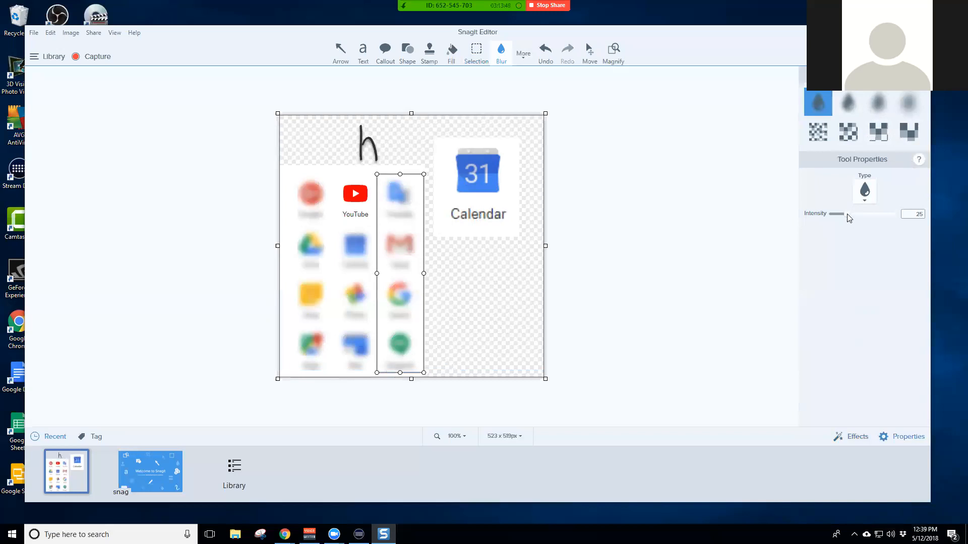
Reduce the blur intensity to 18 on the right column and to 10 on the middle and left columns
left_click_drag(846, 214, 844, 214)
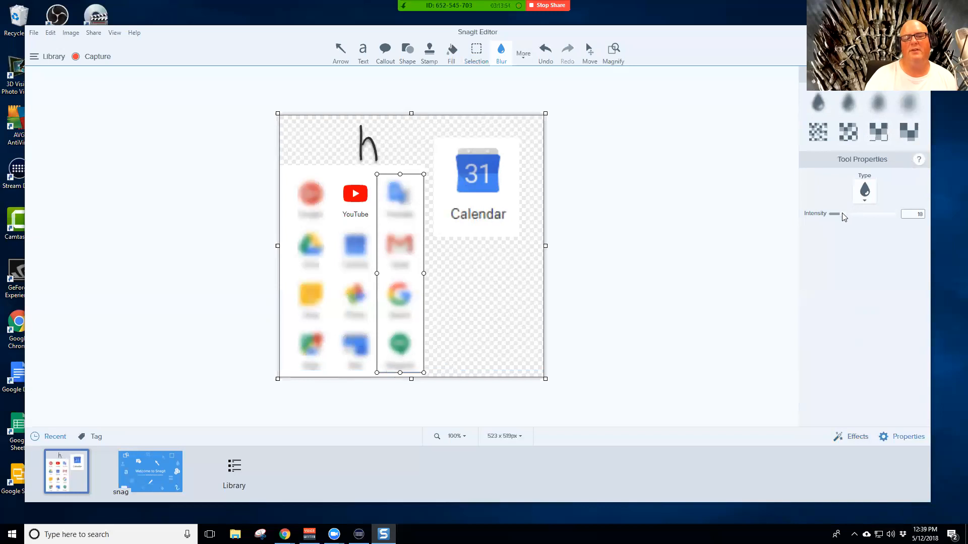
left_click(355, 244)
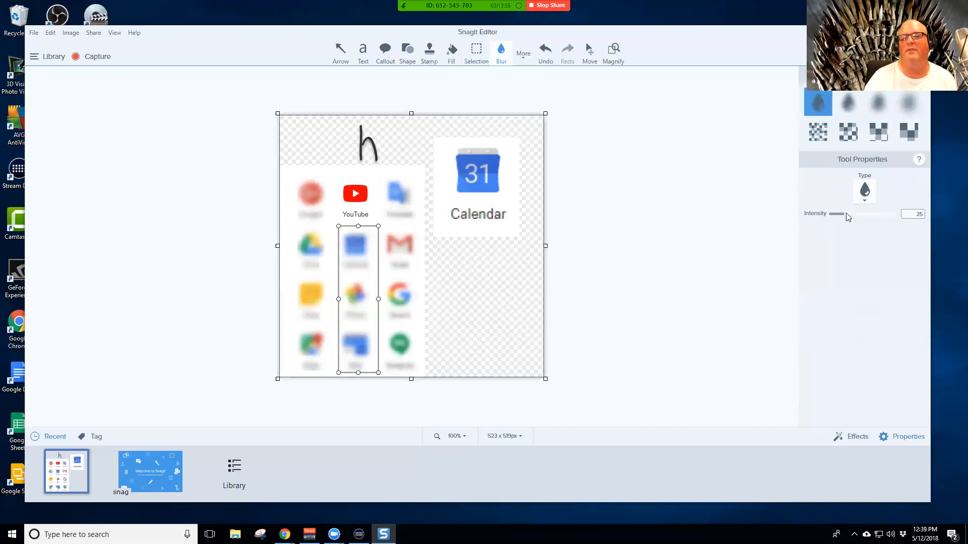
left_click_drag(846, 217, 843, 217)
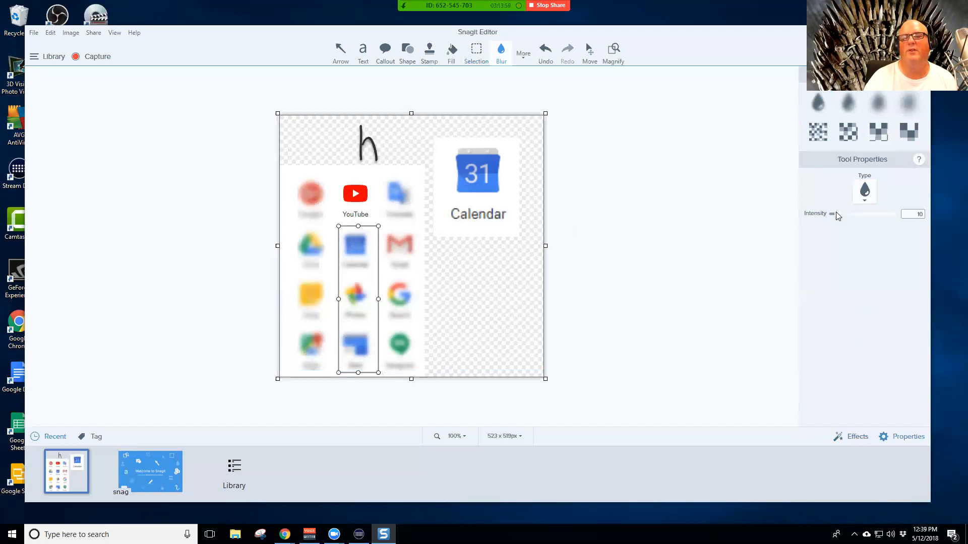
left_click(311, 192)
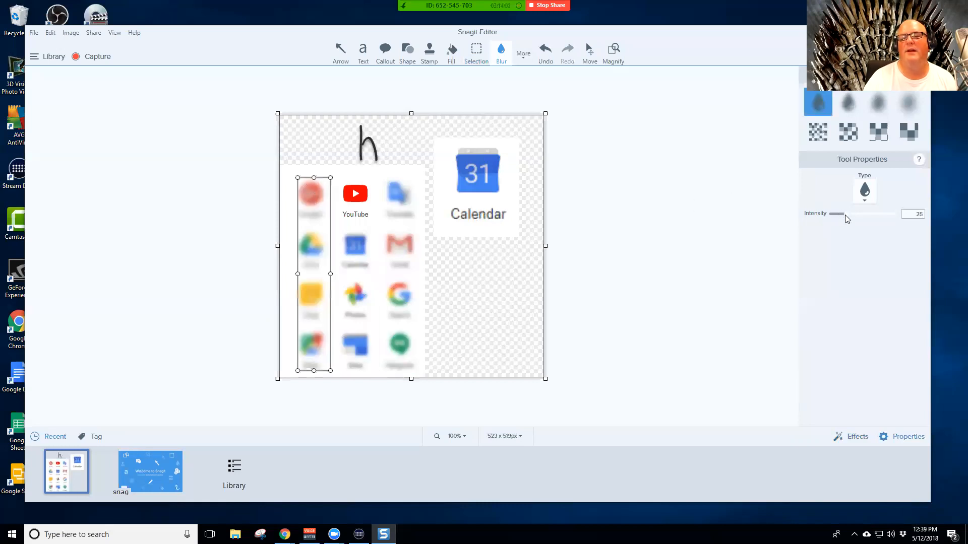
left_click_drag(847, 216, 833, 217)
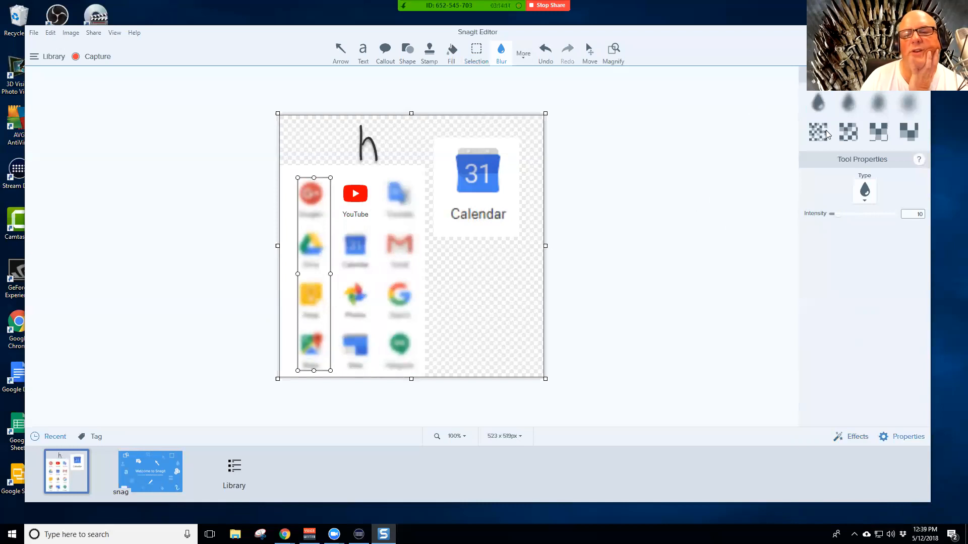
Try the pixelated blur at intensities 50 and 25 on the left column and return it to smooth blur at intensity 25
left_click(847, 133)
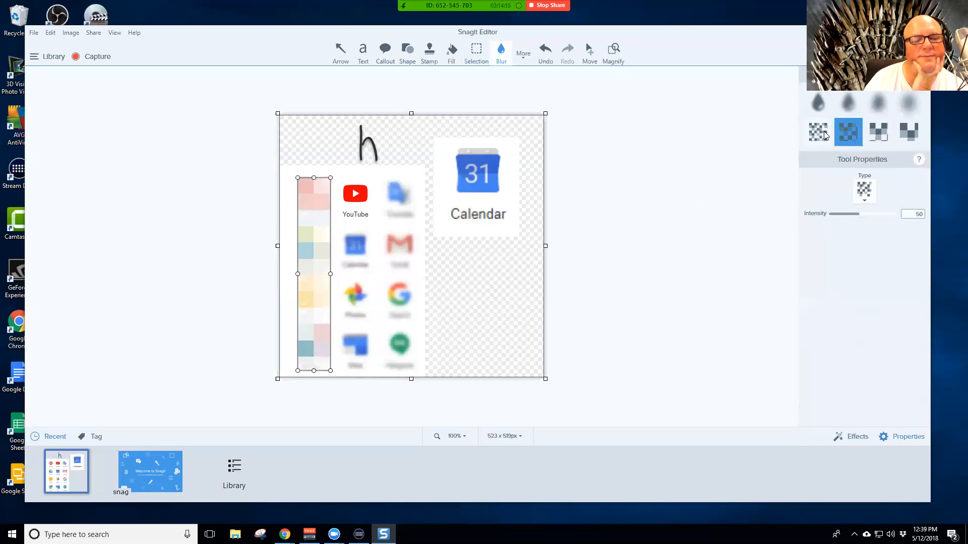
left_click(823, 131)
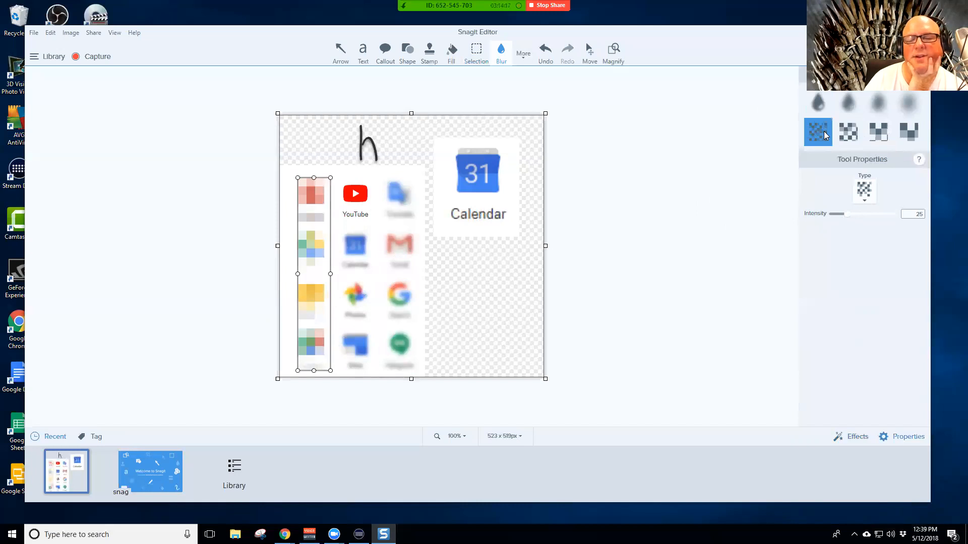
left_click(823, 104)
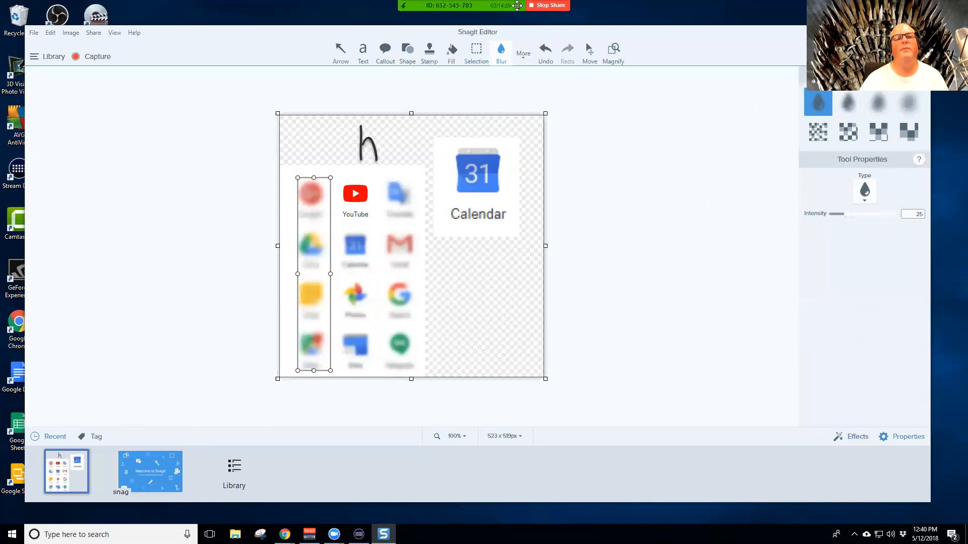
mouse_move(517, 6)
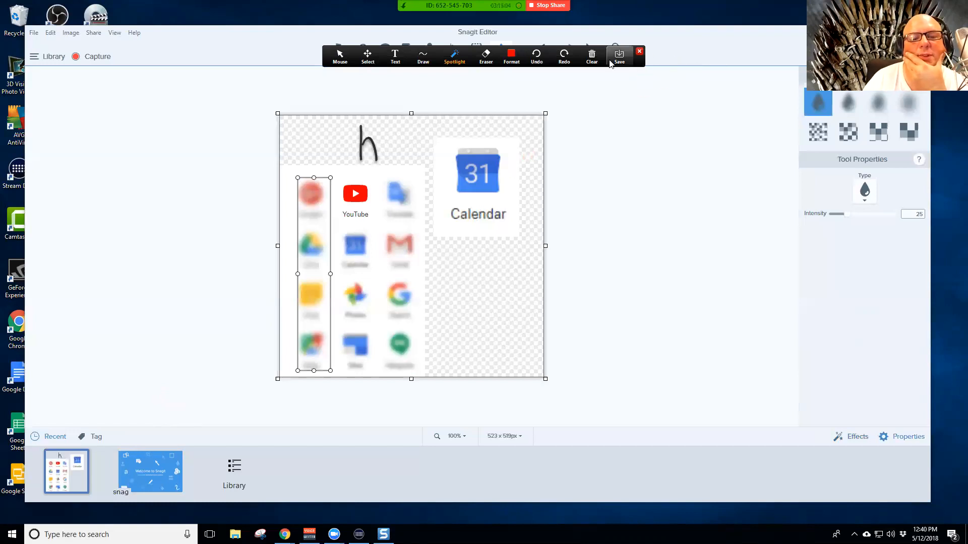
left_click(640, 51)
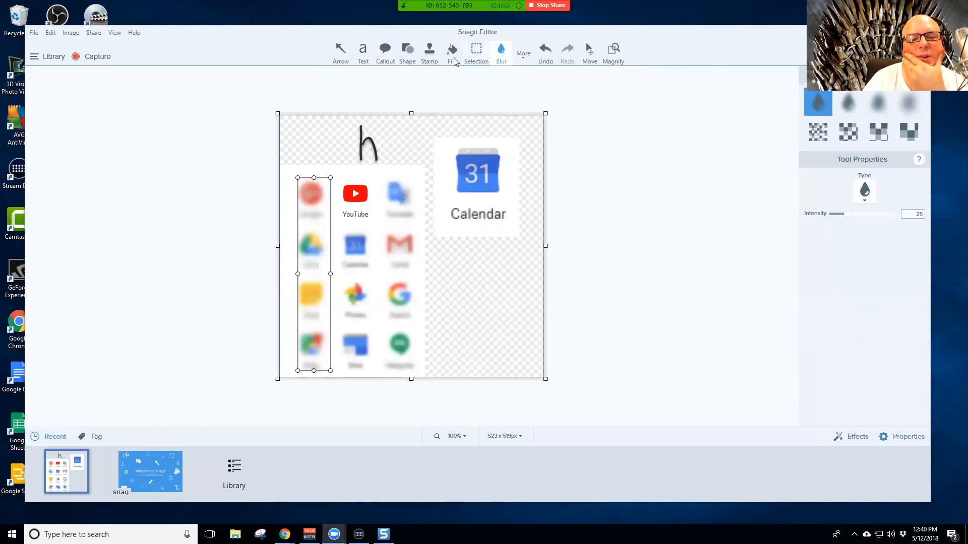
left_click(523, 55)
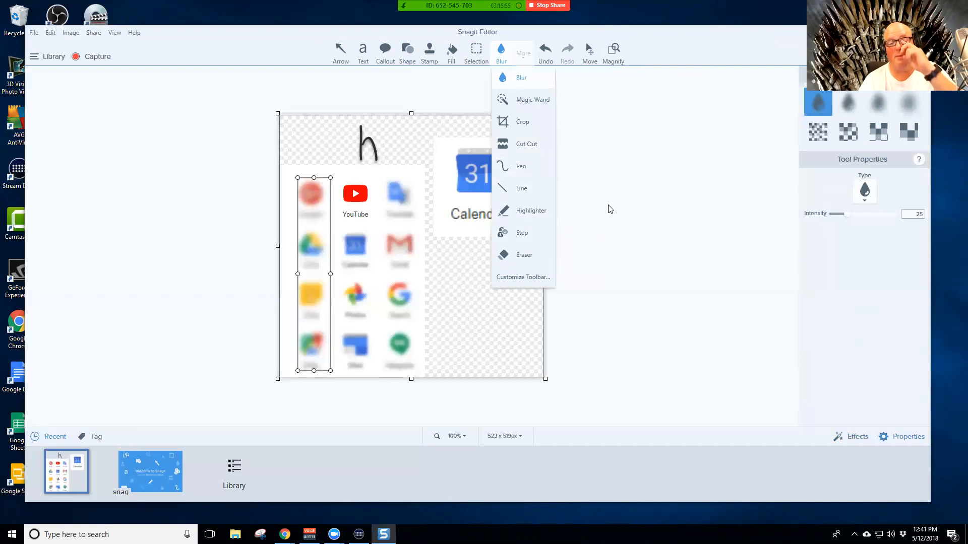
left_click(599, 180)
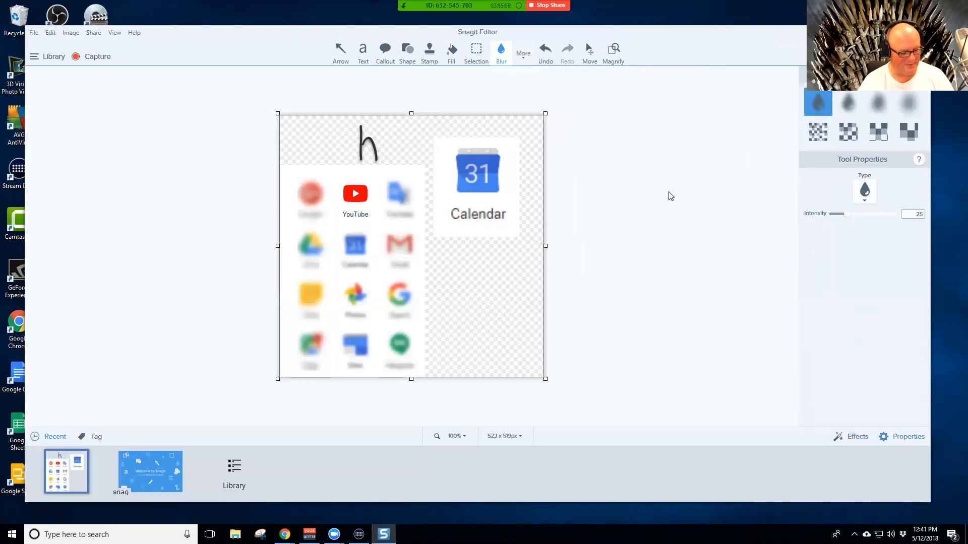
Undo all the blur edits on the app icon grid, back to the unblurred capture
key("ctrl+z")
key("ctrl+z")
key("ctrl+z")
key("ctrl+z")
key("ctrl+z")
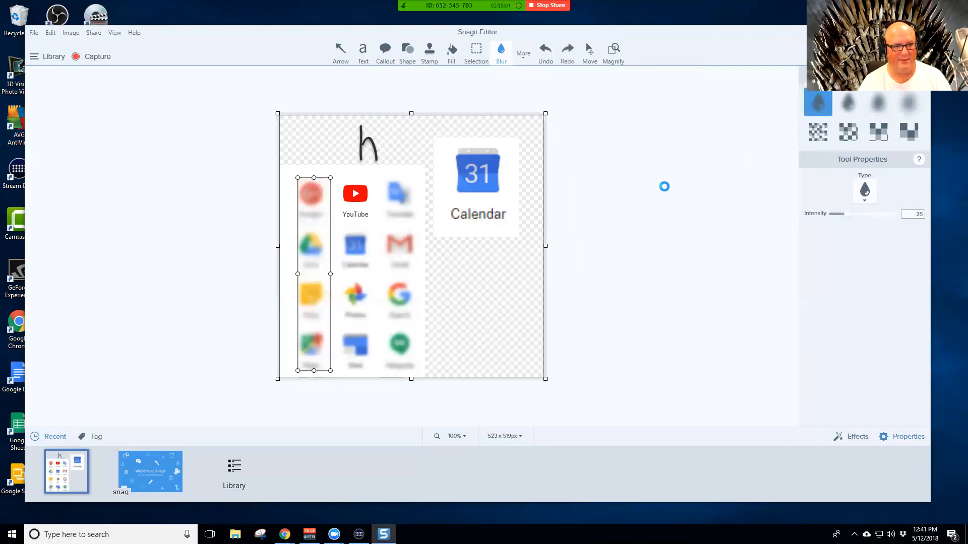
key("ctrl+z")
key("ctrl+z")
key("ctrl+z")
key("ctrl+z")
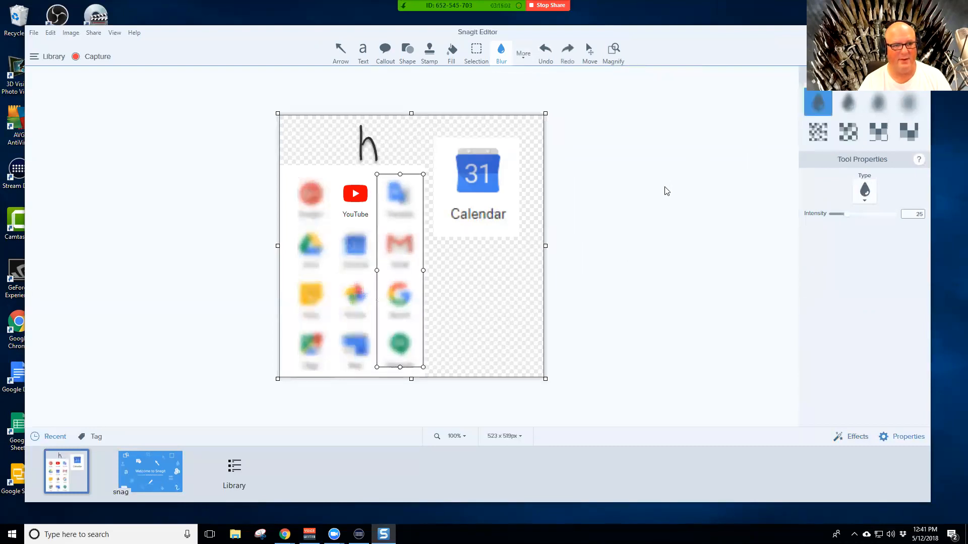
key("ctrl+z")
key("ctrl+z")
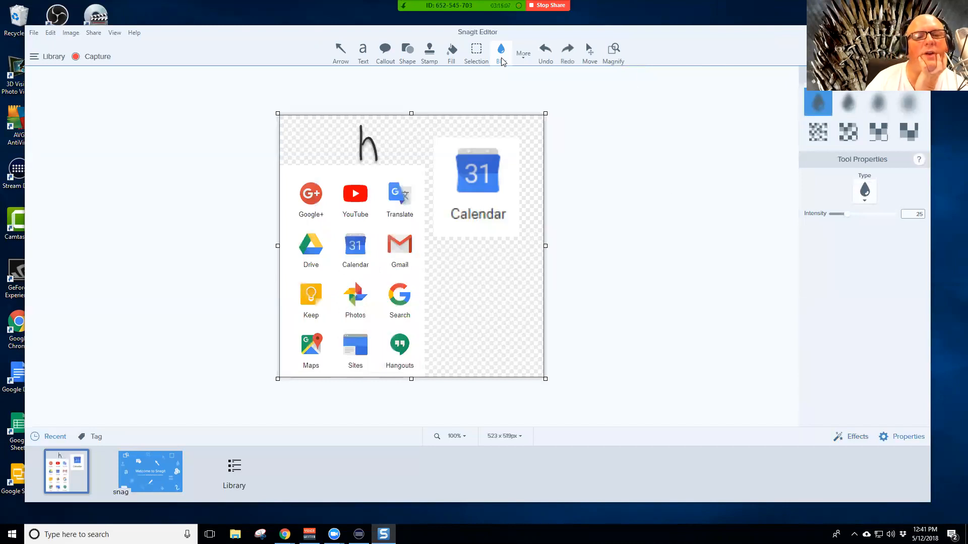
Place purple teardrop step markers numbered 1, 2 and 3 beside the YouTube, Gmail and Maps icons
left_click(522, 61)
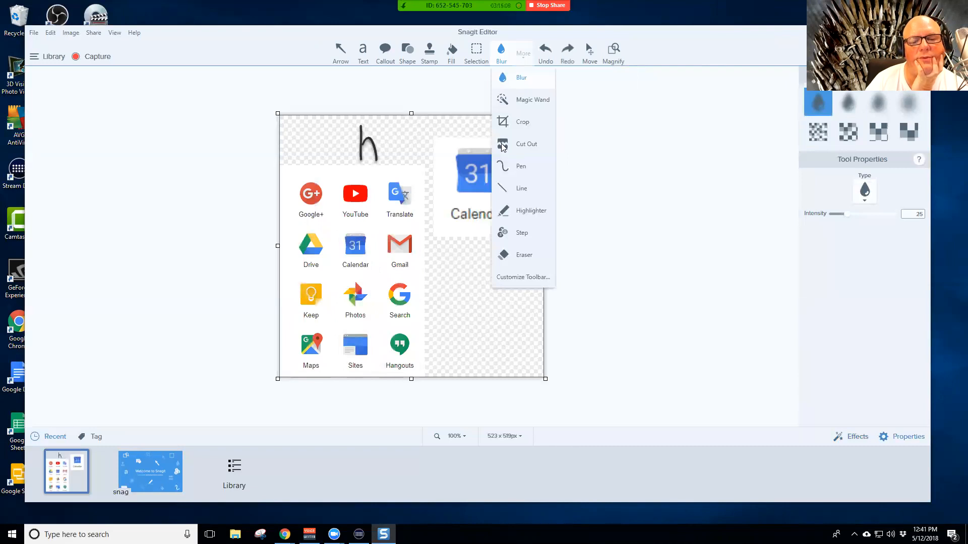
left_click(522, 232)
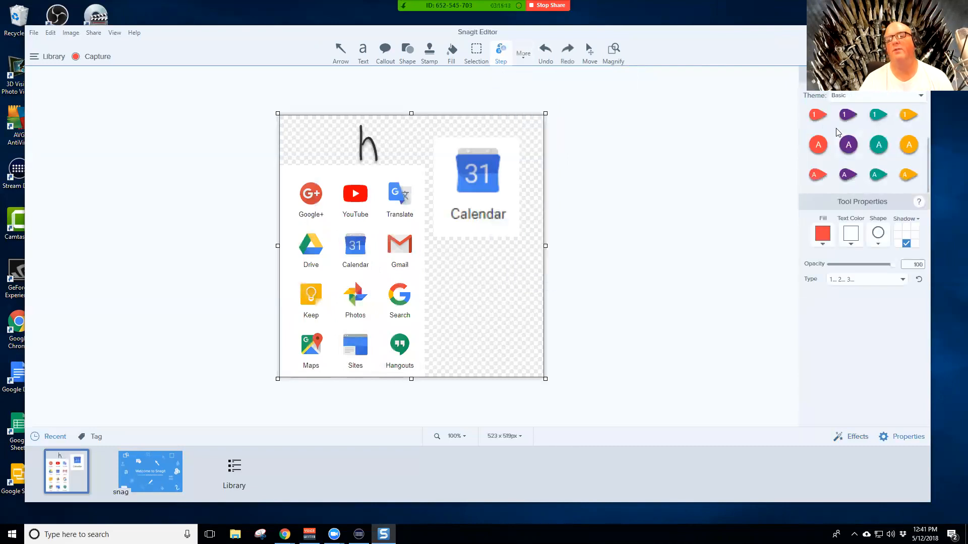
scroll(869, 146, "up", 1)
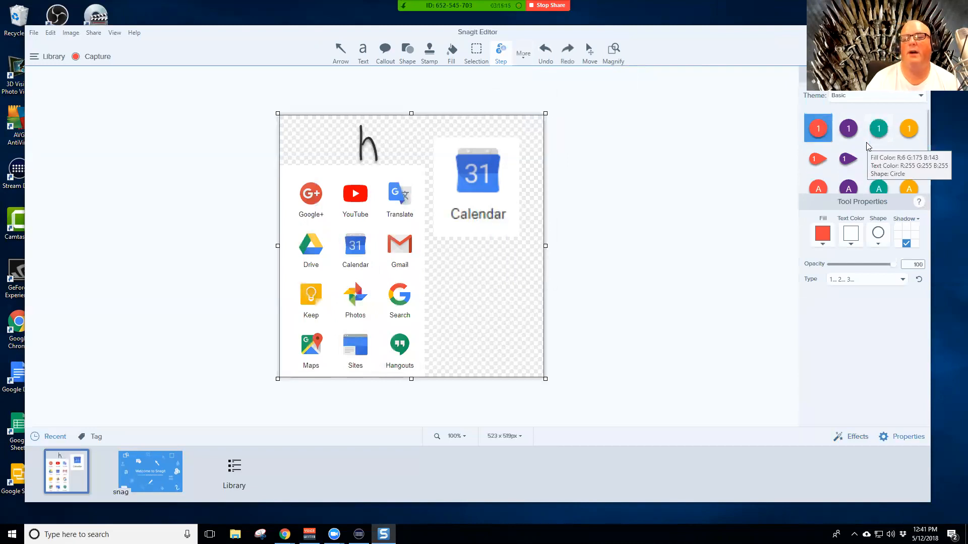
left_click(846, 160)
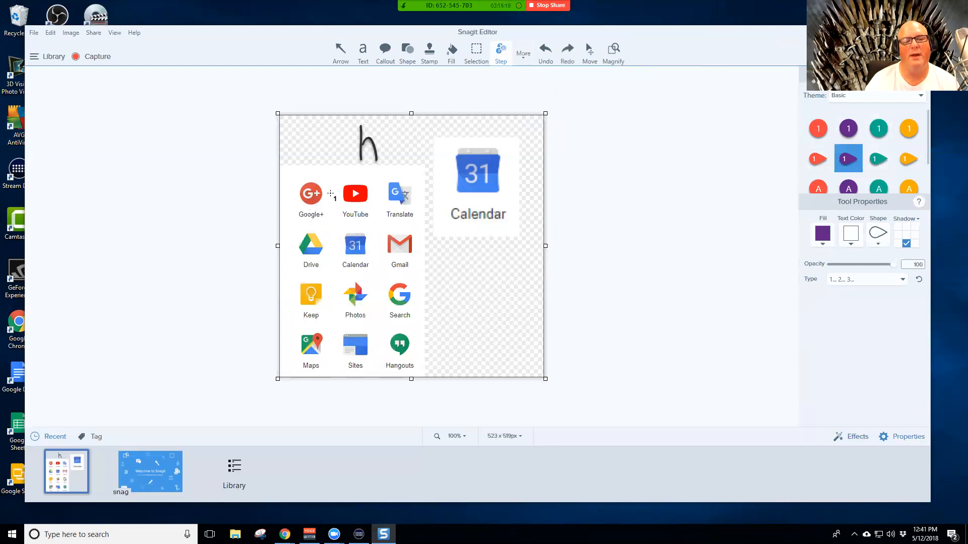
left_click(332, 187)
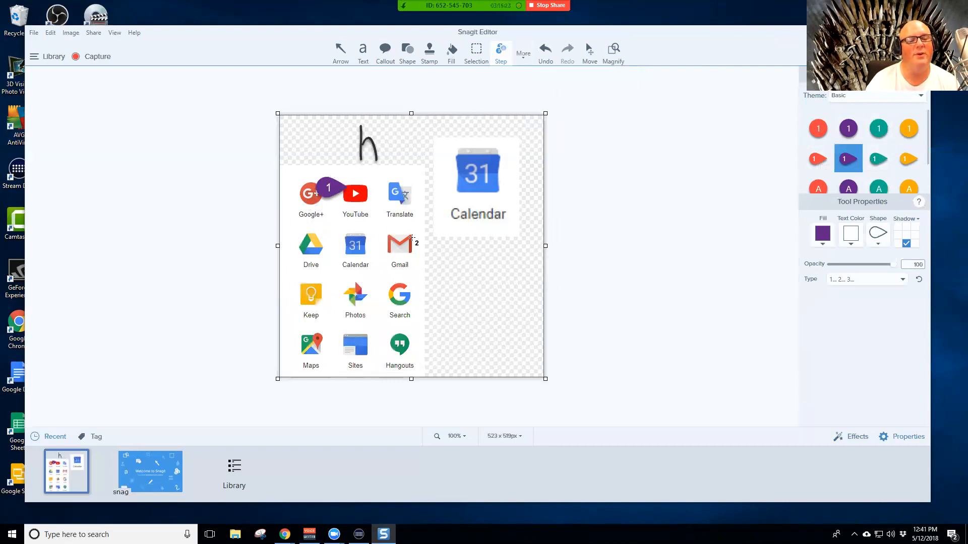
left_click(383, 245)
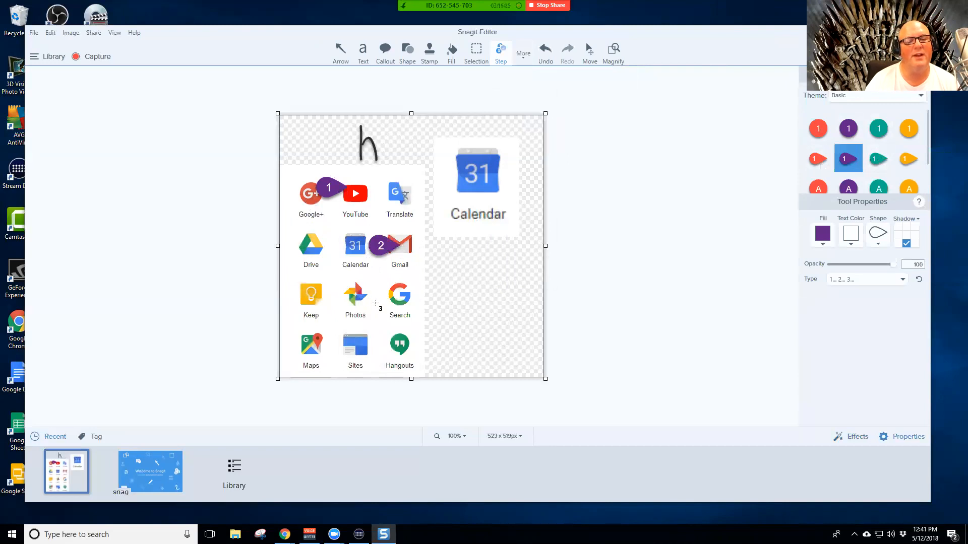
left_click(301, 347)
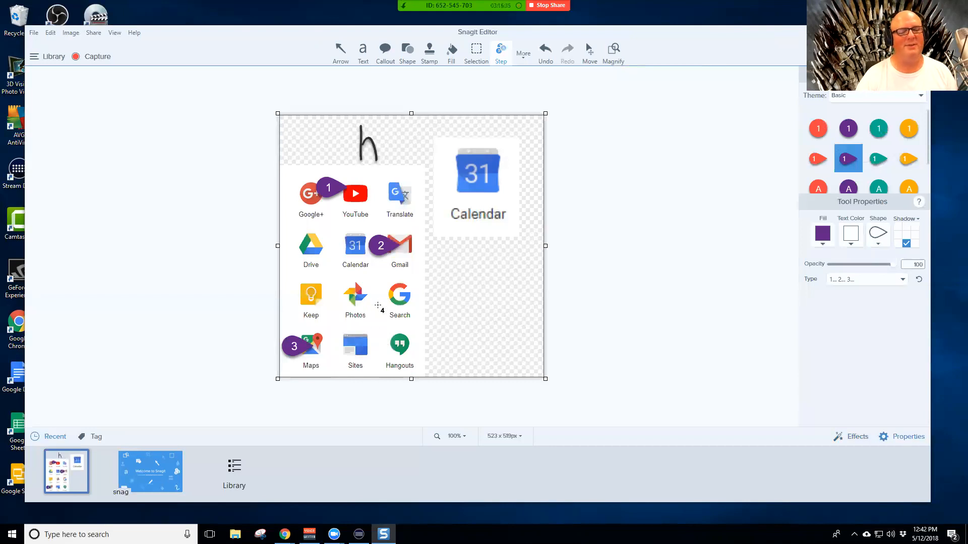
Shift markers 1 and 2 slightly away from their icons, and move marker 3 above Maps, angled down toward its icon
left_click_drag(382, 245, 374, 245)
left_click_drag(326, 187, 321, 192)
mouse_move(299, 348)
left_mouse_down()
mouse_move(289, 345)
mouse_move(297, 308)
mouse_move(307, 318)
mouse_move(299, 322)
left_mouse_up()
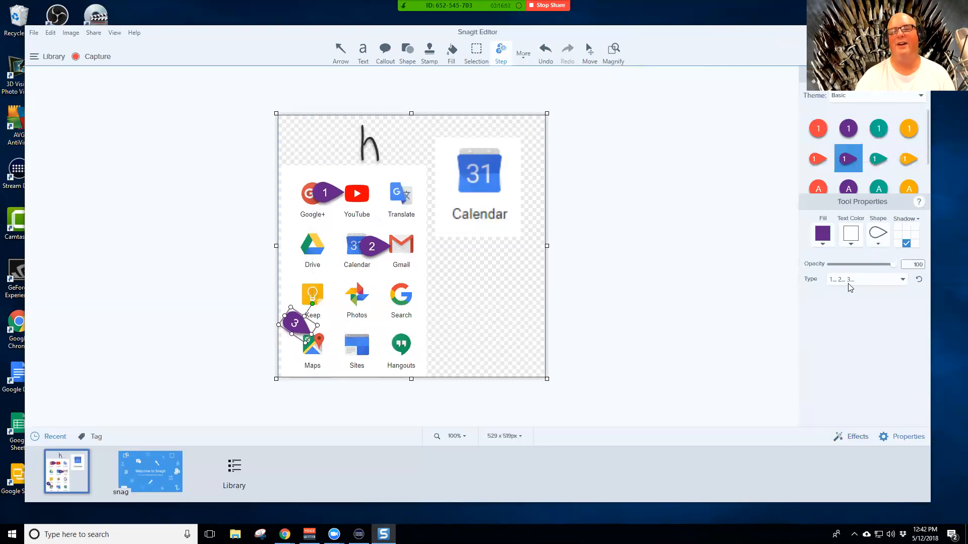
Draw a rounded rectangle callout with white fill and purple outline in the empty area below the large Calendar icon
left_click(386, 55)
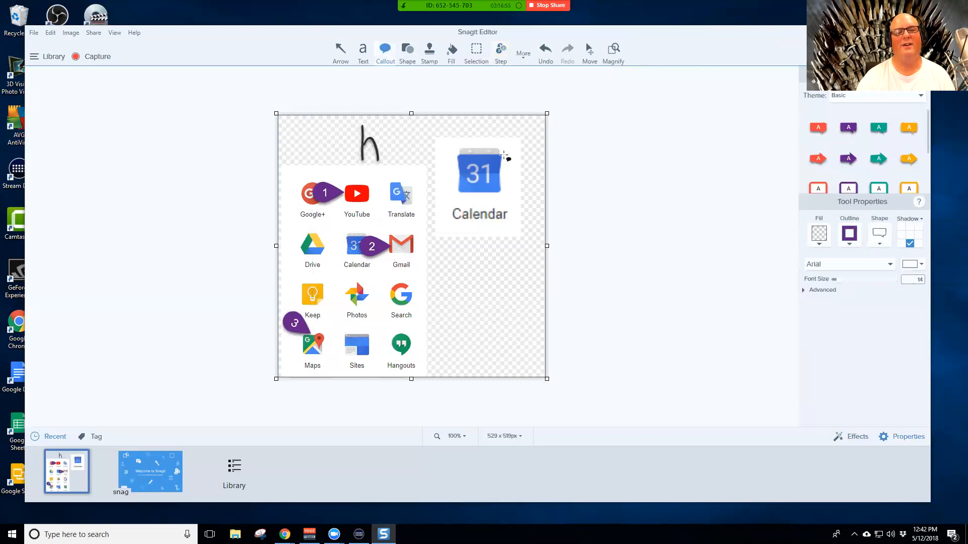
left_click(854, 190)
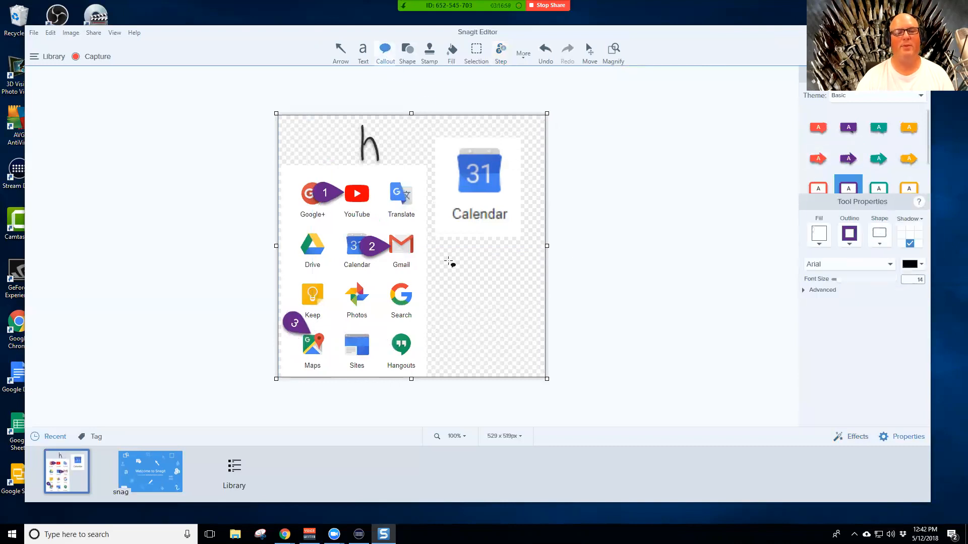
left_click_drag(432, 247, 528, 331)
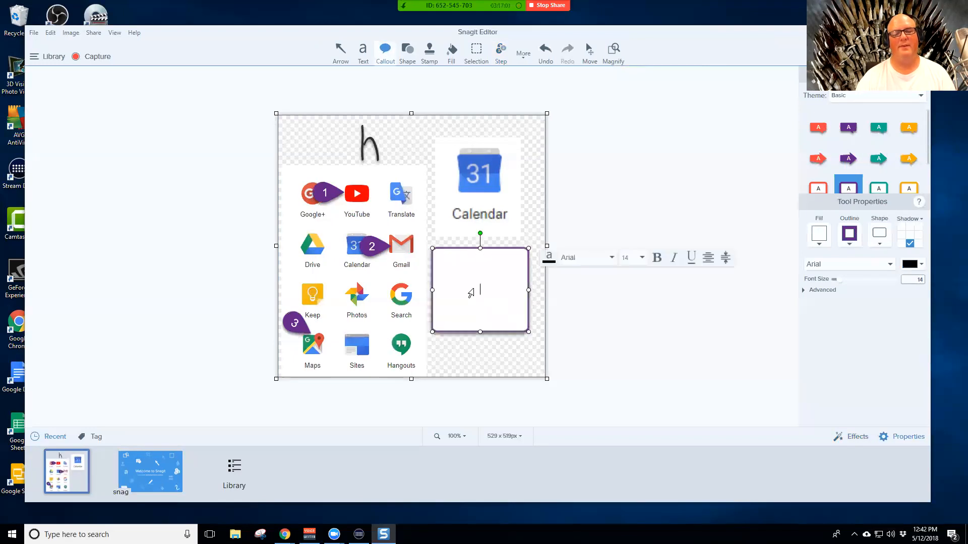
Enter "Step 1) Open YouTube" as the first line of the callout
type("Step")
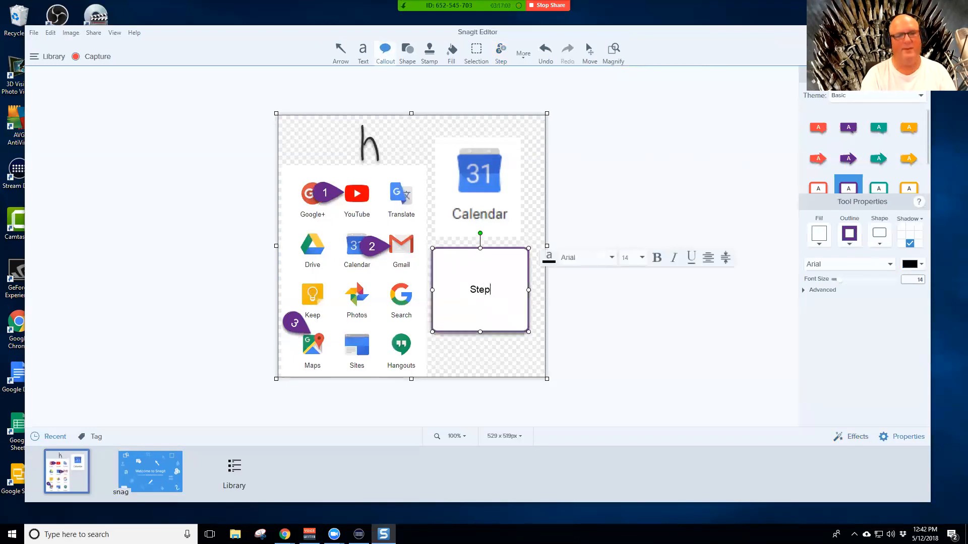
type(" 1)")
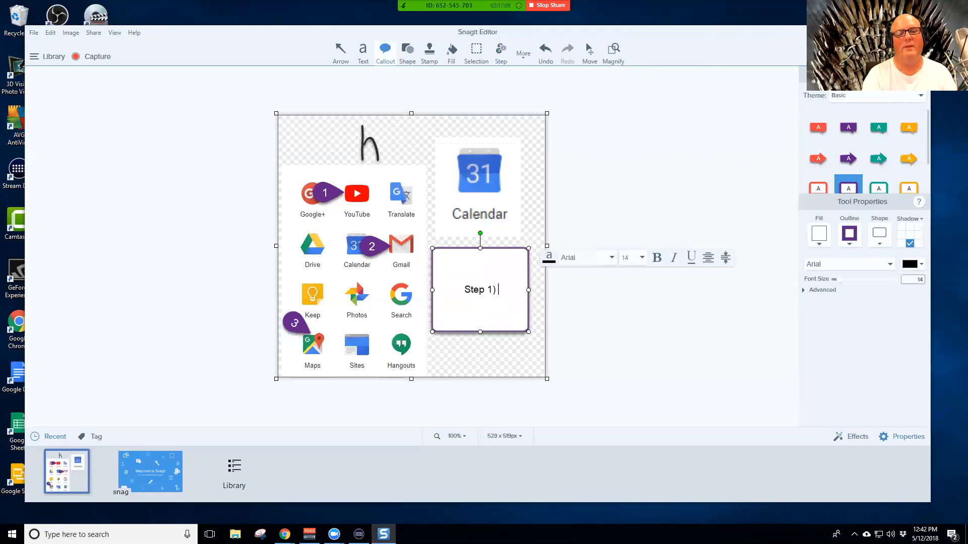
type(" Open")
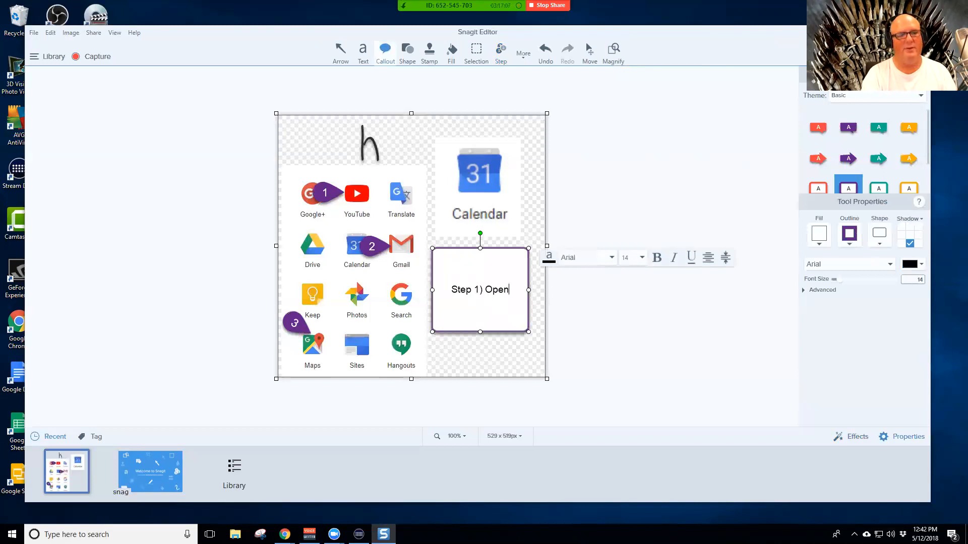
type(" YouTUbe")
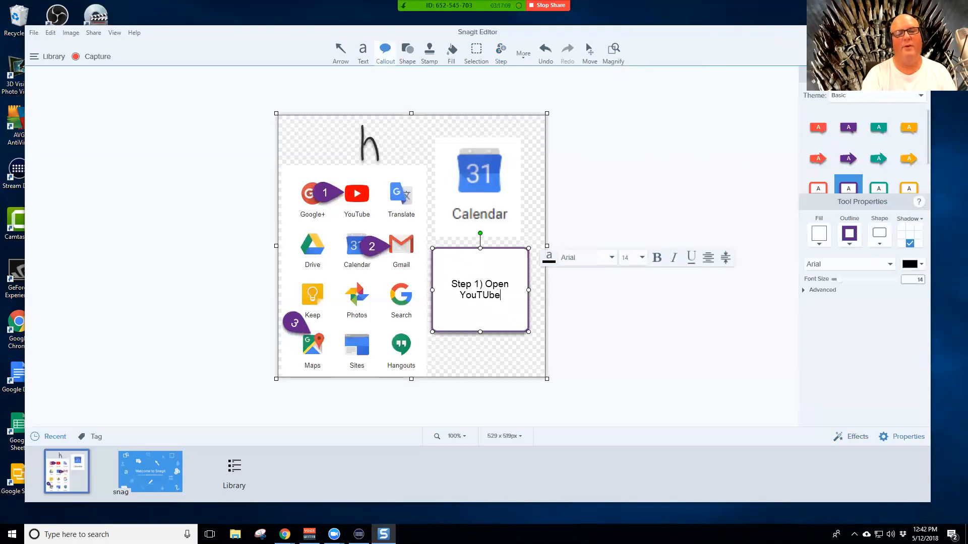
key("BackSpace")
key("BackSpace")
key("BackSpace")
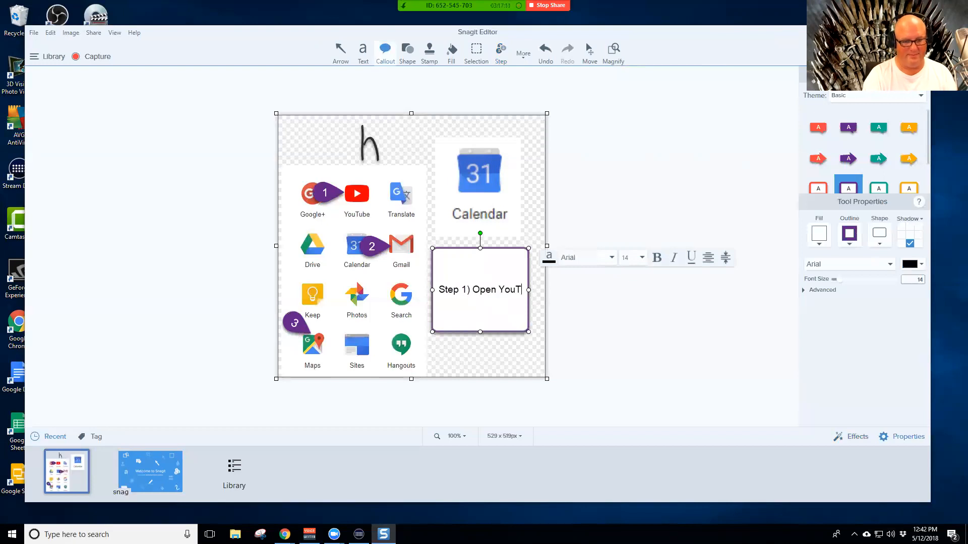
type("ube")
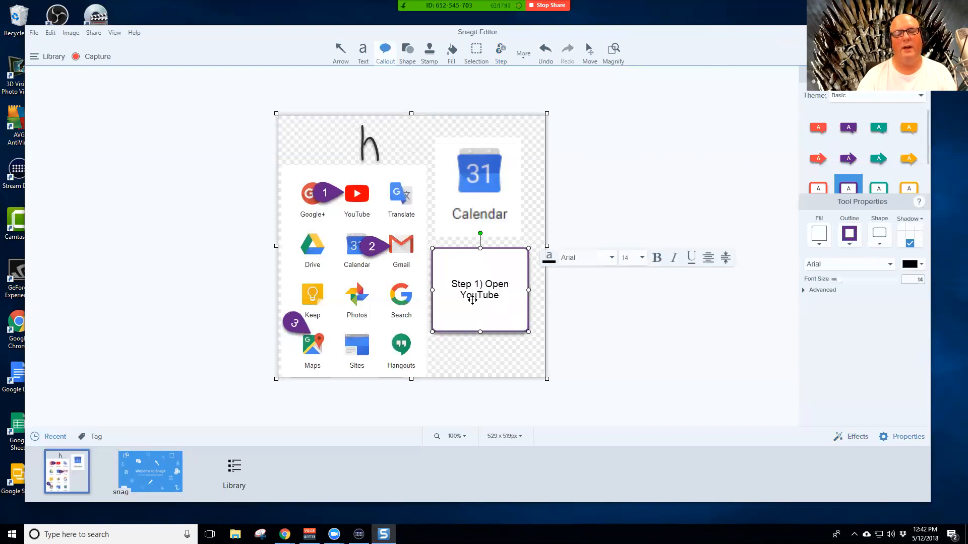
Add a second line reading "Step 2) Open Gmail" to the callout
key("Return")
type("Step")
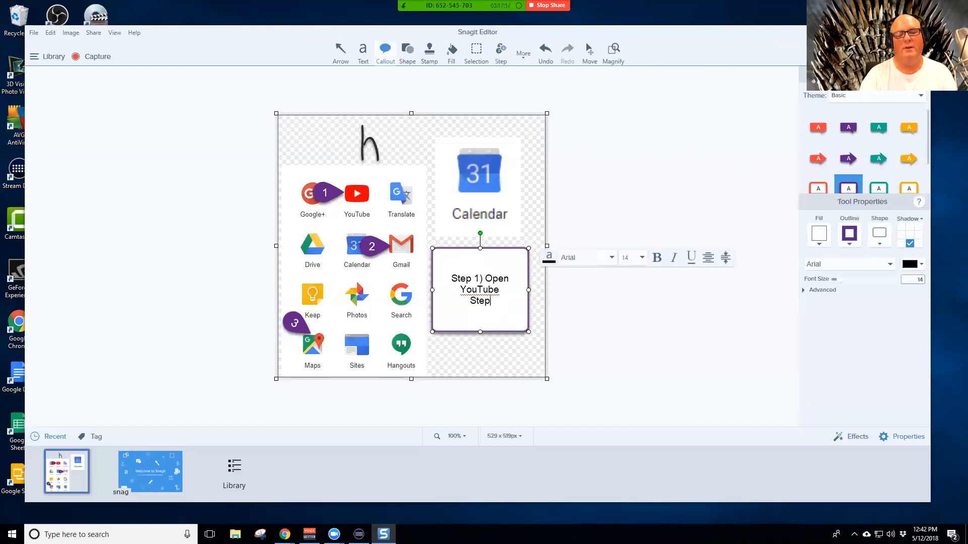
type(" 2")
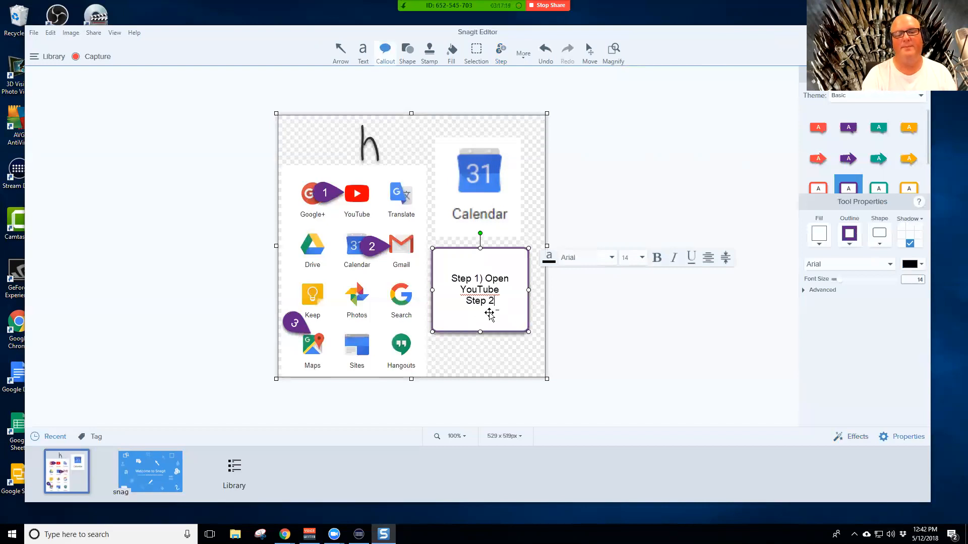
type(") ")
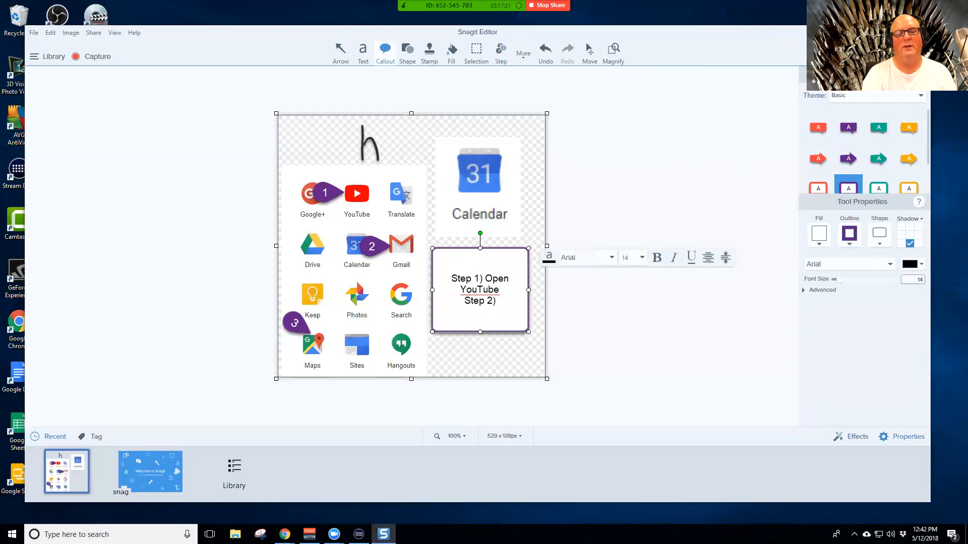
type("Open Gmail")
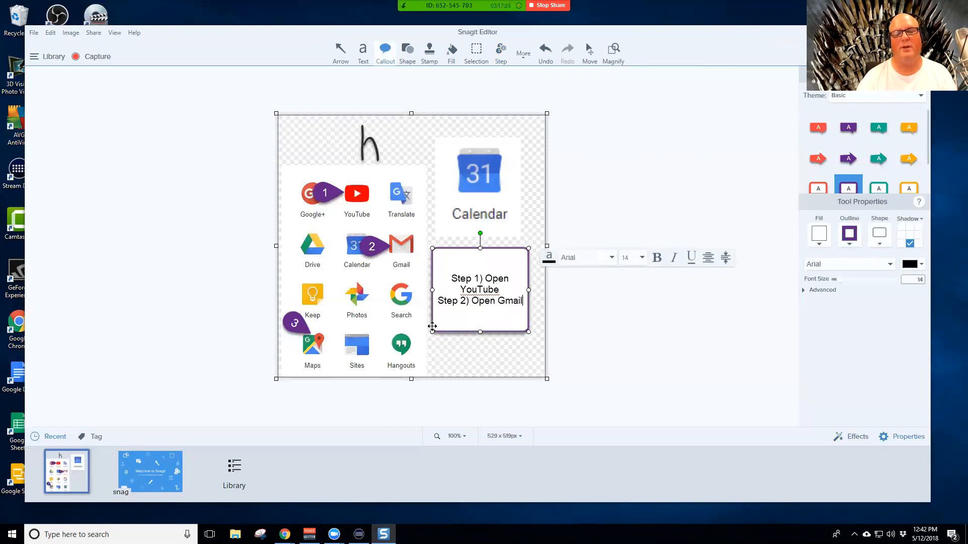
Left-align all the callout text and widen the callout so that each instruction fits on one line
left_click(708, 259)
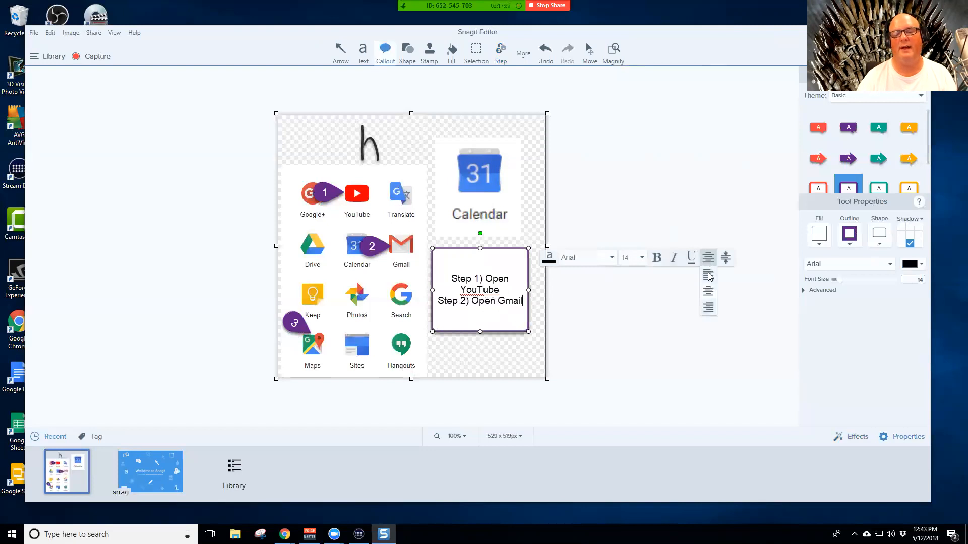
left_click(707, 275)
left_click_drag(525, 304, 435, 270)
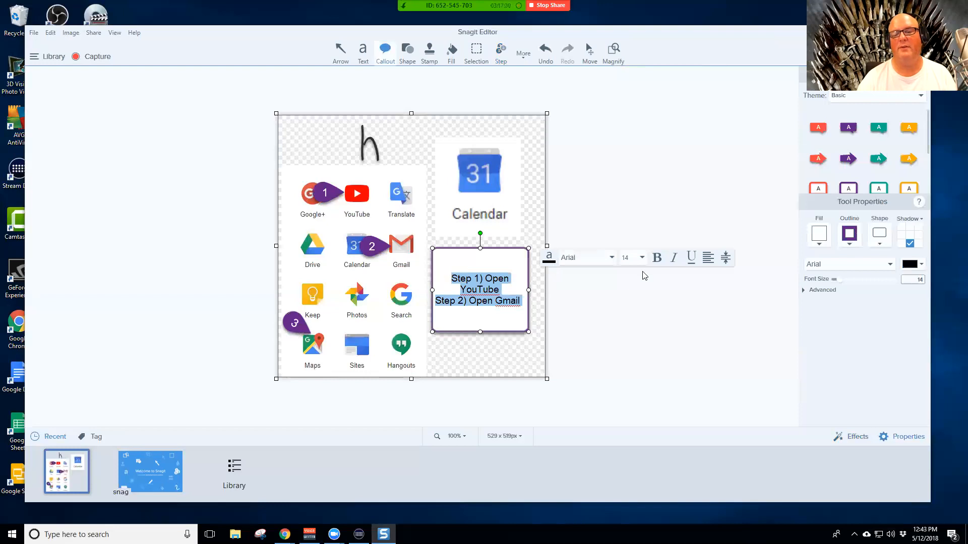
left_click(707, 258)
left_click(711, 280)
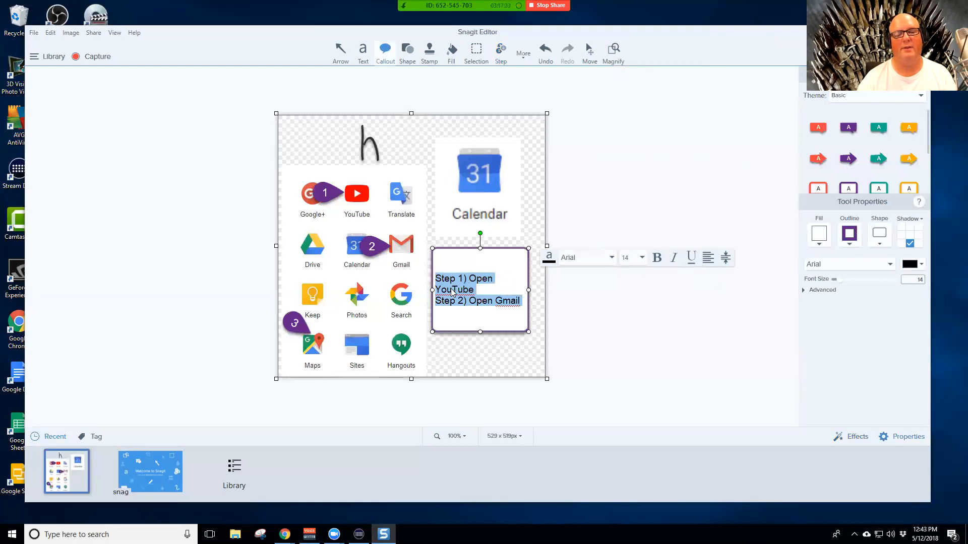
left_click_drag(529, 290, 544, 290)
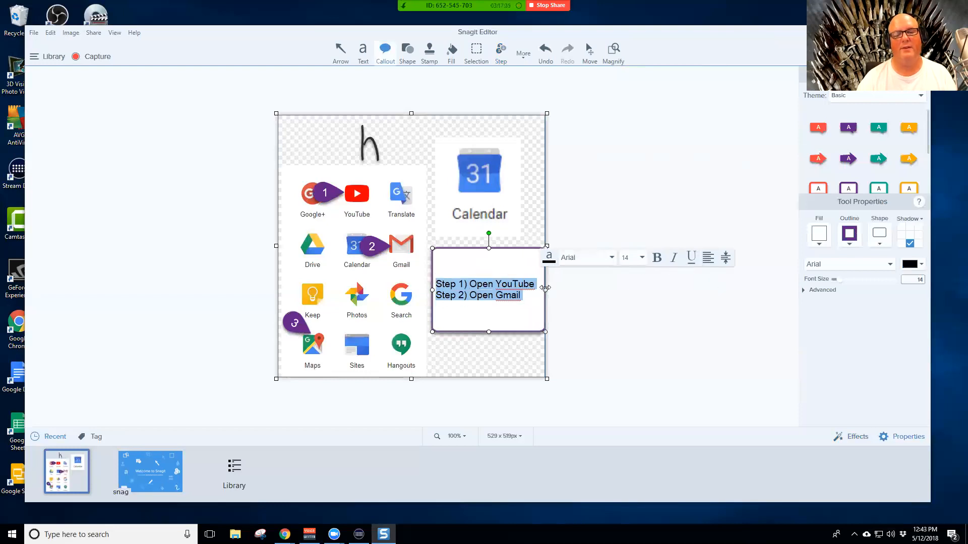
Add a third line reading "Step 3) Open Maps" below the Gmail line in the callout
left_click(524, 297)
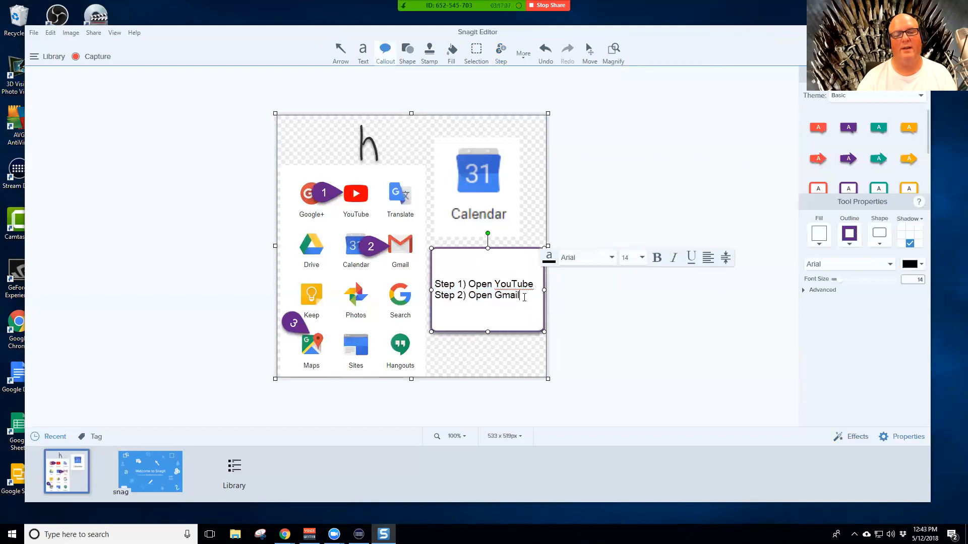
key("Return")
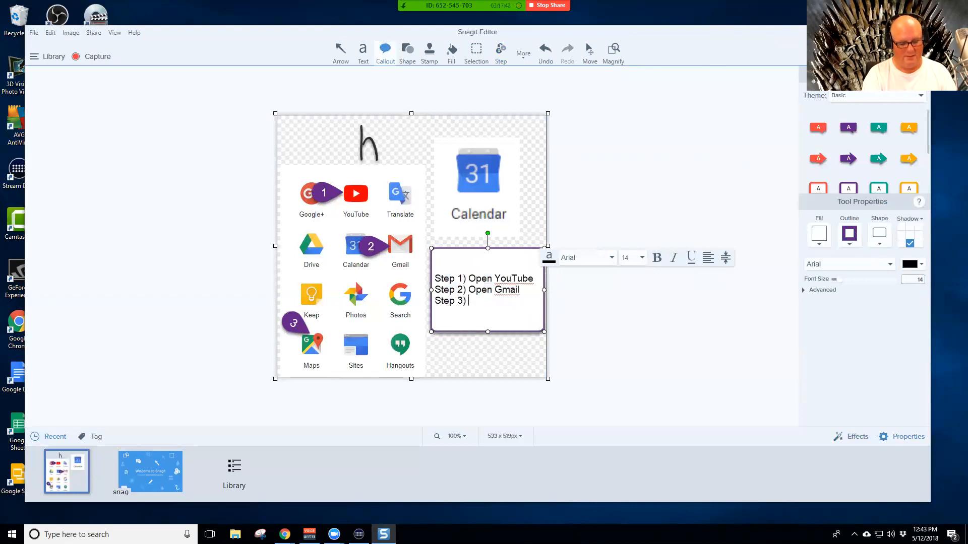
type("Step 3) Open Maps")
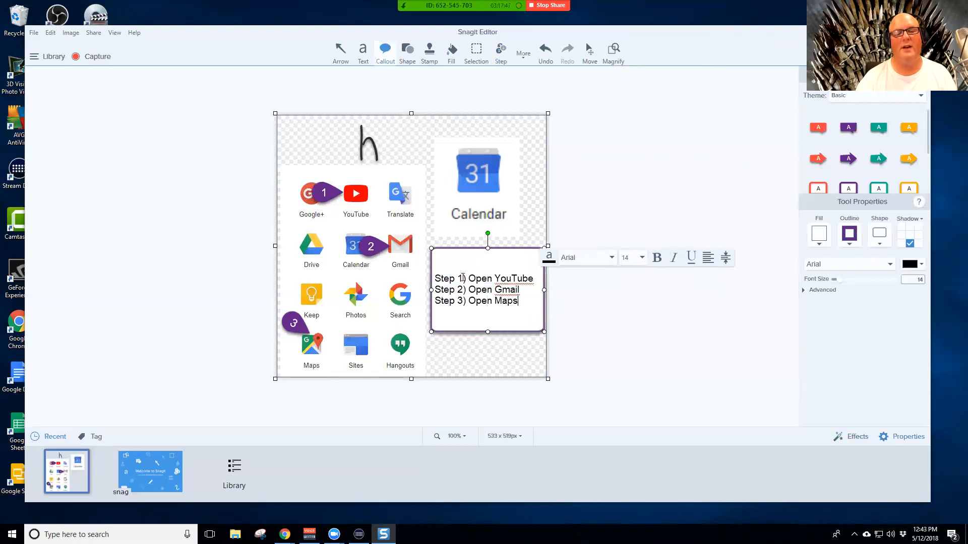
Move the instruction callout slightly up and to the left, beneath the Calendar icon
left_click_drag(455, 248, 446, 239)
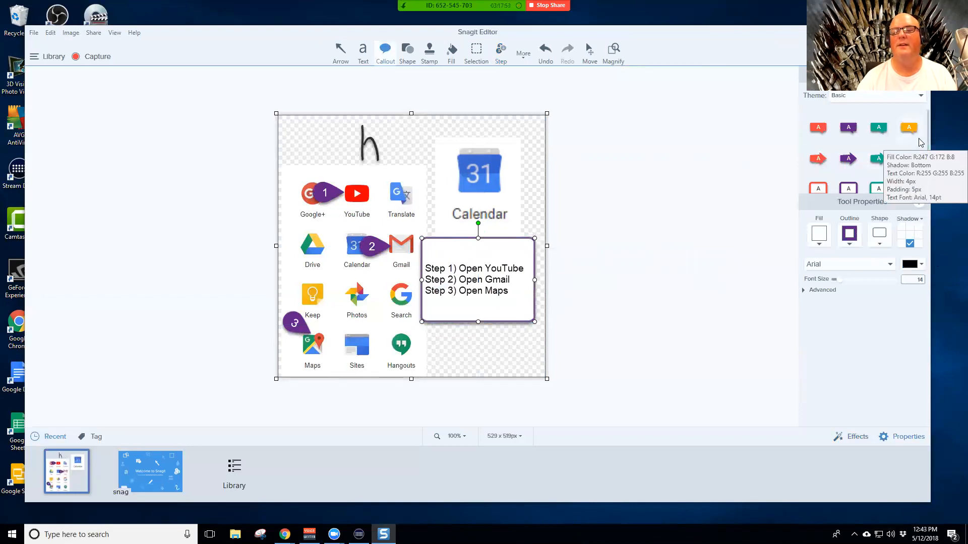
scroll(929, 171, "down", 2)
scroll(925, 162, "up", 2)
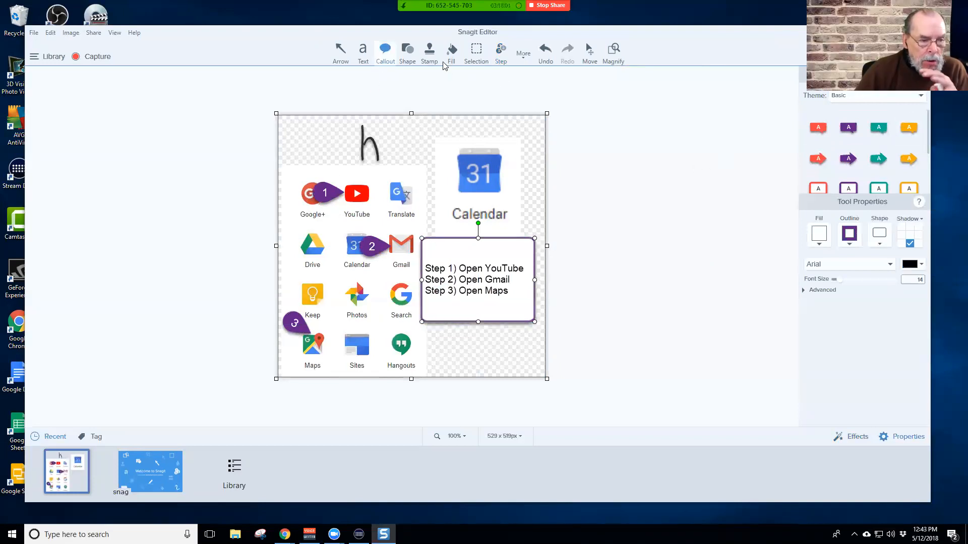
Add a purple circular Step marker numbered 1, shrunk to cover the "1)" in the callout's YouTube line
left_click(501, 54)
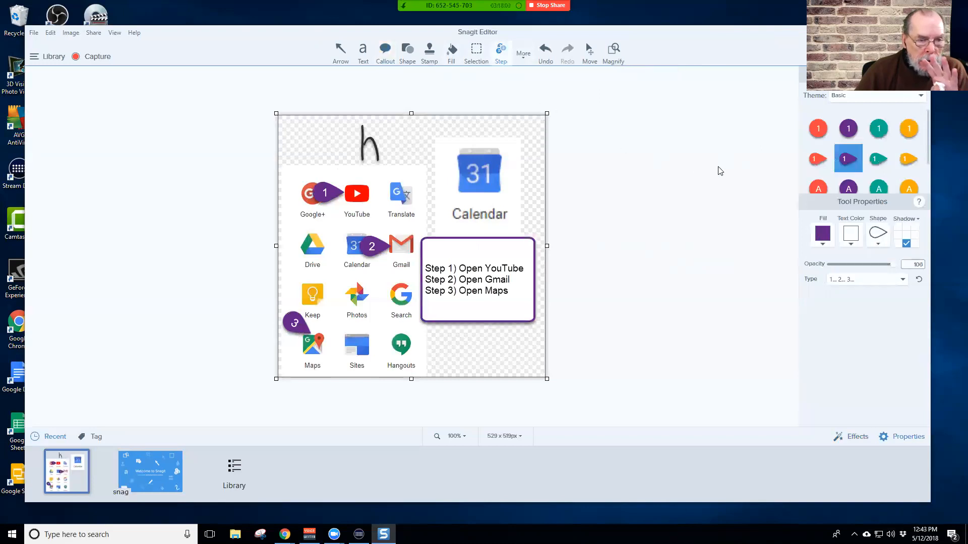
left_click(845, 131)
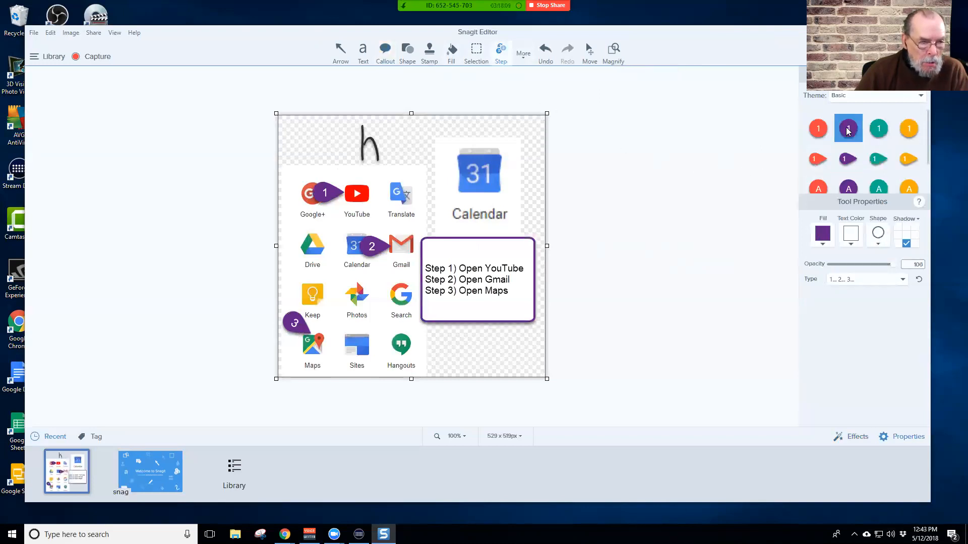
left_click(433, 246)
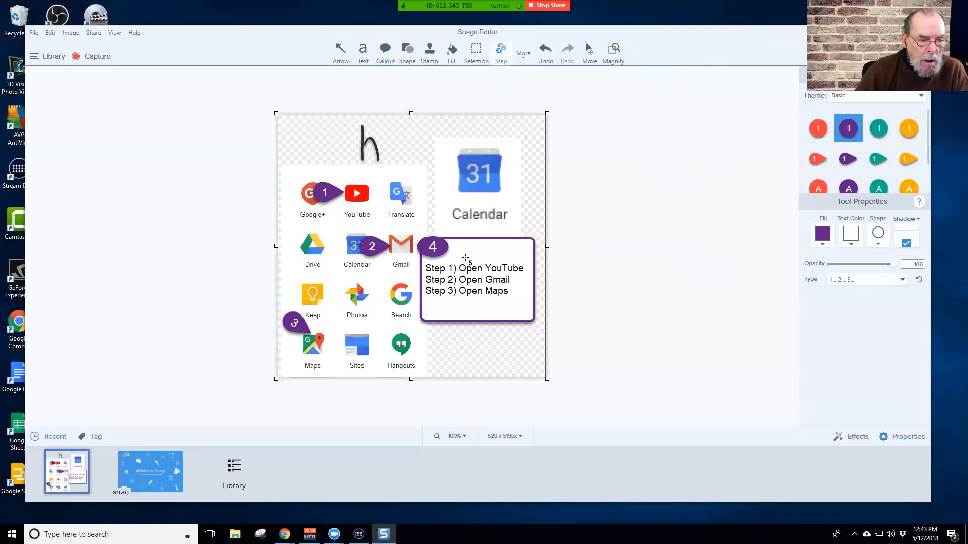
double_click(433, 247)
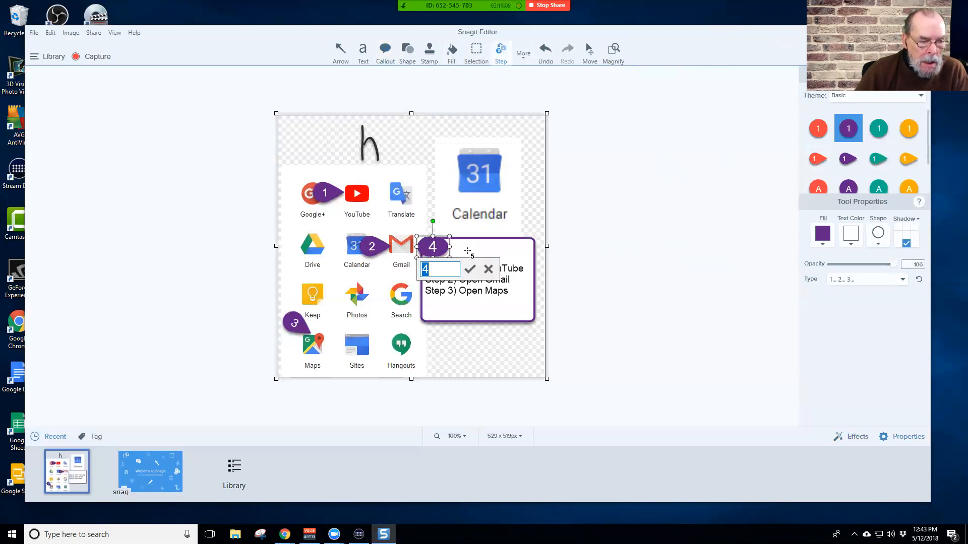
key("BackSpace")
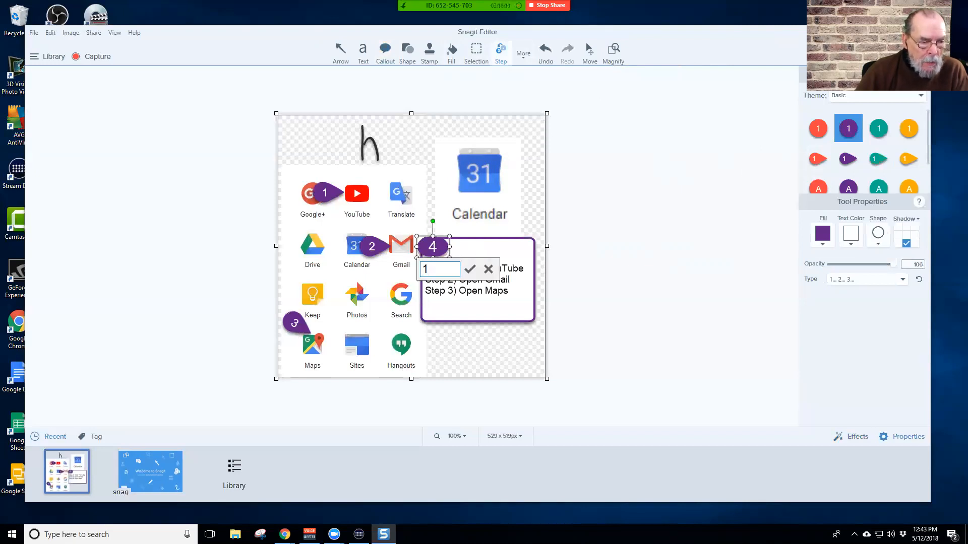
left_click(469, 269)
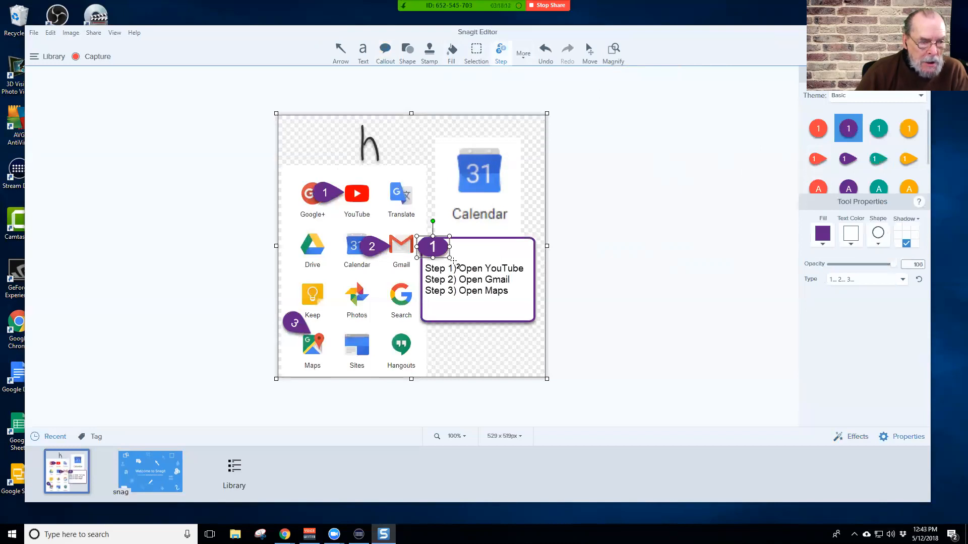
mouse_move(452, 260)
left_mouse_down()
mouse_move(436, 255)
mouse_move(458, 274)
mouse_move(450, 267)
left_mouse_up()
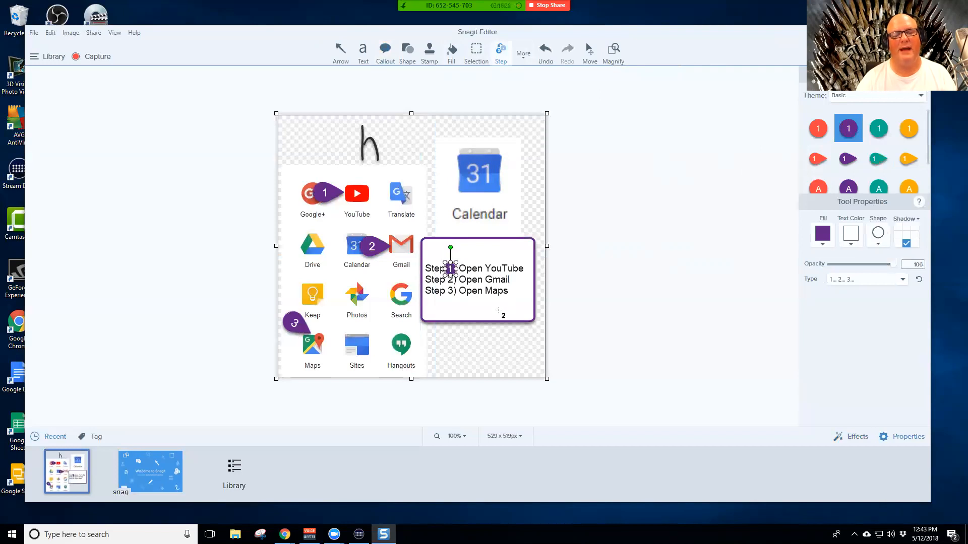
left_click(525, 198)
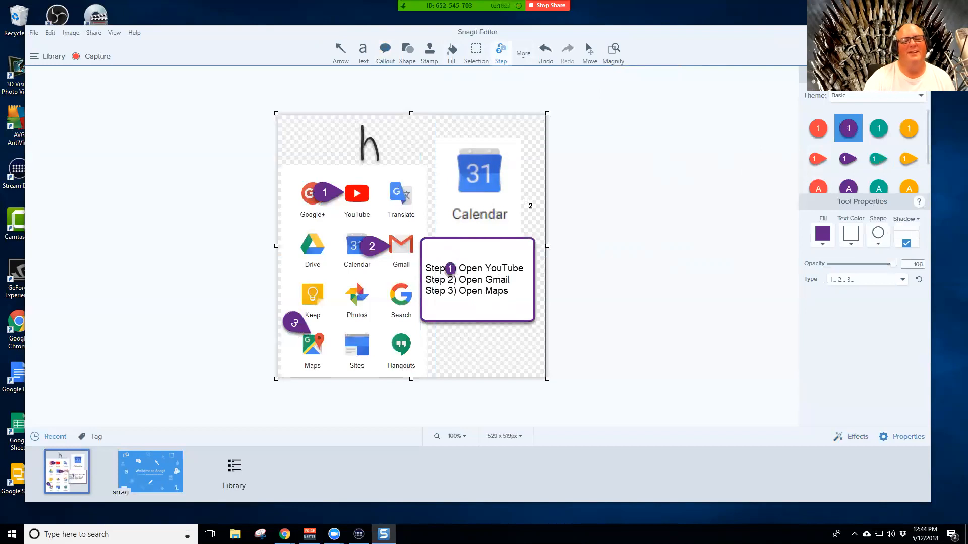
Duplicate the small circular marker, renumber the copy 2 and place it over the "2)" in the Gmail line
left_click(450, 269)
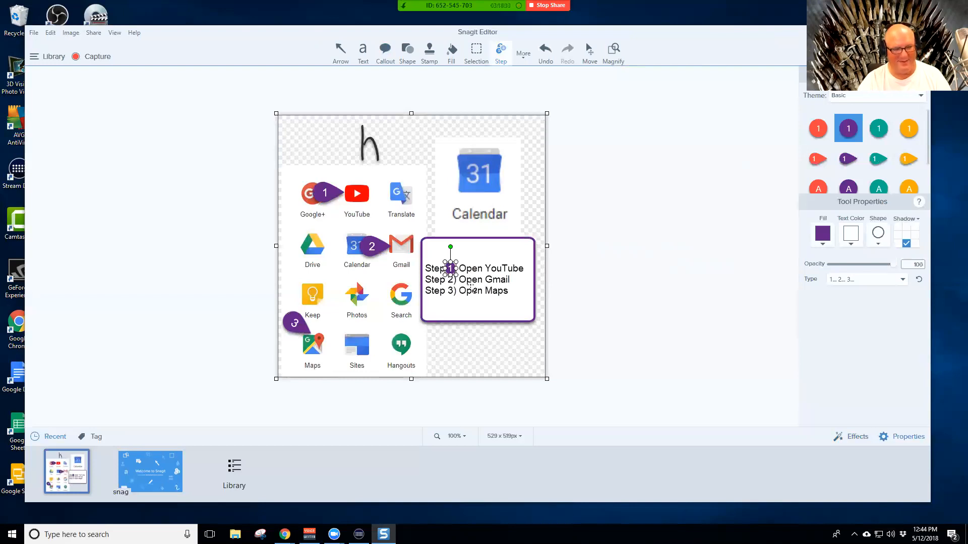
left_click(467, 286)
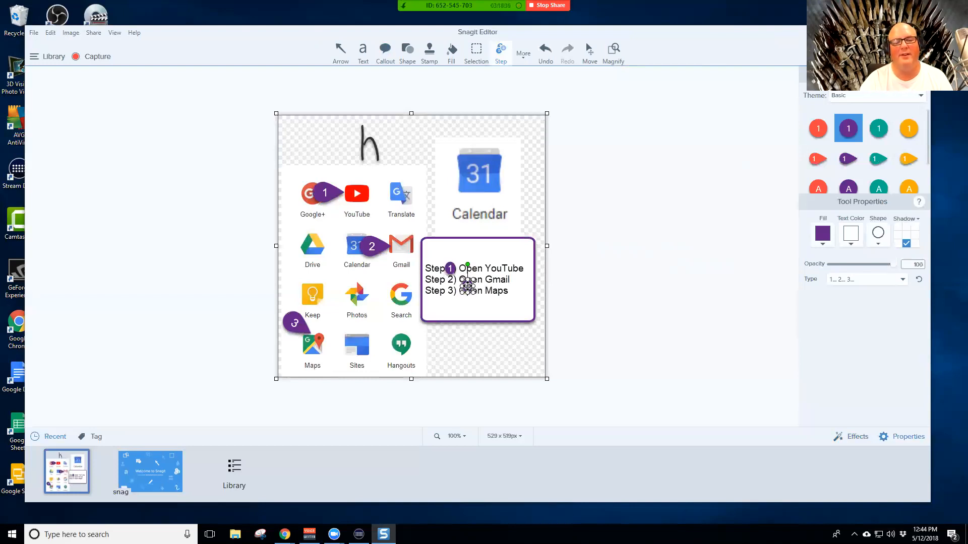
double_click(468, 285)
type("2")
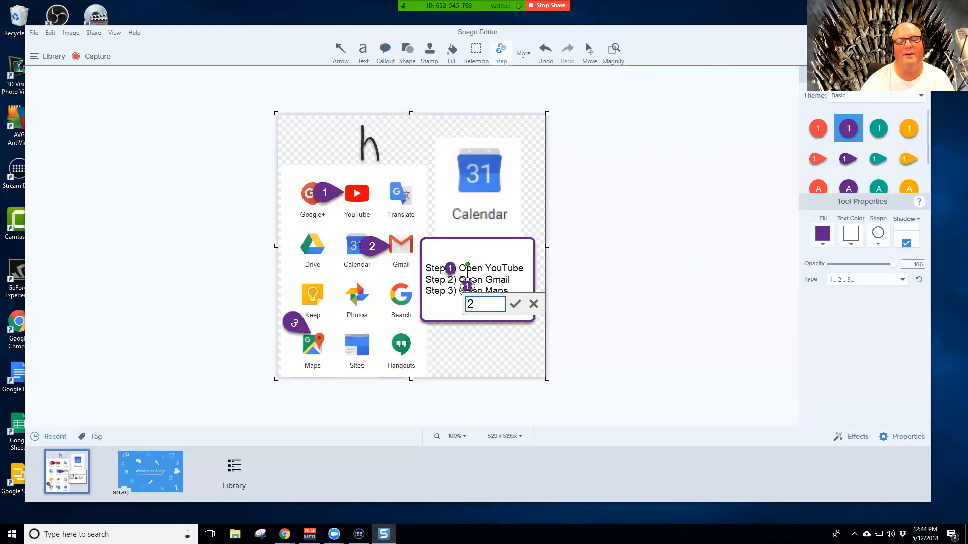
left_click(515, 304)
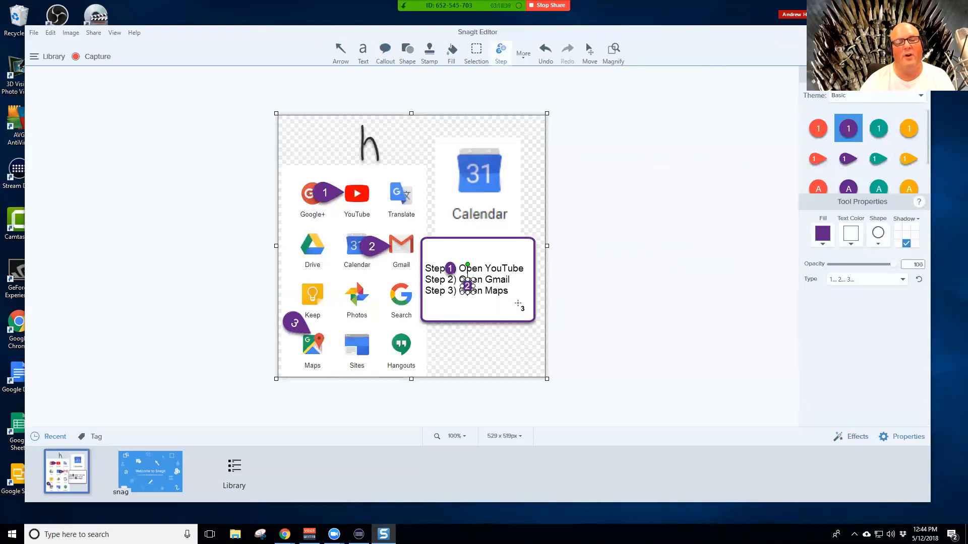
left_click_drag(467, 284, 450, 280)
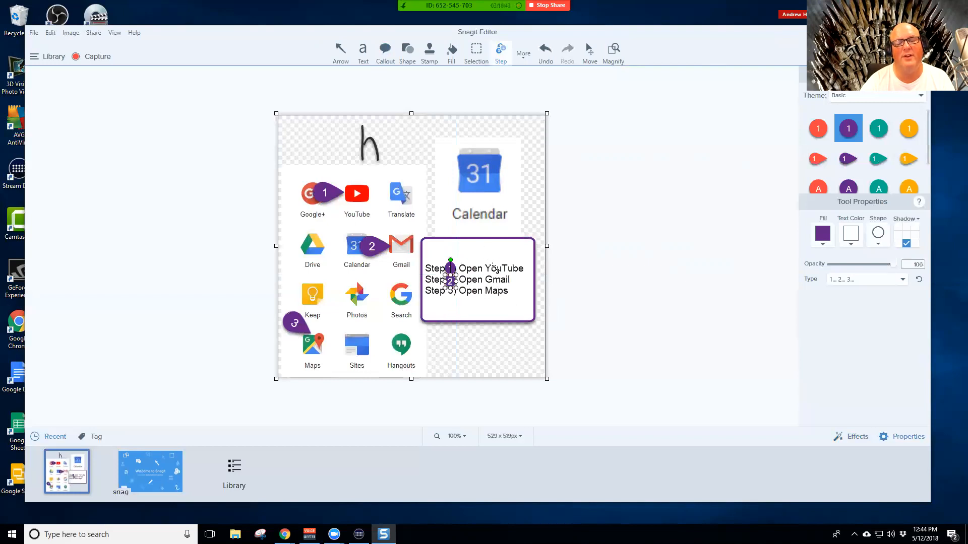
Make another copy of the small marker, renumber it 3 and place it over the "3)" in the Maps line
left_click(473, 293)
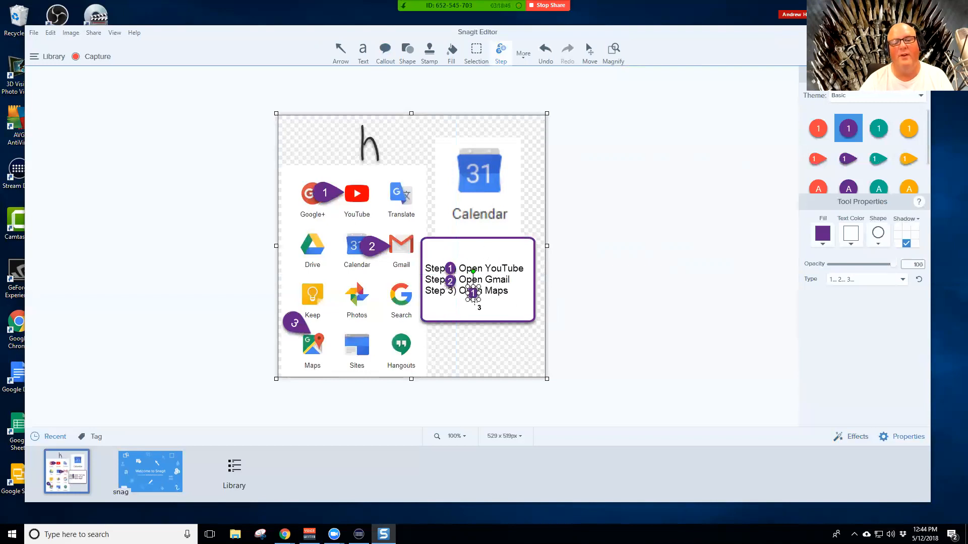
double_click(473, 293)
type("3")
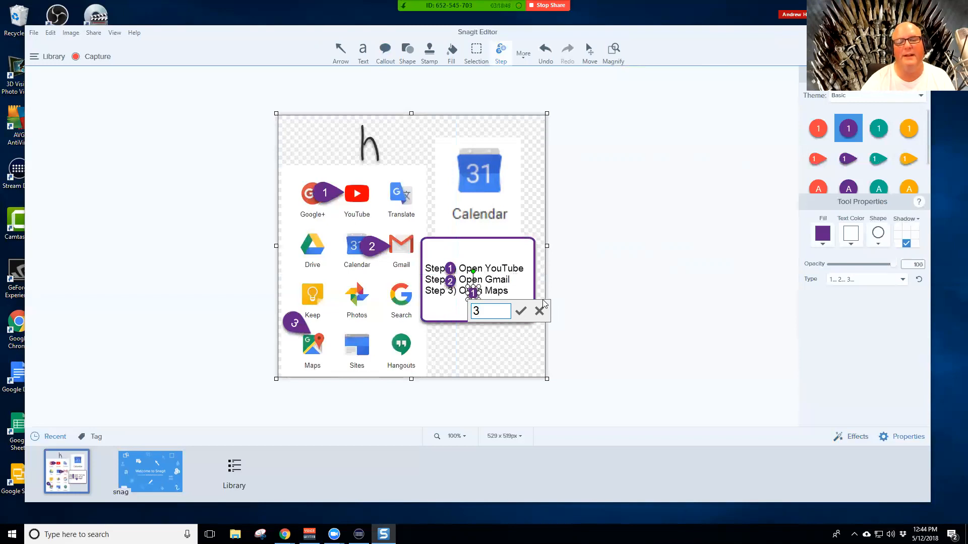
left_click(520, 311)
left_click_drag(473, 293, 450, 295)
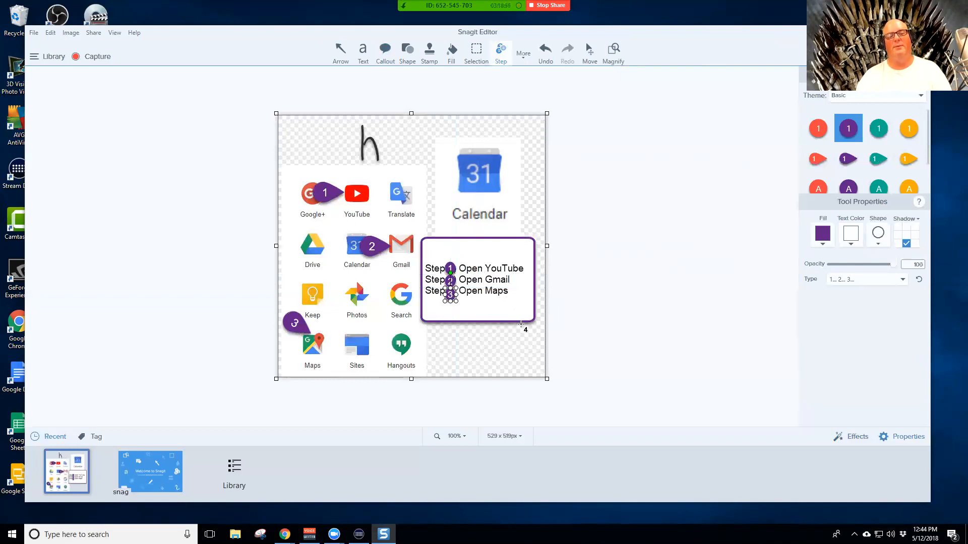
left_click(525, 173)
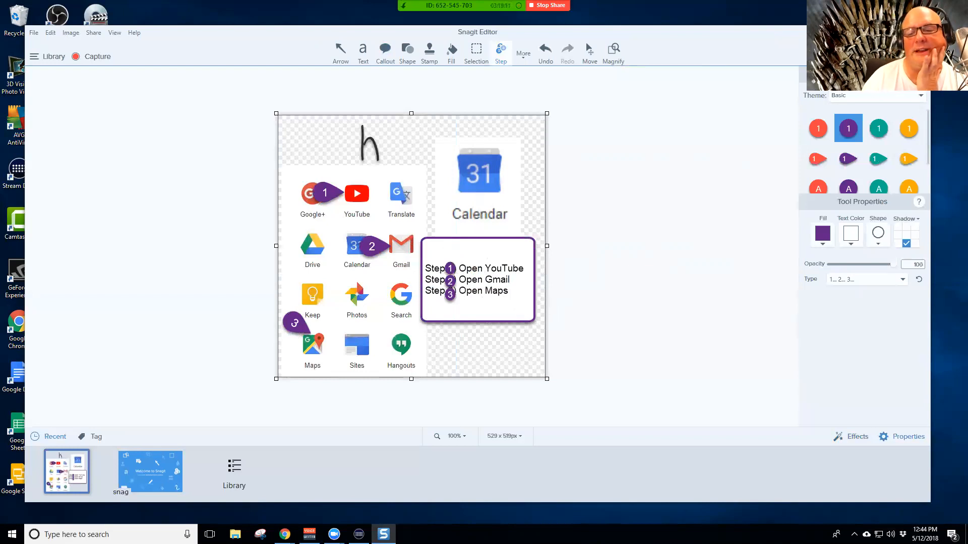
Look through the Step quick styles of the Basic and Urban themes, and return to the Basic theme
scroll(876, 164, "down", 1)
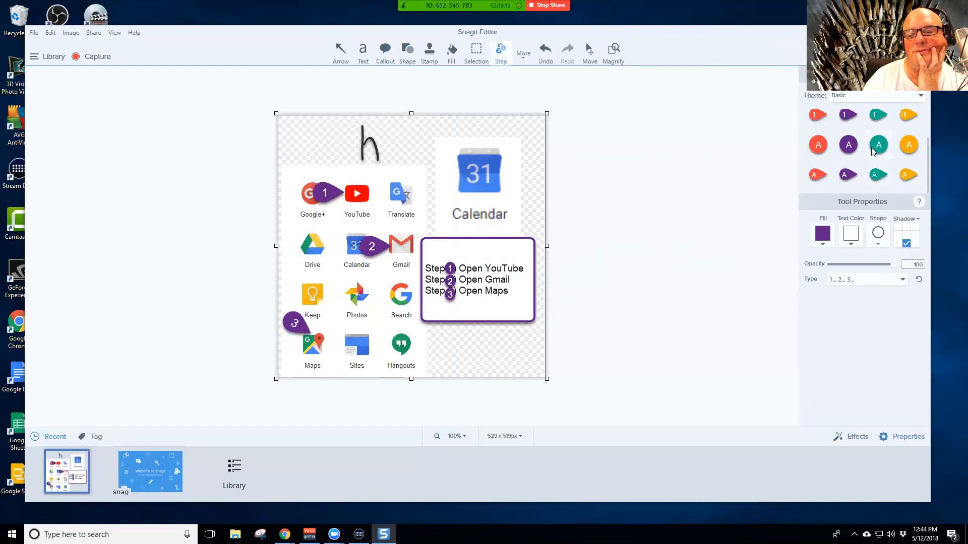
scroll(882, 151, "up", 2)
left_click(887, 95)
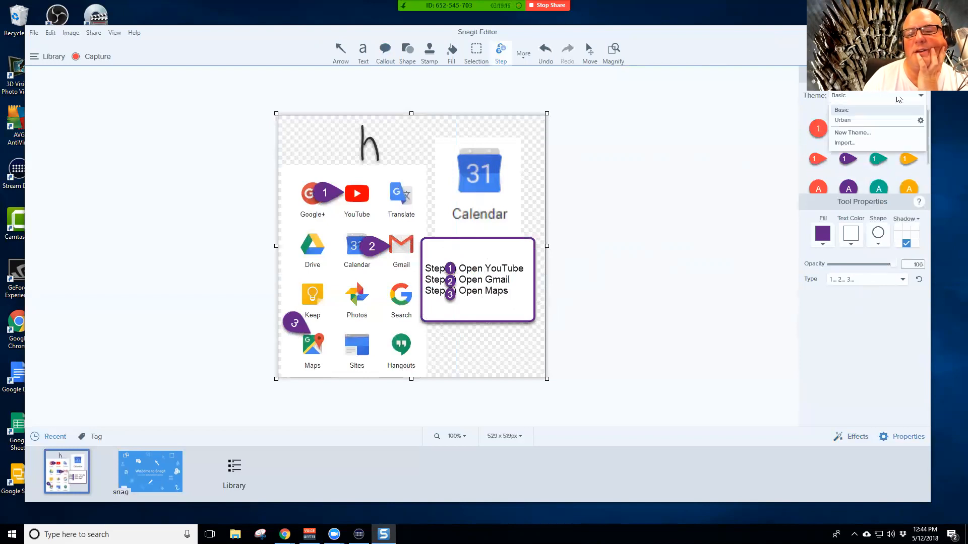
left_click(853, 120)
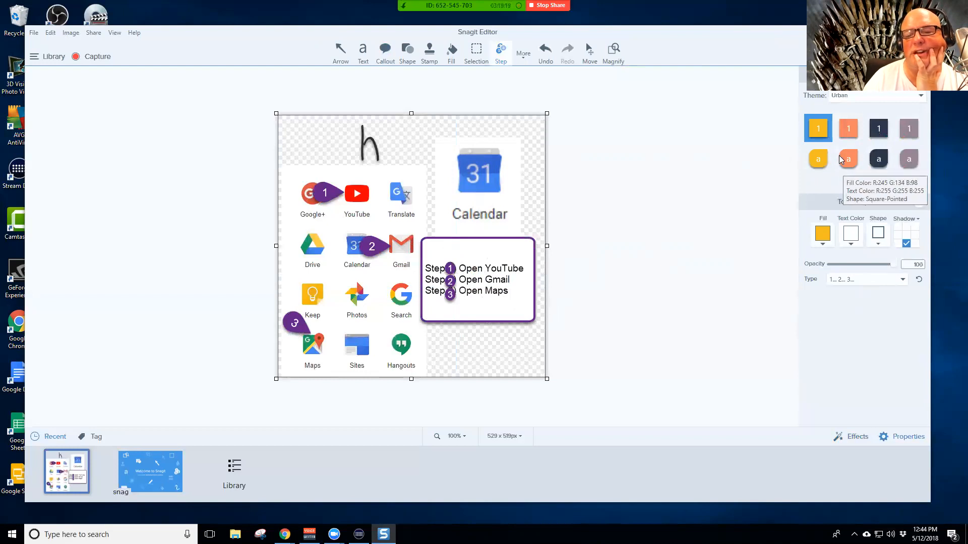
left_click(879, 100)
left_click(857, 110)
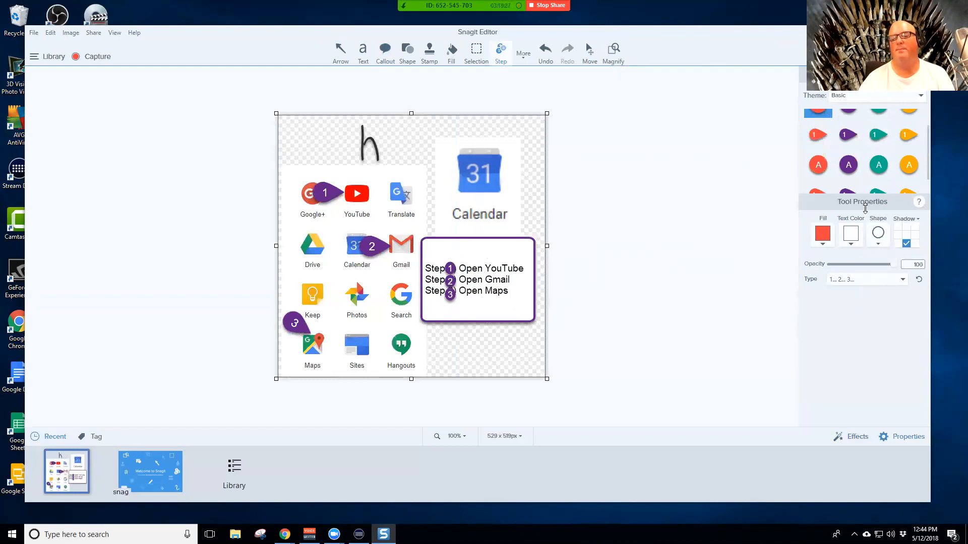
Look at the Step tool's shape and text color choices, and set its shadow direction to the lower right
left_click(877, 235)
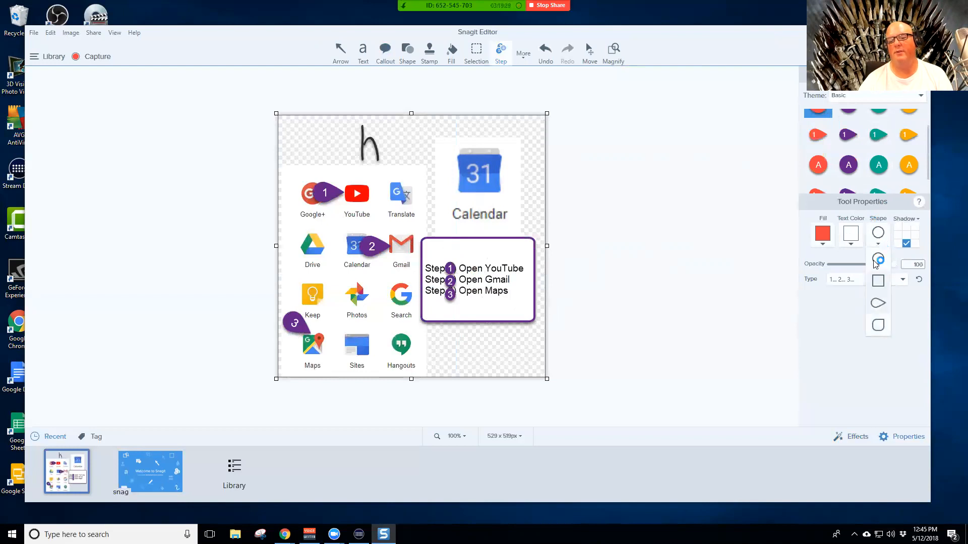
left_click(851, 247)
left_click(850, 247)
left_click(850, 245)
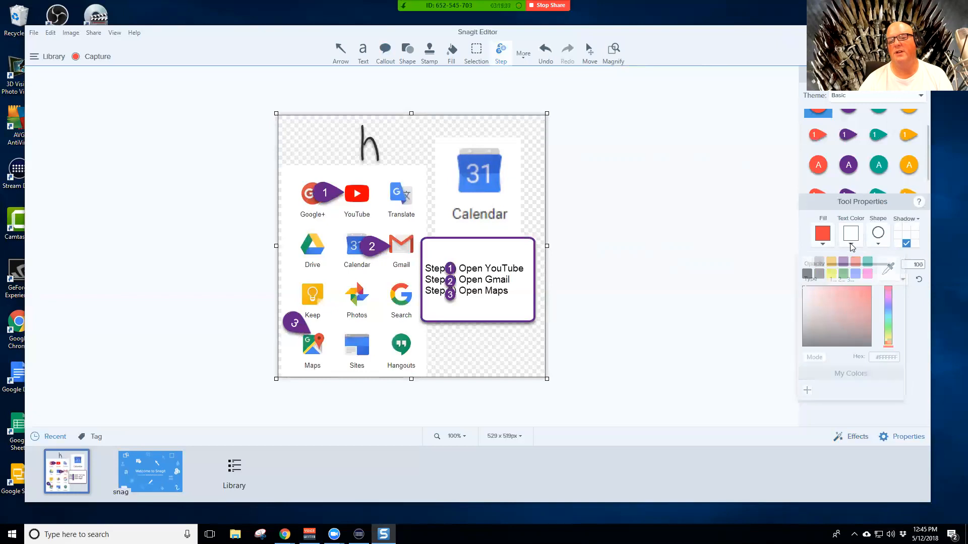
left_click(915, 245)
left_click(914, 235)
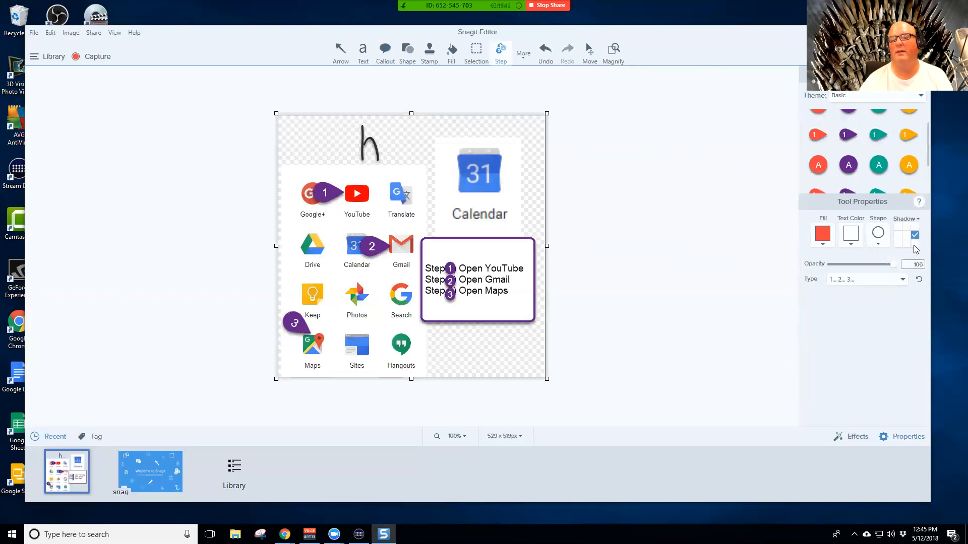
left_click(915, 244)
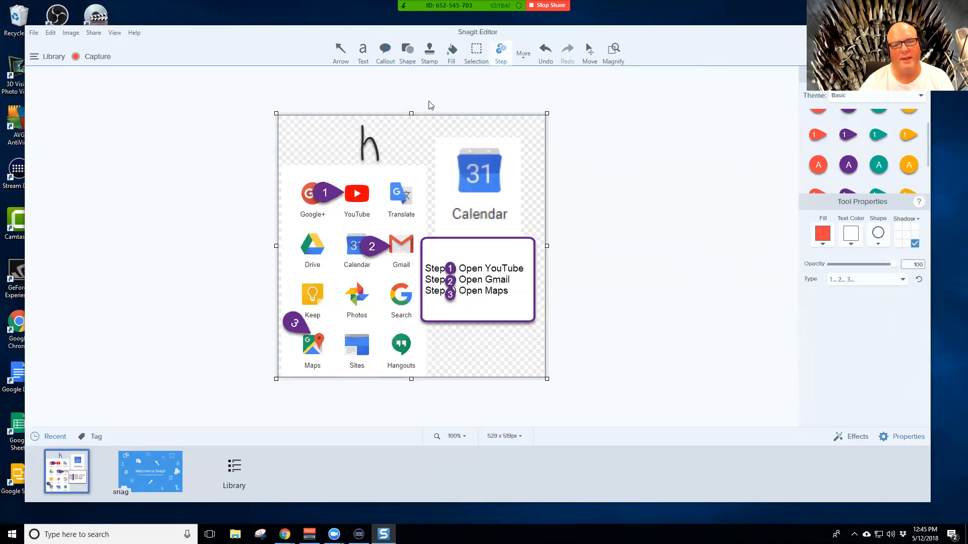
Open the toolbar customization and examine the drawing tools, menu items and share destinations that can be added
left_click(523, 56)
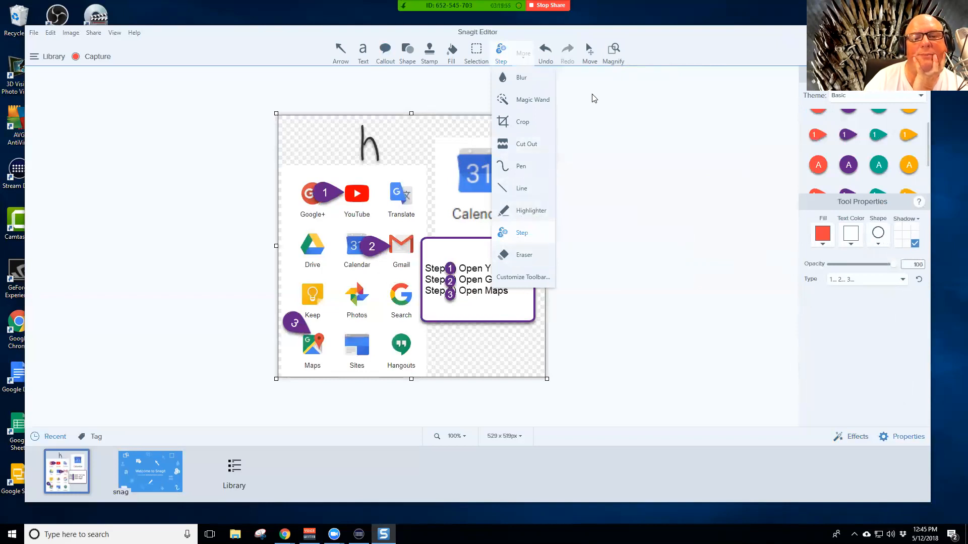
left_click(605, 91)
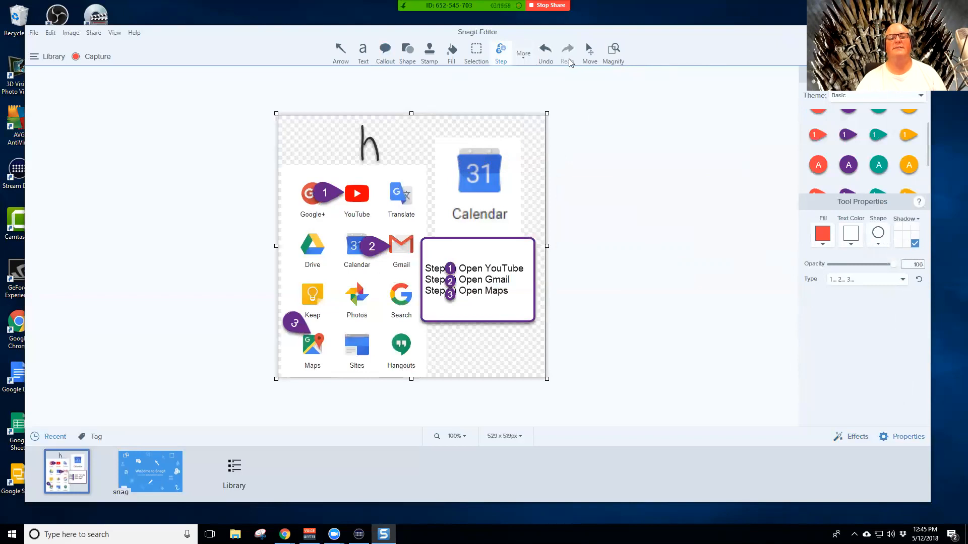
left_click(523, 56)
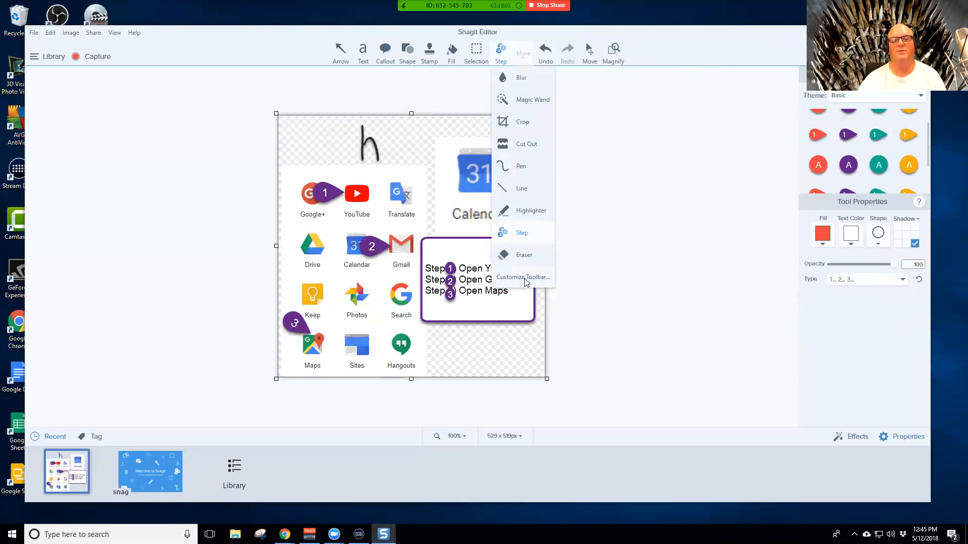
left_click(543, 277)
left_click_drag(618, 138, 614, 204)
scroll(450, 167, "up", 2)
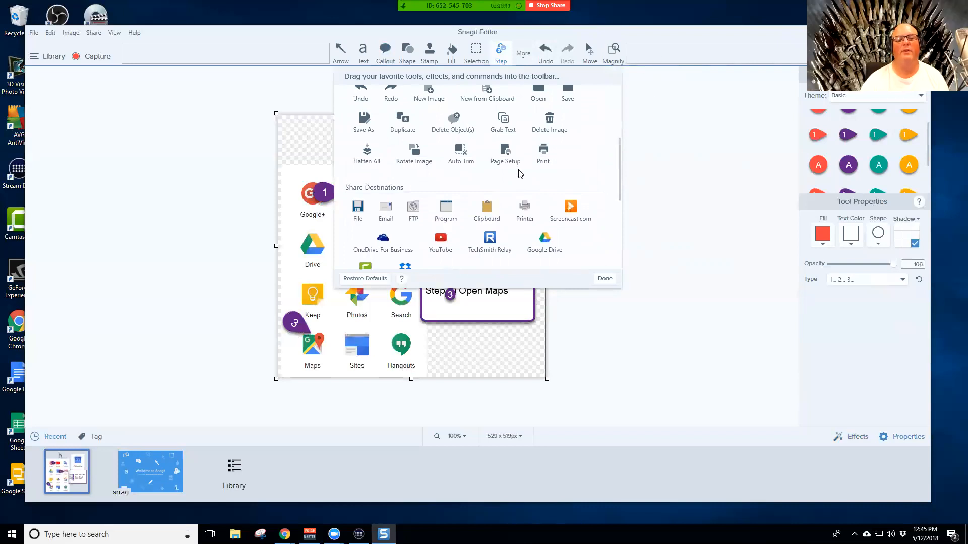
scroll(520, 174, "up", 2)
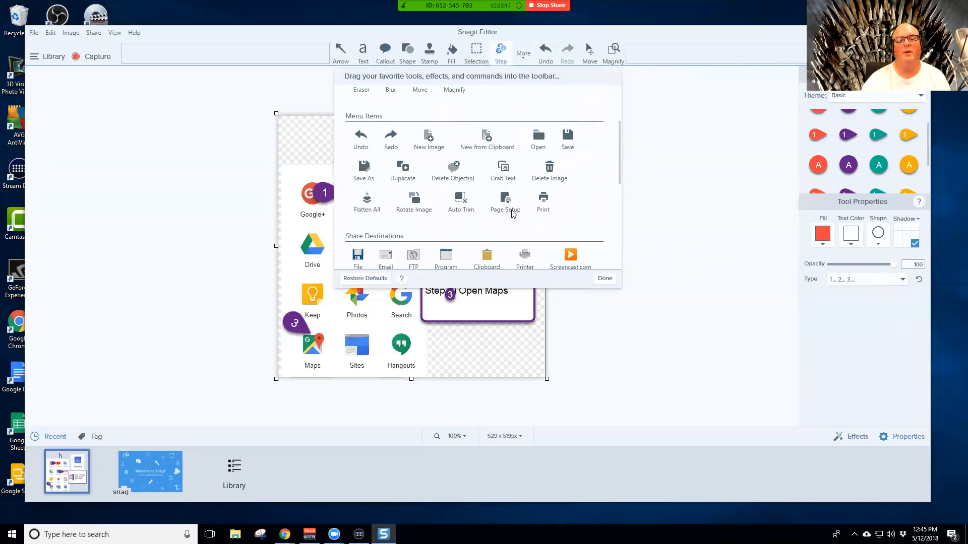
scroll(512, 215, "down", 1)
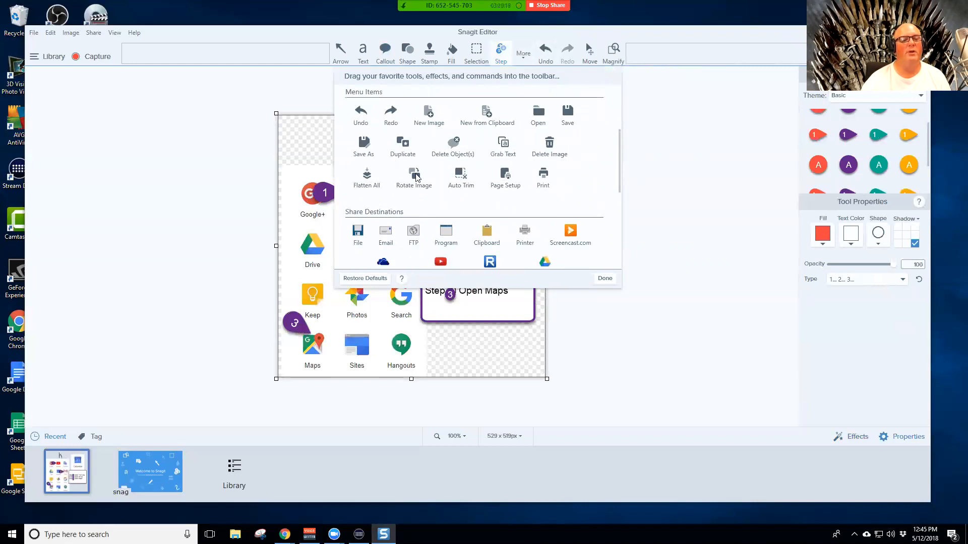
scroll(414, 223, "down", 1)
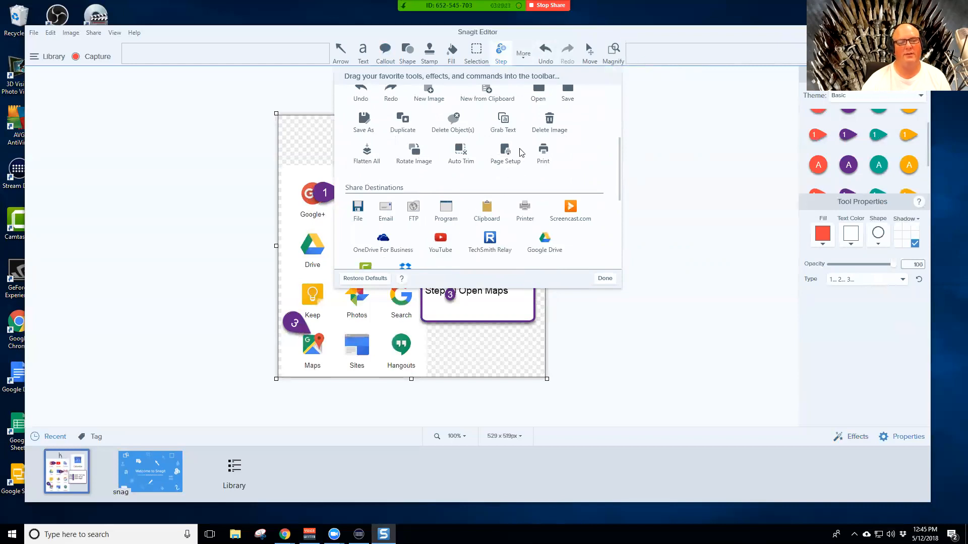
scroll(482, 215, "up", 3)
scroll(484, 212, "up", 3)
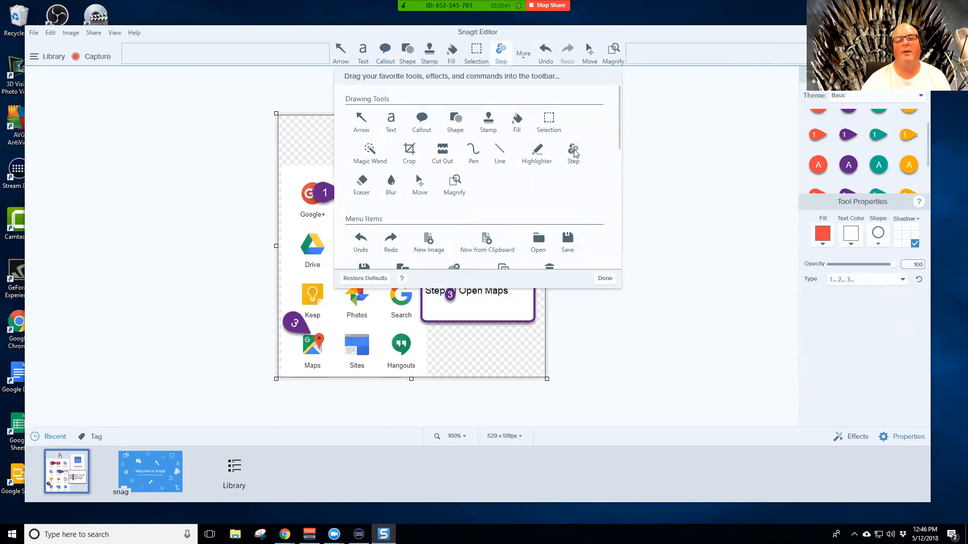
Add the Step and Blur tools to the toolbar after Magnify
left_click_drag(573, 153, 661, 58)
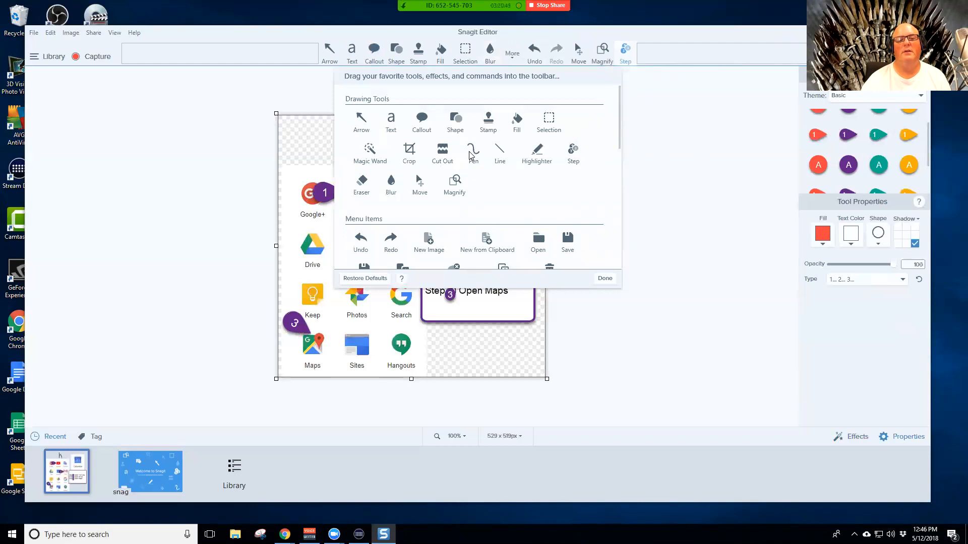
left_click_drag(394, 183, 643, 56)
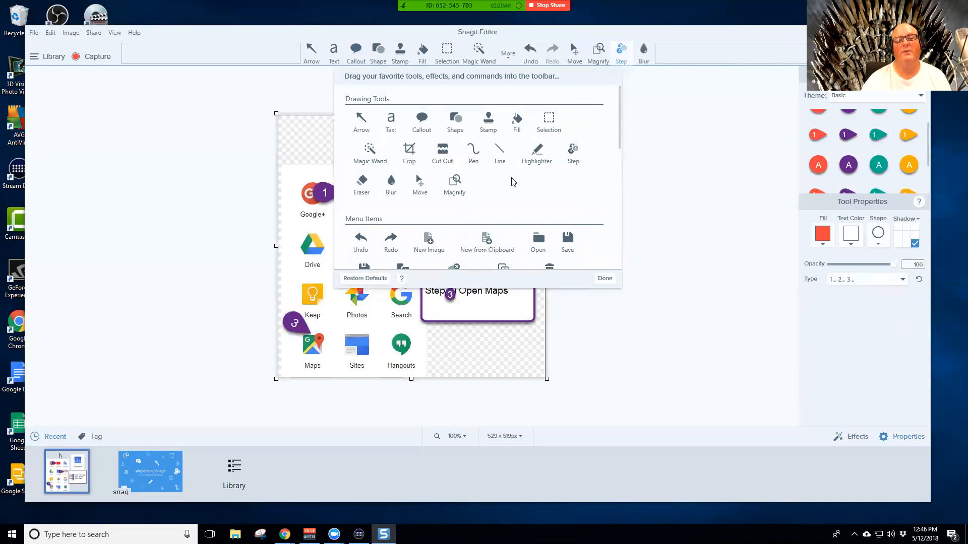
Examine the menu items, share destinations, effects and miscellaneous entries that can be added to the toolbar, and close the customization
scroll(512, 182, "down", 2)
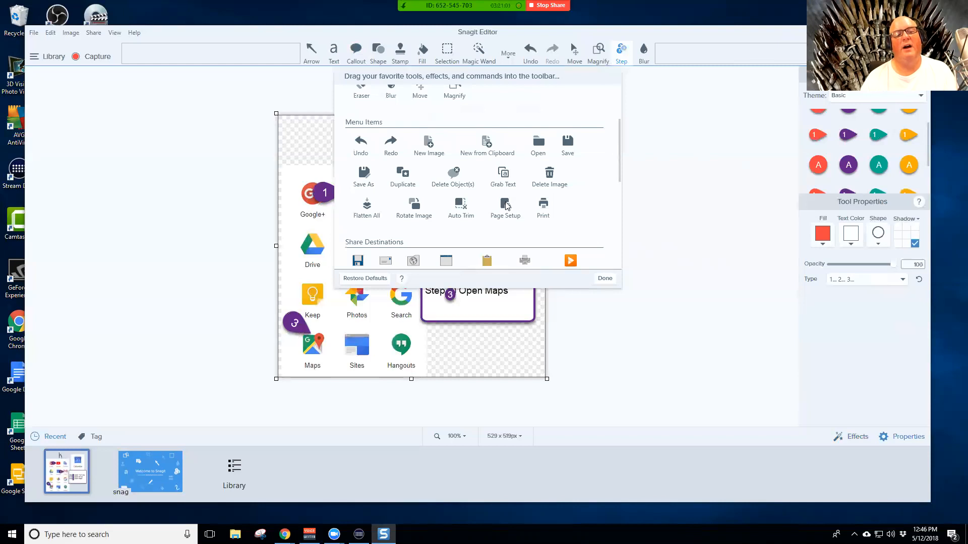
scroll(495, 195, "down", 1)
scroll(490, 195, "down", 1)
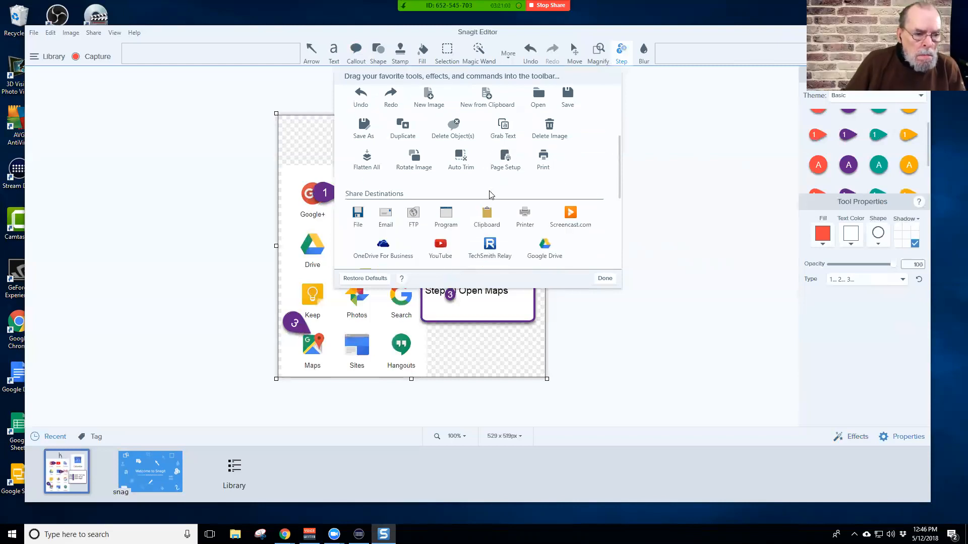
scroll(497, 192, "down", 1)
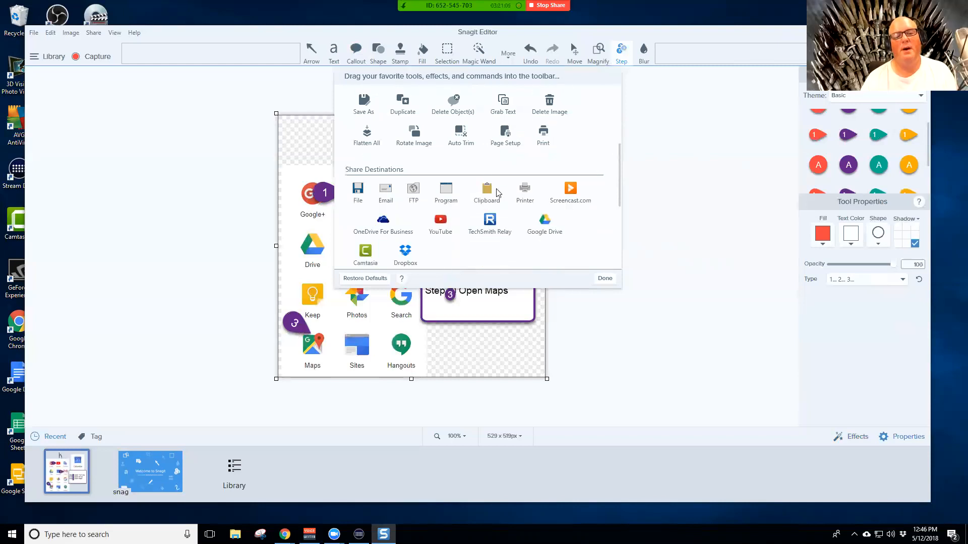
scroll(504, 199, "down", 3)
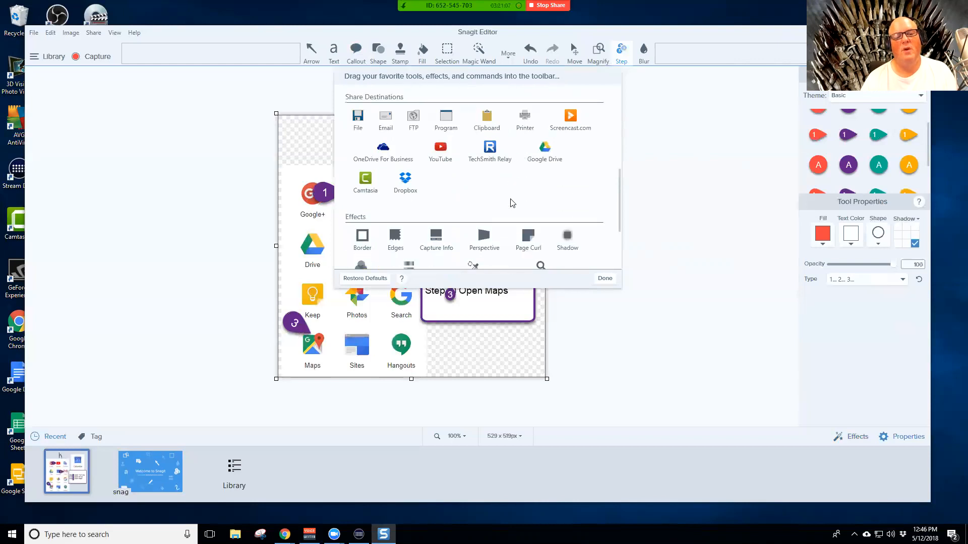
scroll(511, 200, "down", 4)
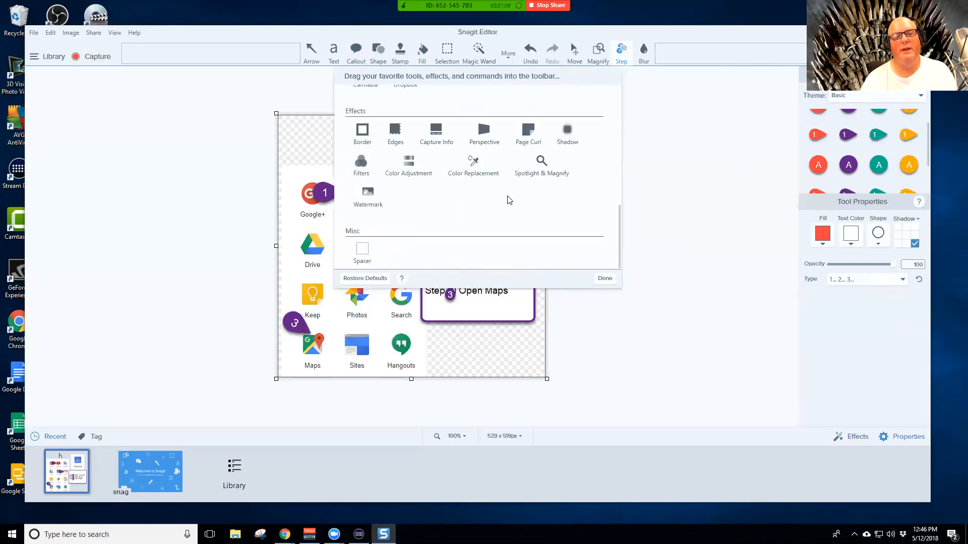
scroll(509, 200, "up", 1)
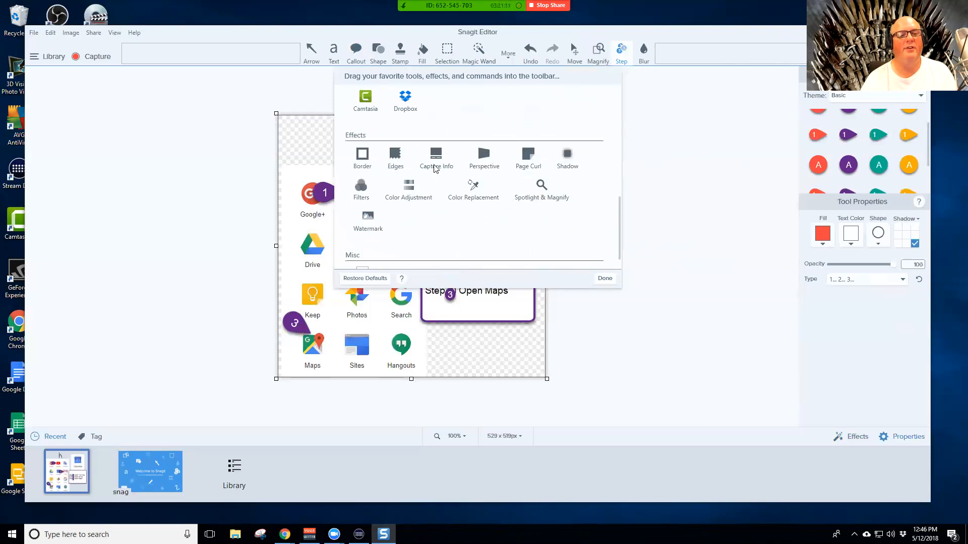
scroll(441, 192, "down", 1)
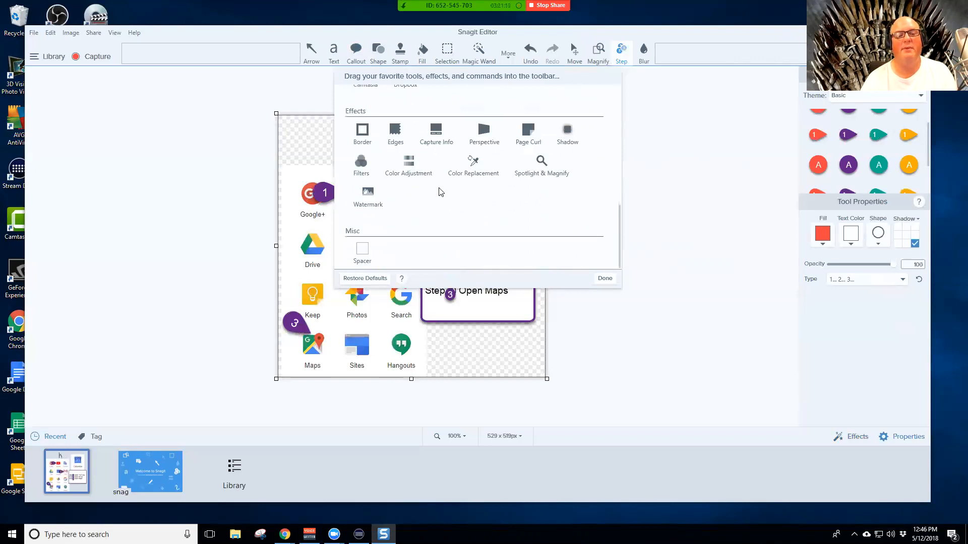
scroll(449, 195, "up", 2)
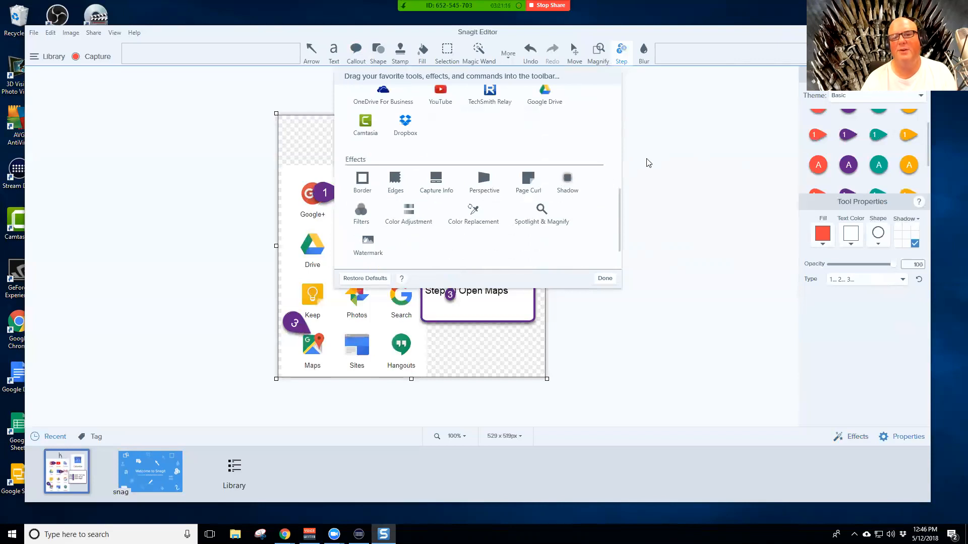
left_click(659, 164)
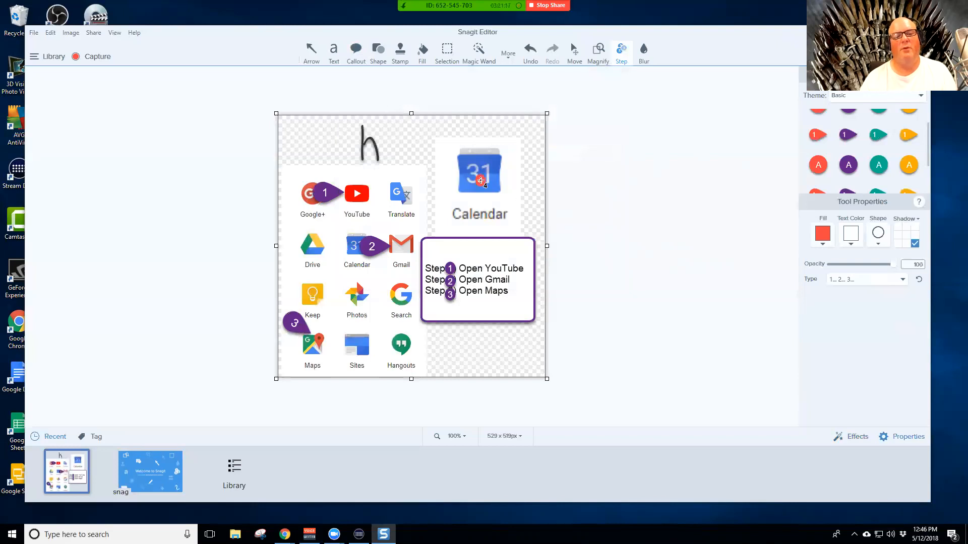
Place a red step marker 4 on the enlarged Calendar icon and undo it
left_click(479, 180)
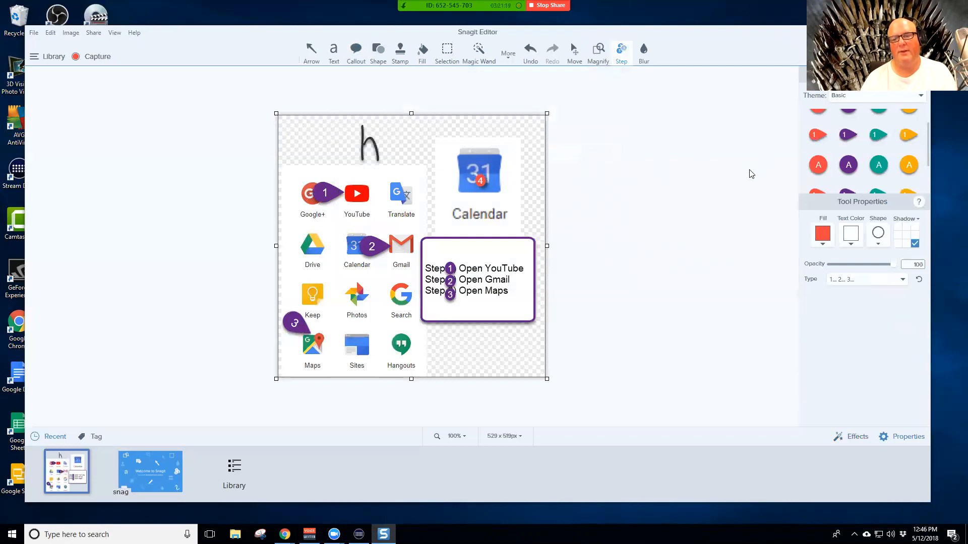
key("ctrl+z")
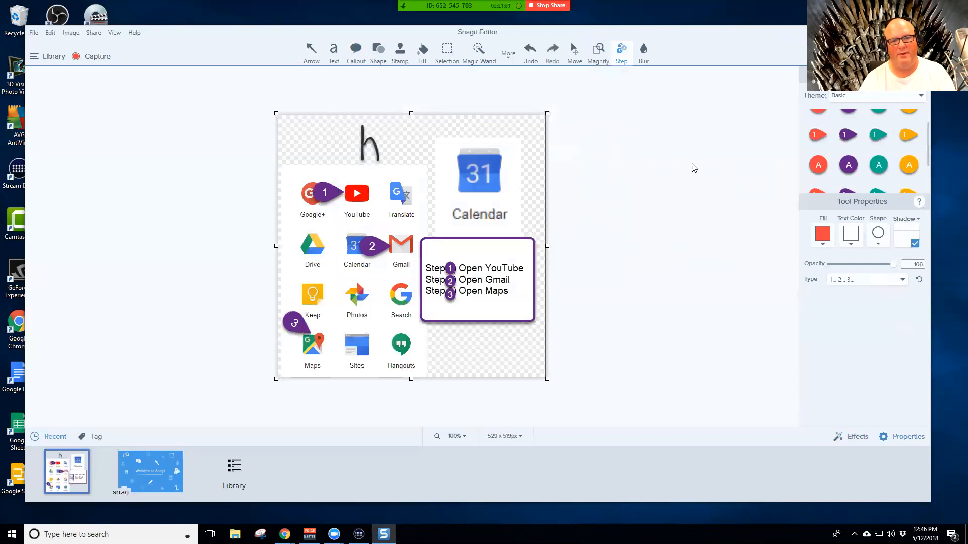
Select the enlarged Calendar image as a rectangular area and move it slightly up and to the left on the canvas
left_click(448, 50)
left_click_drag(435, 138, 520, 236)
left_click_drag(485, 156, 467, 156)
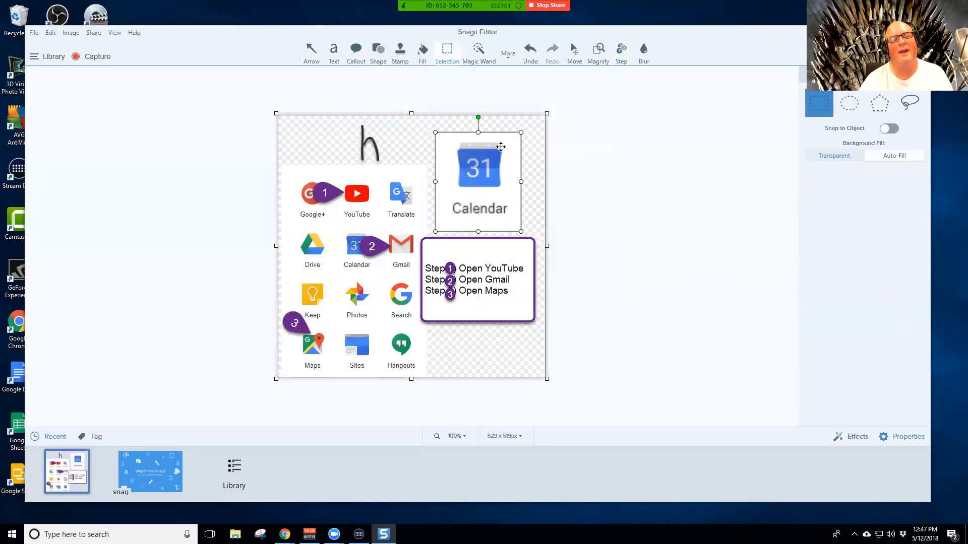
left_click_drag(474, 167, 470, 164)
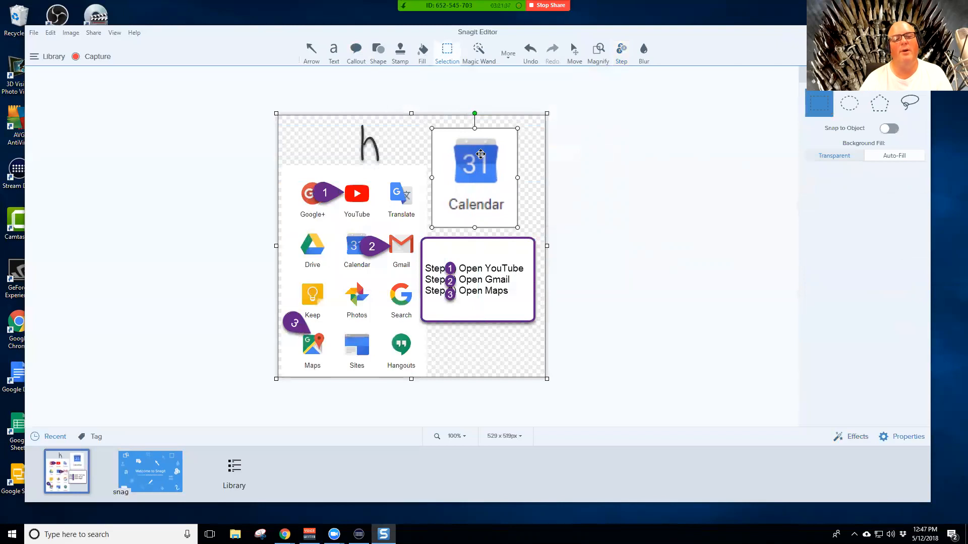
Draw a purple outlined rectangle around the enlarged Calendar image and nudge it to fit the image's edges
left_click(378, 59)
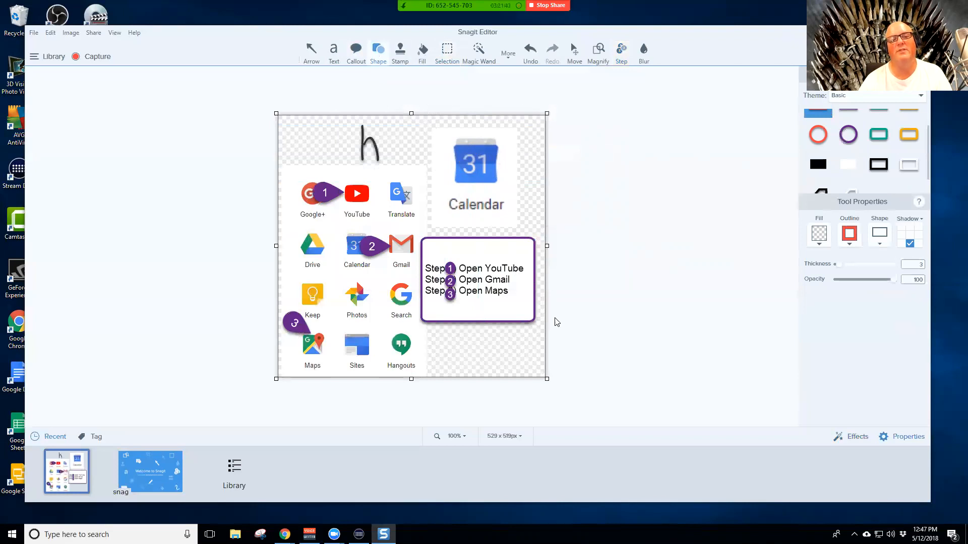
left_click(849, 114)
left_click_drag(431, 129, 519, 231)
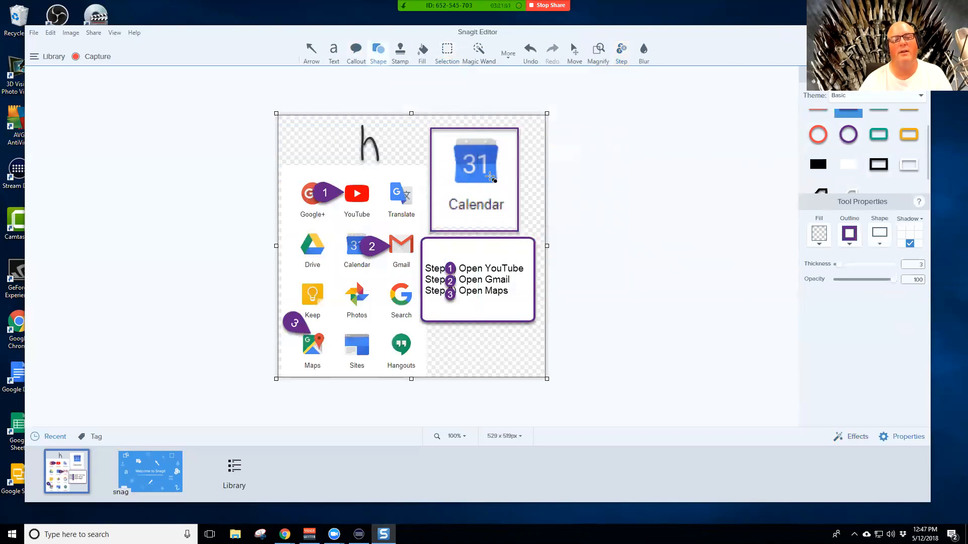
left_click(519, 150)
mouse_move(520, 150)
left_mouse_down()
mouse_move(451, 161)
mouse_move(518, 155)
left_mouse_up()
Delete the purple rectangle framing the enlarged Calendar image
left_click(447, 50)
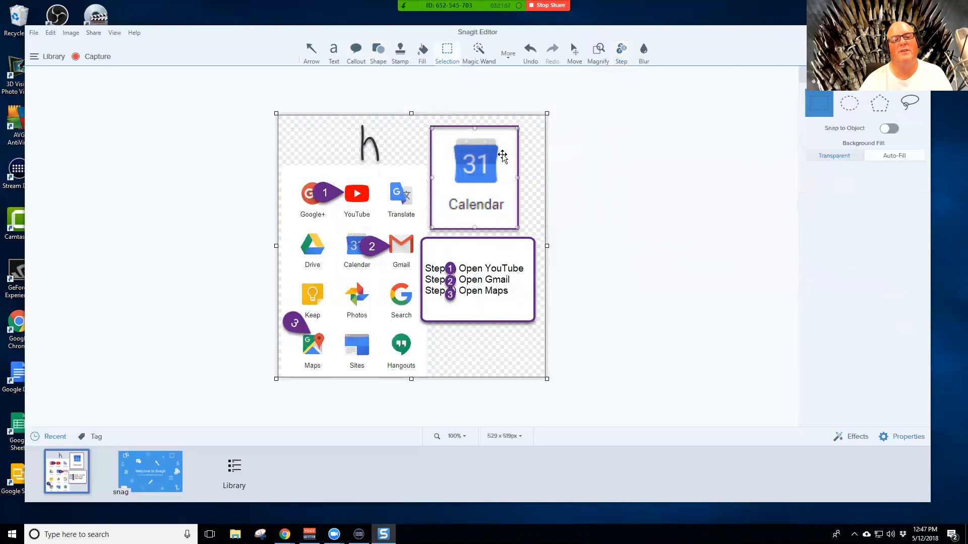
mouse_move(493, 168)
left_mouse_down()
mouse_move(434, 172)
mouse_move(493, 168)
left_mouse_up()
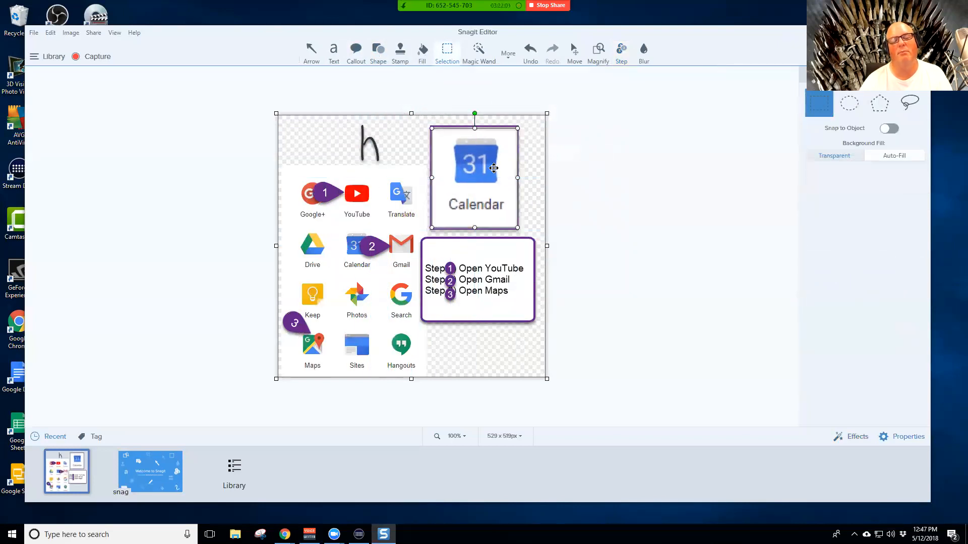
left_click(500, 128)
key("Delete")
Shift the enlarged Calendar image slightly to the right and flatten it into the canvas
left_click_drag(490, 177, 494, 180)
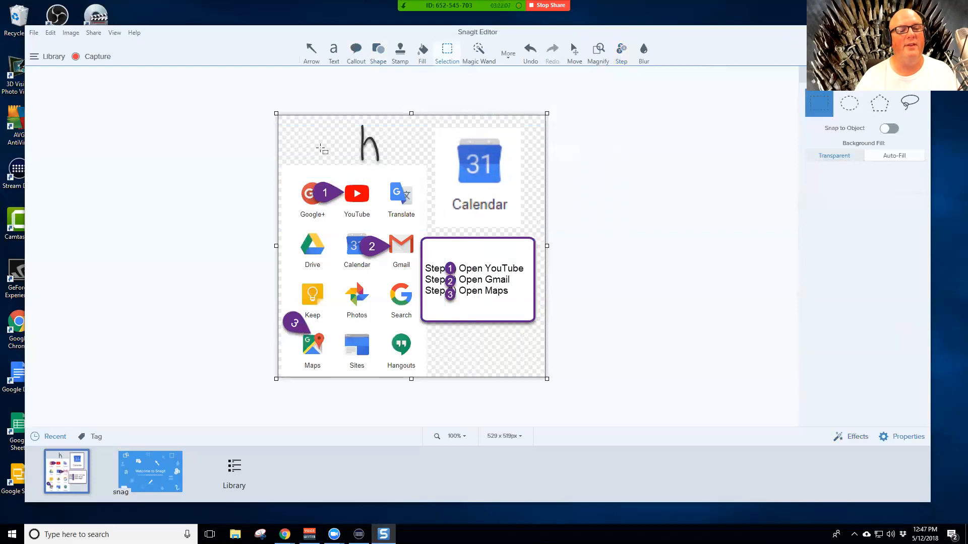
left_click(488, 172)
right_click(472, 169)
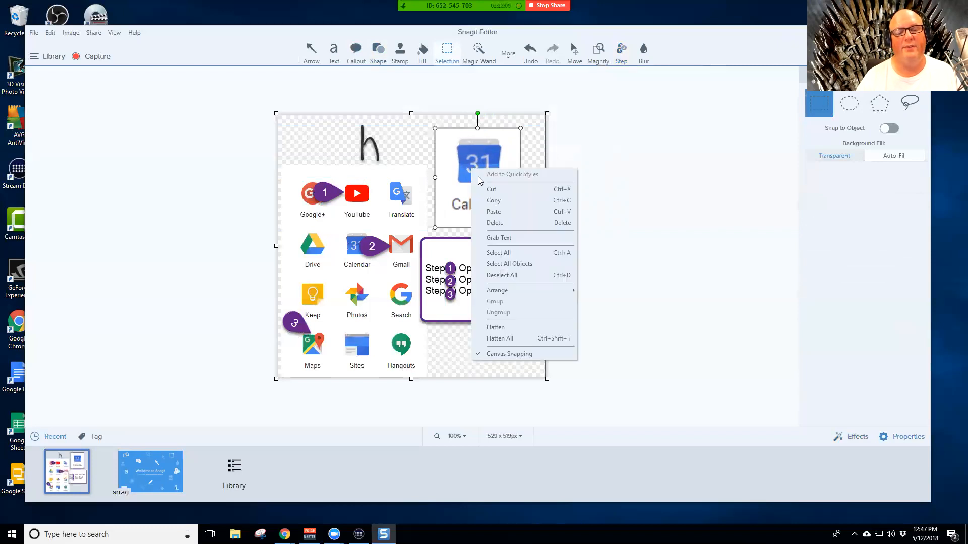
left_click(505, 332)
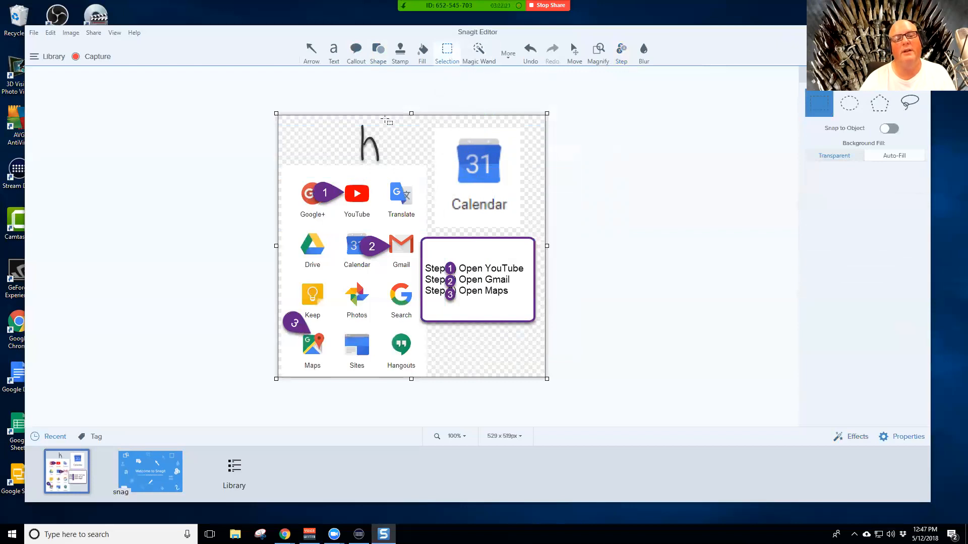
Move the handwritten "h" stamp down and right into the gap beside the enlarged Calendar image
left_click_drag(388, 121, 445, 144)
left_click(411, 175)
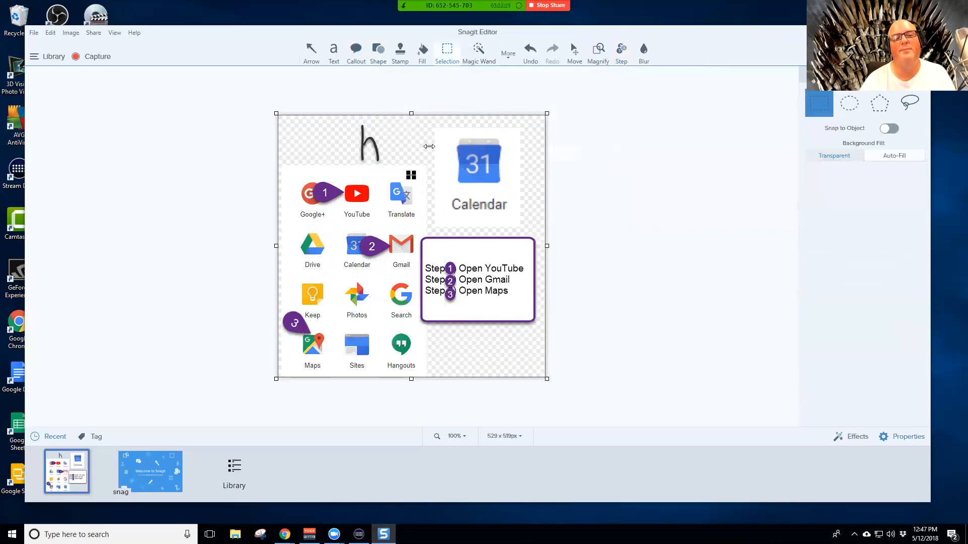
key("ctrl+shift+s")
left_click(379, 144)
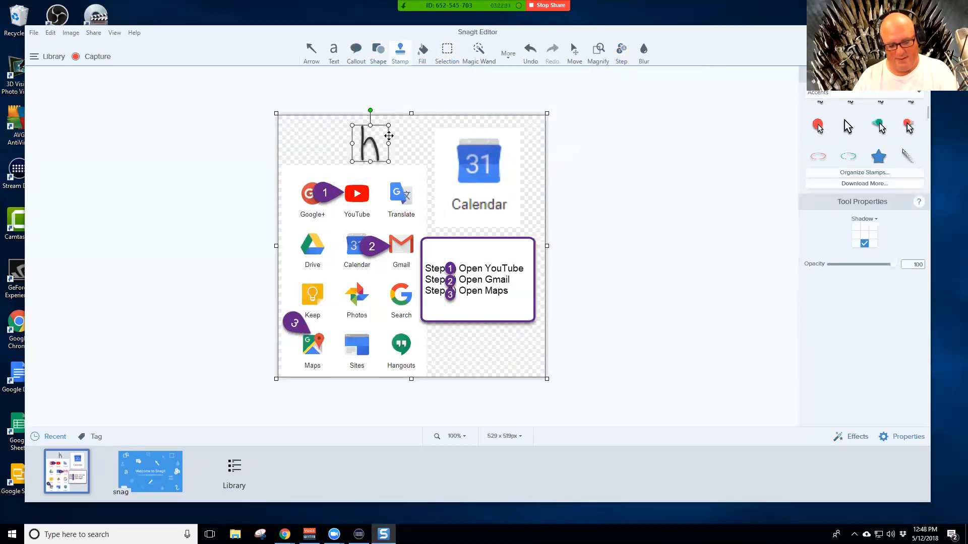
left_click_drag(389, 136, 418, 151)
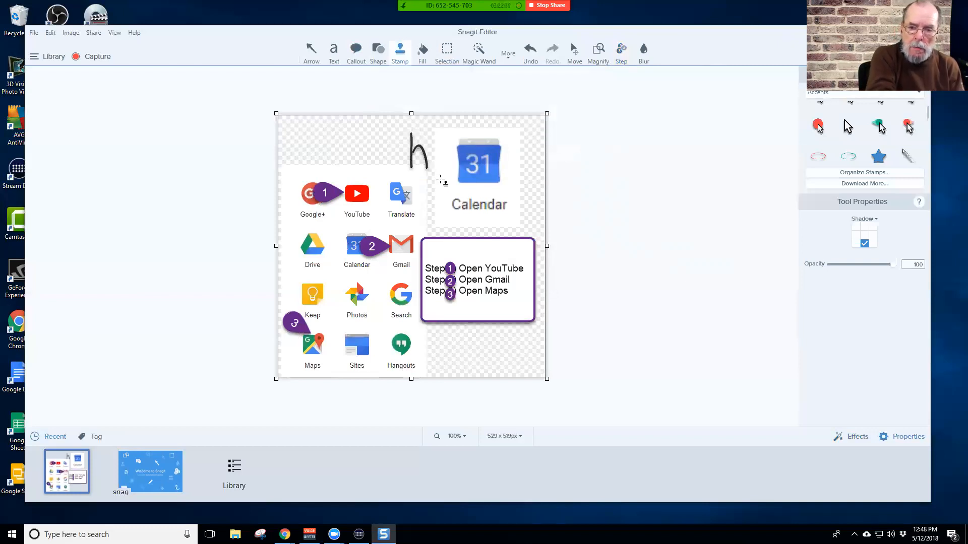
Undo the move of the handwritten "h" stamp and delete the stamp from the canvas
key("ctrl+z")
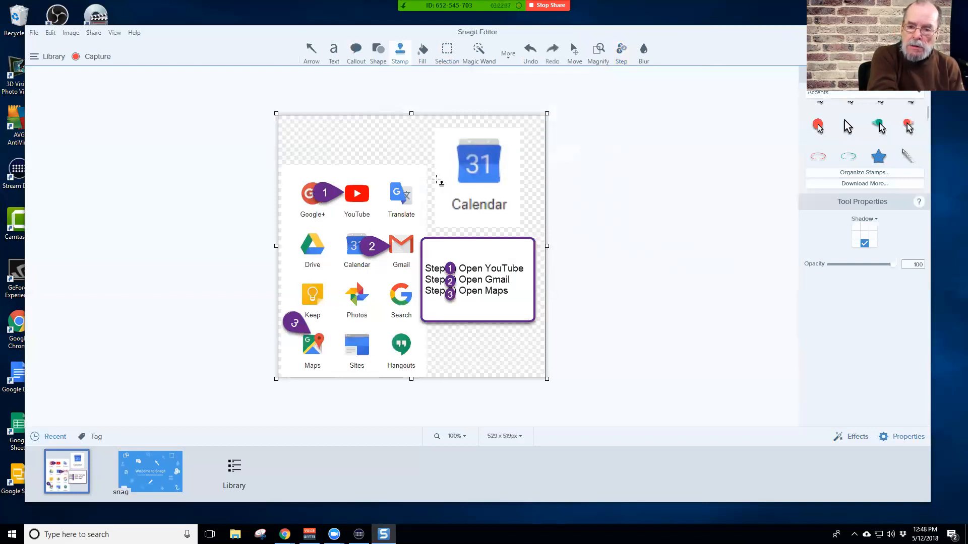
key("ctrl+z")
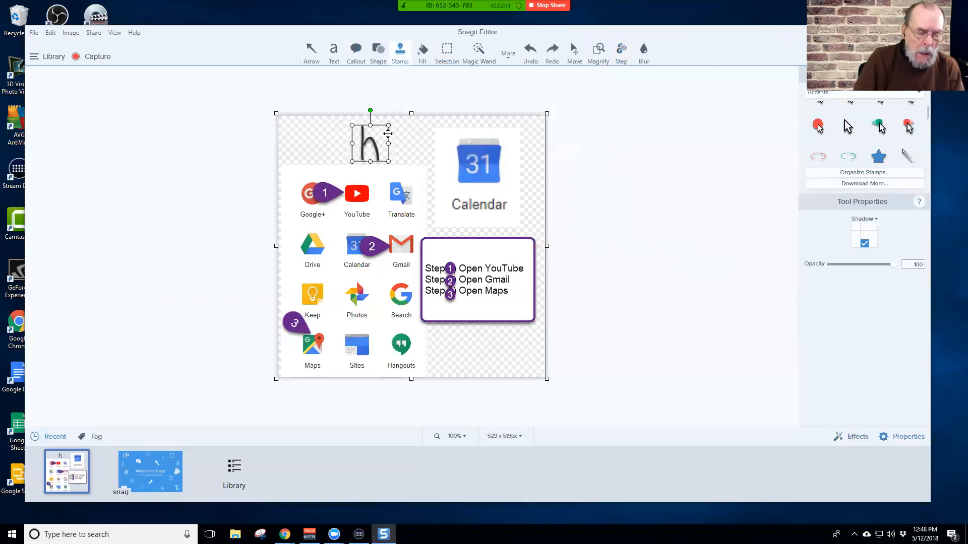
key("Delete")
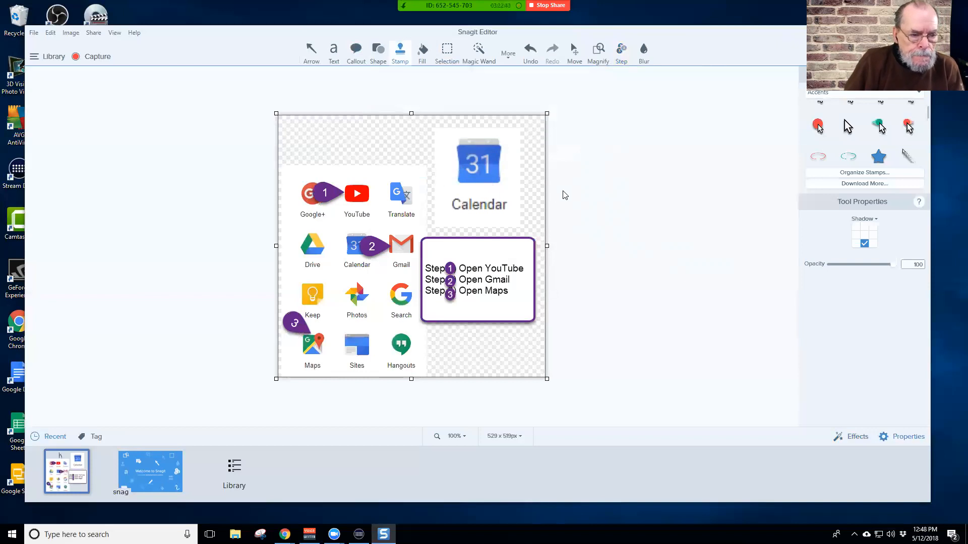